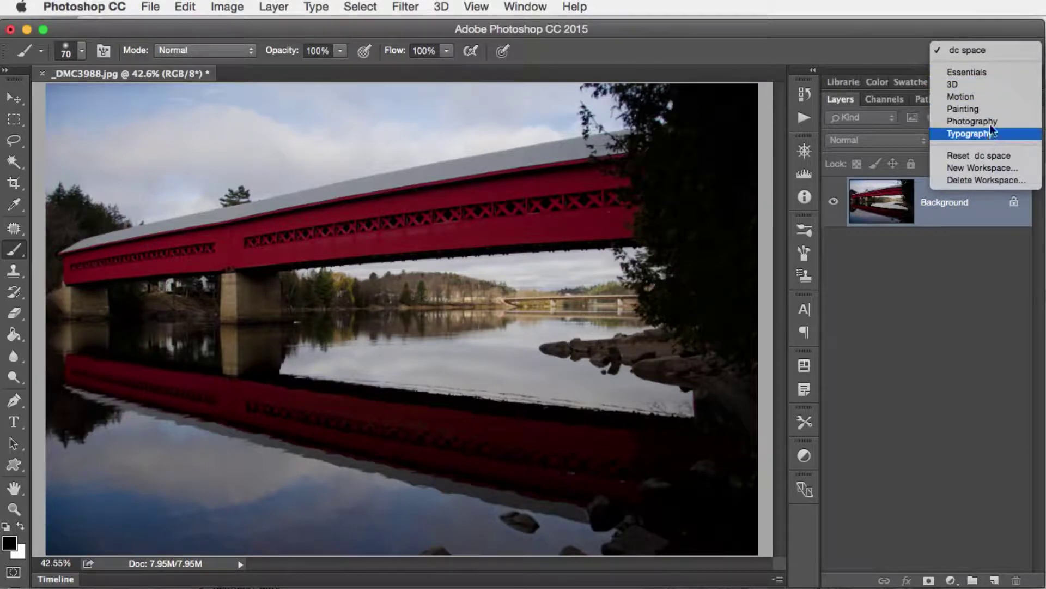
- Switch to the Essentials workspace and choose a light blue foreground color from the swatches
left_click(991, 73)
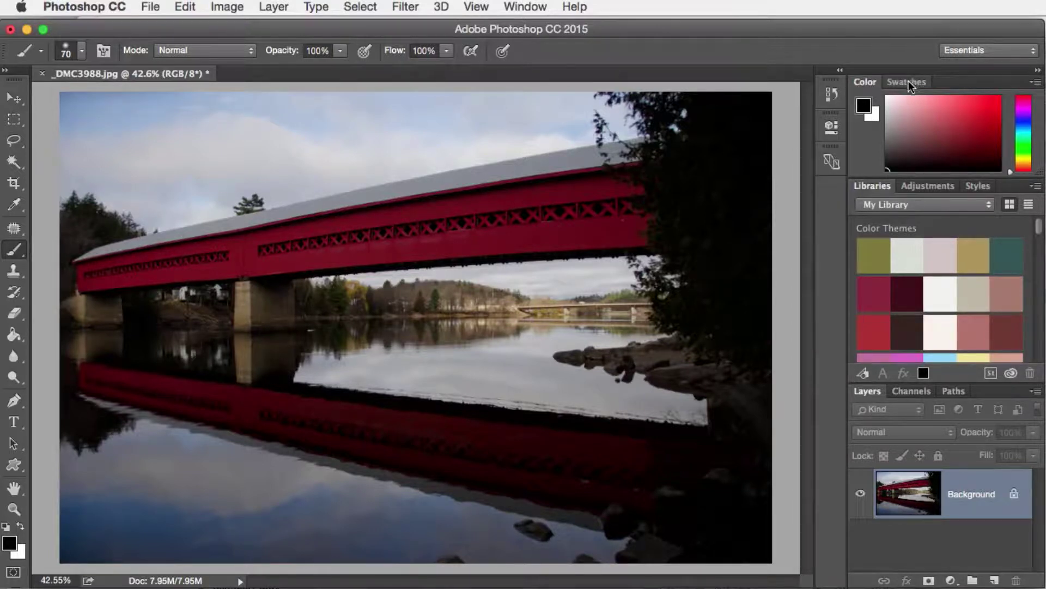
left_click(907, 82)
left_click(864, 83)
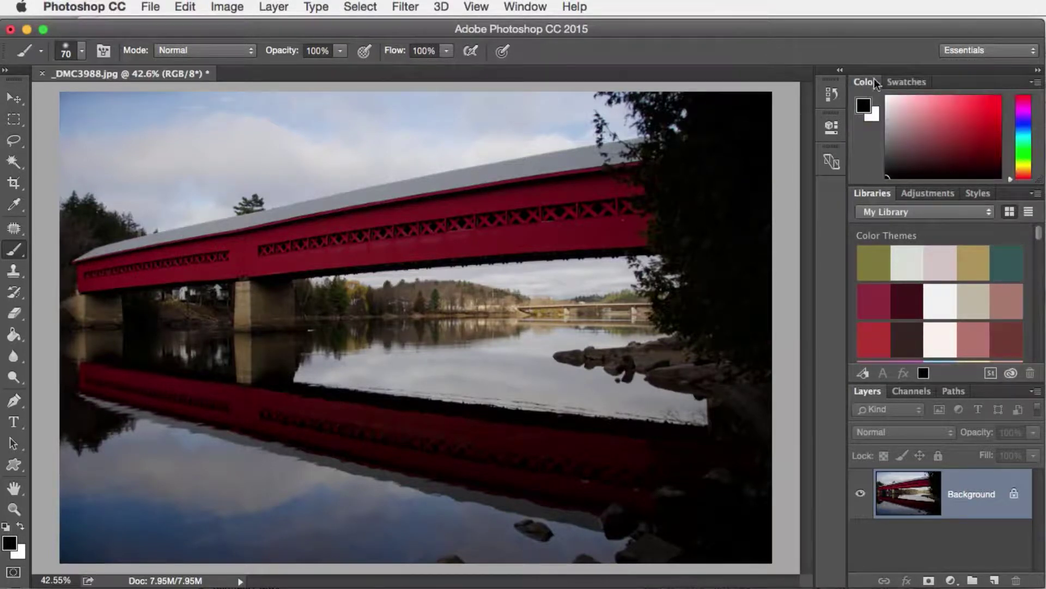
left_click(908, 82)
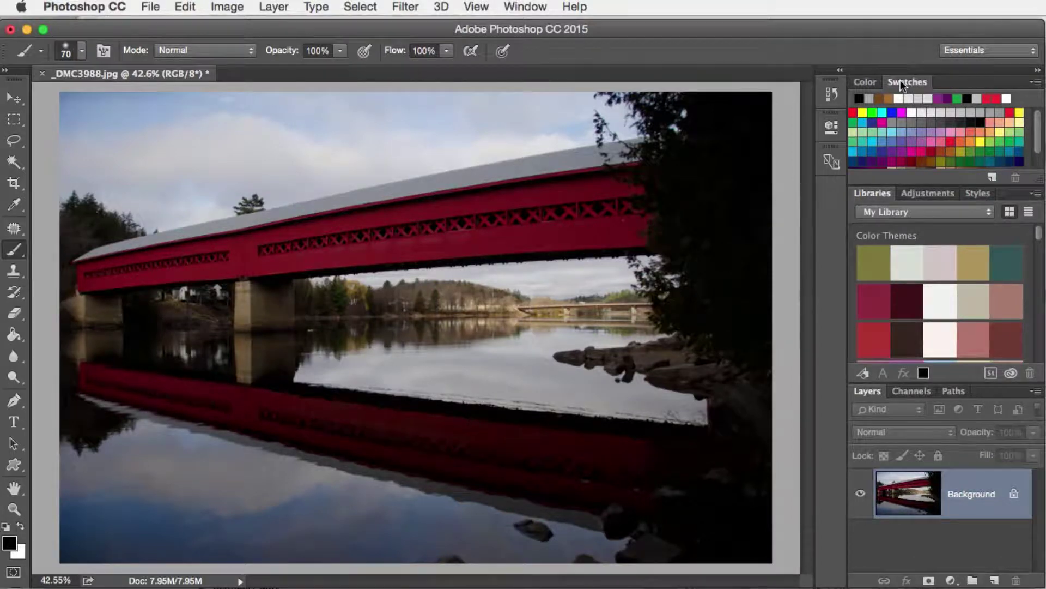
left_click(894, 130)
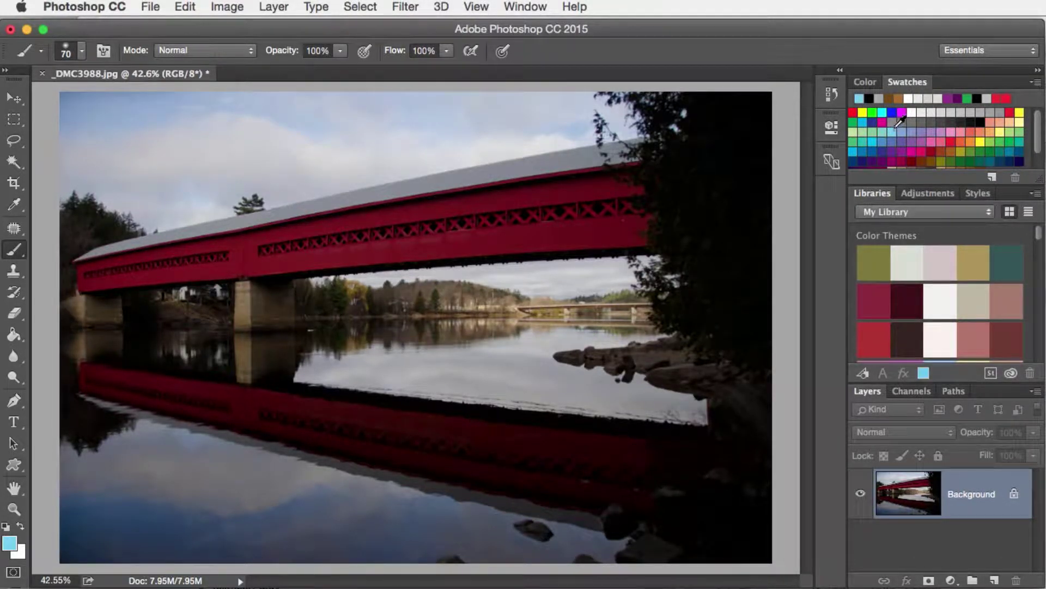
- Collapse the Color and Swatches group, look through Adjustments and Styles, and collapse that group as well
double_click(904, 81)
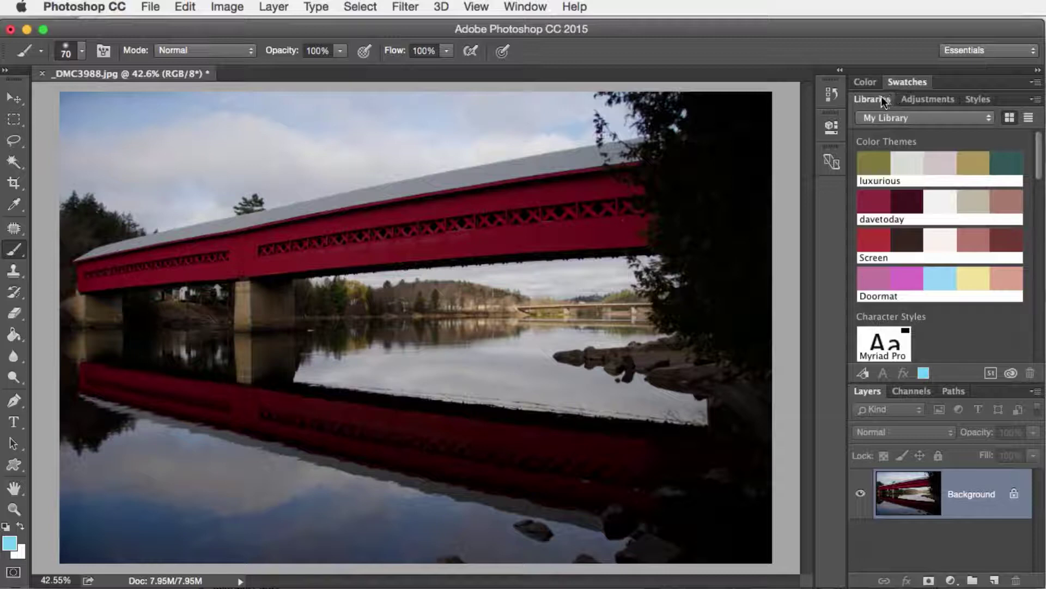
left_click(911, 99)
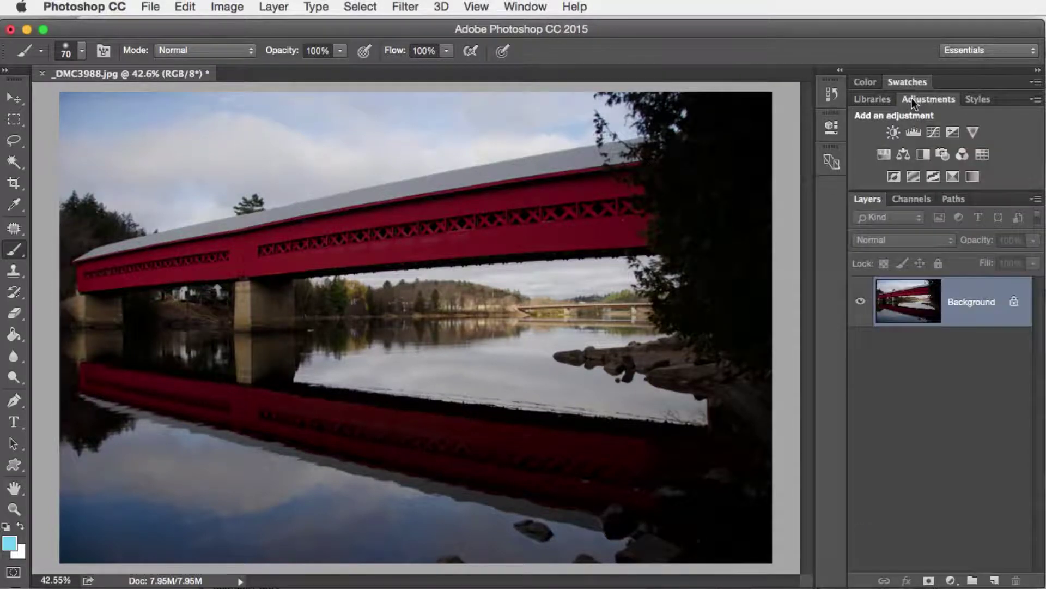
left_click(972, 98)
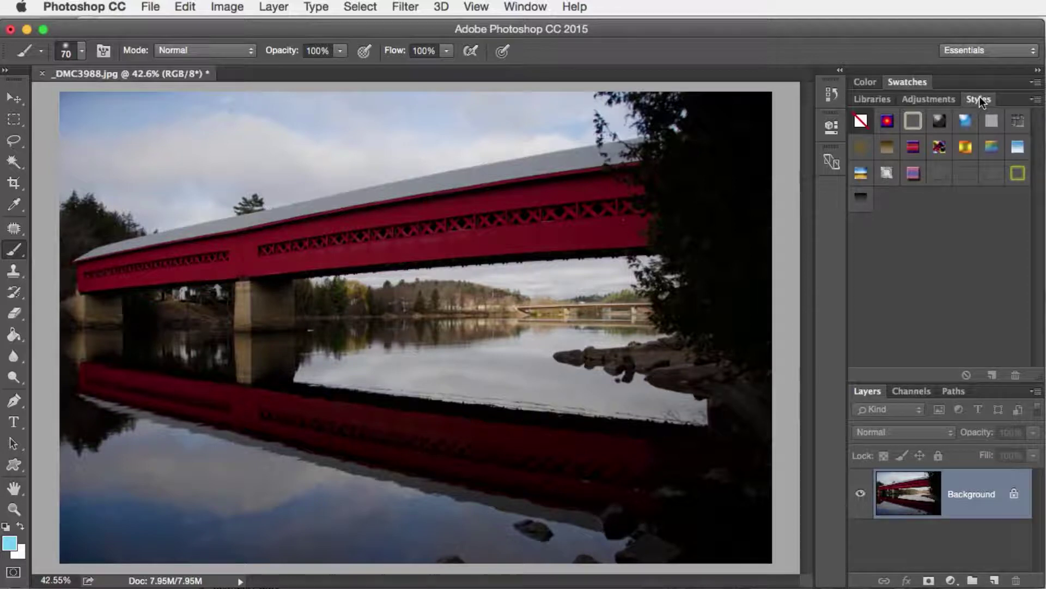
left_click(980, 99)
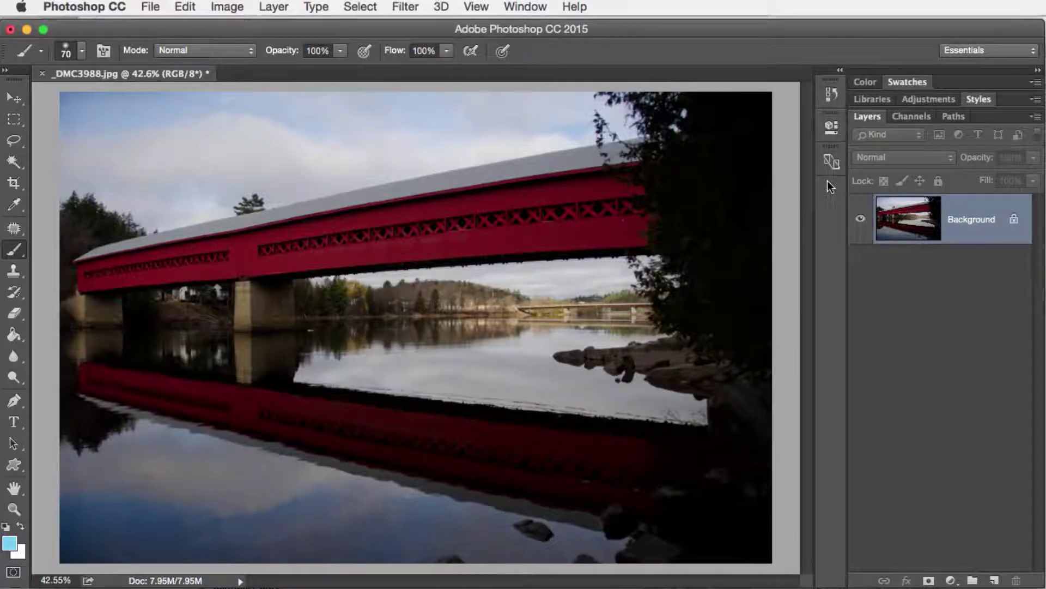
- Open the Brush panel, separate it from Brush Presets as a floating panel, and collapse Brush Presets
left_click(526, 7)
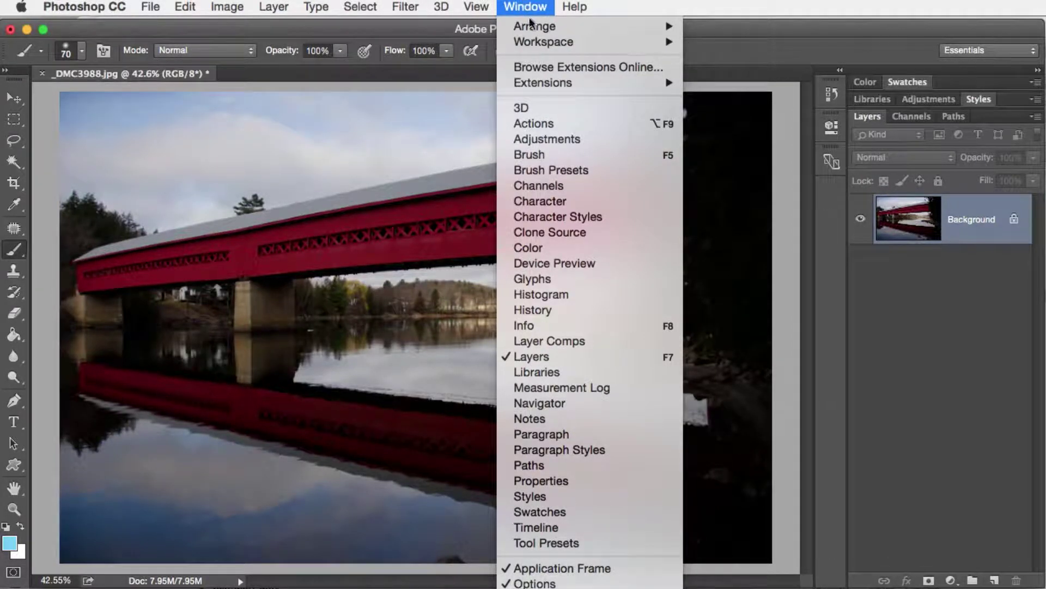
left_click(575, 158)
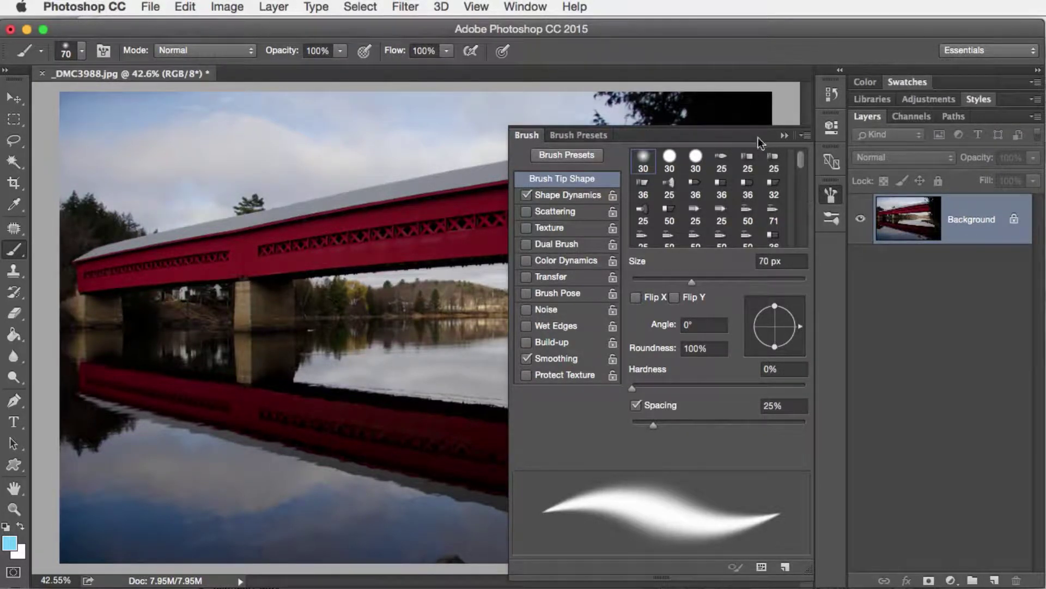
left_click_drag(527, 136, 230, 123)
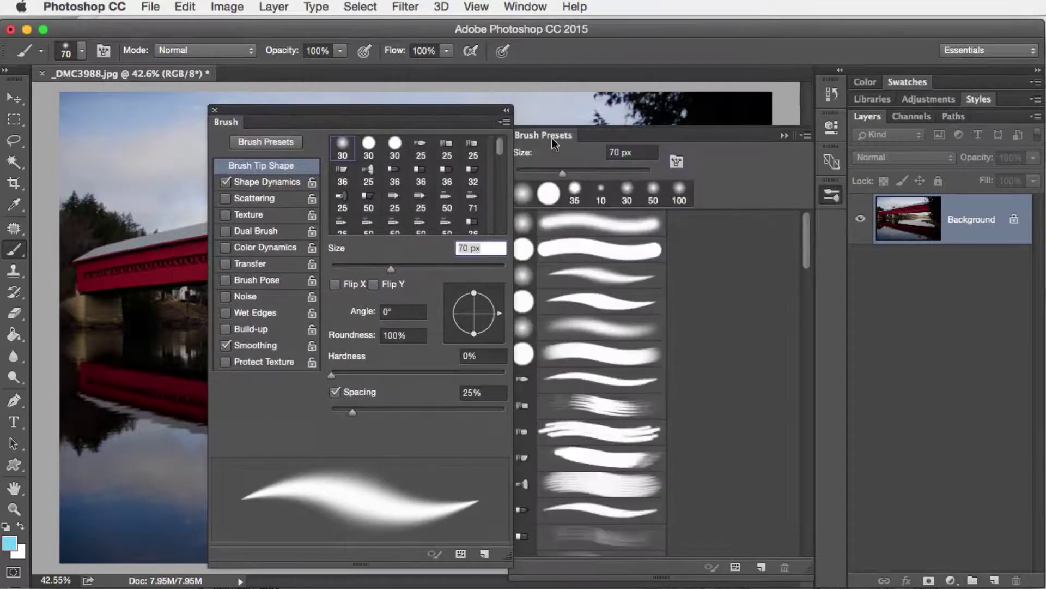
left_click(785, 136)
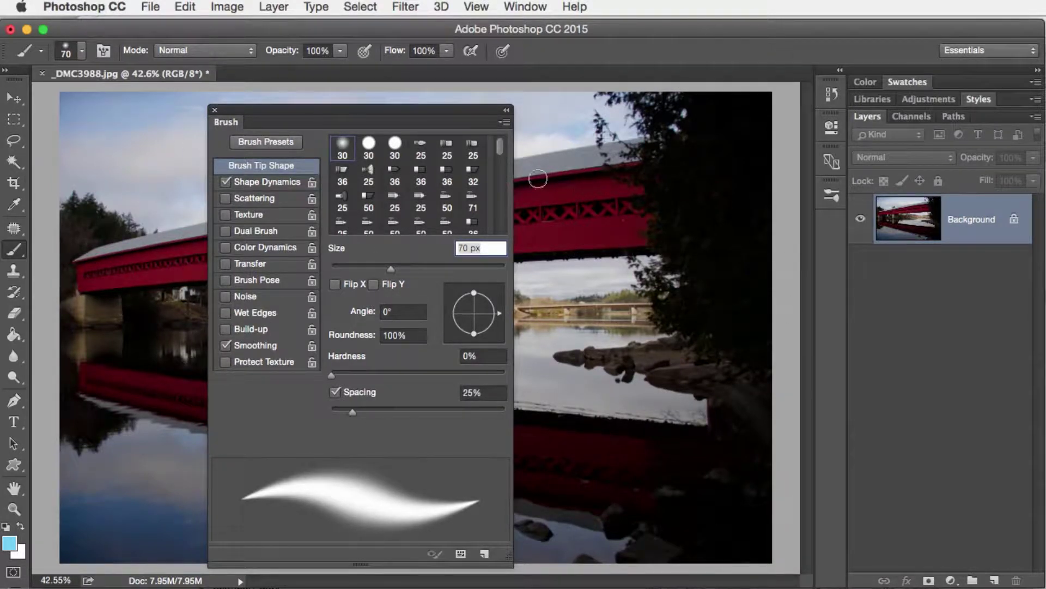
- Dock the floating Brush panel in the collapsed icon column below Brush Presets and check that it expands and collapses
mouse_move(447, 115)
left_mouse_down()
mouse_move(724, 112)
mouse_move(361, 127)
mouse_move(651, 110)
left_mouse_up()
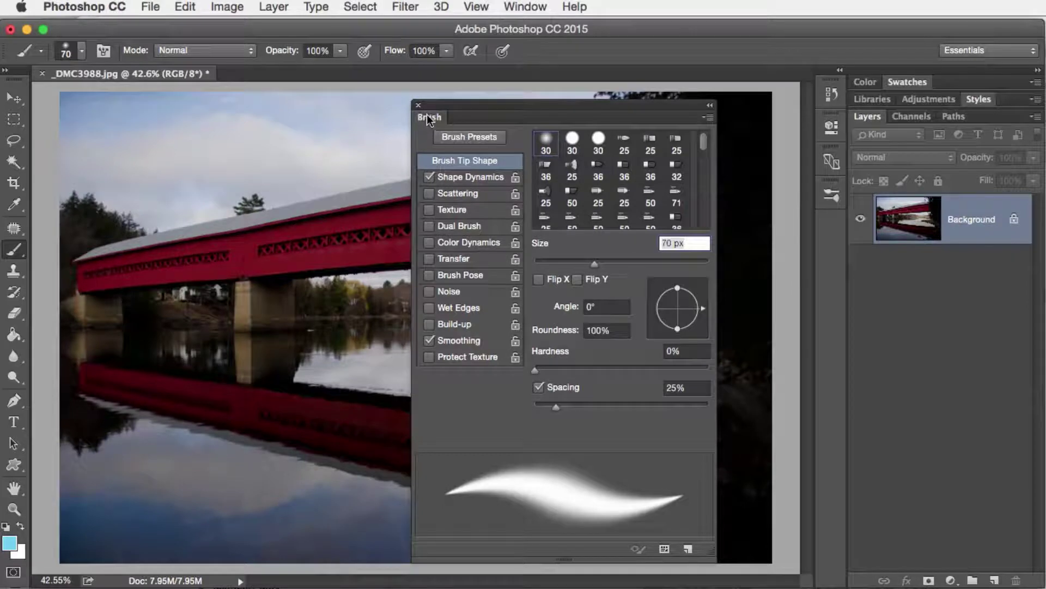
mouse_move(429, 119)
left_mouse_down()
mouse_move(583, 148)
mouse_move(824, 266)
mouse_move(835, 232)
left_mouse_up()
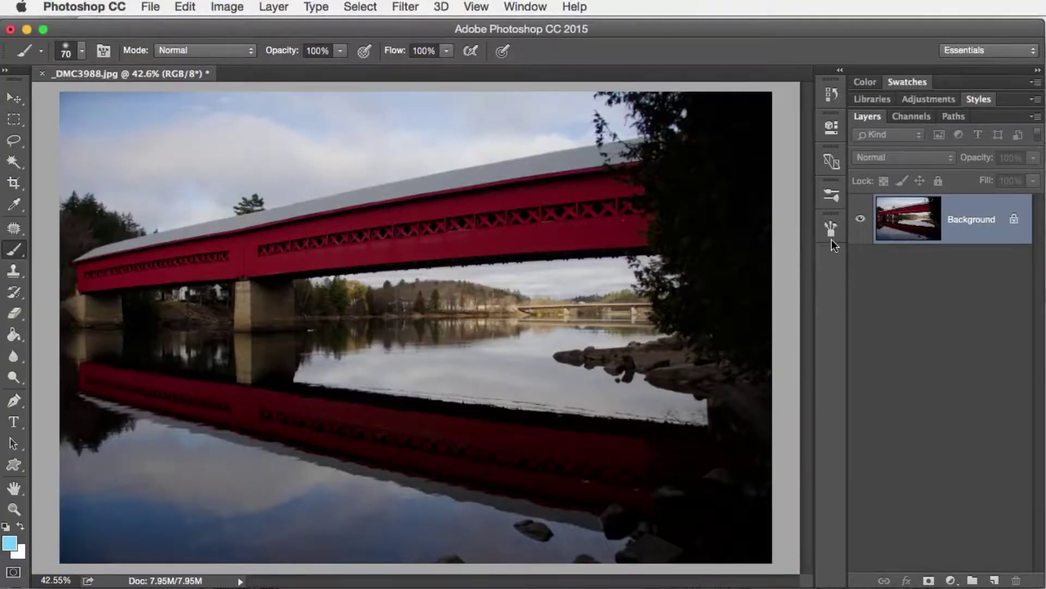
left_click(830, 228)
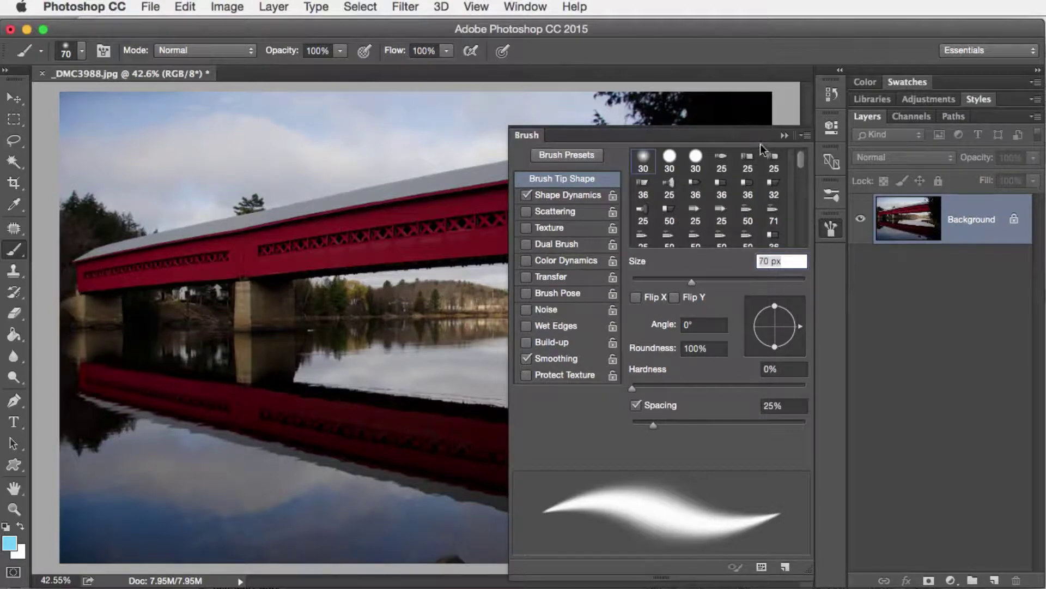
left_click(784, 135)
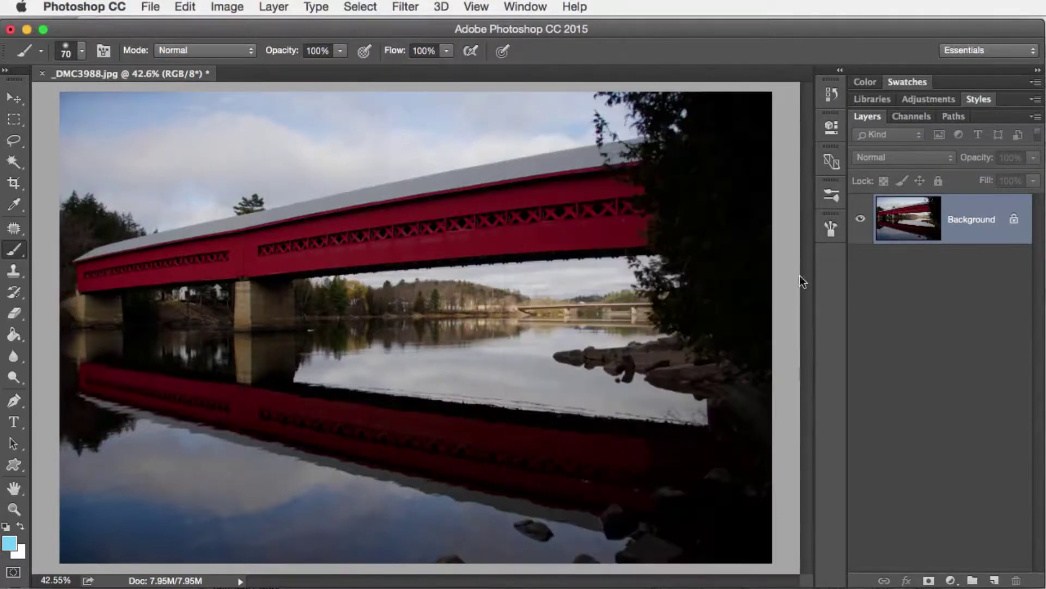
- Open the Properties panel to view it and collapse it back to its icon
left_click(529, 6)
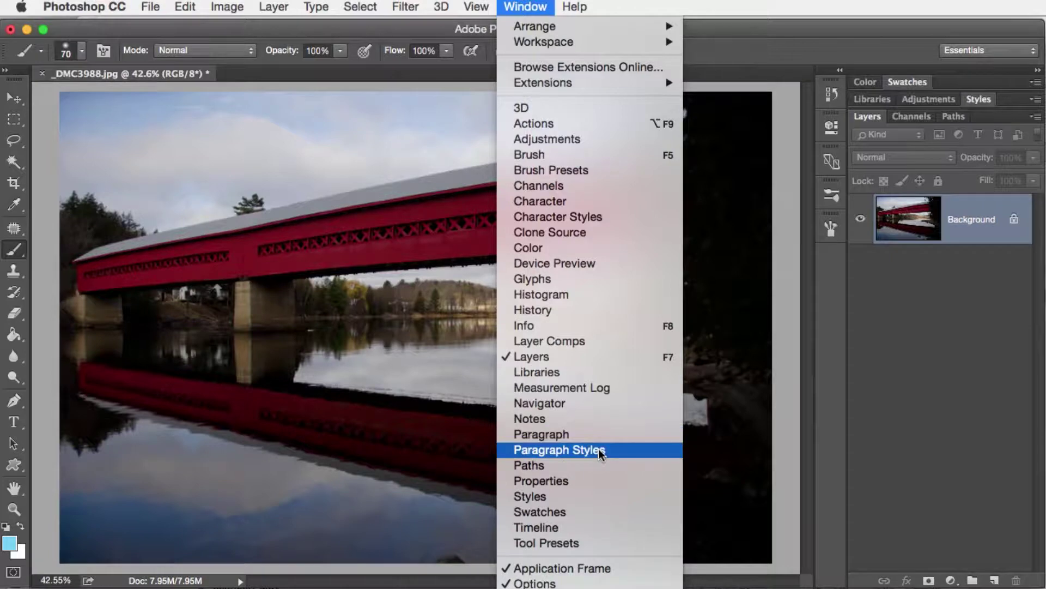
left_click(598, 479)
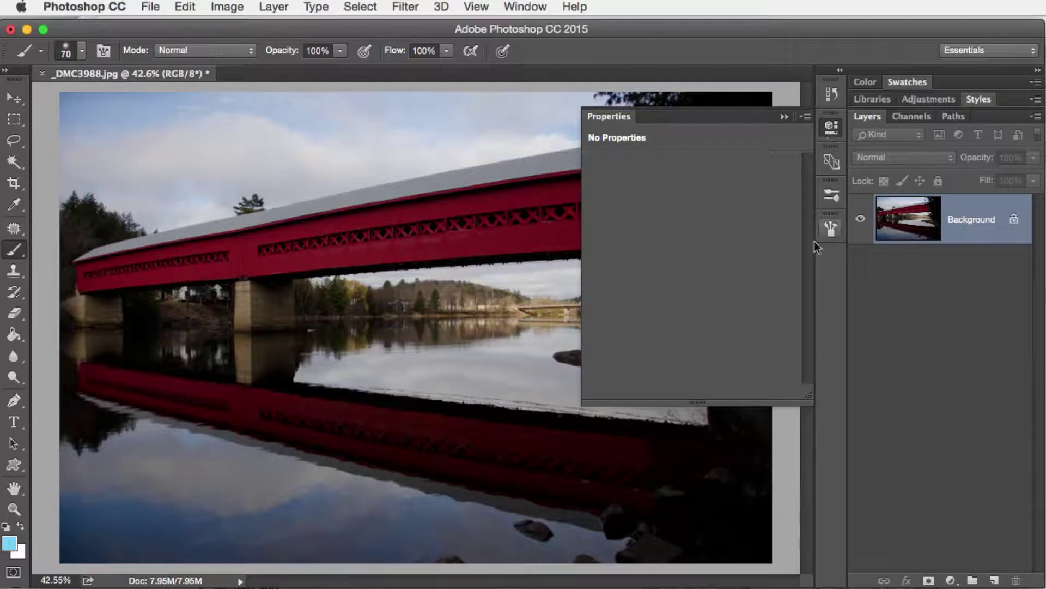
left_click(784, 118)
- Switch to the custom dc space workspace and view the list of available panels
left_click(993, 51)
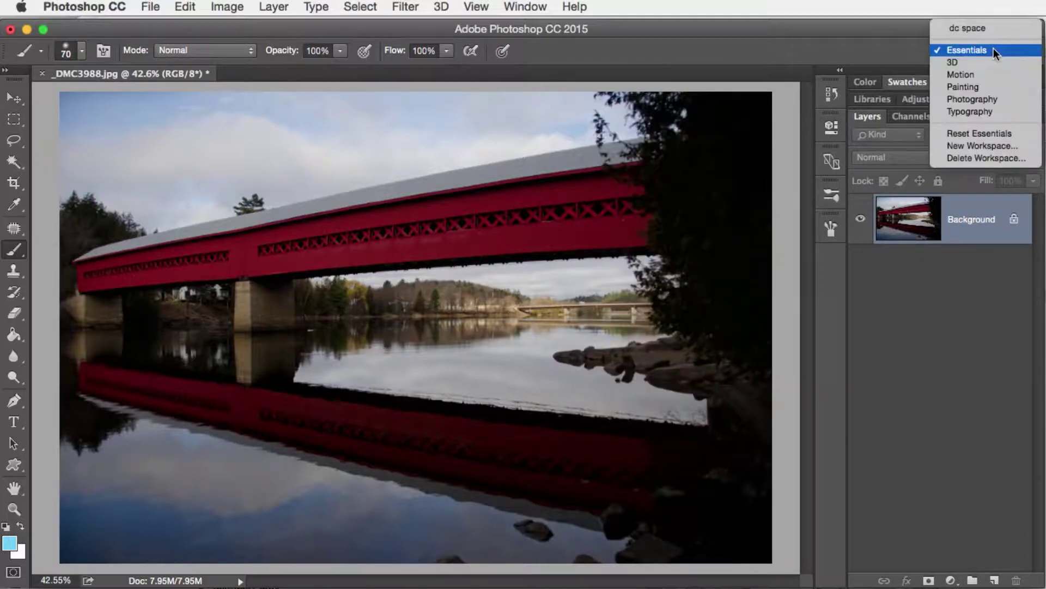
left_click(989, 29)
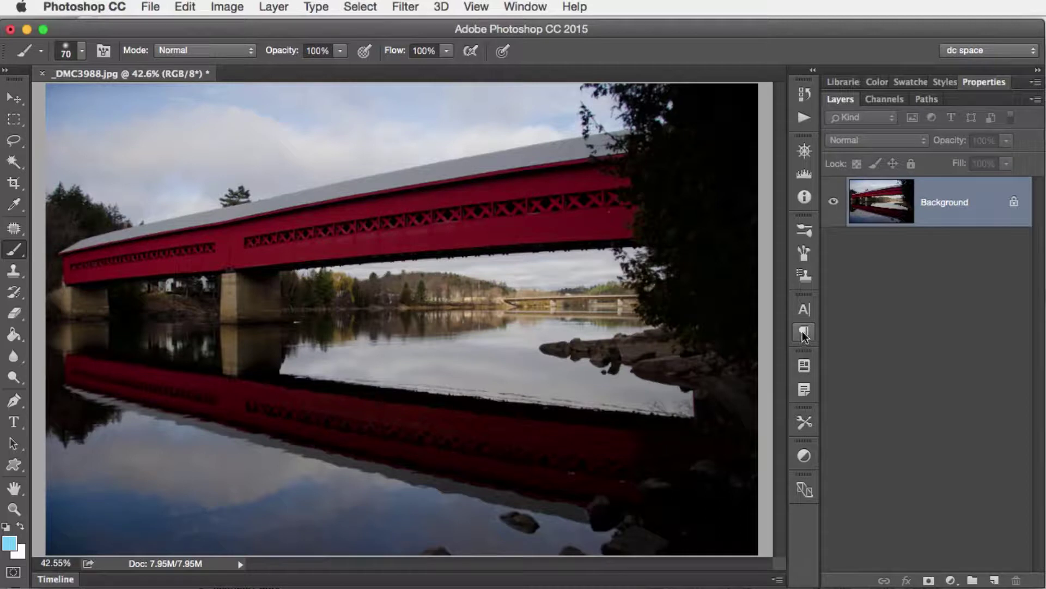
left_click(520, 4)
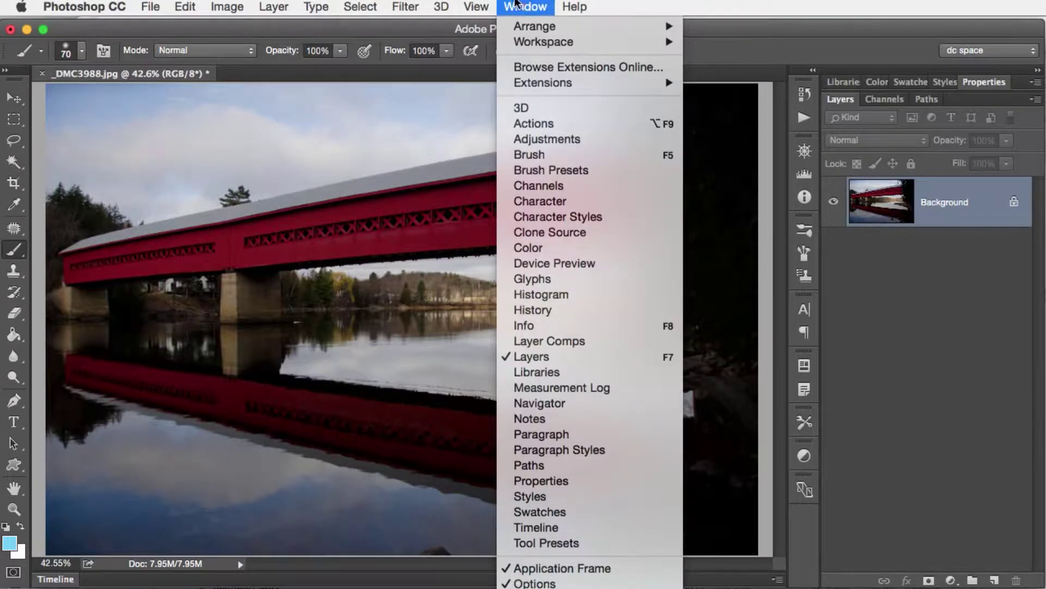
left_click(517, 3)
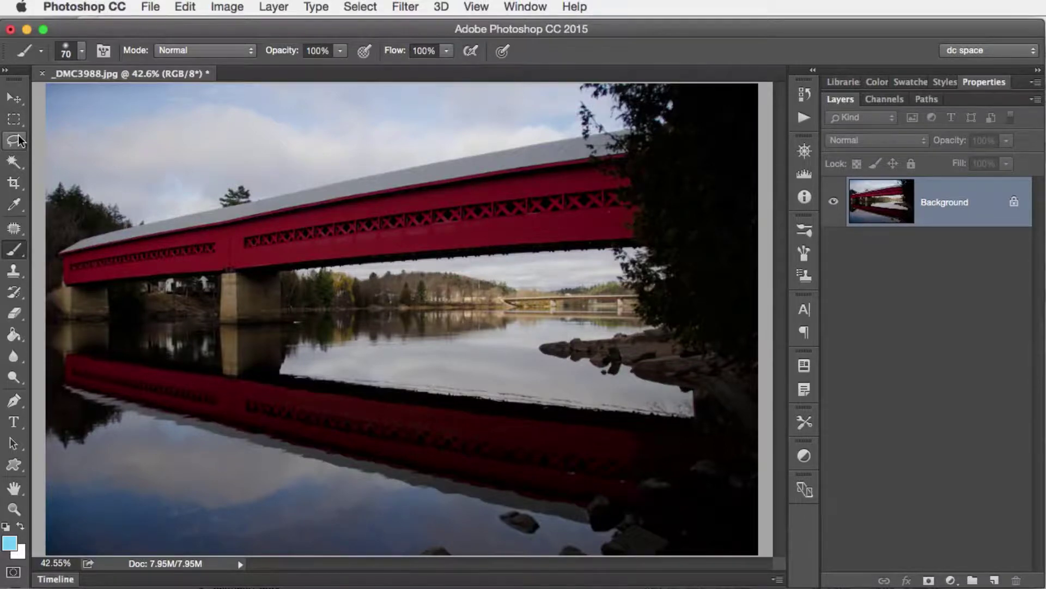
- Activate the Move tool and view the other tools grouped with it
left_click(14, 102)
left_click(16, 104)
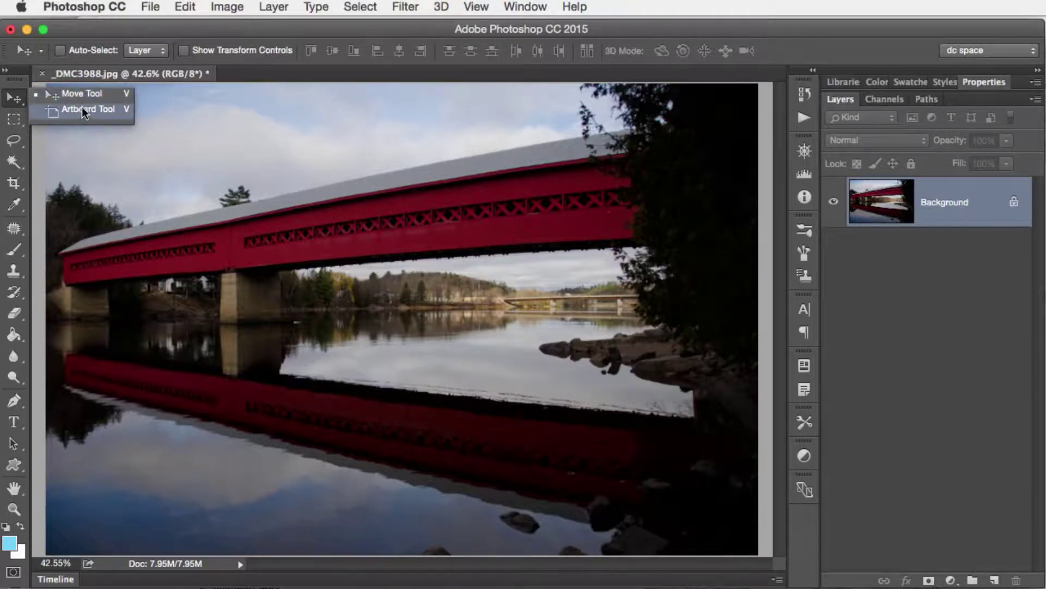
left_click(11, 102)
- Switch the active marquee to the Elliptical Marquee Tool and the Magic Wand to the Quick Selection Tool
left_click(21, 124)
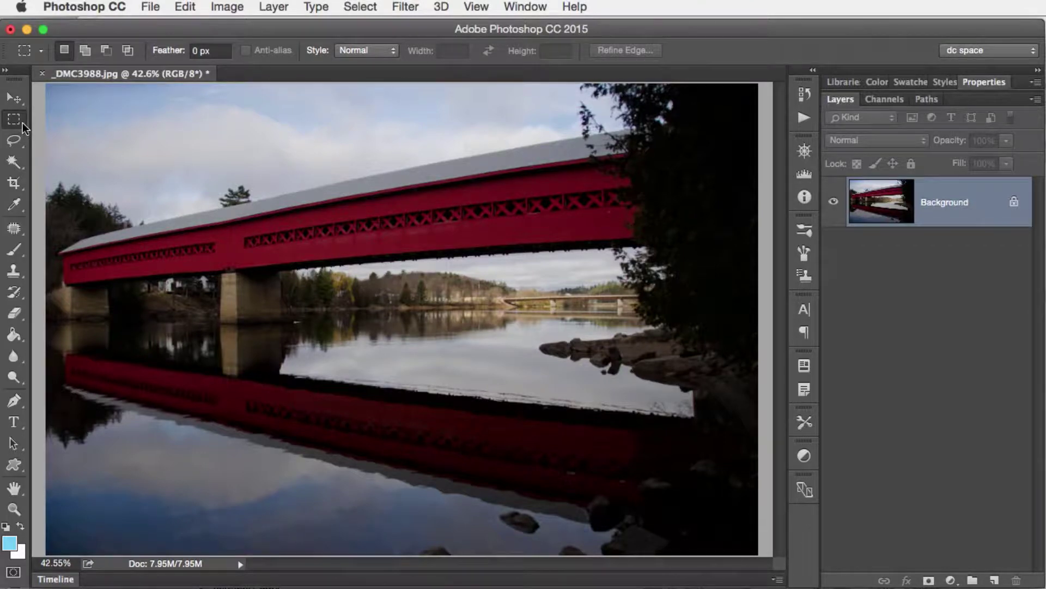
left_click(23, 128)
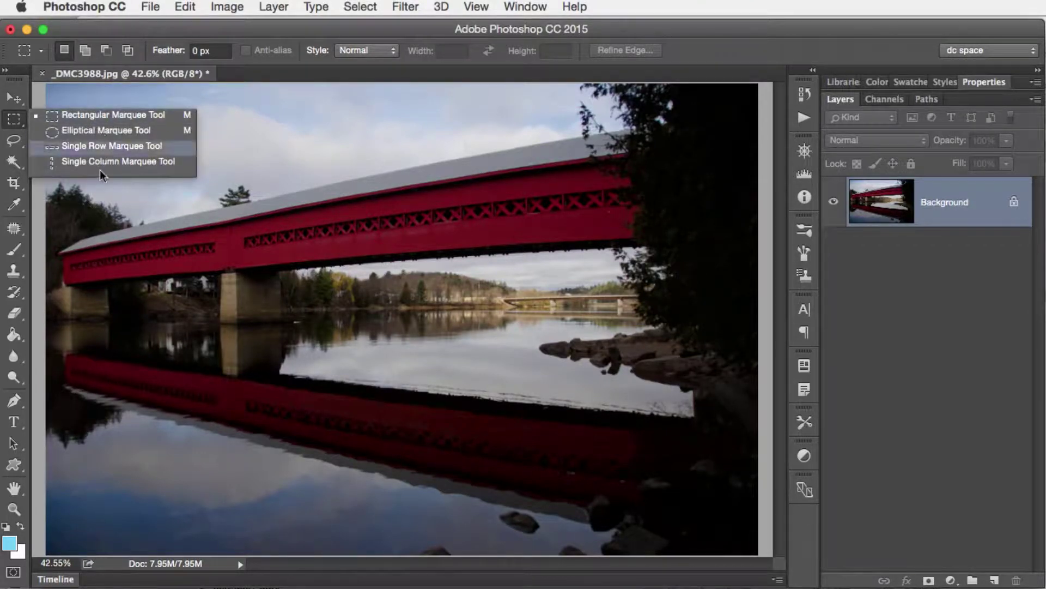
left_click(88, 131)
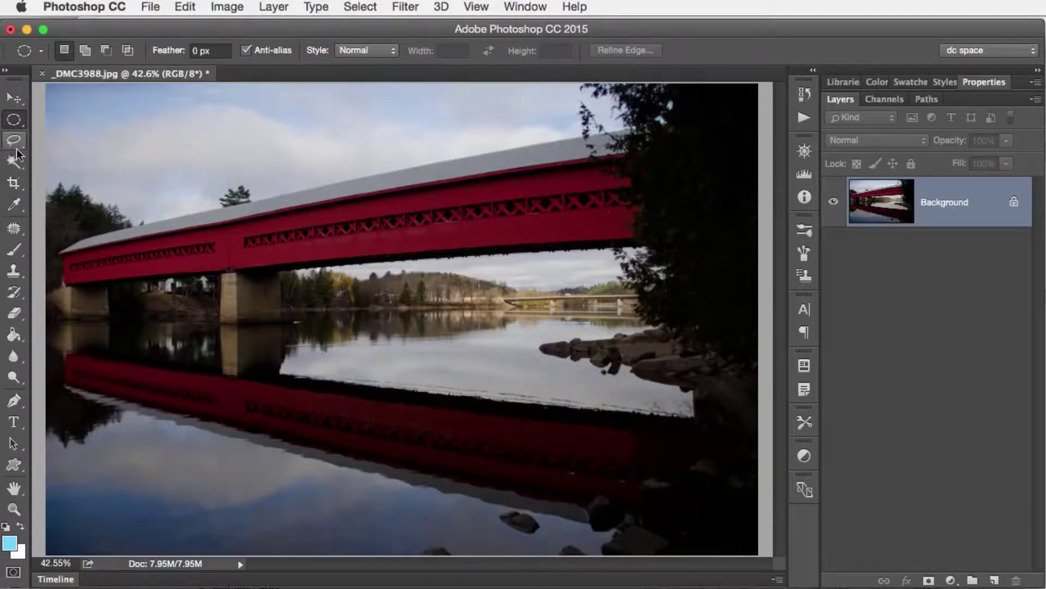
left_click(18, 164)
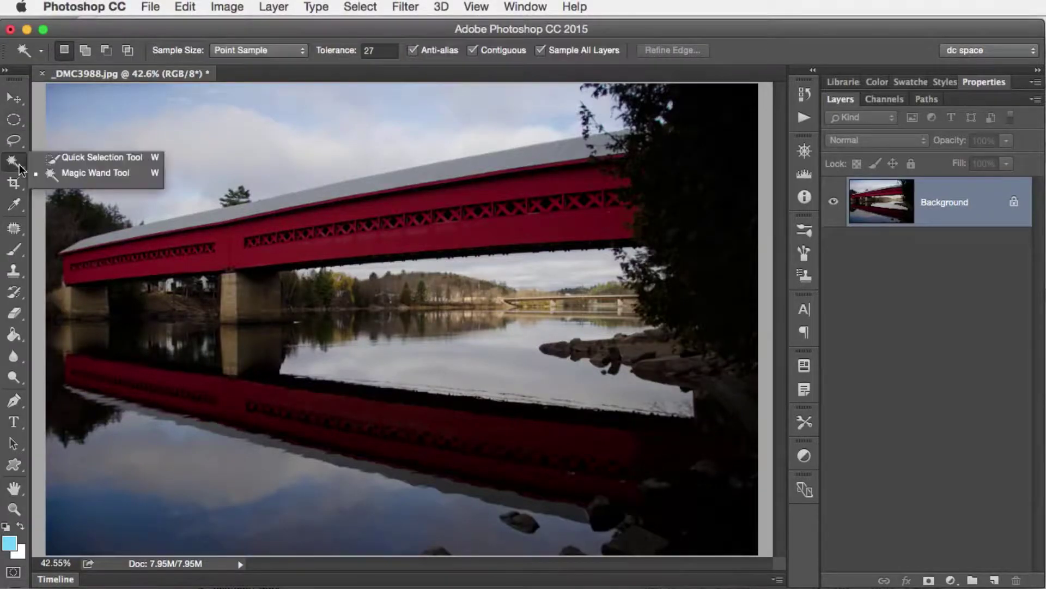
left_click(68, 157)
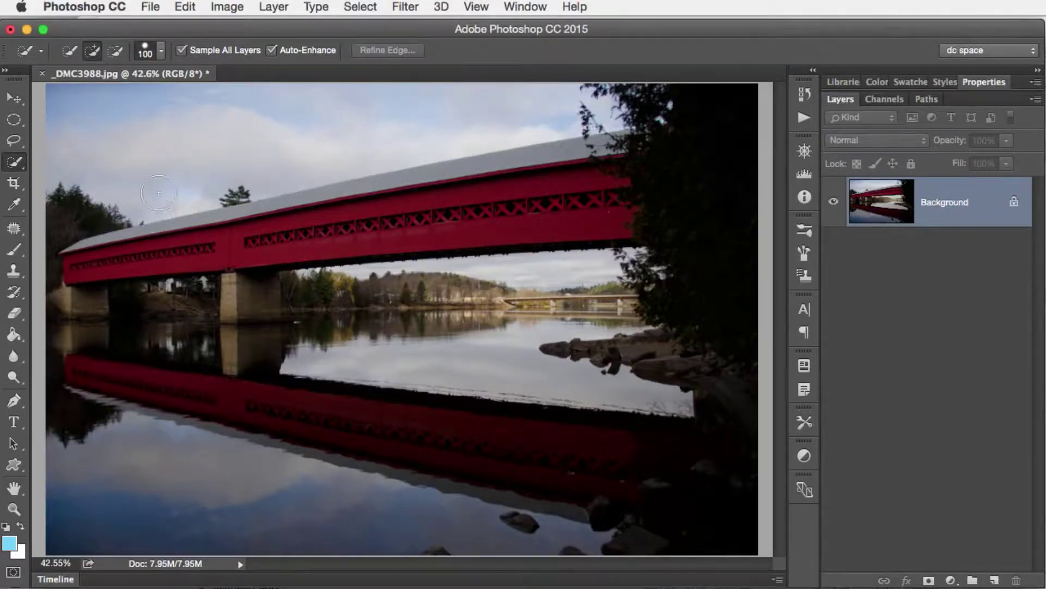
- Open the Interface preferences and set the color theme to the darkest option
left_click(110, 8)
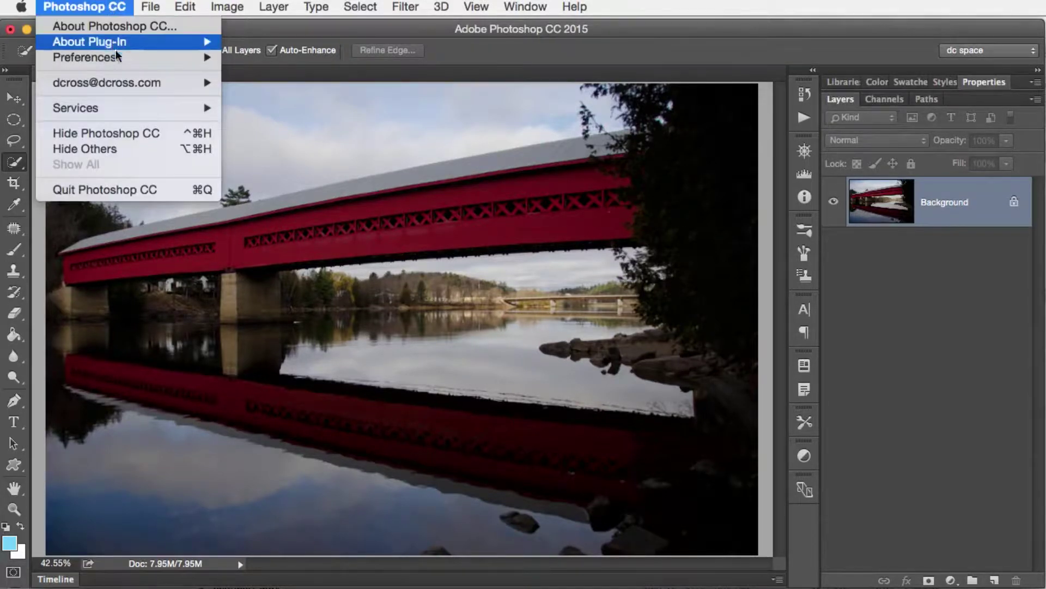
mouse_move(117, 59)
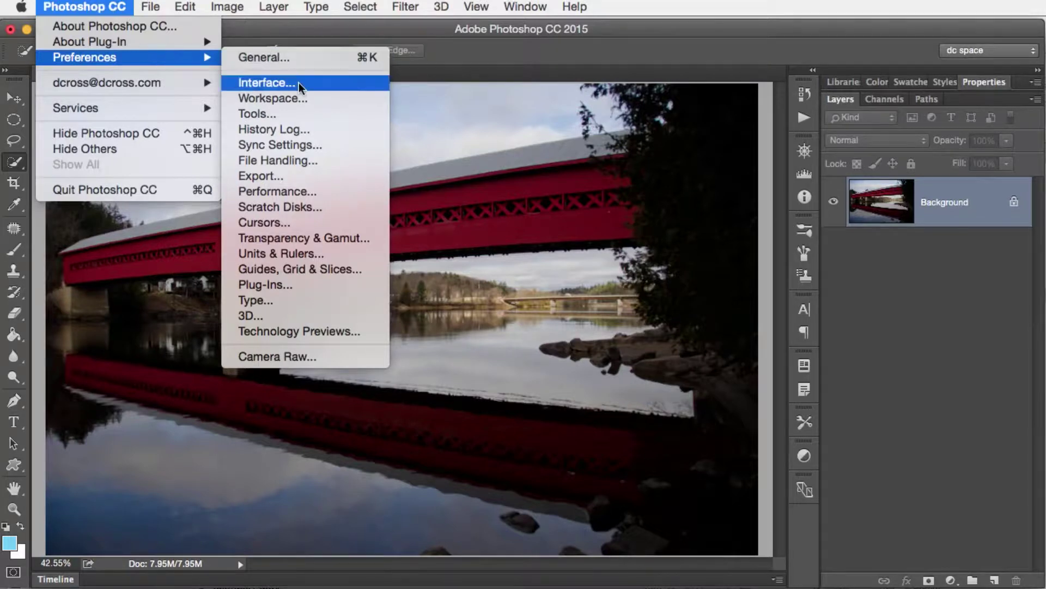
left_click(332, 84)
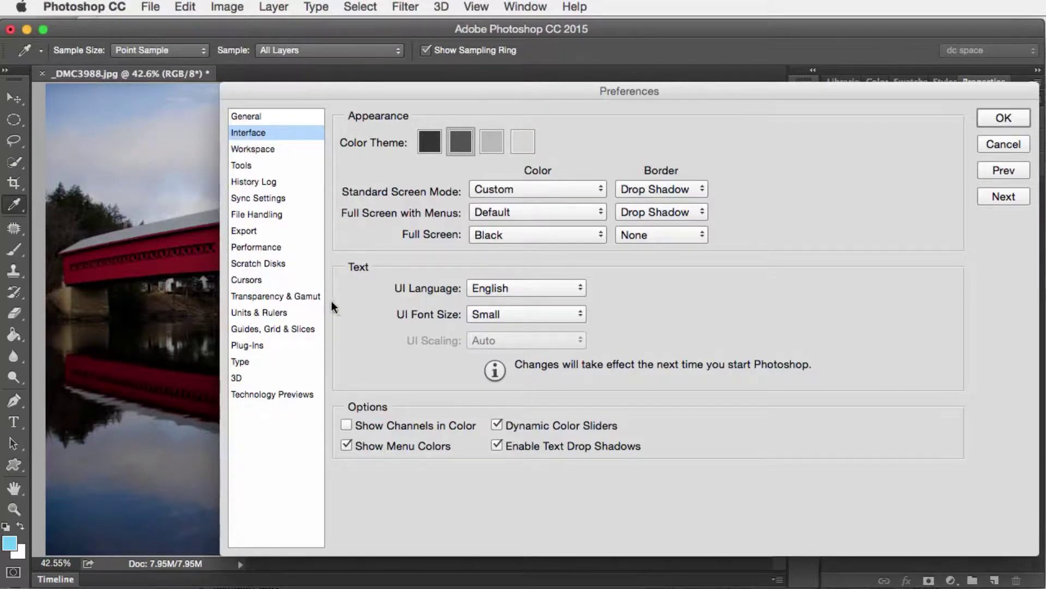
left_click(425, 143)
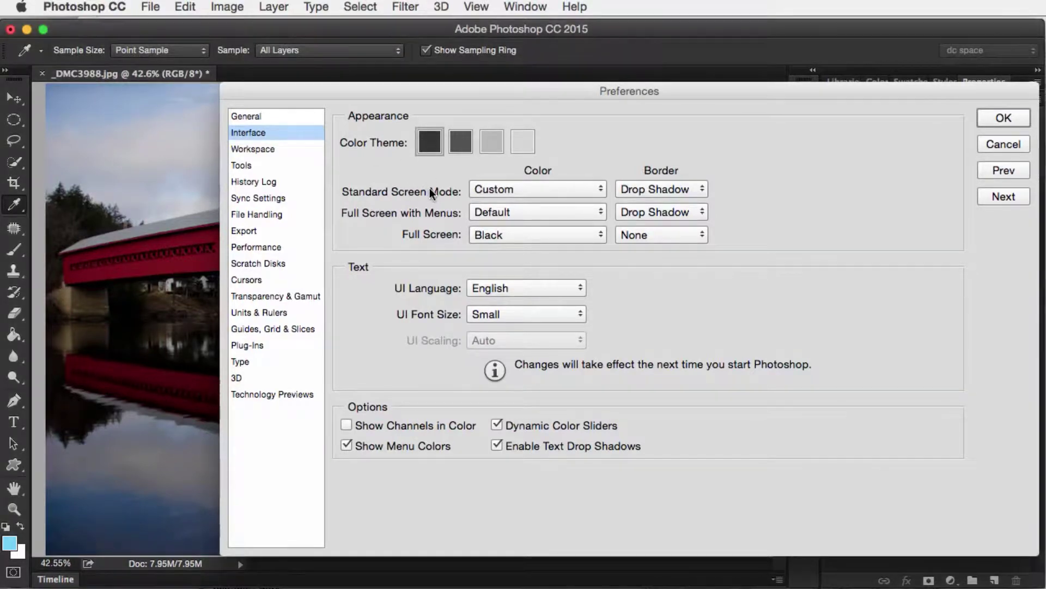
- Preview the other interface color themes on the workspace and set the theme to the second-lightest gray
left_click_drag(463, 104, 884, 233)
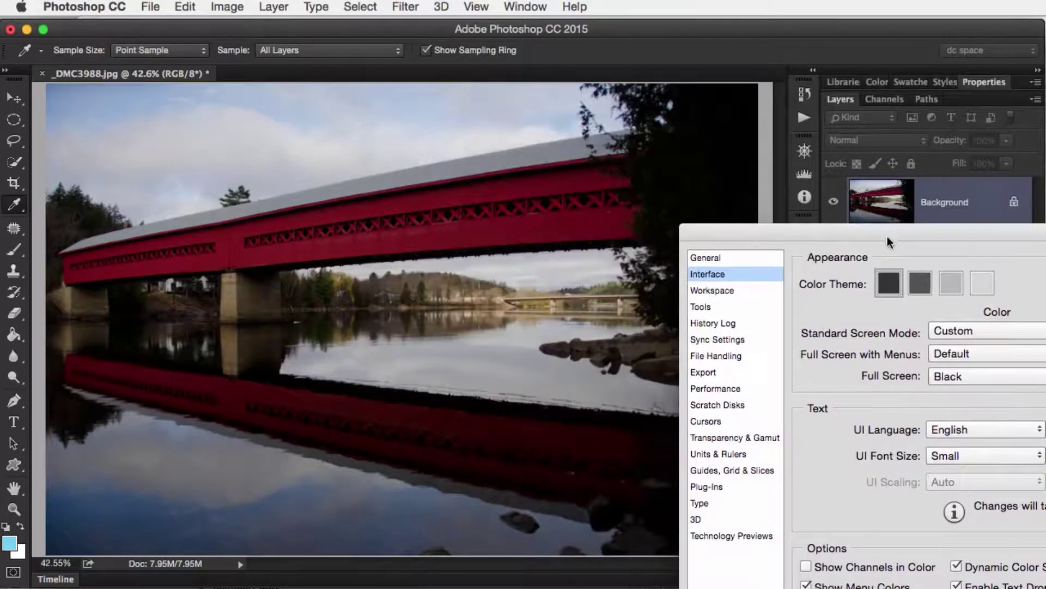
left_click(920, 289)
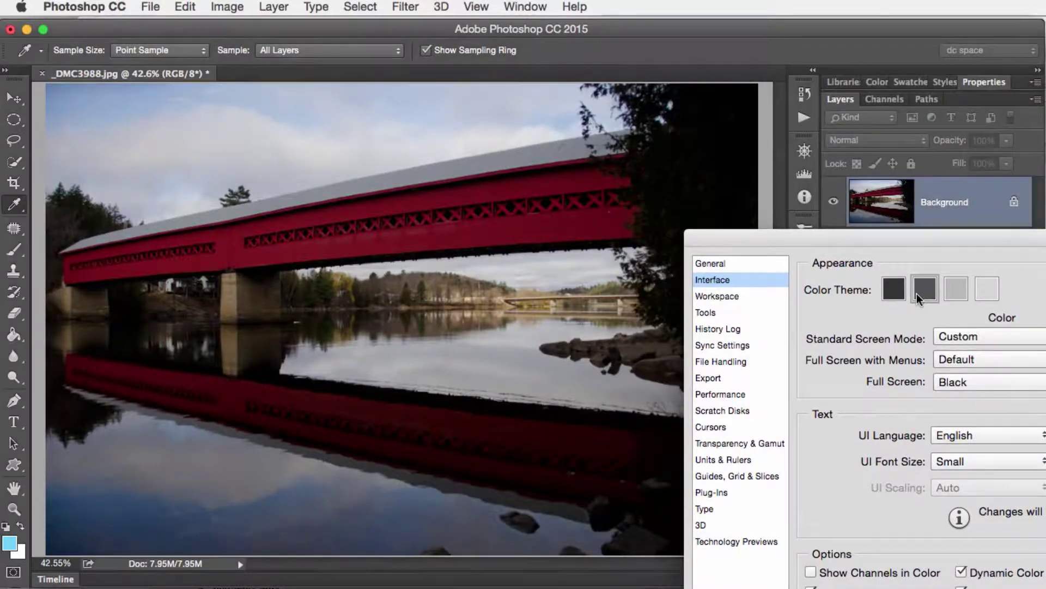
left_click(961, 287)
left_click(985, 288)
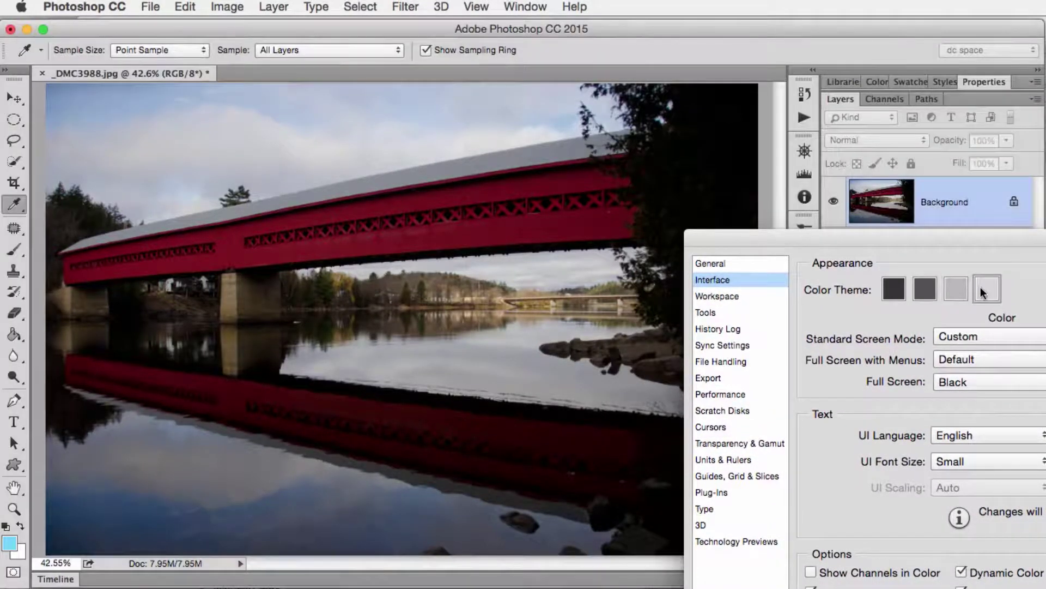
left_click(957, 288)
left_click_drag(921, 232, 825, 234)
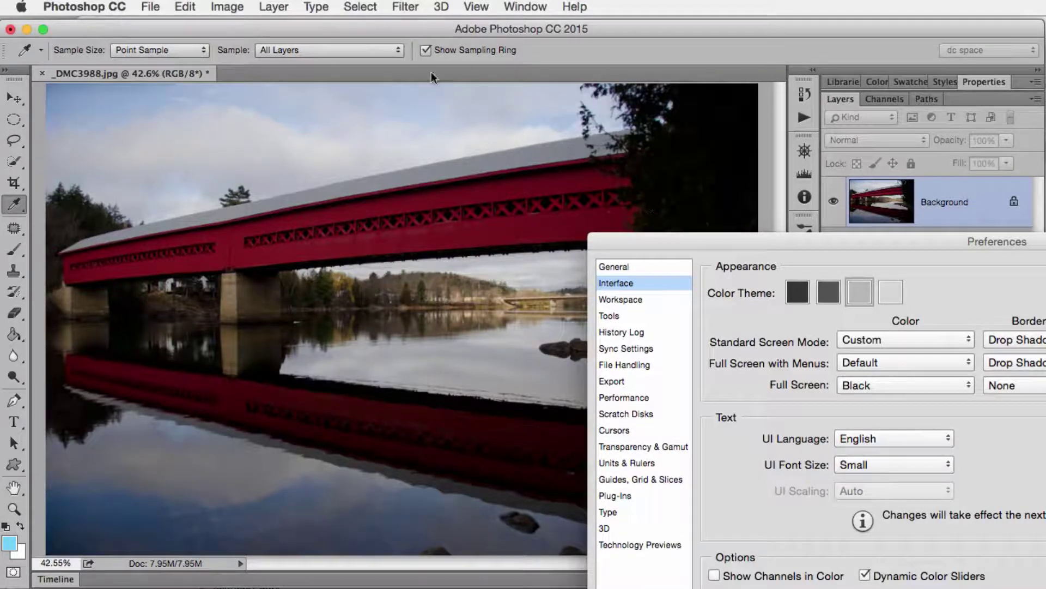
- View the available UI font sizes in the Interface preferences without changing the setting
left_click(878, 461)
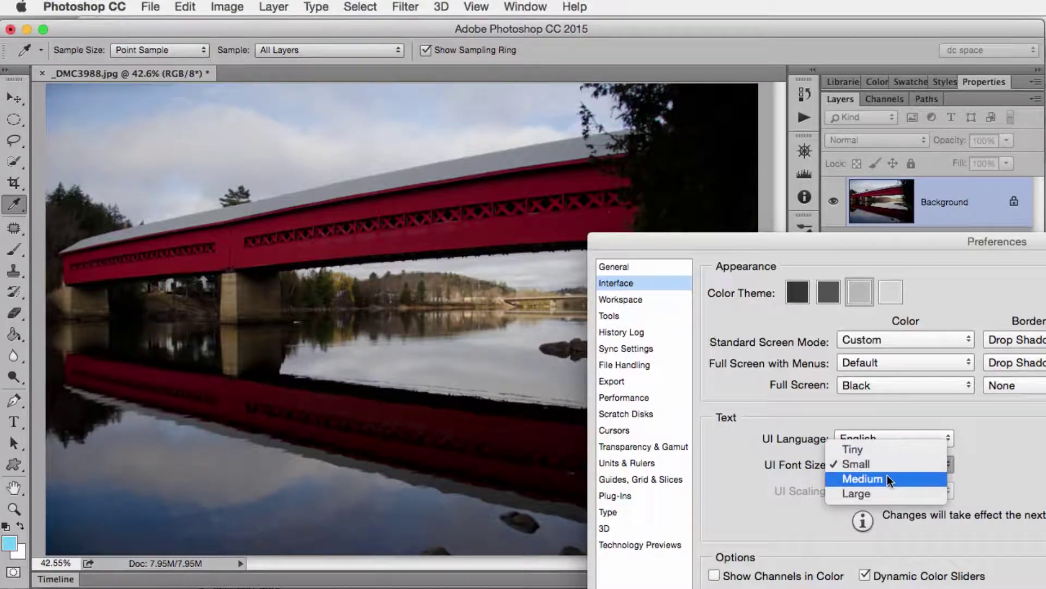
left_click(983, 442)
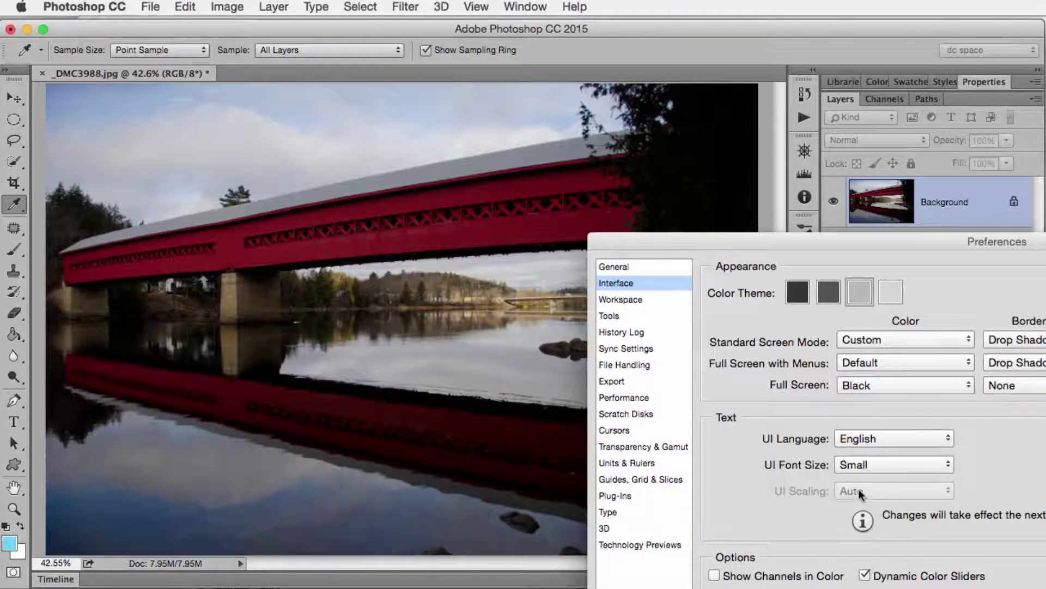
left_click_drag(920, 252, 569, 107)
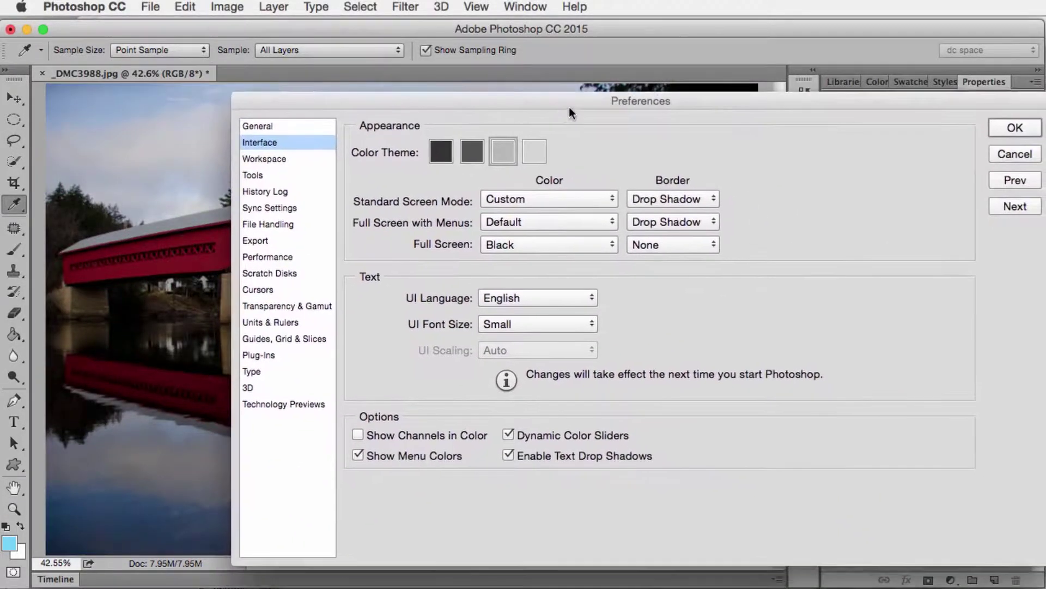
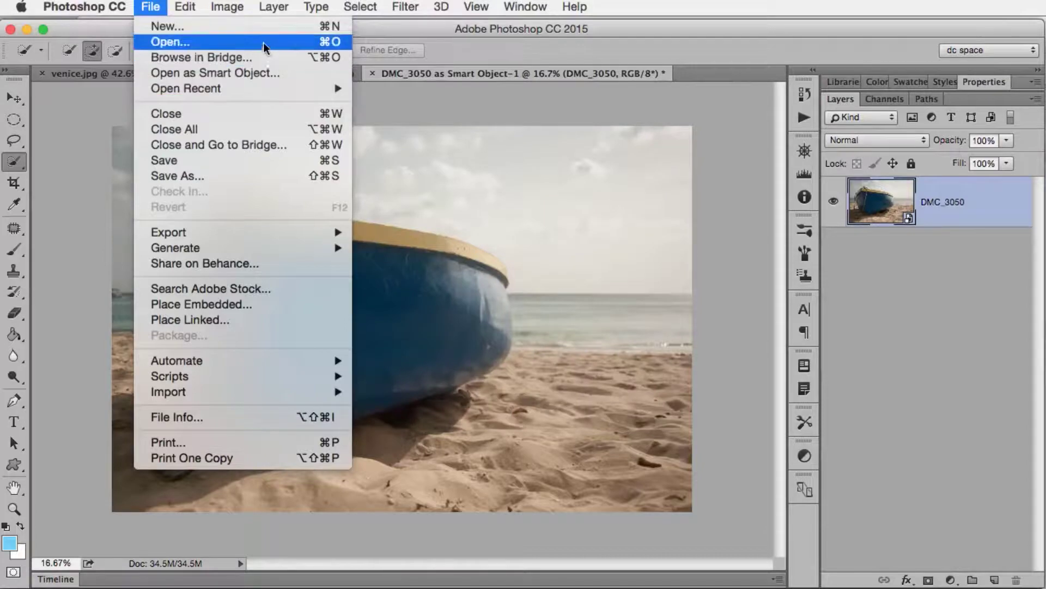
- Look through the open documents DSC09522.jpg and venice.jpg, ending on the DMC_3050 boat image
left_click(59, 137)
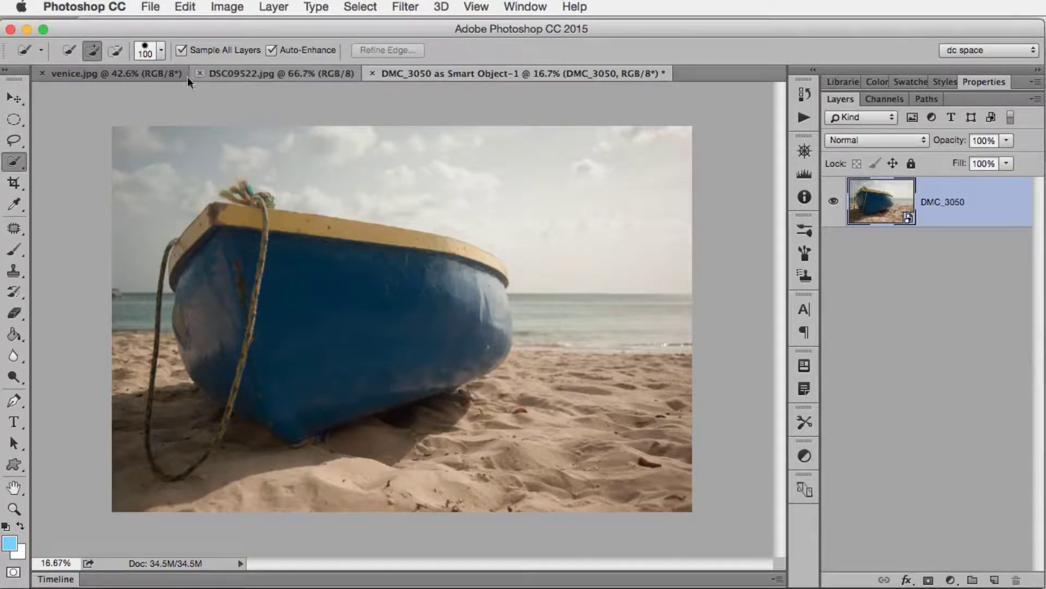
left_click(302, 80)
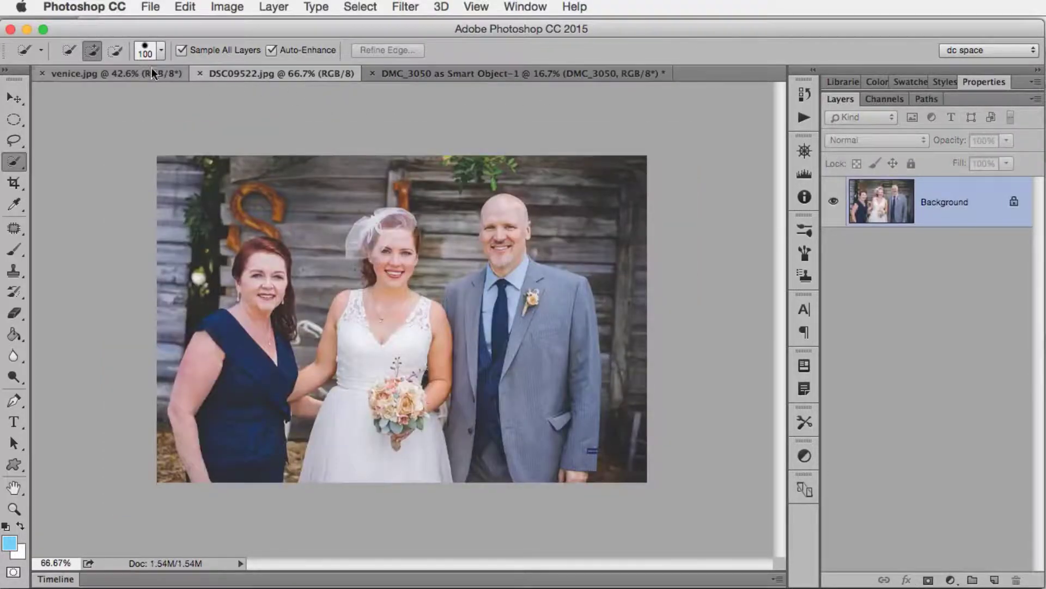
left_click(137, 73)
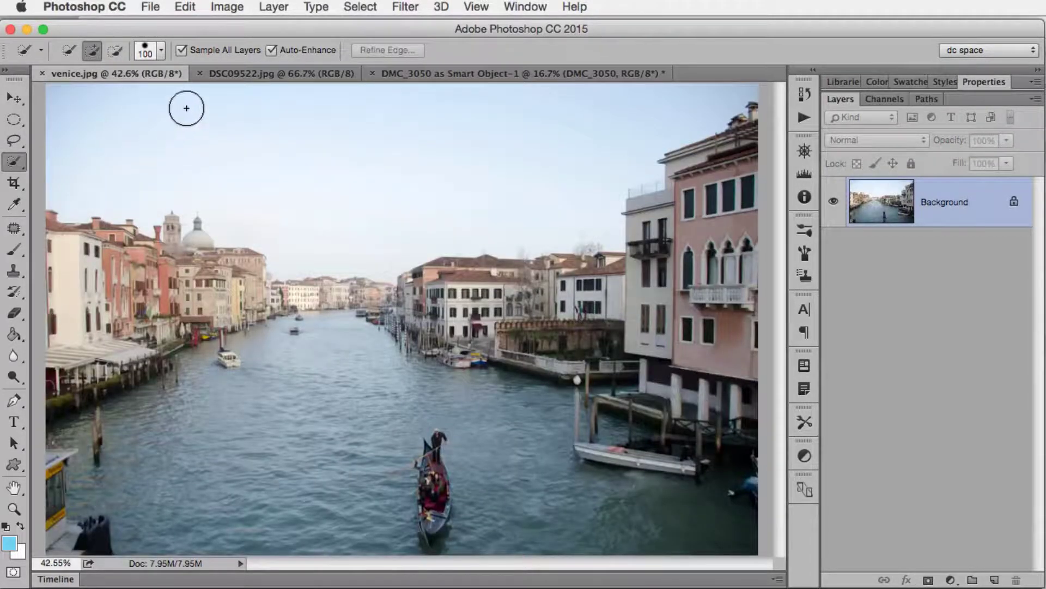
left_click(280, 73)
left_click(466, 76)
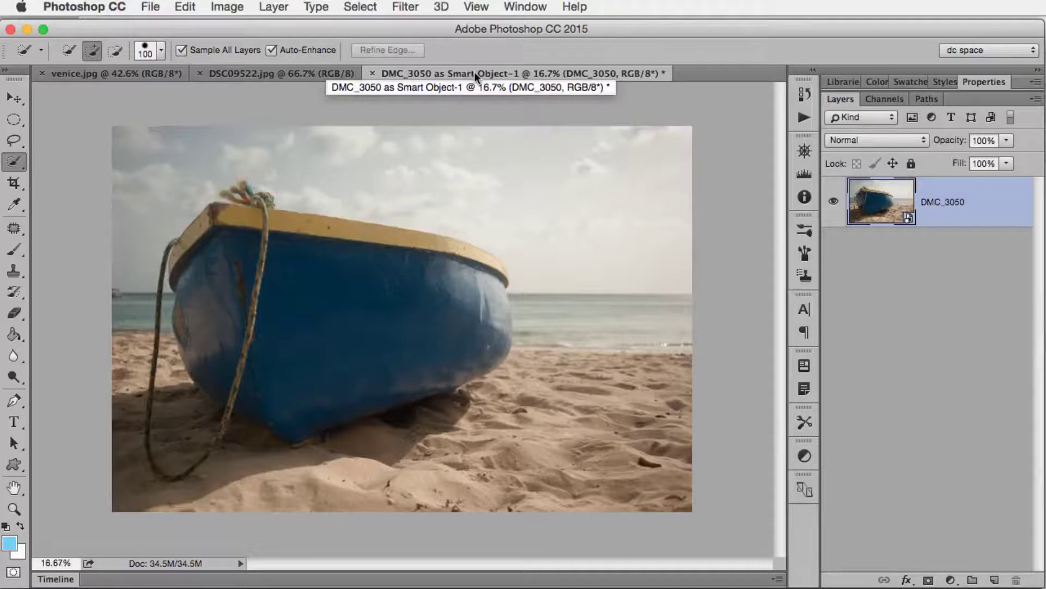
- Float all open documents in separate windows, reposition them and bring venice.jpg to the front
left_click(526, 6)
mouse_move(534, 30)
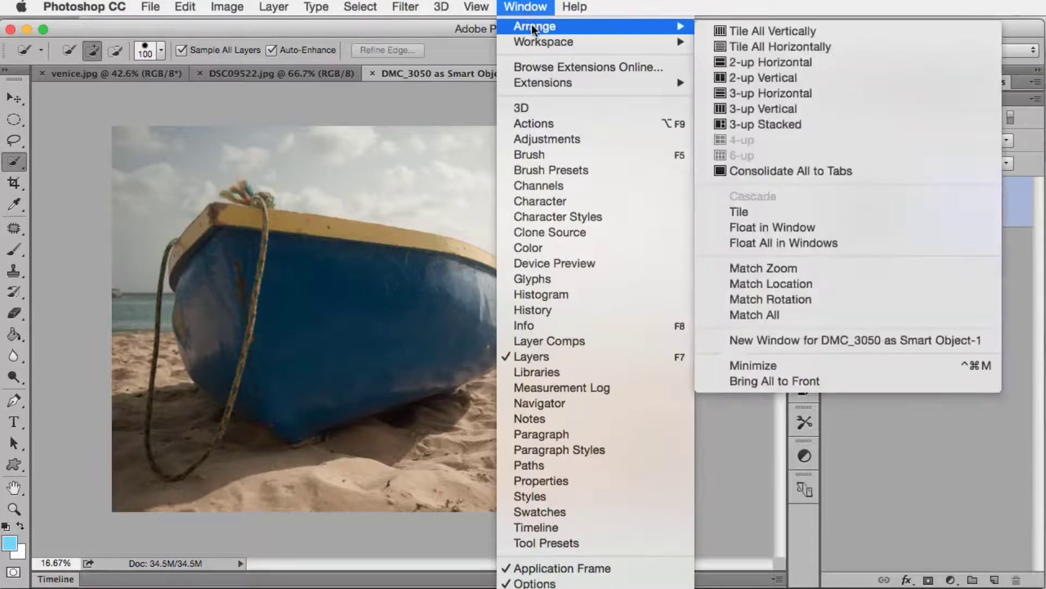
left_click(806, 243)
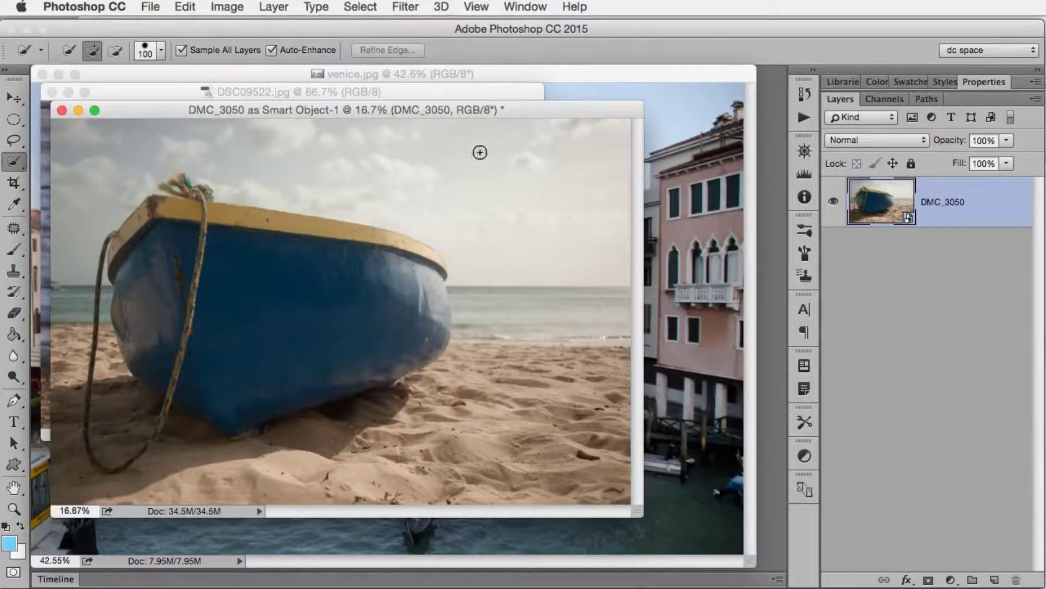
left_click_drag(512, 103, 592, 122)
mouse_move(489, 89)
left_mouse_down()
mouse_move(590, 87)
mouse_move(493, 109)
left_mouse_up()
left_click(509, 76)
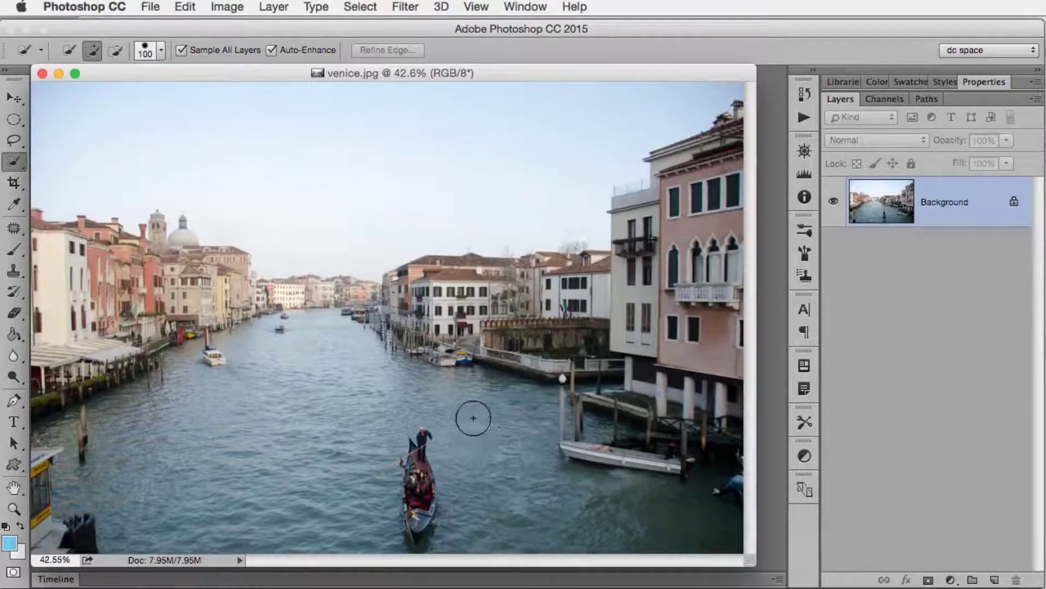
- Consolidate all the floating document windows back into tabs
left_click(517, 5)
left_click(517, 5)
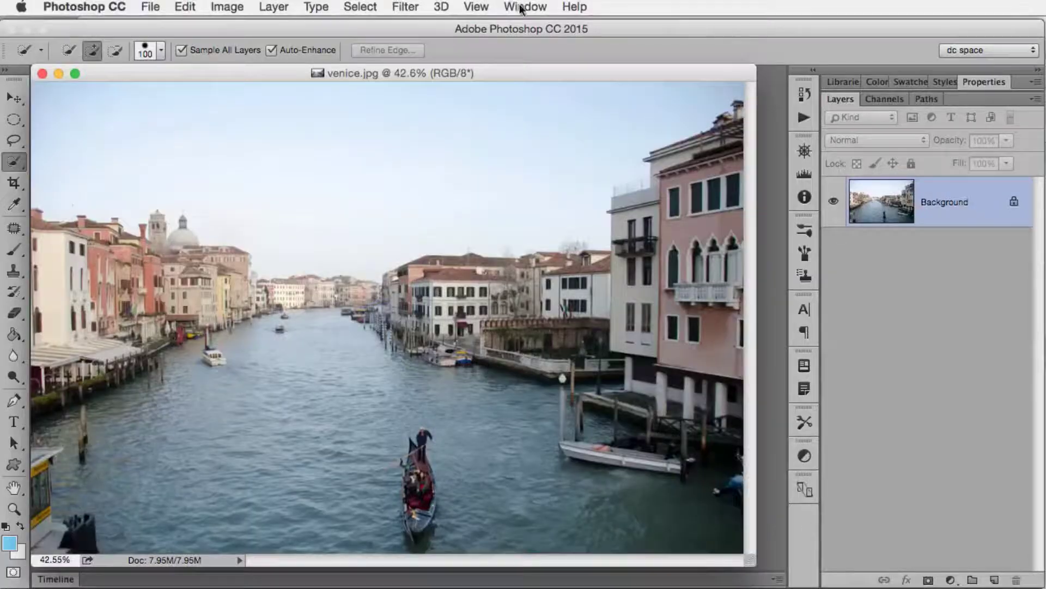
left_click(522, 6)
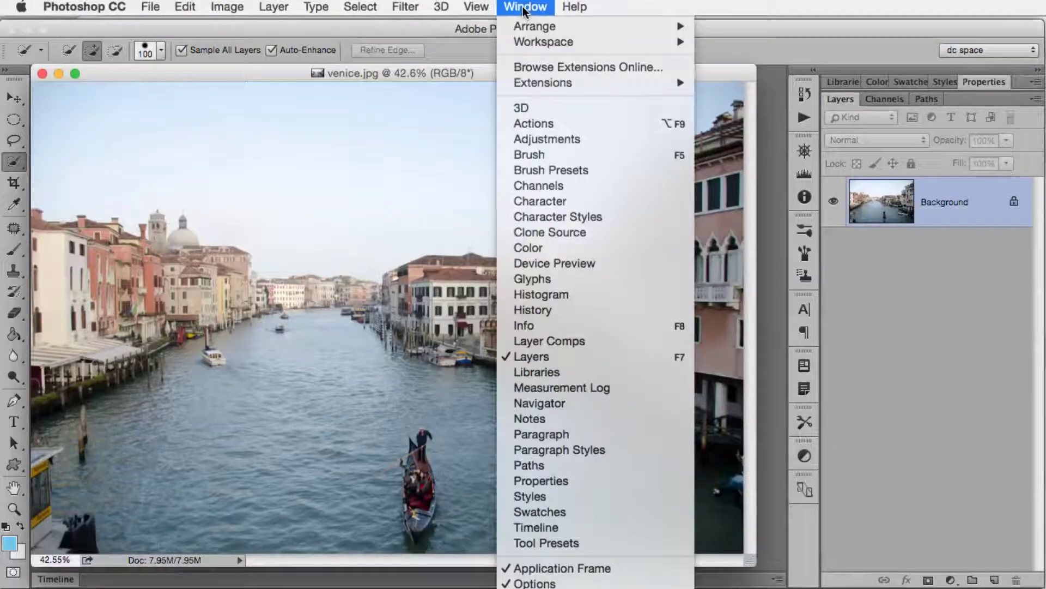
mouse_move(527, 27)
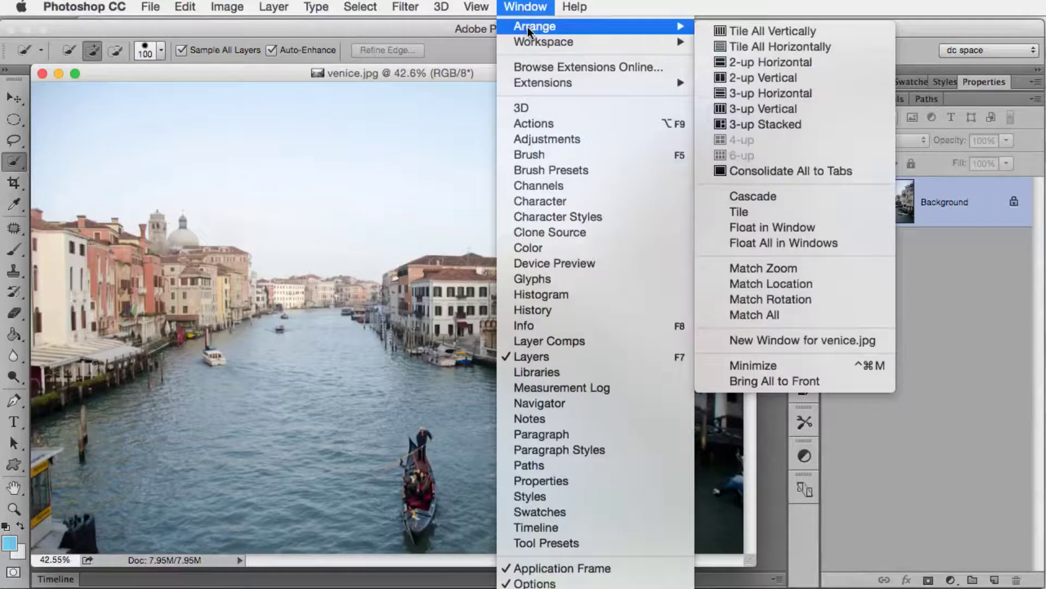
left_click(829, 171)
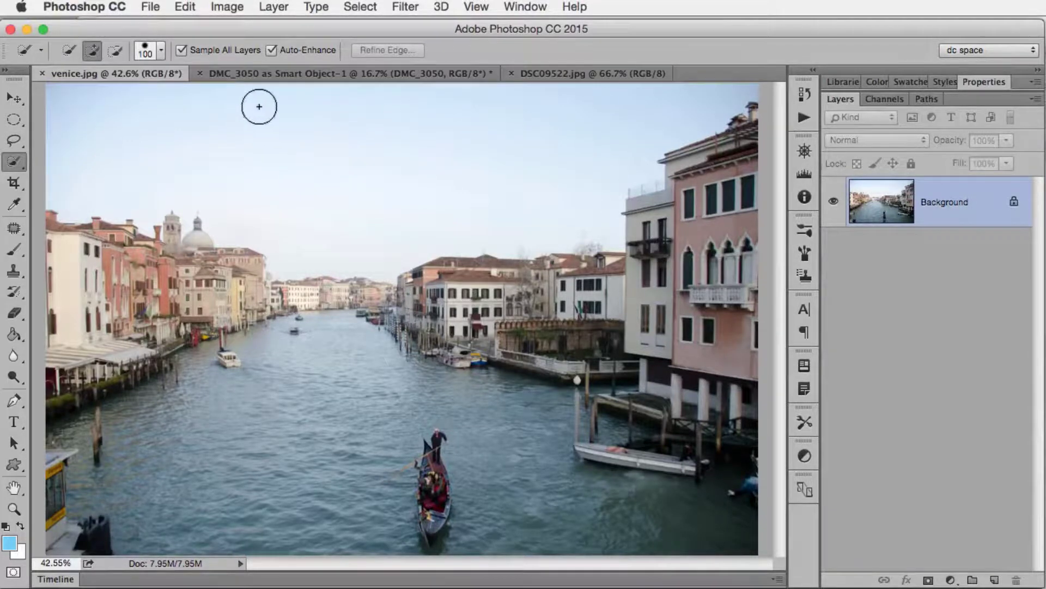
- Close DSC09522.jpg and switch between the DMC_3050 and venice.jpg documents, ending on venice.jpg
left_click(511, 73)
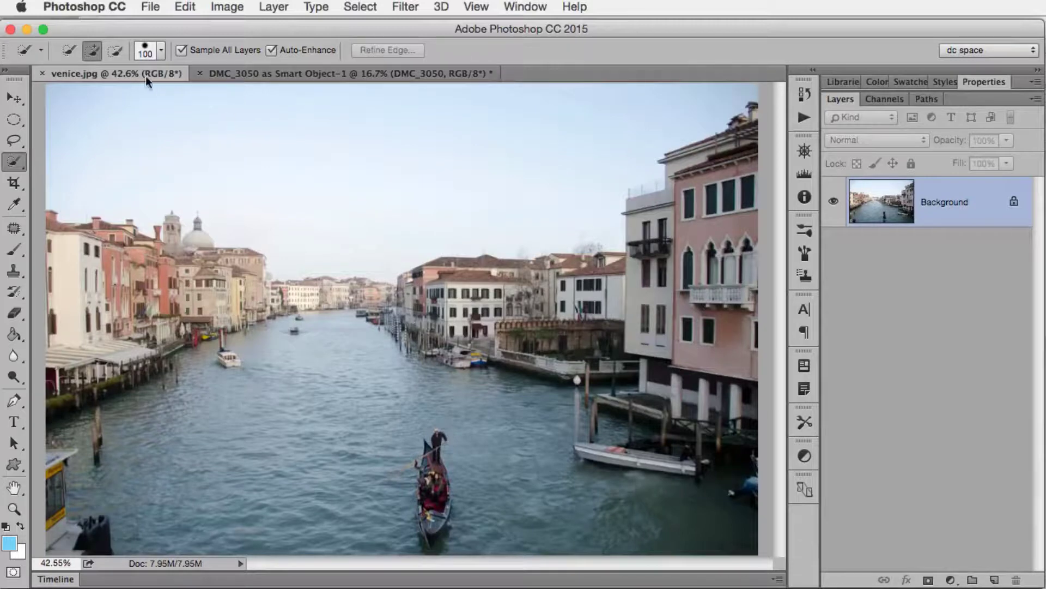
left_click(263, 73)
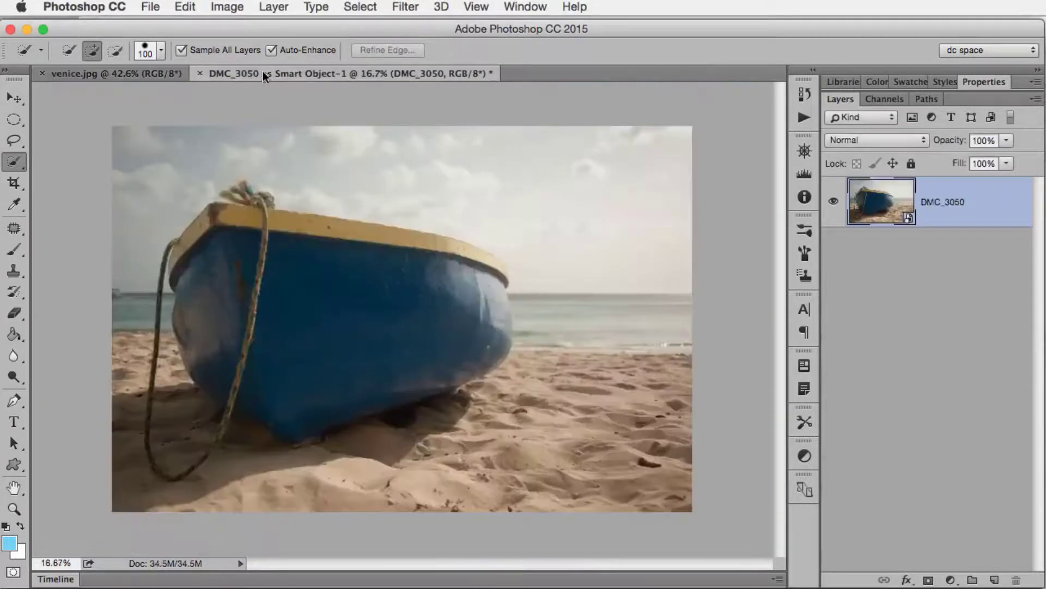
left_click(165, 73)
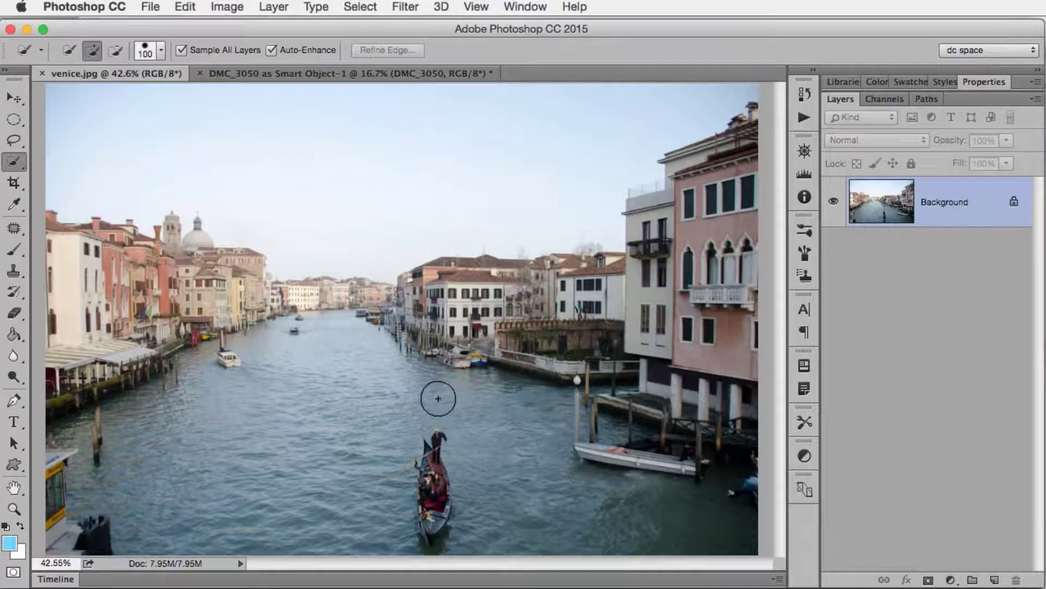
- Arrange the two open images side by side as 2-up Vertical and alternate the active document, ending on venice.jpg
left_click(529, 5)
mouse_move(545, 26)
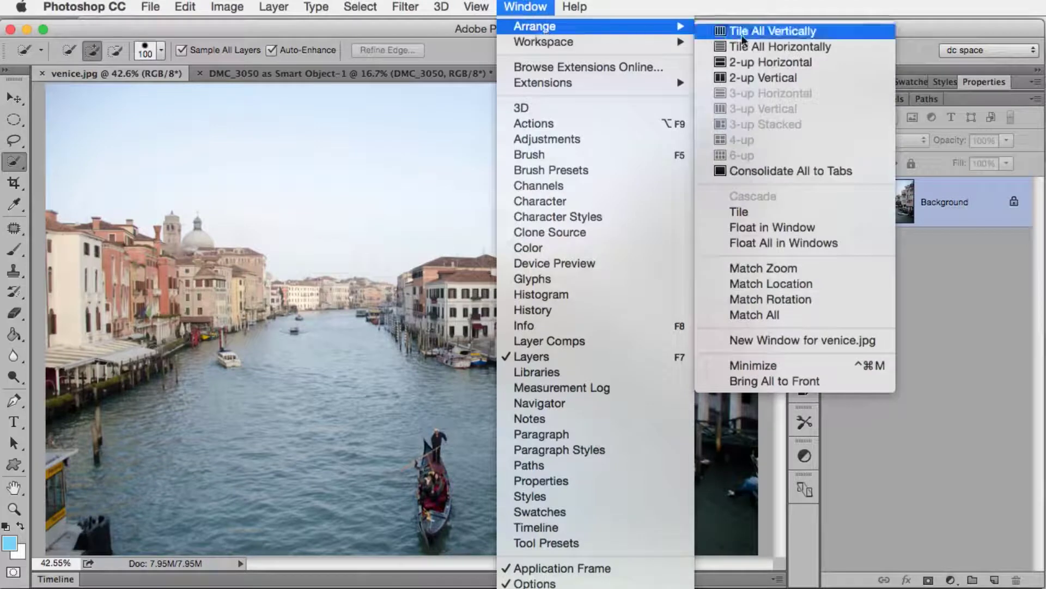
left_click(749, 80)
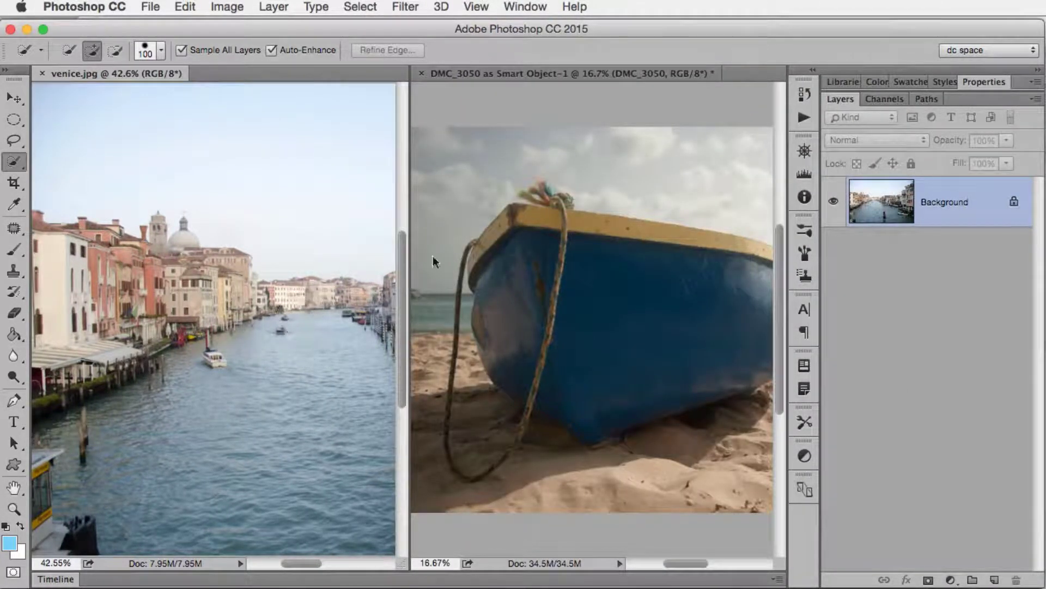
left_click(510, 259)
left_click(299, 304)
left_click(495, 284)
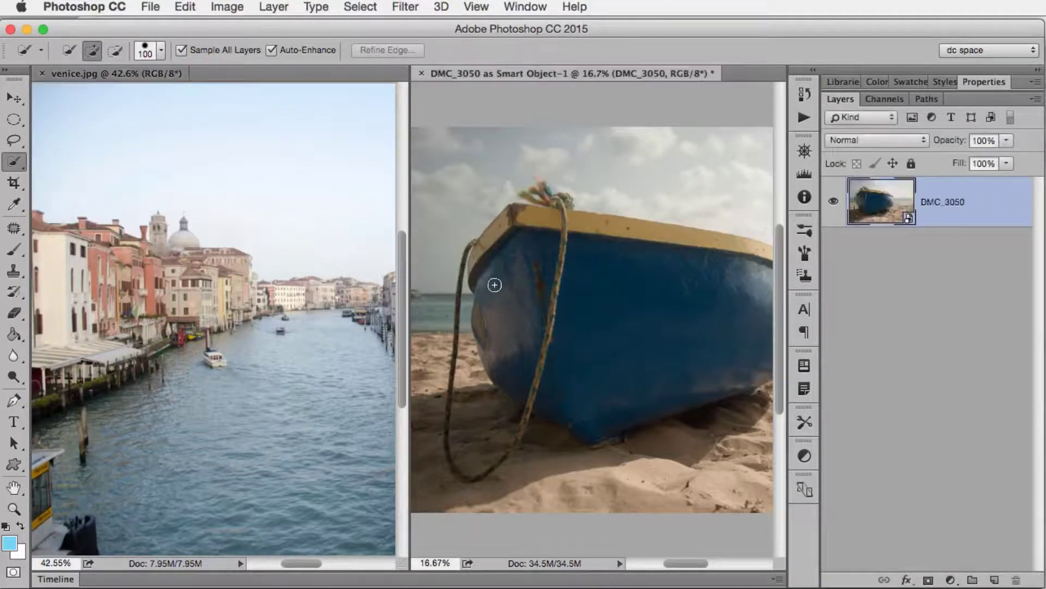
left_click(321, 252)
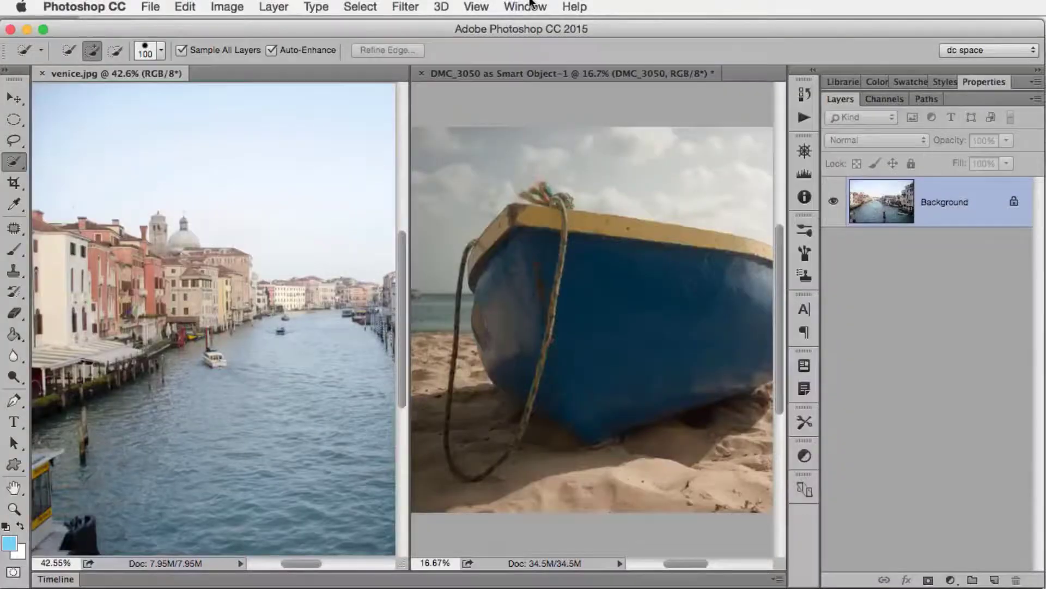
- Return the two side-by-side images to a single tabbed view with Consolidate All to Tabs
left_click(532, 6)
mouse_move(537, 29)
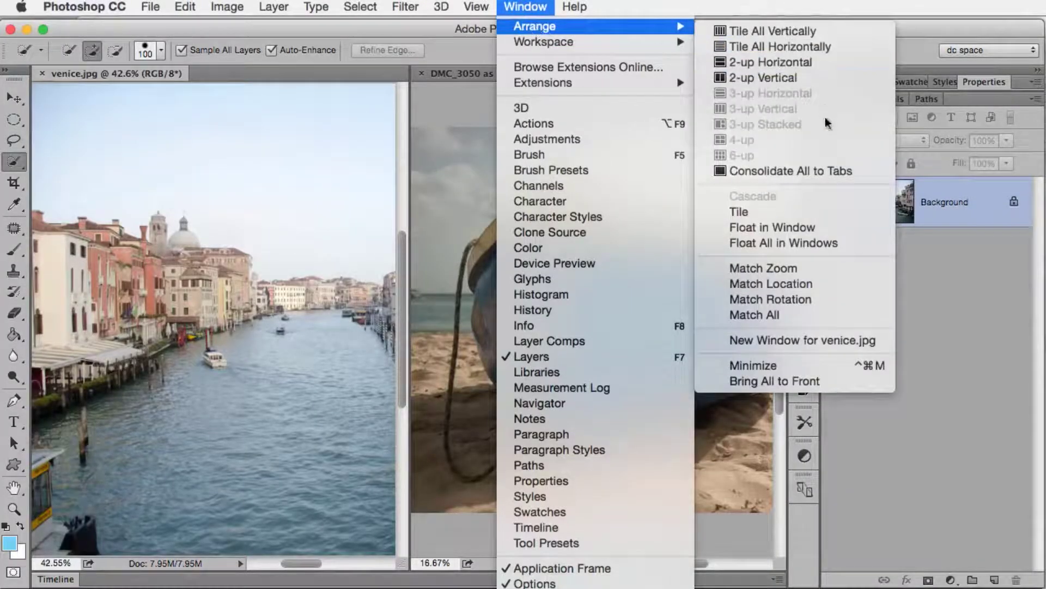
left_click(869, 170)
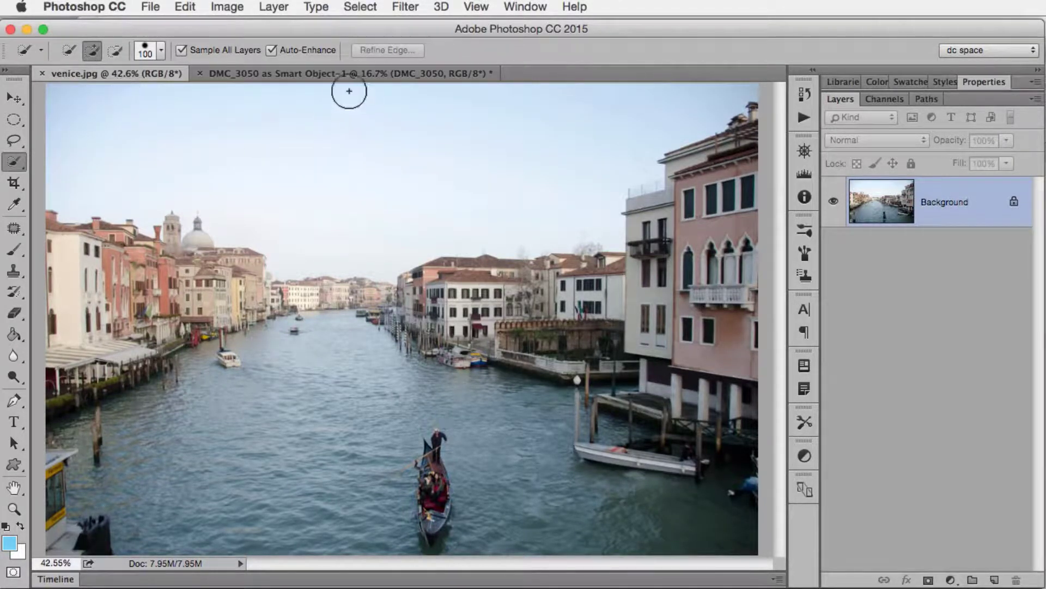
- Activate the DMC_3050 boat image and fit it on screen
left_click(319, 74)
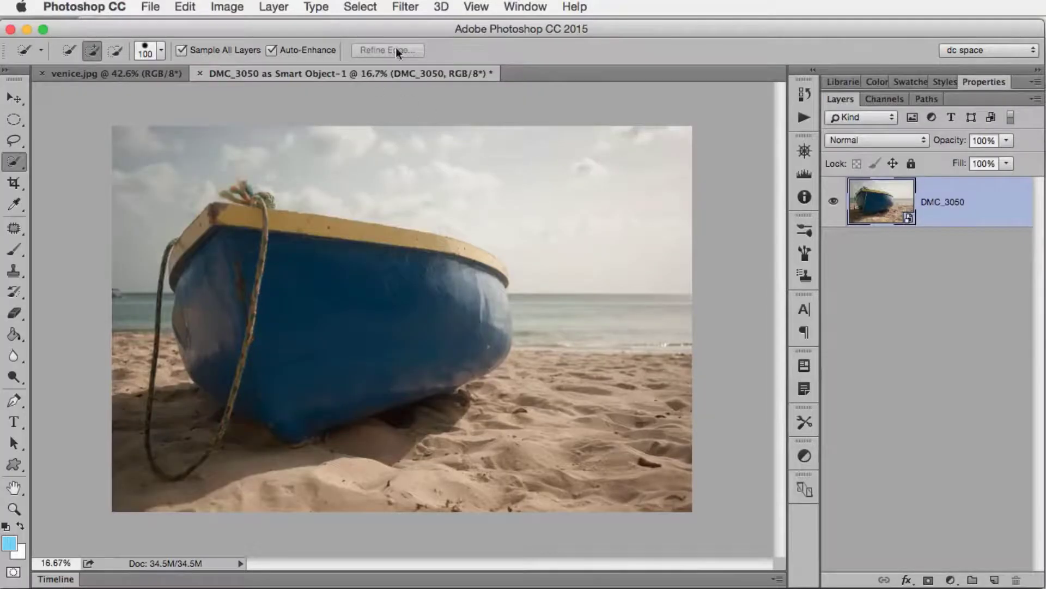
left_click(477, 8)
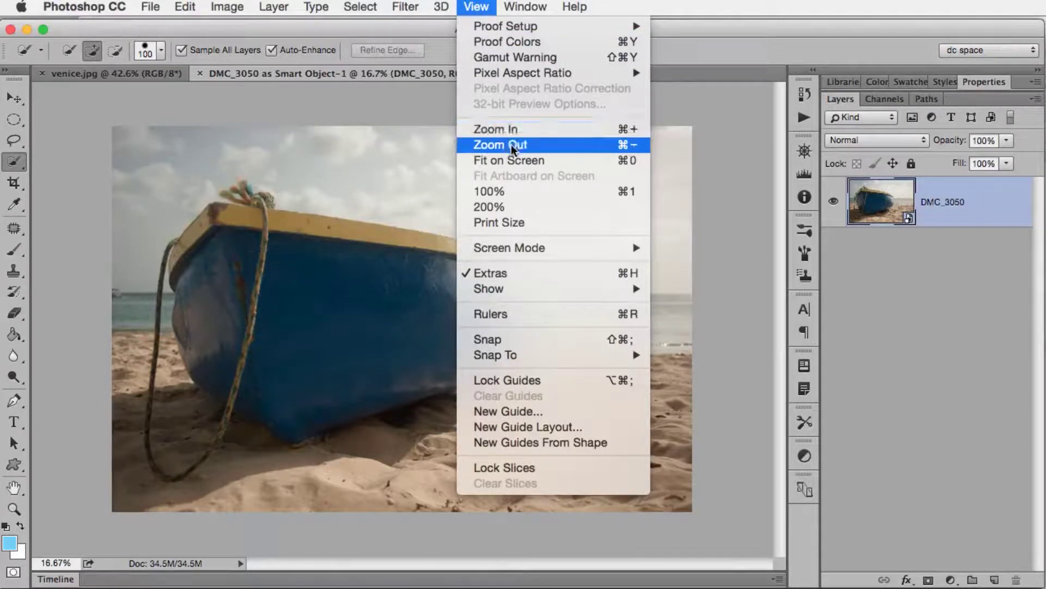
left_click(518, 160)
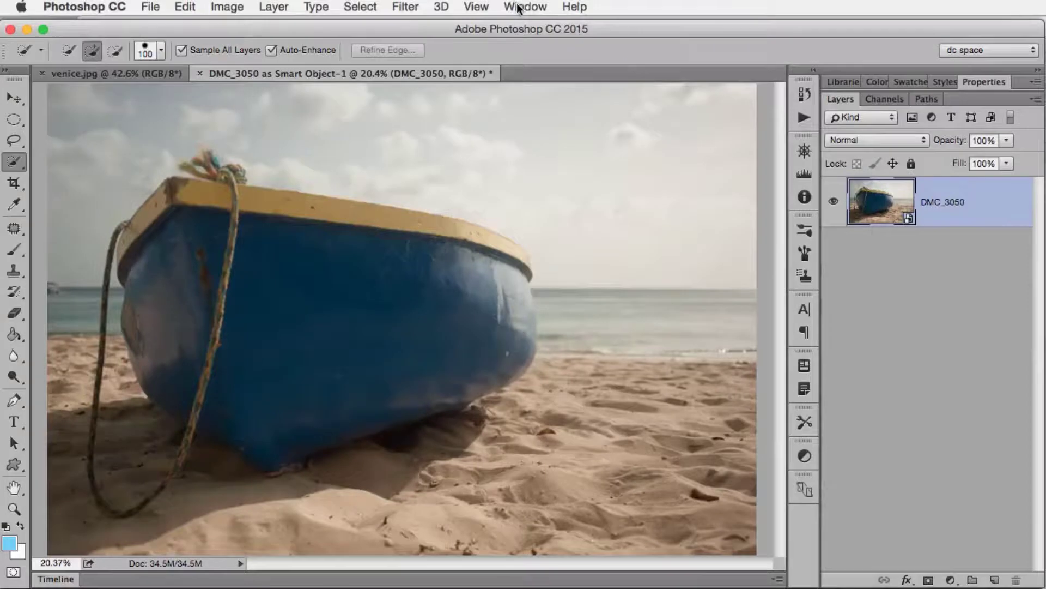
- Zoom in on the boat image in stages to 50%
left_click(523, 6)
mouse_move(477, 6)
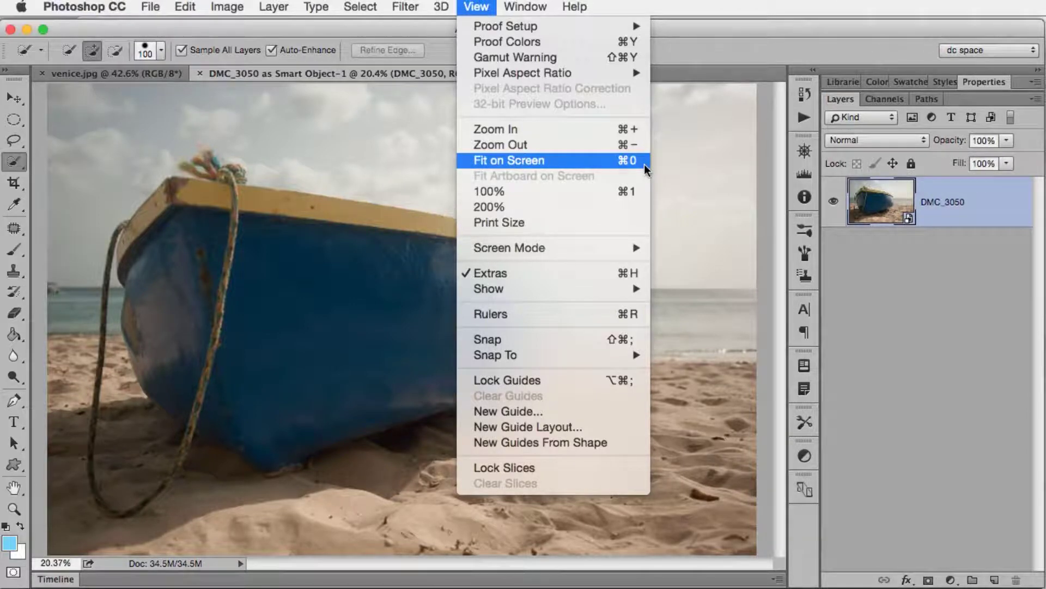
left_click(630, 133)
left_click(525, 6)
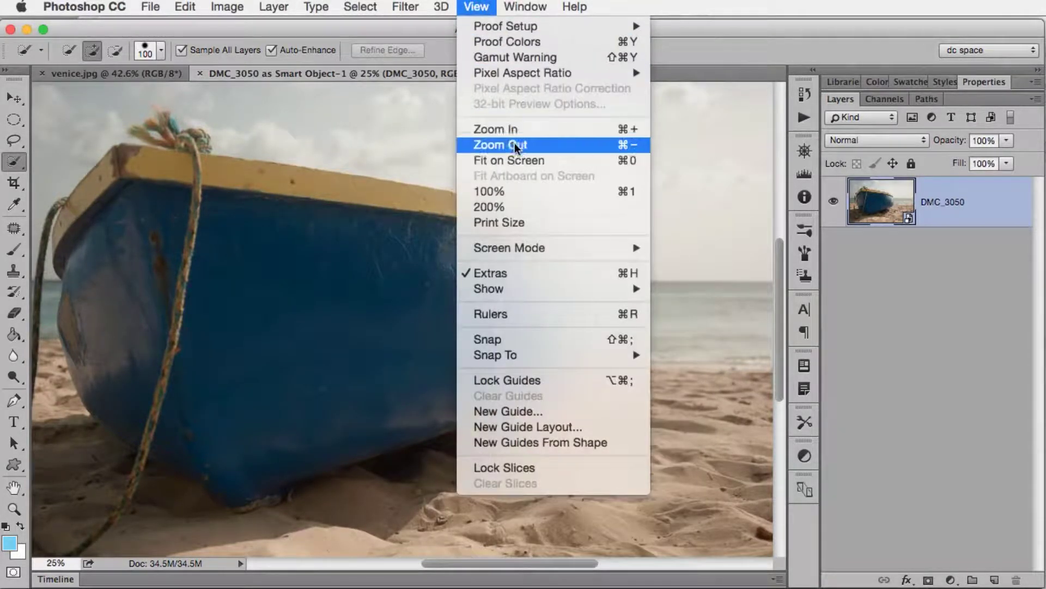
left_click(524, 130)
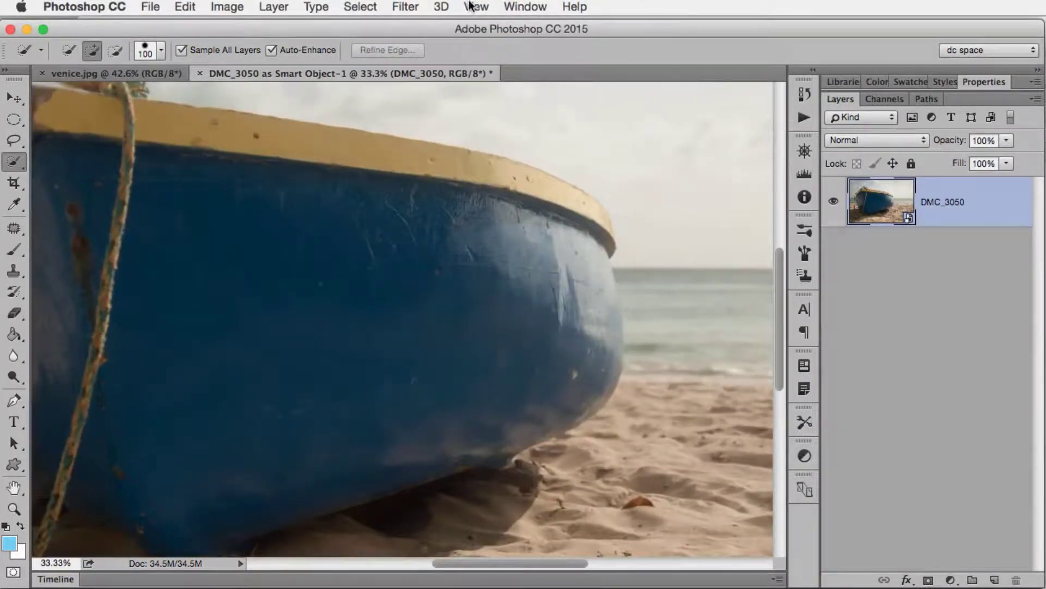
key("super+equal")
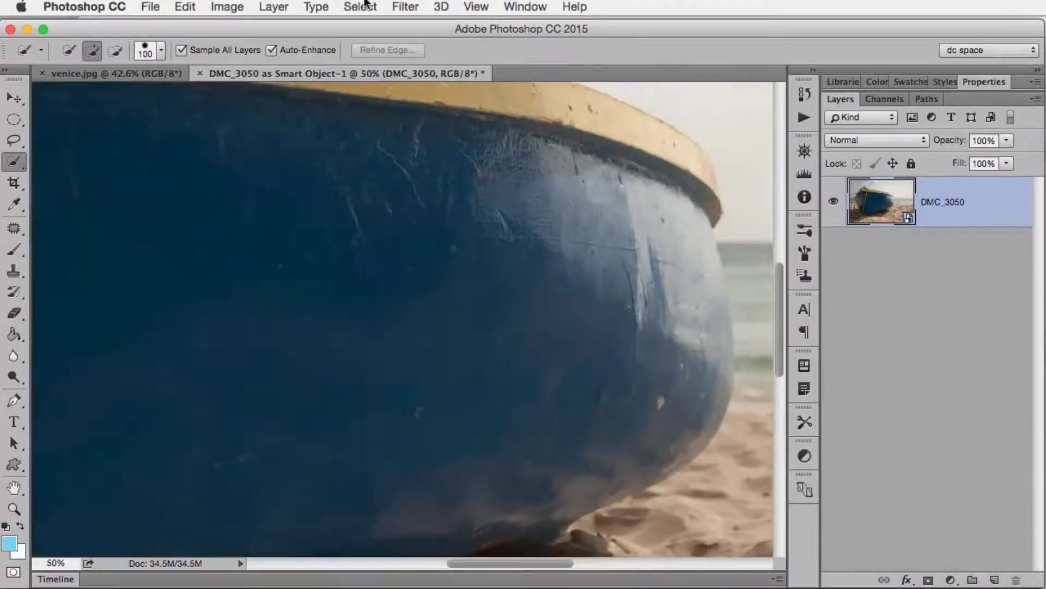
- Zoom in further on the boat image to 100%
key("super+equal")
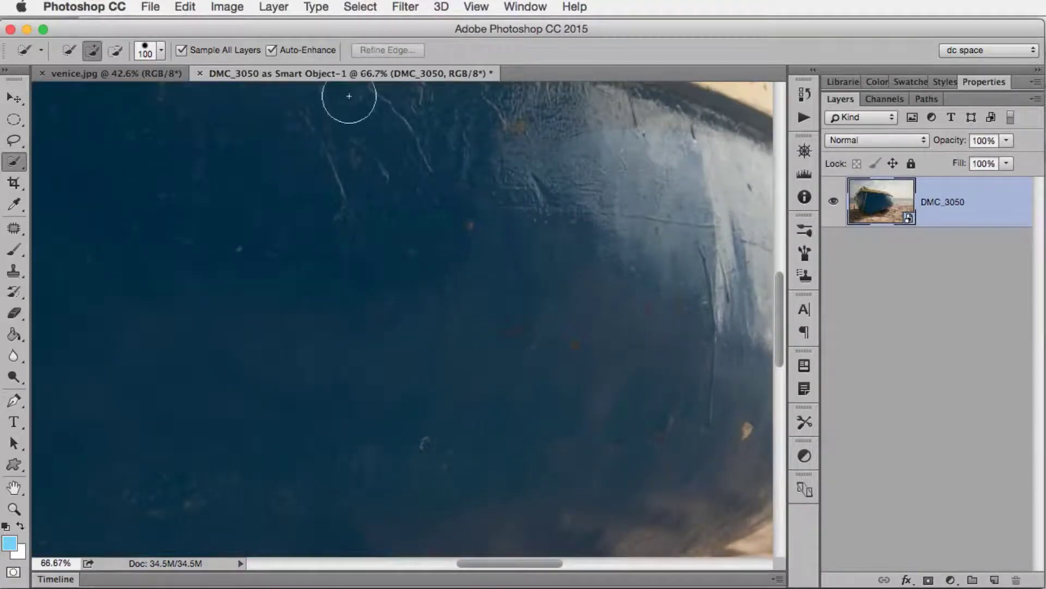
key("super+equal")
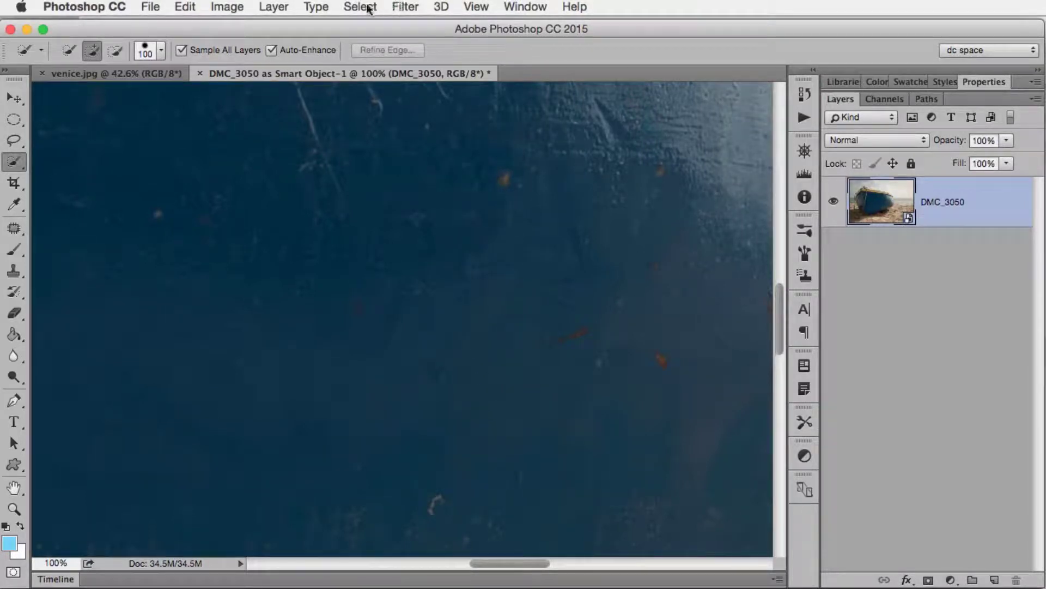
- Check the boat image's dimensions and resolution in Image Size with the units set to inches, and leave without applying anything
left_click(231, 11)
left_click(223, 4)
left_click(223, 5)
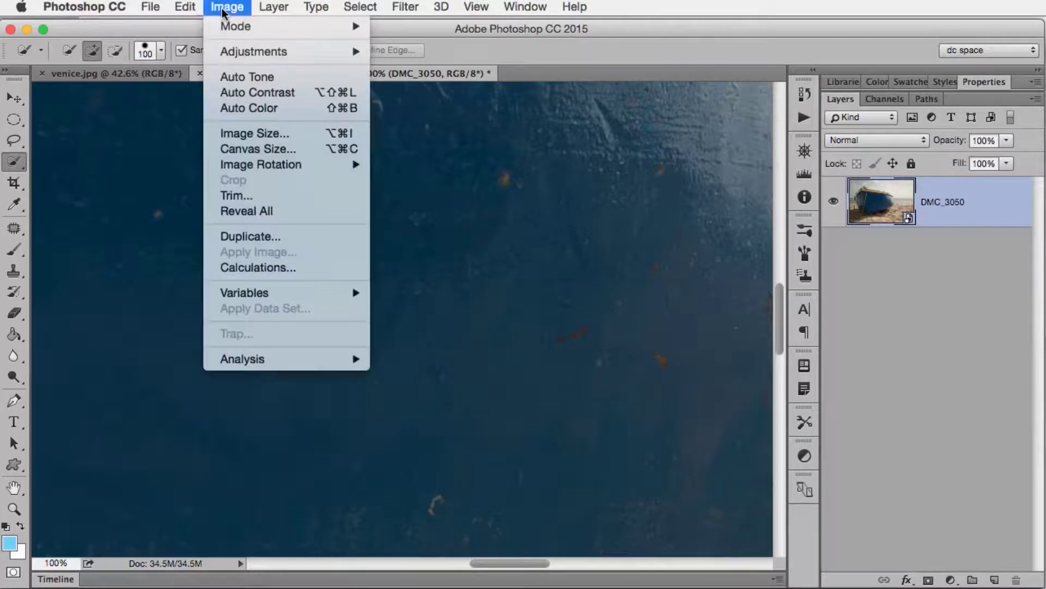
left_click(256, 133)
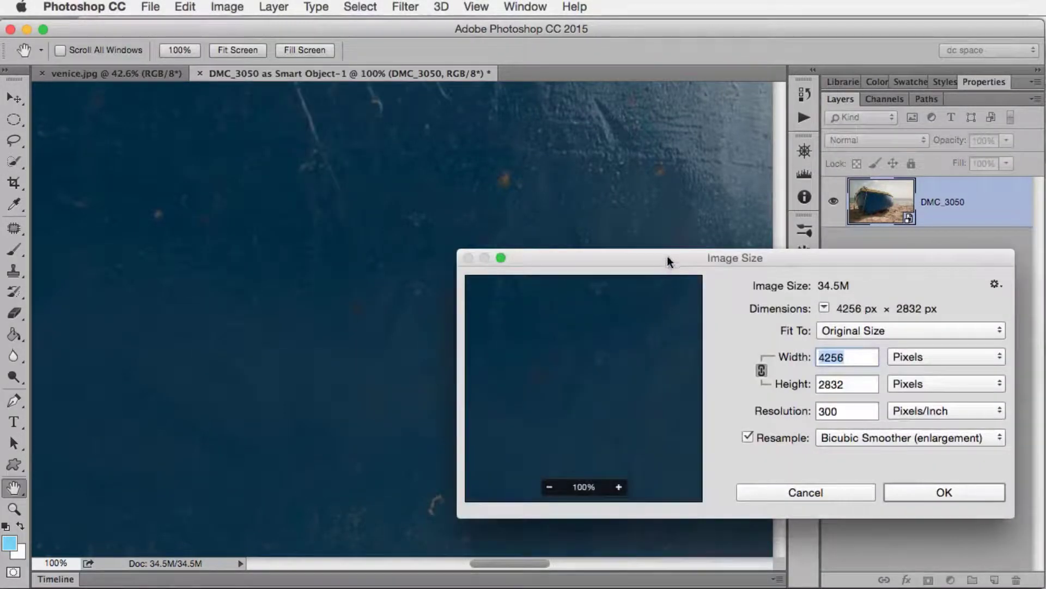
left_click_drag(670, 262, 554, 166)
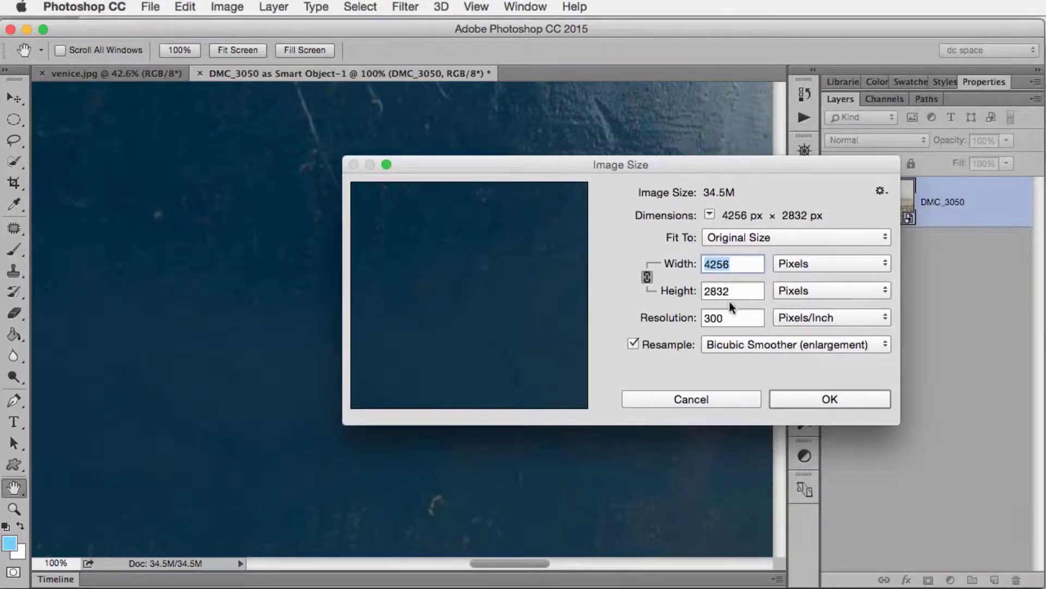
left_click(795, 266)
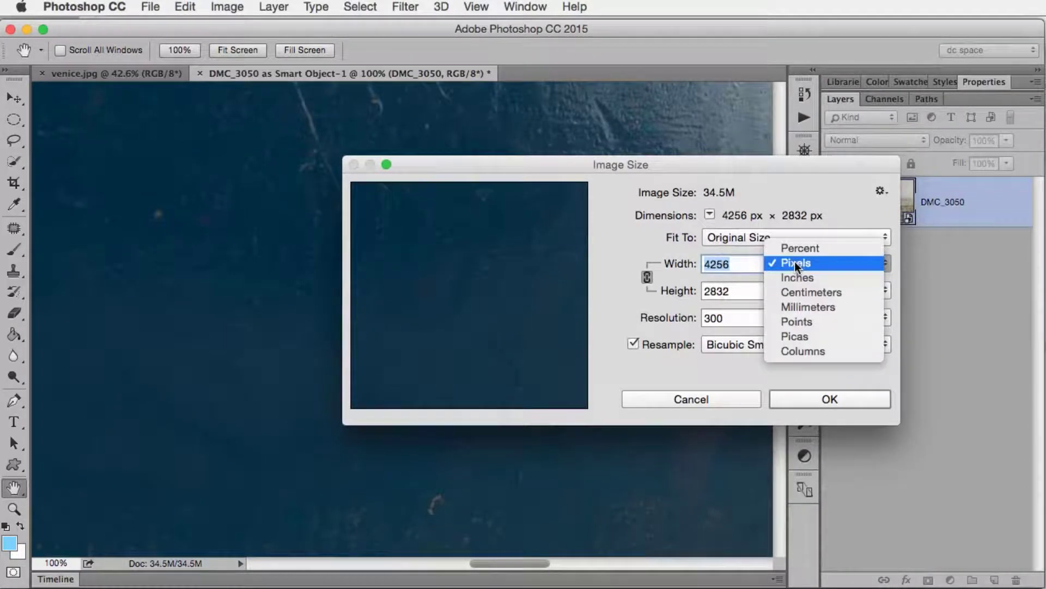
left_click(798, 277)
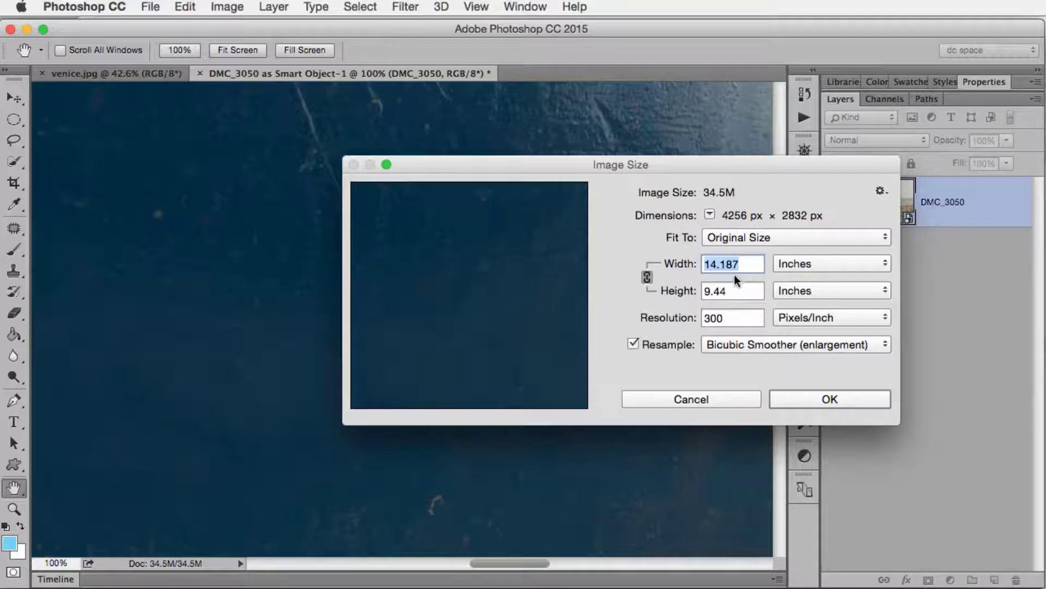
double_click(735, 317)
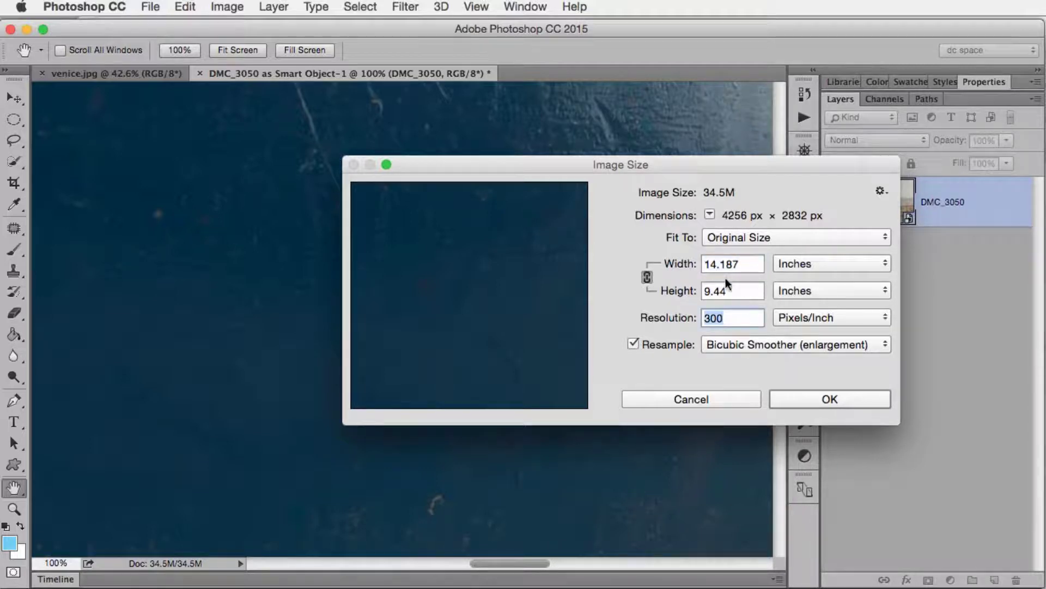
left_click(728, 404)
key("w")
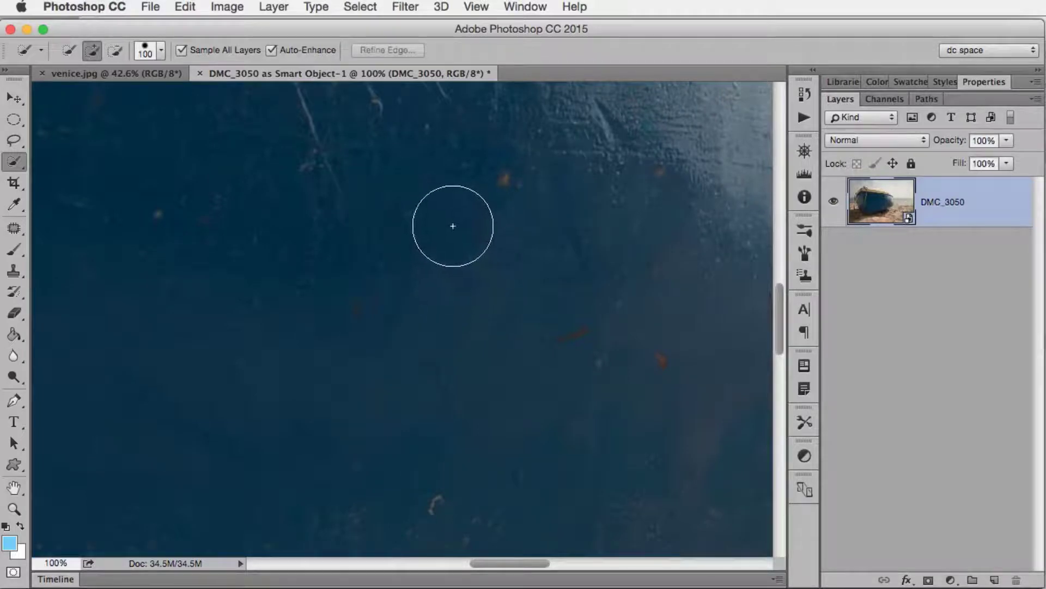
- Pan around the boat image with the Hand tool to the rope knot on the bow, and fit the image on screen
left_click(13, 486)
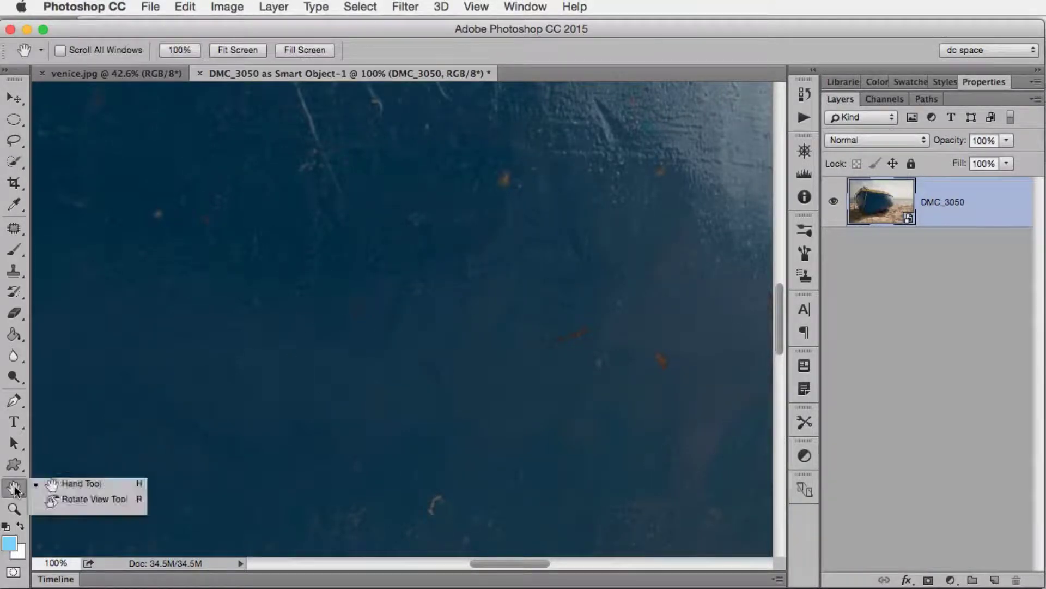
left_click(98, 483)
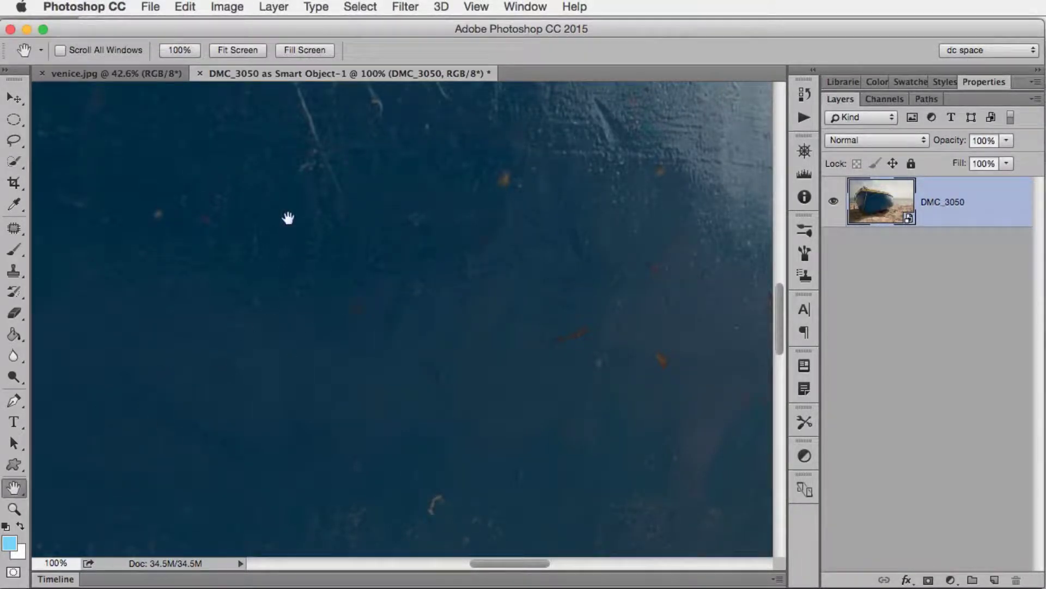
left_click_drag(278, 200, 397, 390)
left_click_drag(369, 247, 443, 485)
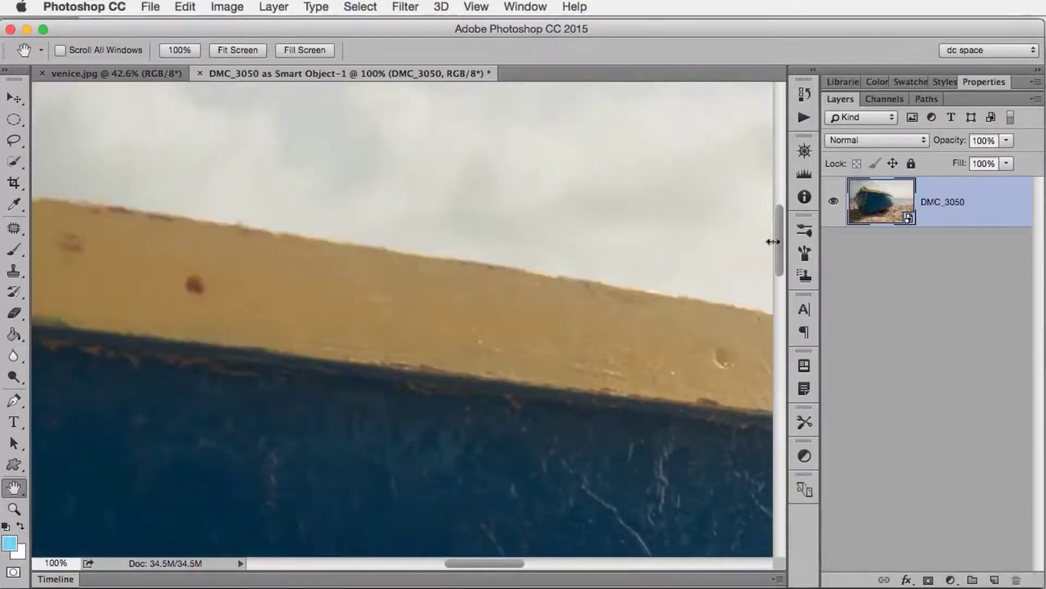
mouse_move(779, 230)
left_mouse_down()
mouse_move(777, 169)
mouse_move(781, 251)
mouse_move(781, 241)
left_mouse_up()
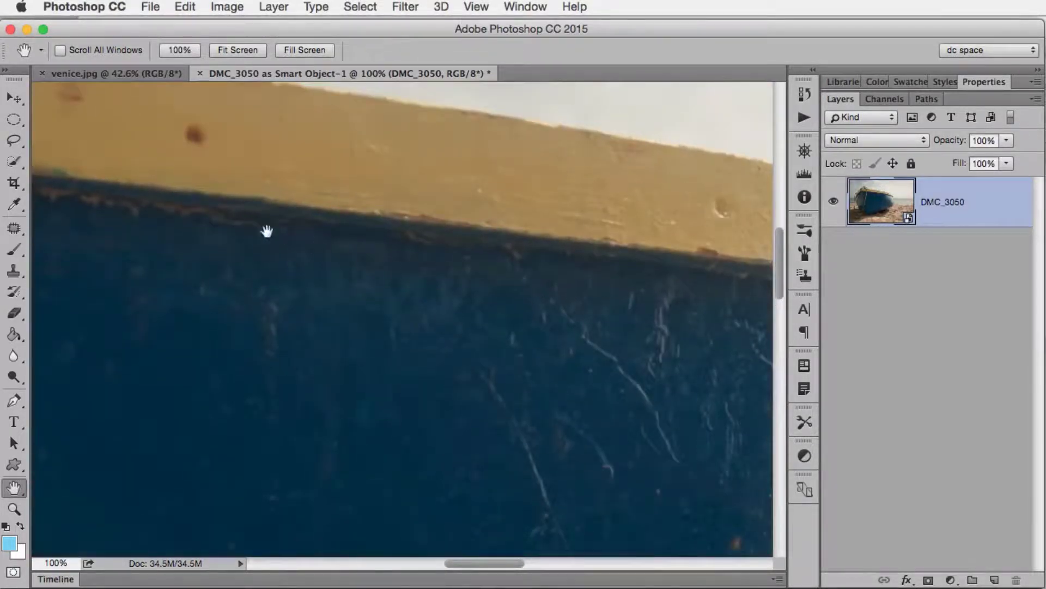
left_click_drag(293, 236, 638, 334)
left_click_drag(44, 196, 611, 179)
left_click_drag(491, 467, 509, 219)
left_click_drag(495, 321, 373, 230)
left_click_drag(515, 145, 509, 378)
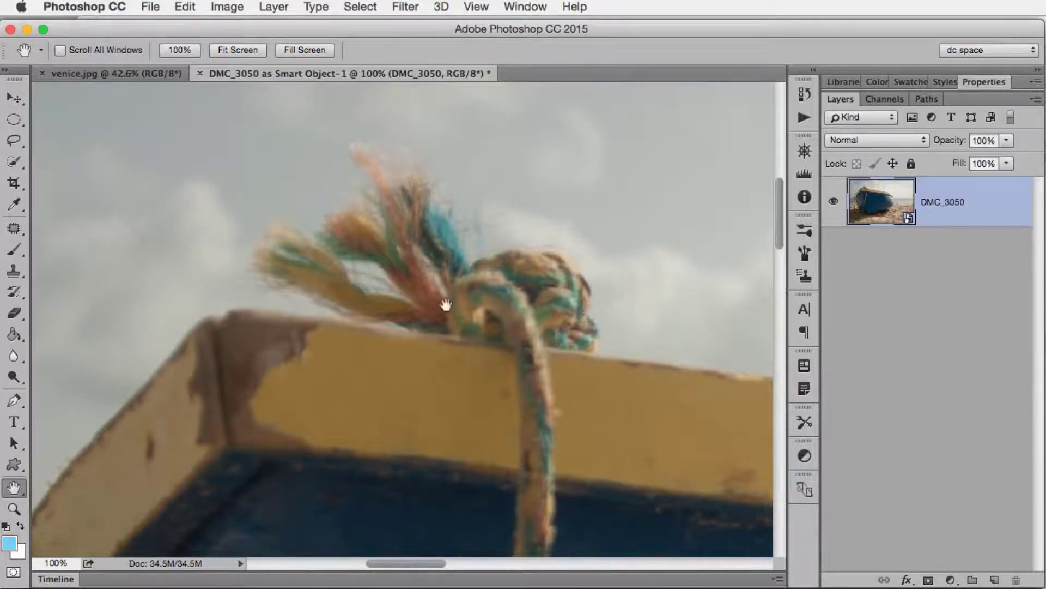
key("super+0")
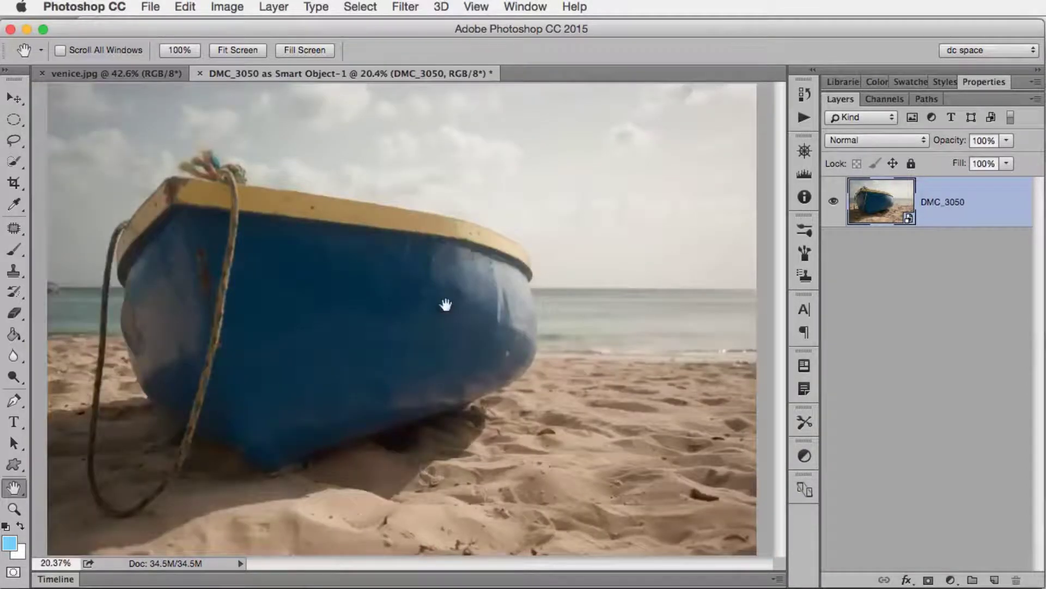
- Activate venice.jpg, examine its dimensions and resolution in Image Size, and cancel the dialog
left_click(148, 72)
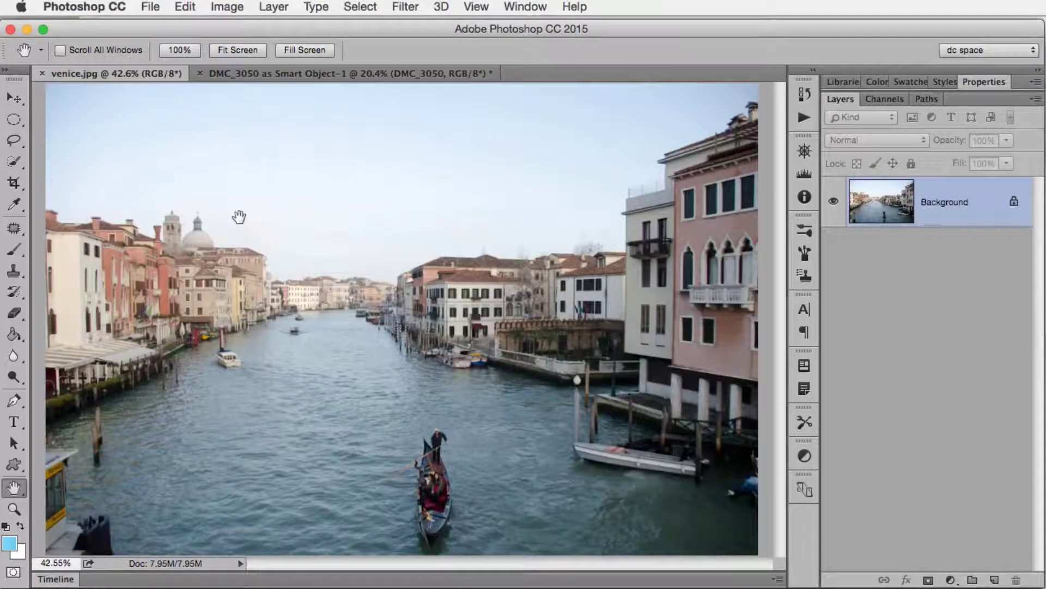
left_click(227, 7)
left_click(236, 132)
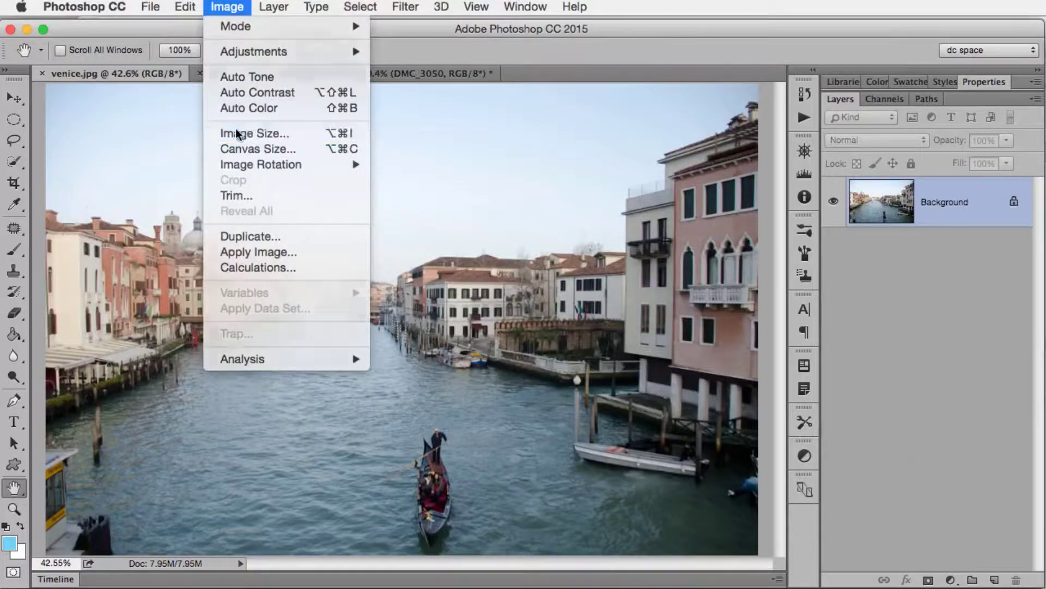
left_click(858, 263)
key("Escape")
key("Escape")
left_click(227, 6)
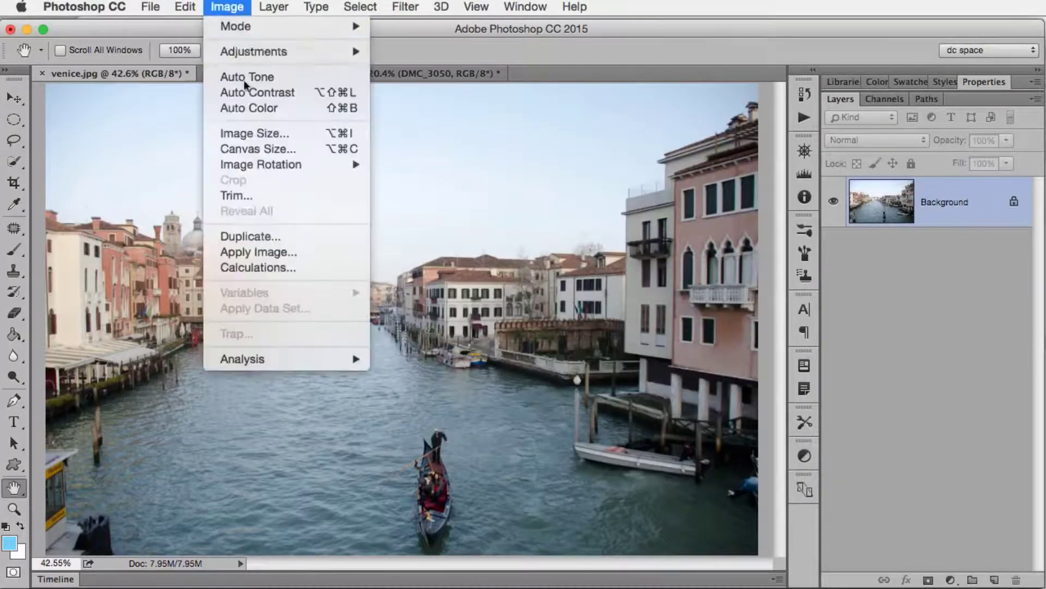
left_click(254, 133)
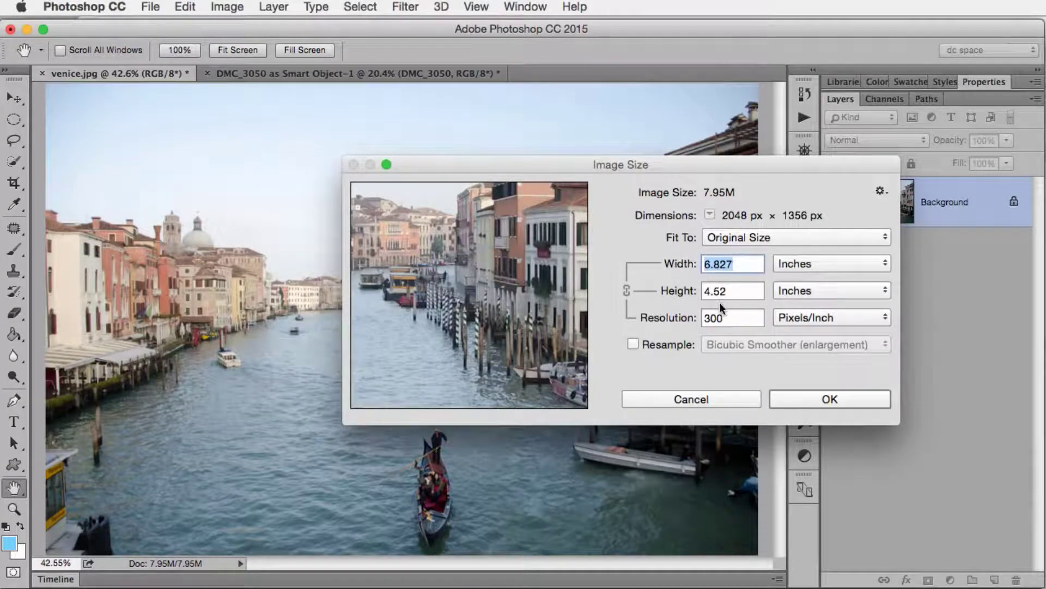
left_click(692, 399)
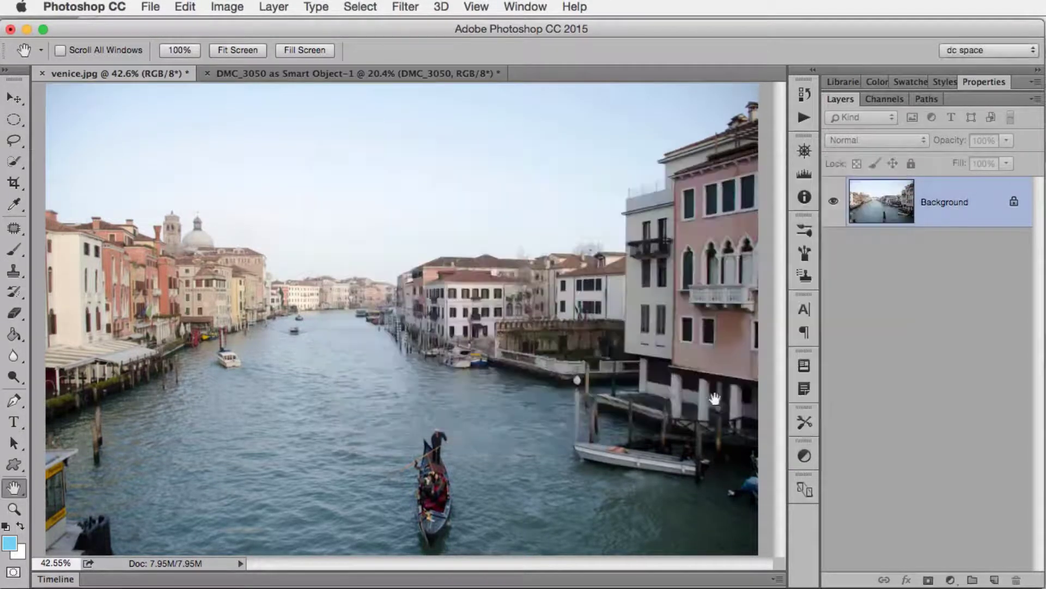
- Zoom venice.jpg to 100%, pan down to the gondola, and zoom in on its passengers to 500%
left_click(369, 245)
key("super+equal")
key("super+equal")
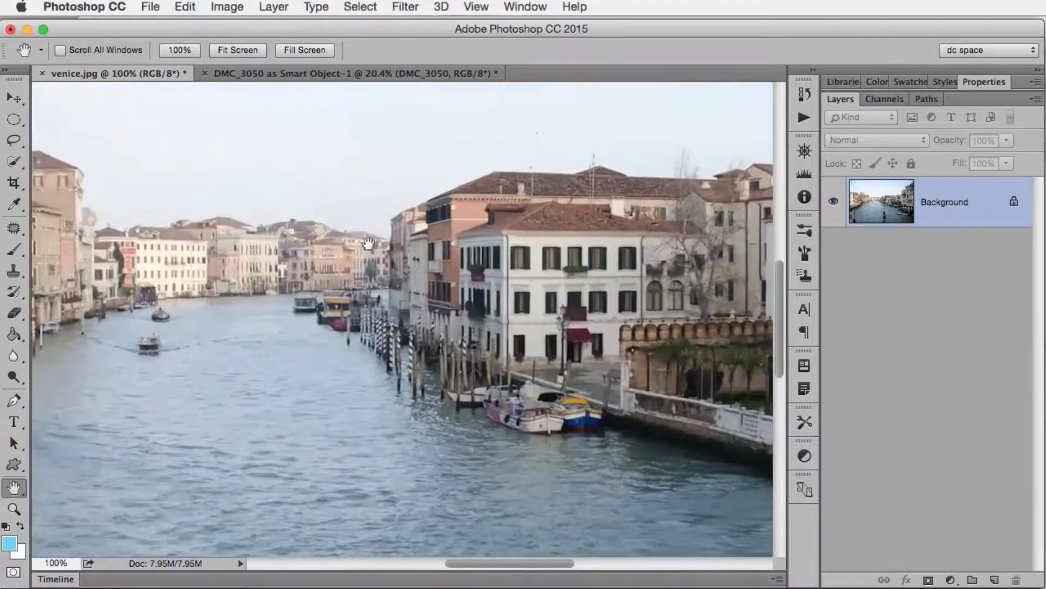
scroll(537, 400, "down", 10)
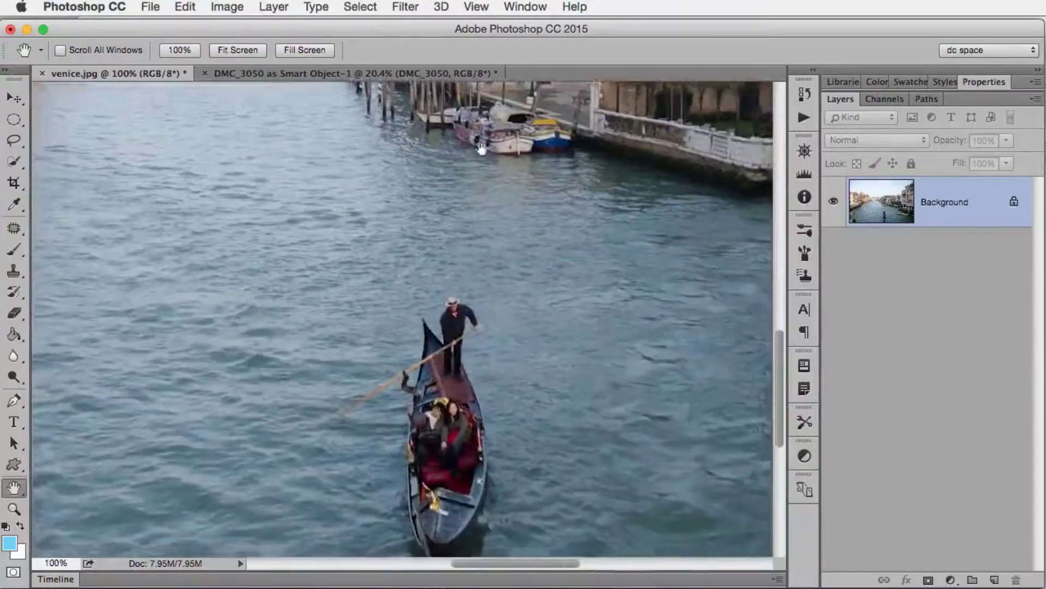
left_click_drag(521, 372, 507, 303)
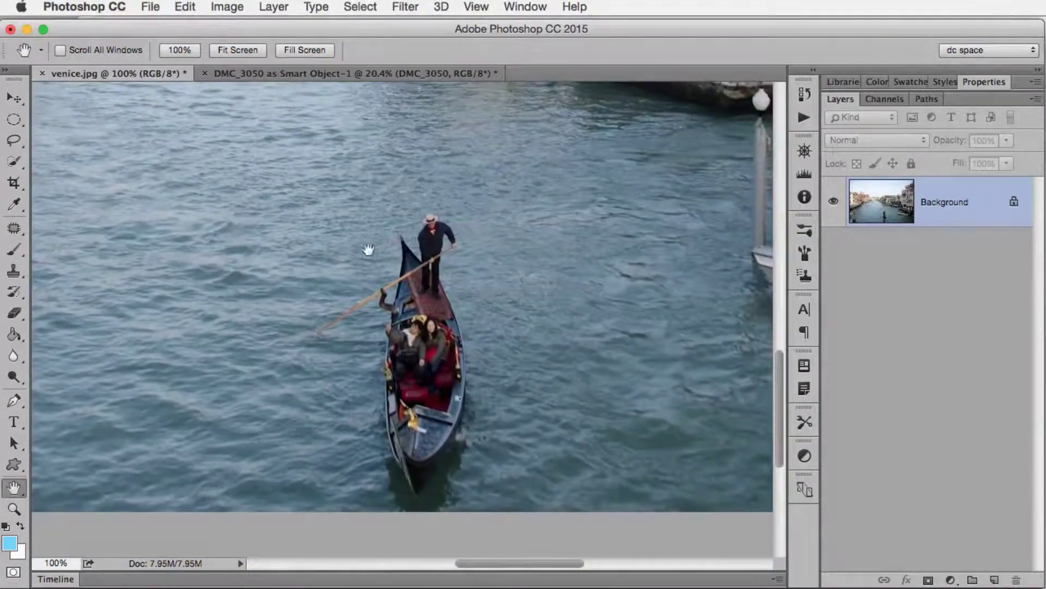
key("super+equal")
key("super+equal")
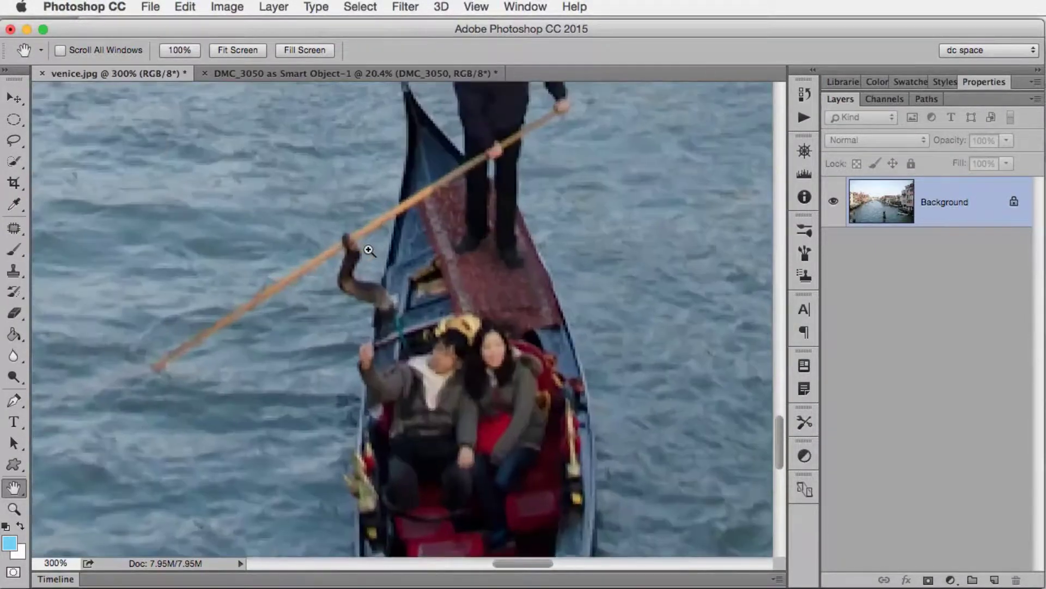
key("super+equal")
key("super+equal")
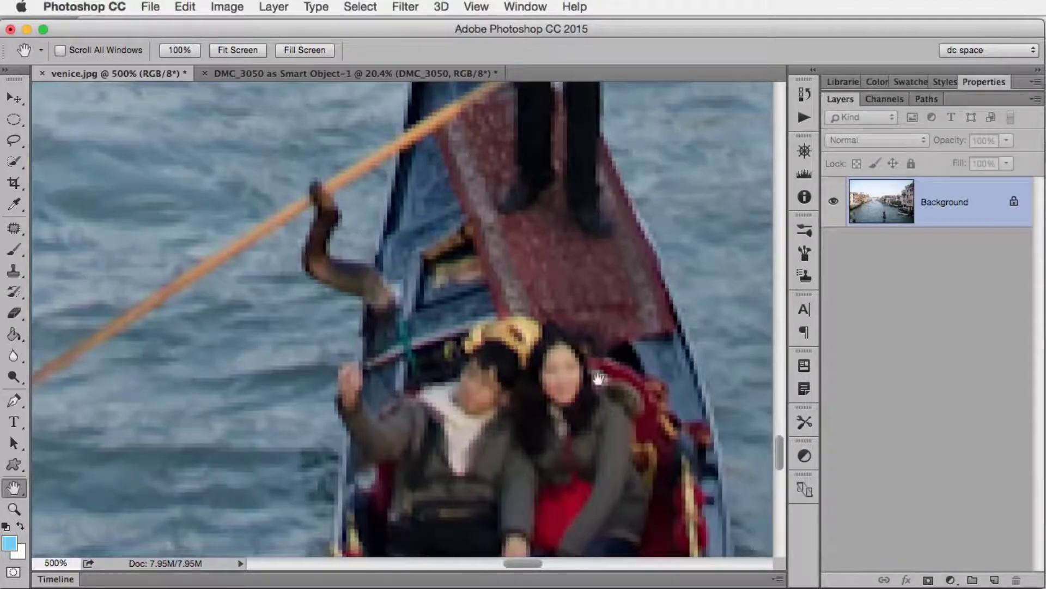
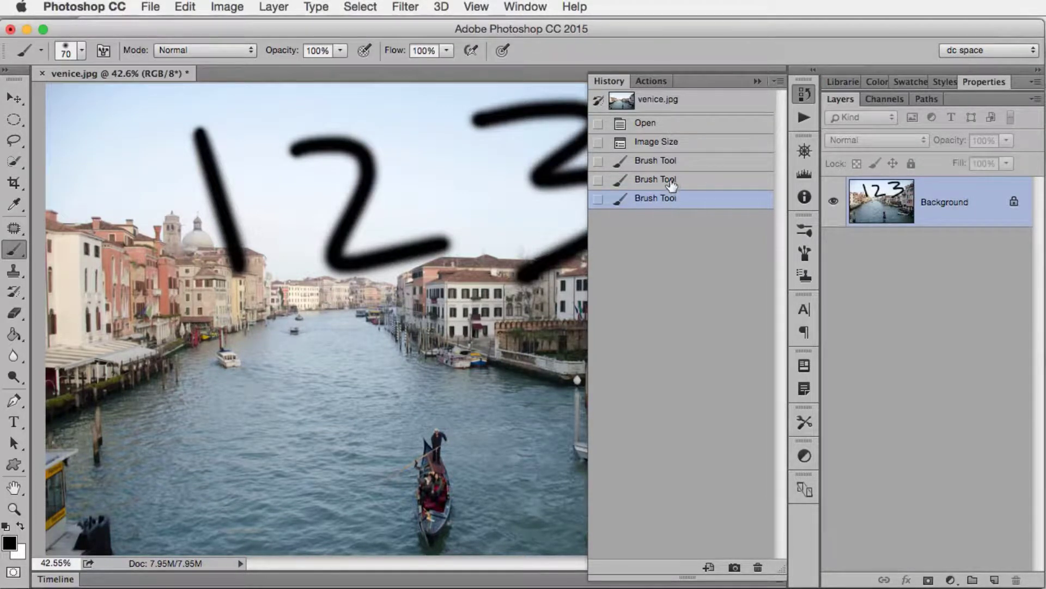
- Step venice.jpg back through its history one brush stroke at a time to the Image Size state, and return to the last Brush Tool state
left_click(671, 183)
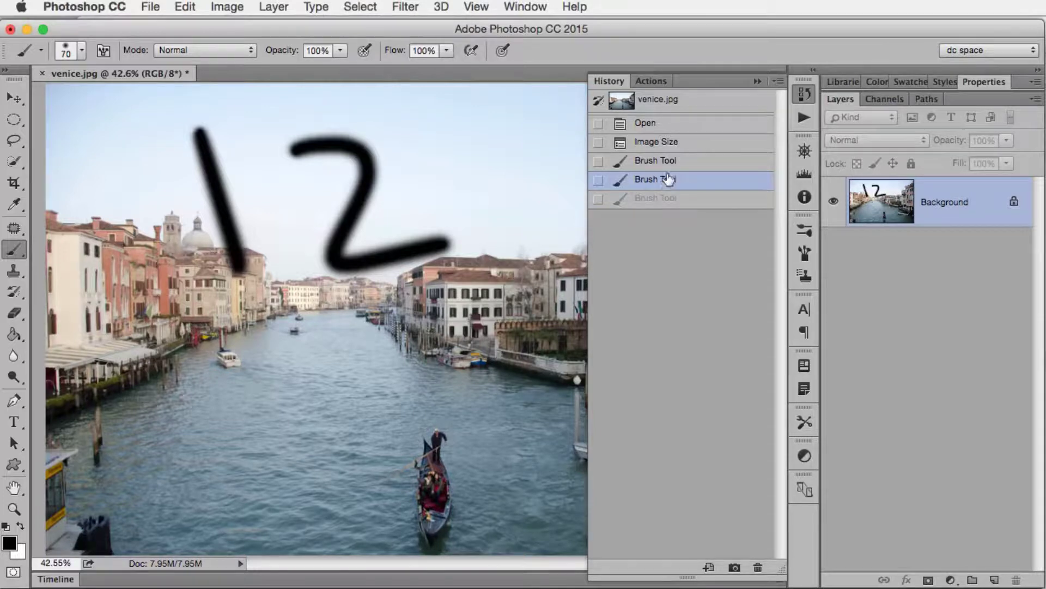
left_click(669, 164)
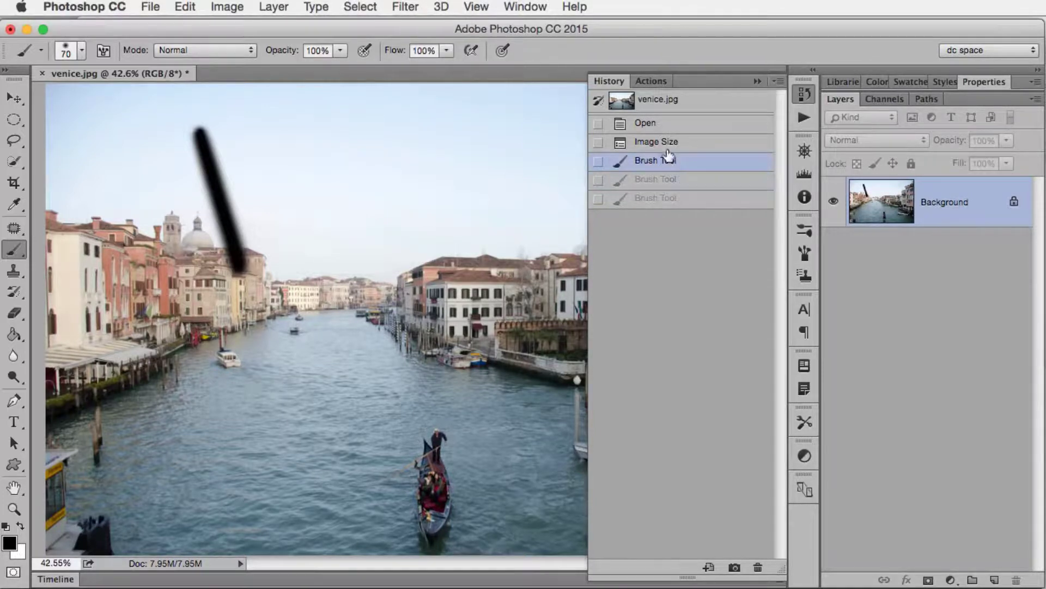
left_click(667, 143)
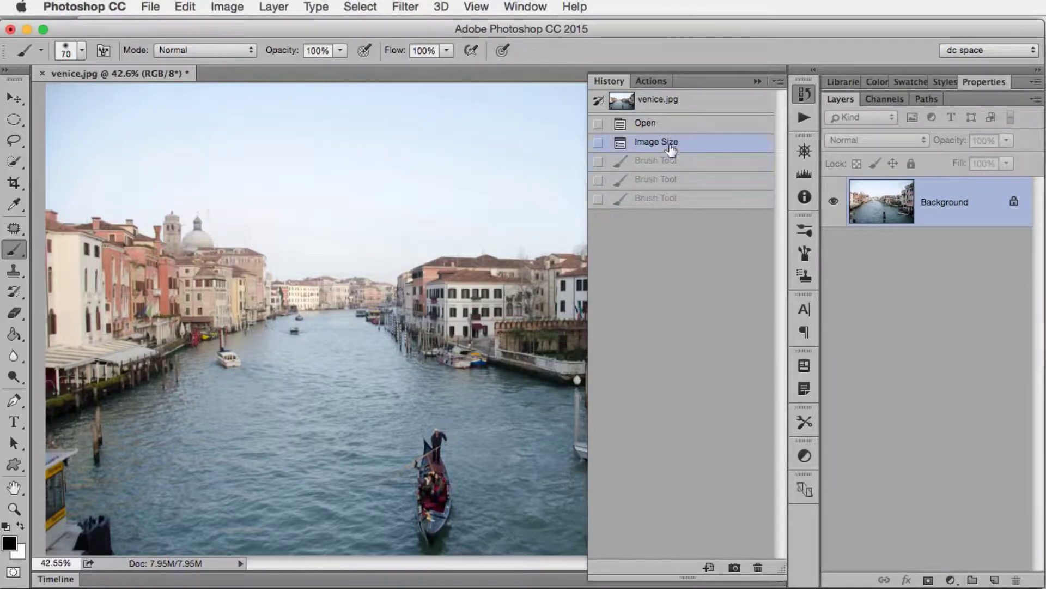
left_click(659, 200)
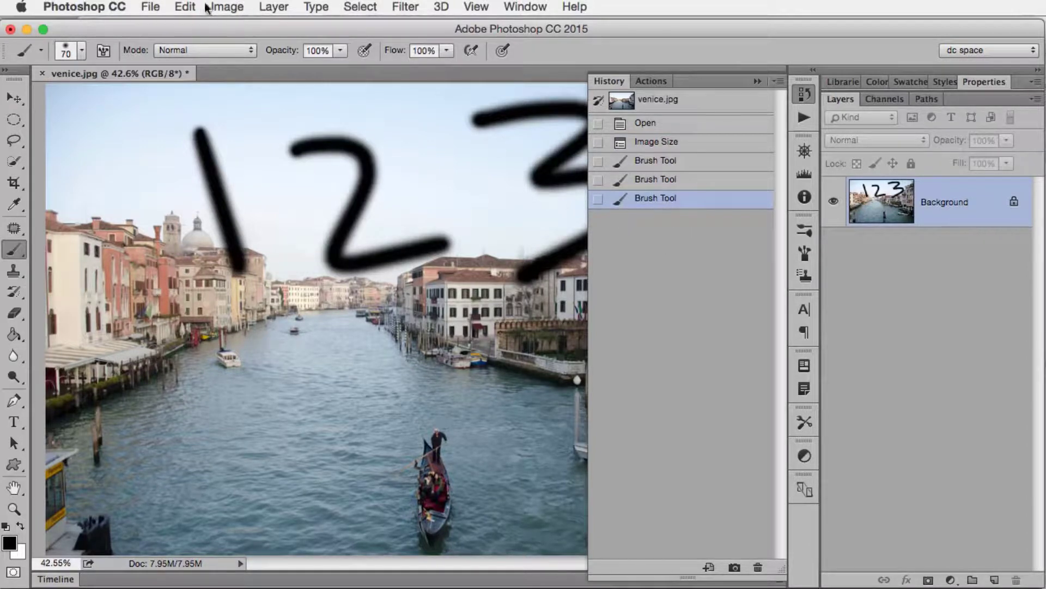
- Undo the last history state change and revert venice.jpg to its Image Size state, before the brush strokes
left_click(188, 7)
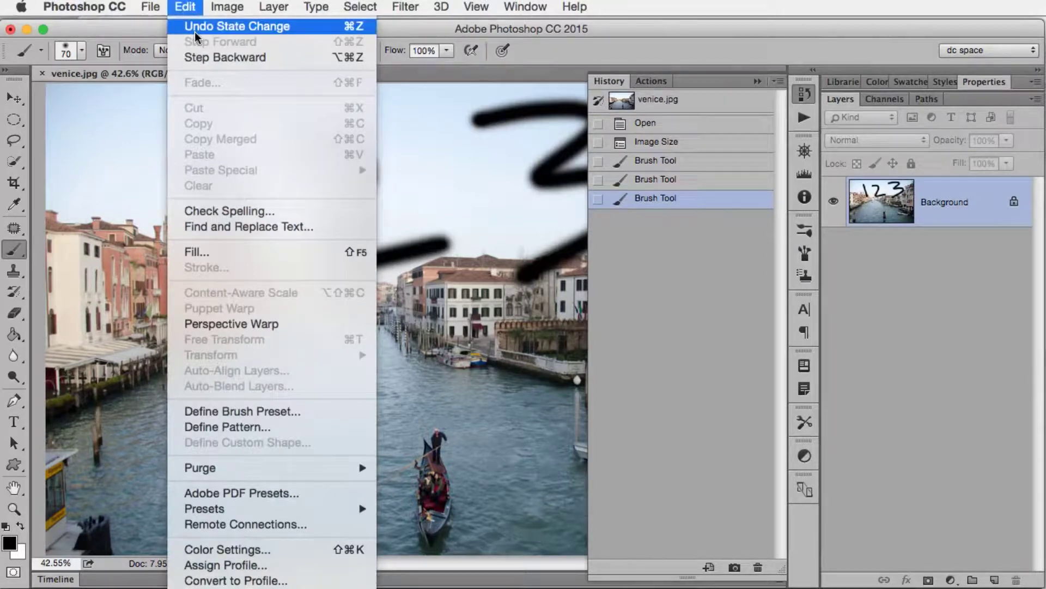
key("super+z")
left_click(198, 27)
left_click(682, 143)
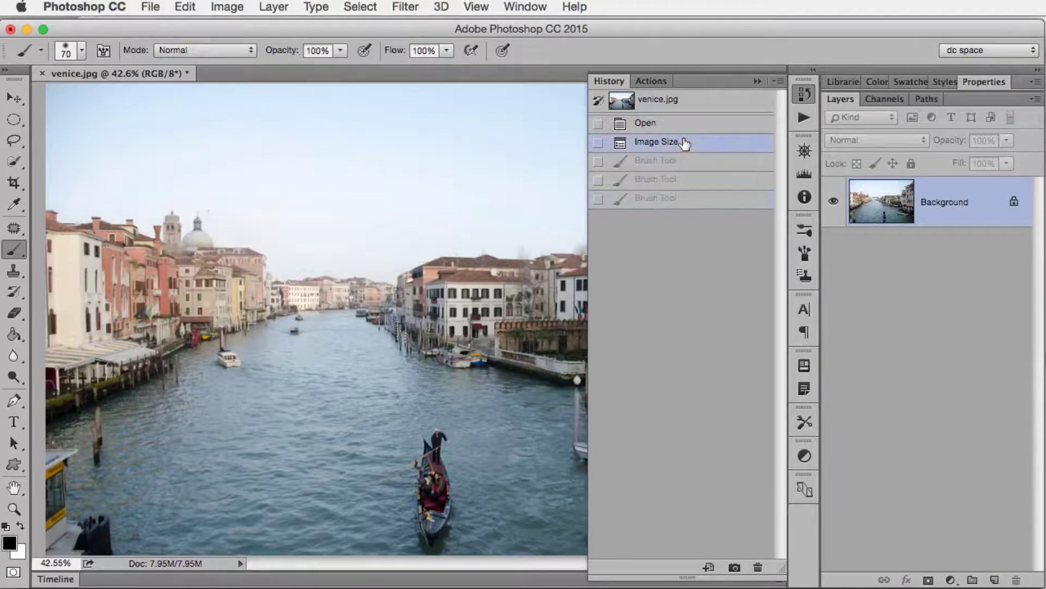
- Collapse the History panel and paint the digits 1, 2 and 3 in black across the sky with the Brush tool
left_click(757, 81)
left_click_drag(198, 132, 247, 283)
mouse_move(297, 153)
left_mouse_down()
mouse_move(372, 247)
mouse_move(419, 249)
left_mouse_up()
mouse_move(443, 124)
left_mouse_down()
mouse_move(512, 178)
mouse_move(482, 256)
left_mouse_up()
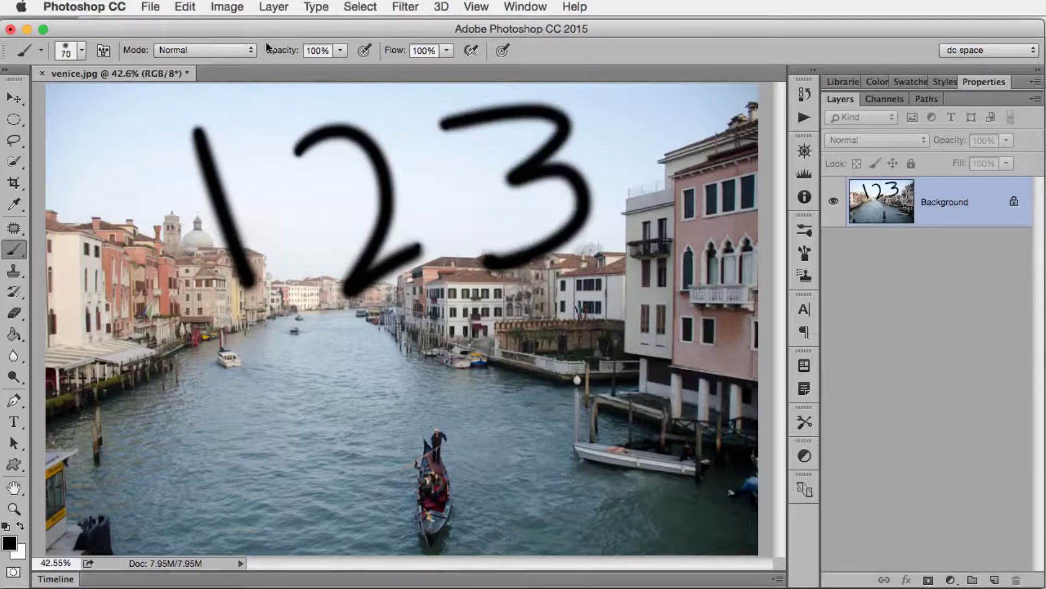
- Undo the last brush stroke, the painted digit 3
left_click(186, 8)
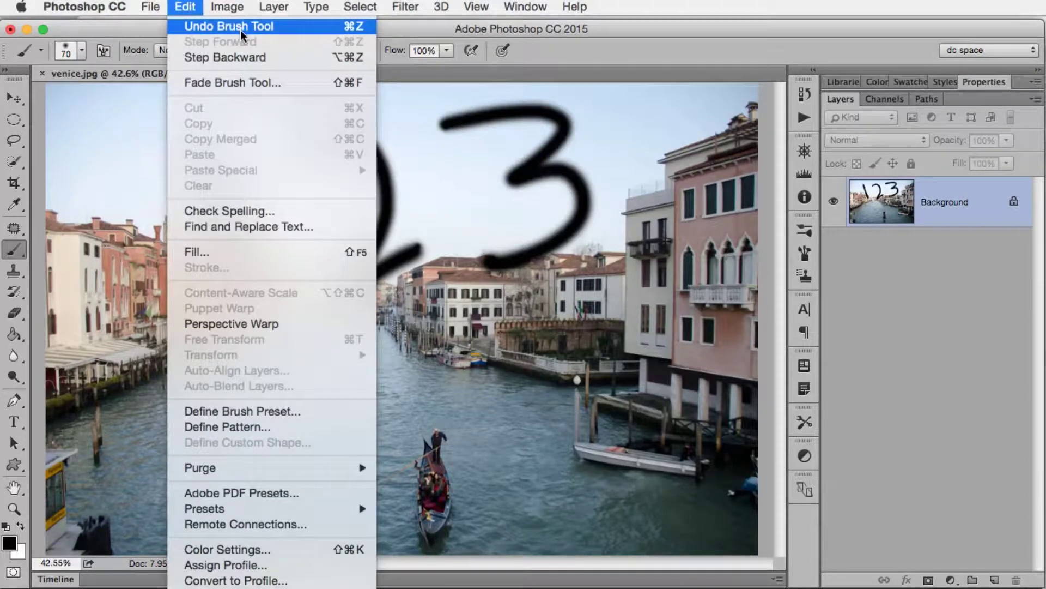
left_click(240, 27)
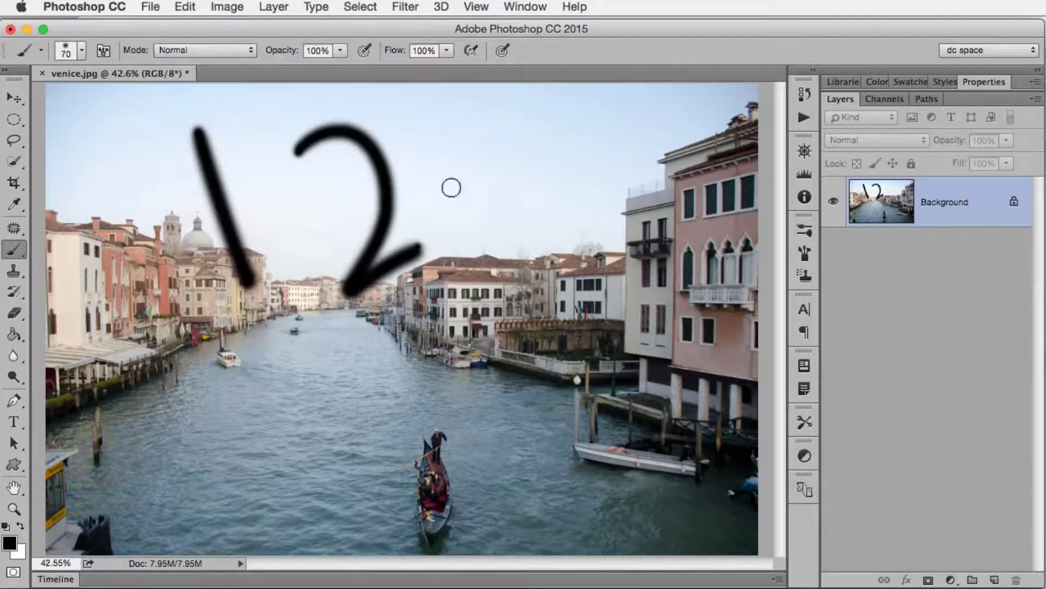
- Redo the undone brush stroke to bring back the painted digit 3
left_click(196, 8)
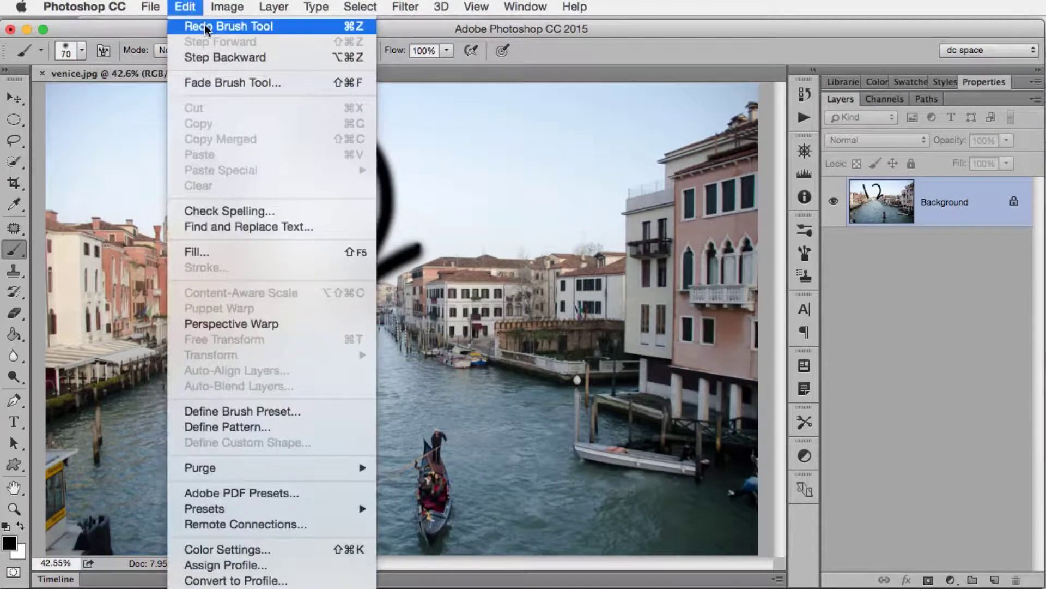
left_click(205, 26)
left_click(191, 8)
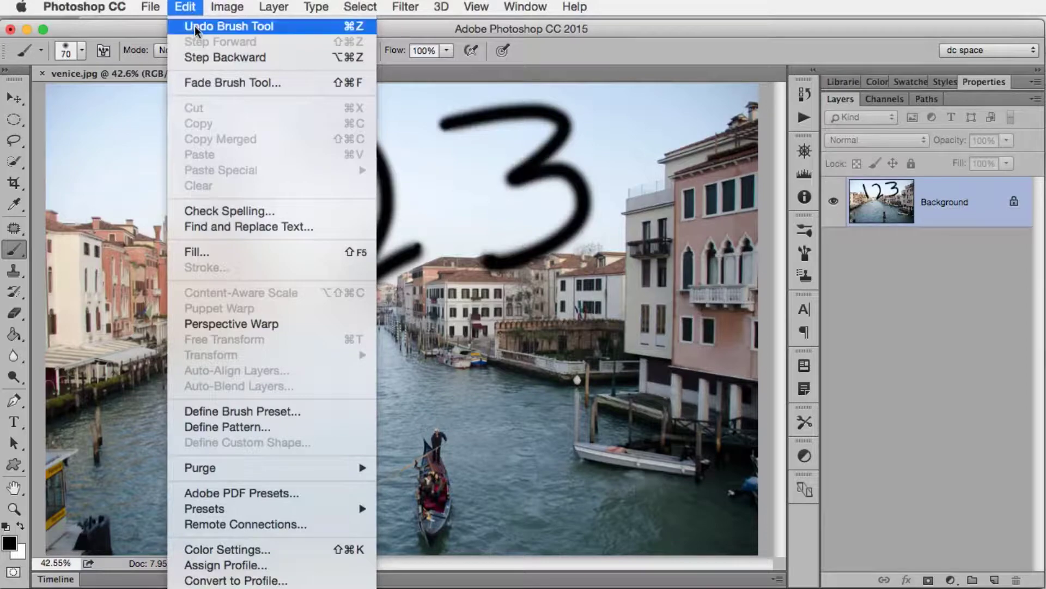
left_click(185, 8)
- Step backward three times through the history to remove the painted digits 3, 2 and 1 in turn
left_click(186, 8)
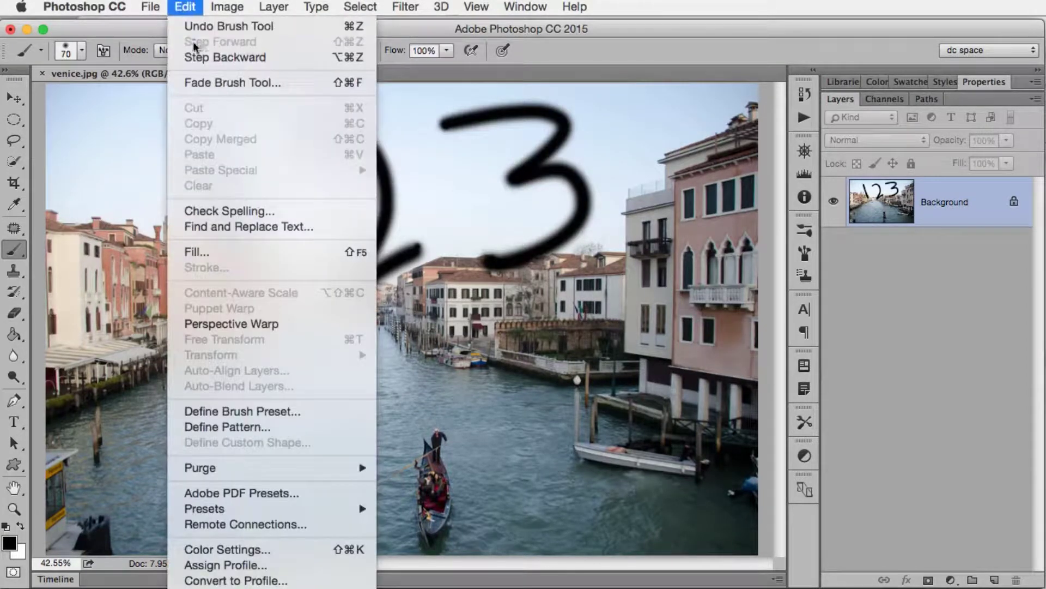
left_click(205, 59)
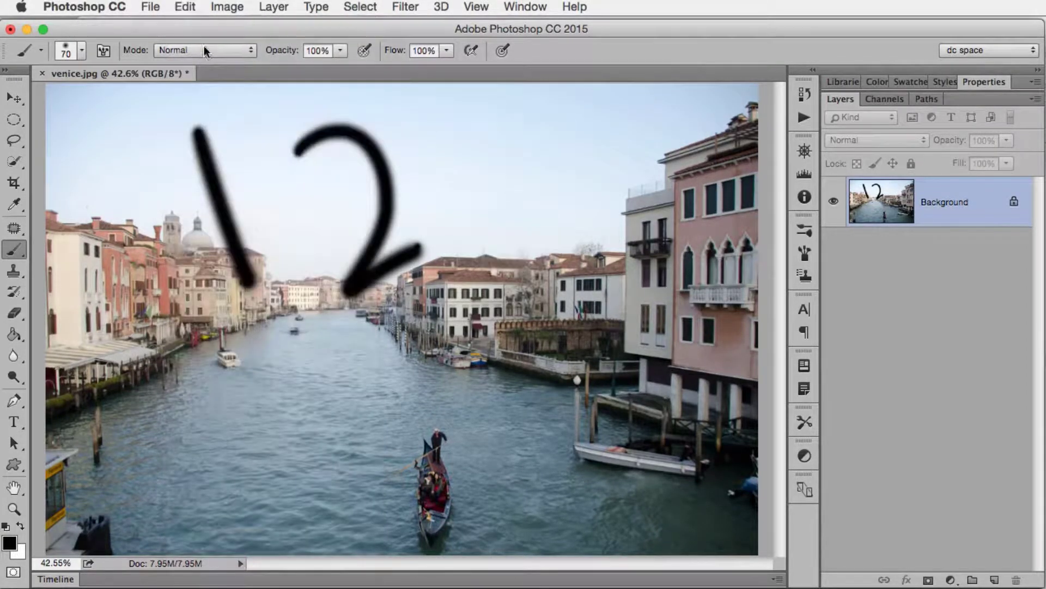
left_click(191, 7)
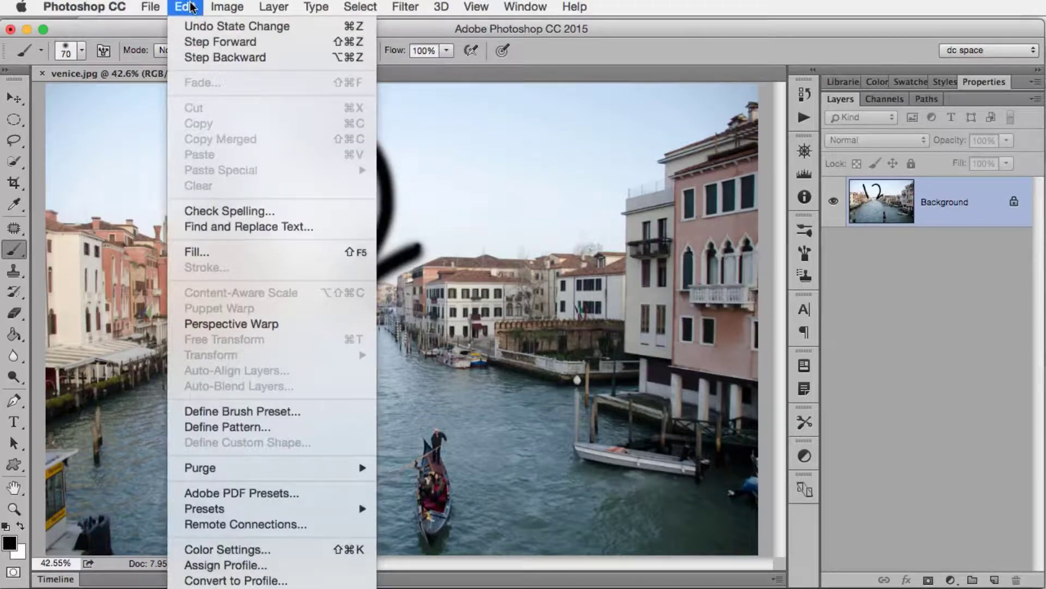
left_click(214, 60)
left_click(195, 8)
left_click(204, 59)
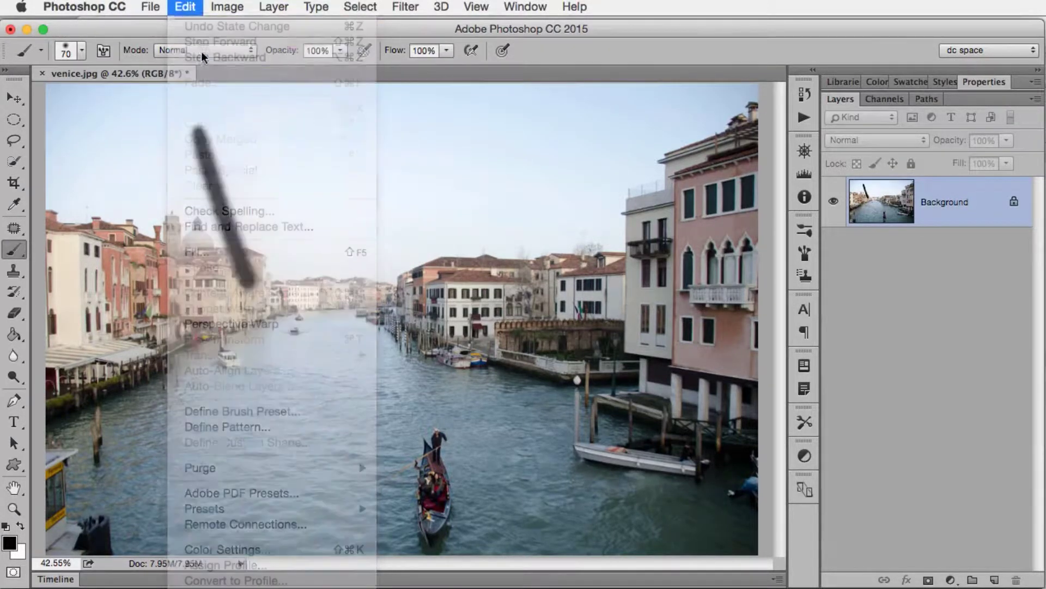
- Step forward twice through the history to restore the painted digits 1 and 2
left_click(186, 8)
left_click(200, 43)
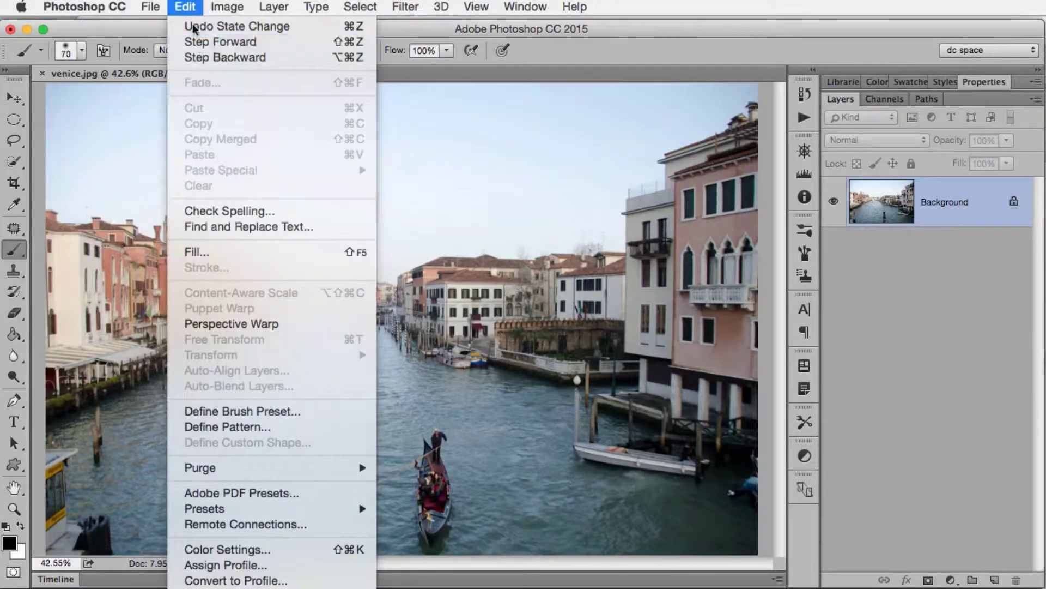
left_click(189, 7)
left_click(202, 41)
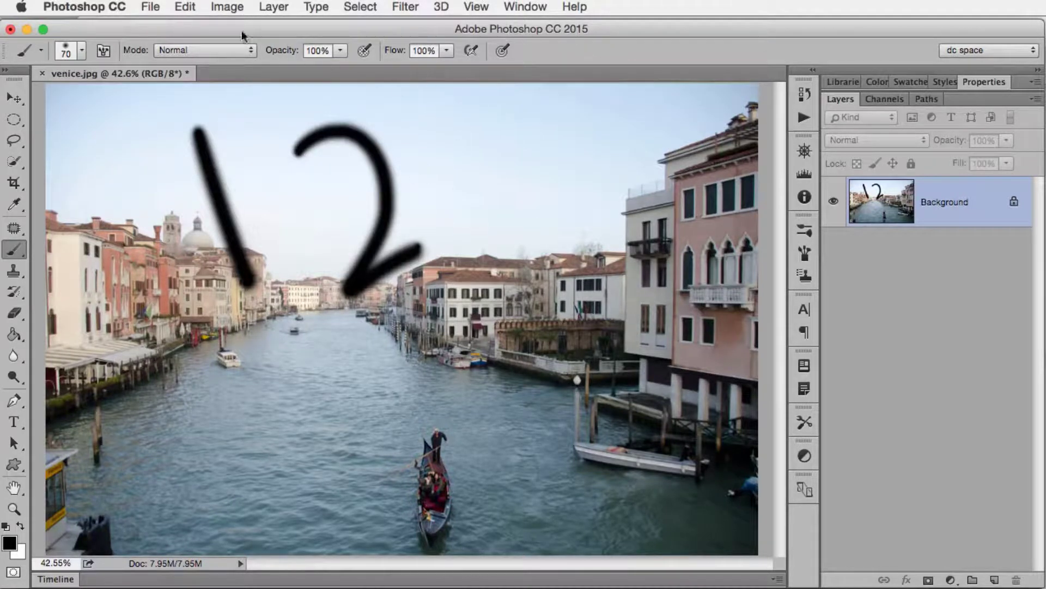
- Revert venice.jpg to its last saved version
left_click(153, 6)
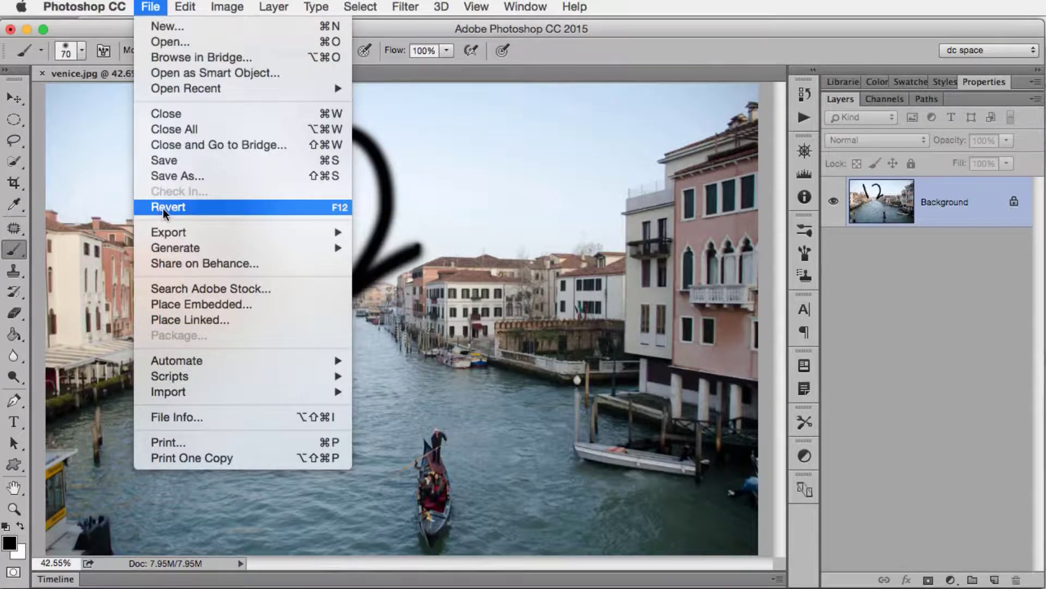
left_click(280, 205)
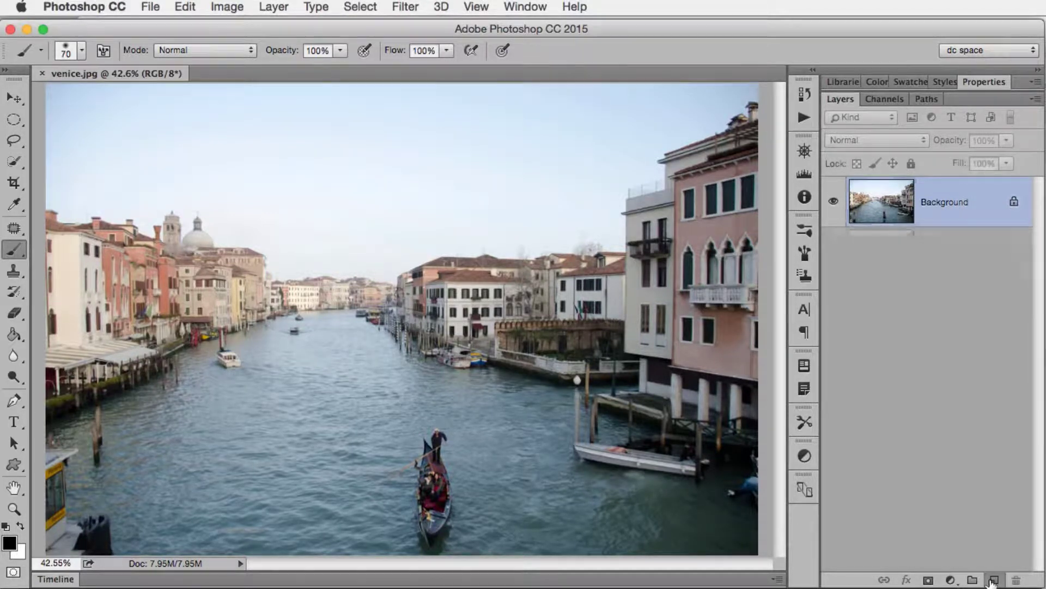
- Add a new layer above the Background and paint the digits 1, 2 and 3 in black across the sky on it
left_click(993, 581)
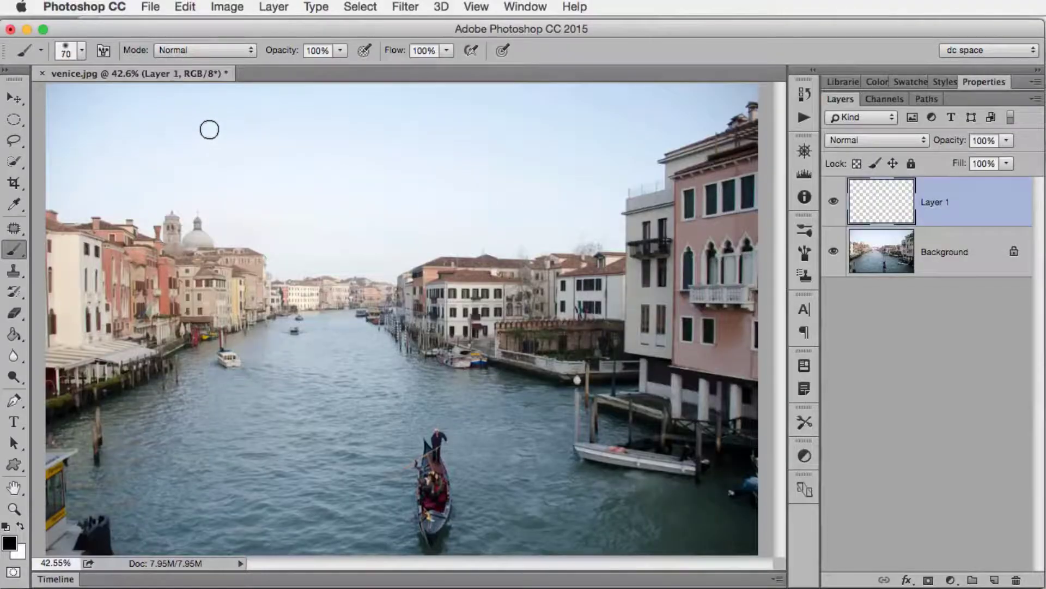
left_click_drag(207, 125, 235, 309)
left_click_drag(293, 160, 371, 159)
left_click_drag(376, 207, 484, 263)
mouse_move(486, 131)
left_mouse_down()
mouse_move(621, 182)
mouse_move(493, 270)
left_mouse_up()
- Hide and show the Background layer twice to view the painted digits alone on their transparent layer
left_click(834, 252)
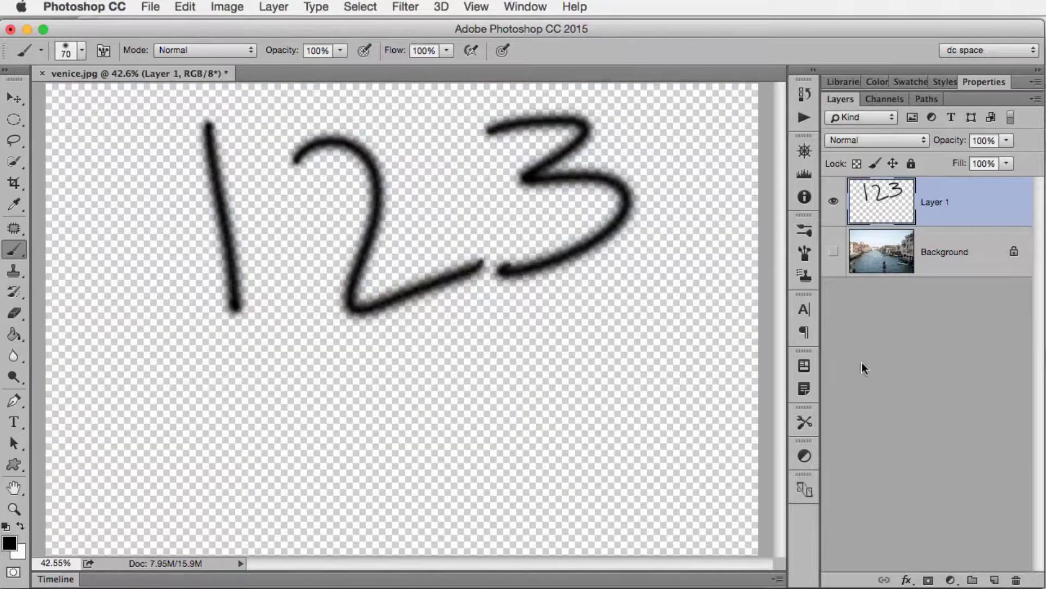
left_click(834, 251)
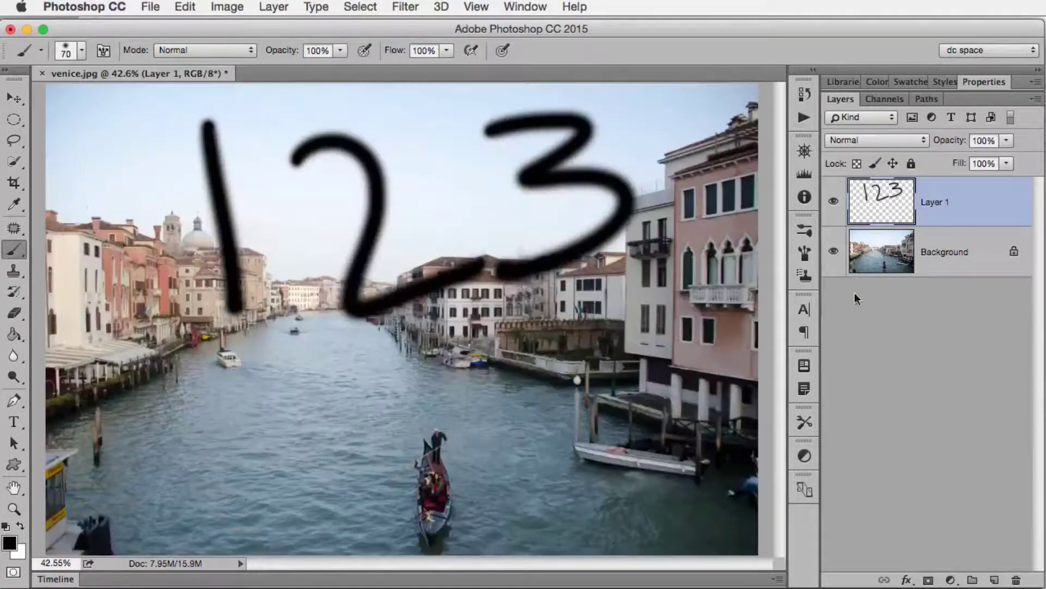
left_click(834, 252)
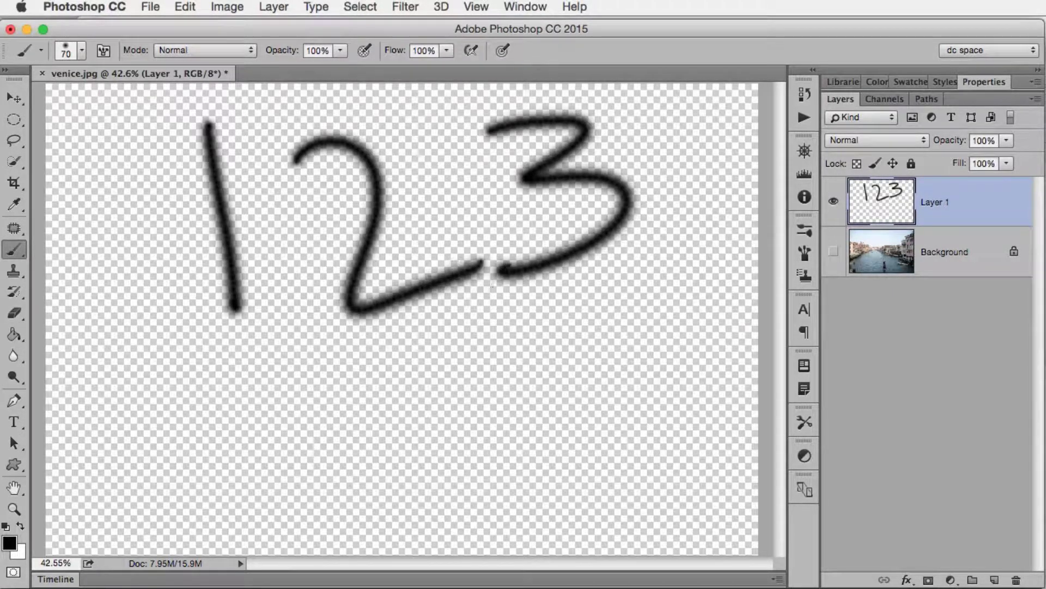
left_click(833, 252)
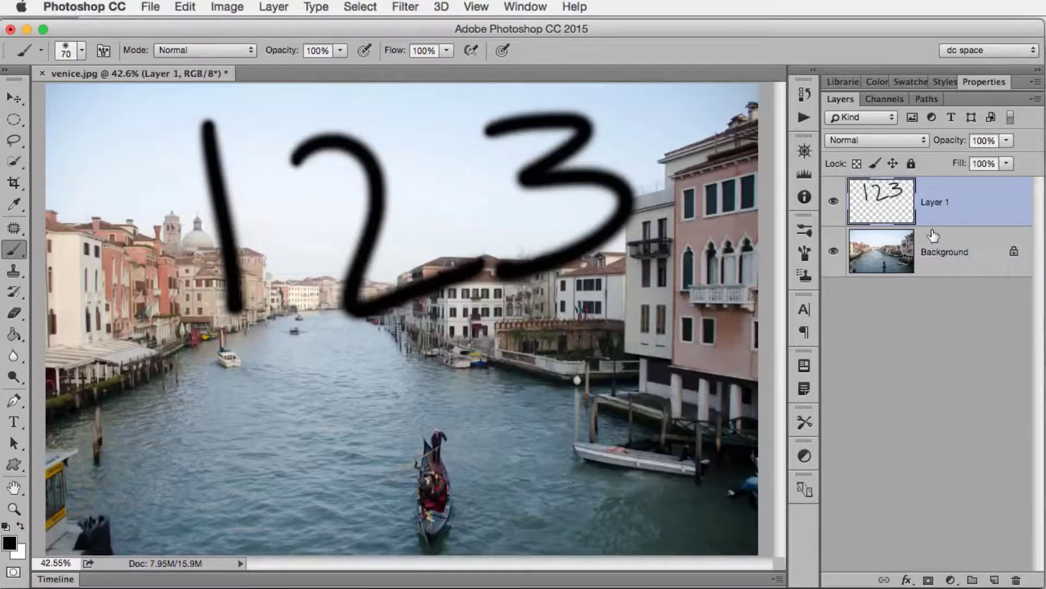
- Undo the last brush stroke on Layer 1 and redo it
left_click(185, 12)
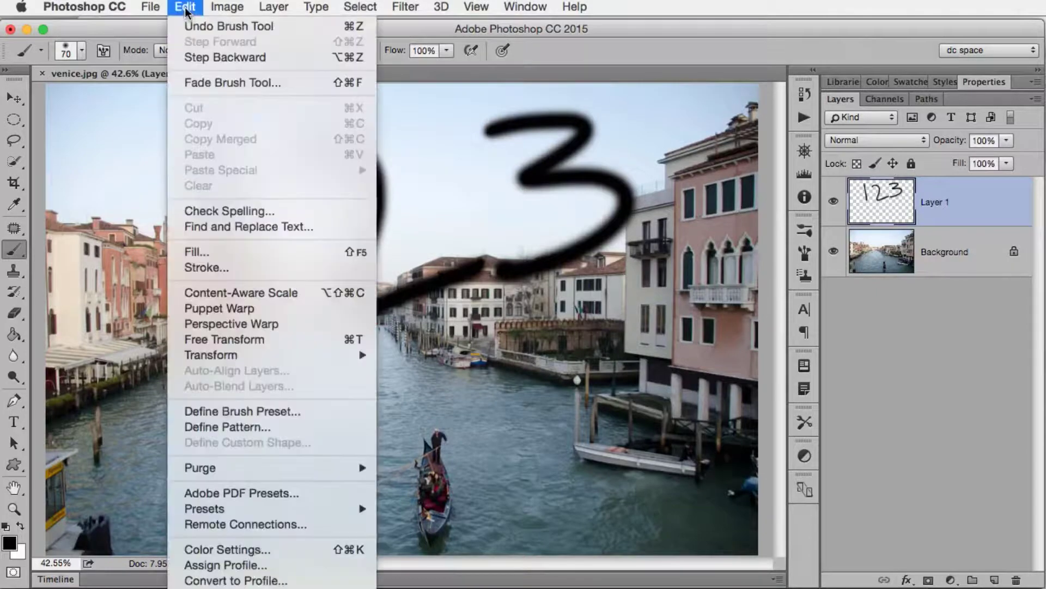
left_click(186, 23)
left_click(191, 11)
left_click(188, 23)
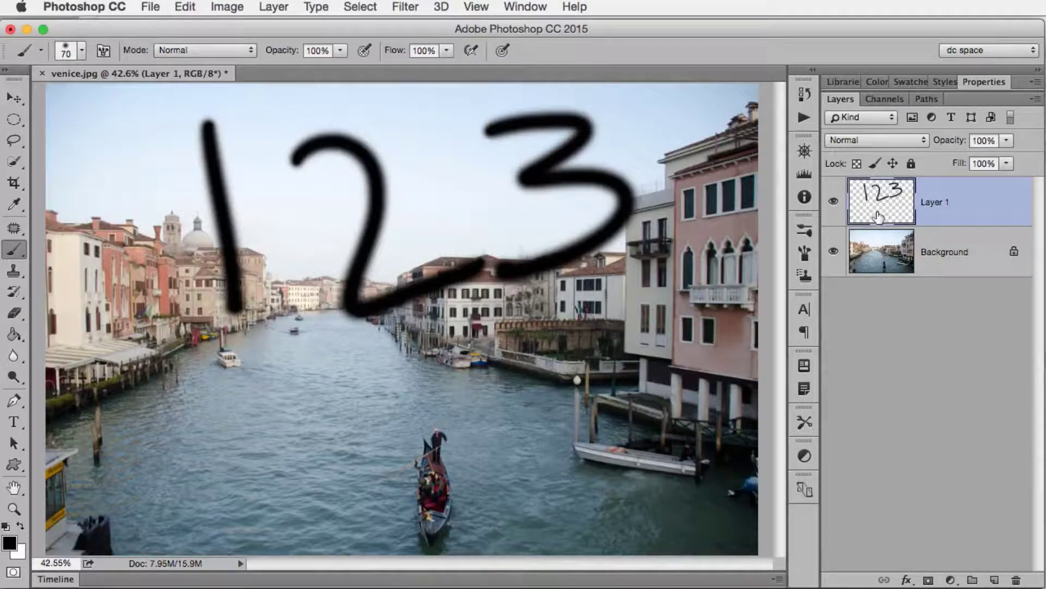
- Enlarge the Eraser to 150 pixels and erase the digit 2 from Layer 1
left_click(14, 313)
key("bracketright")
key("bracketright")
key("bracketright")
key("bracketright")
key("bracketright")
key("bracketright")
key("bracketright")
key("bracketright")
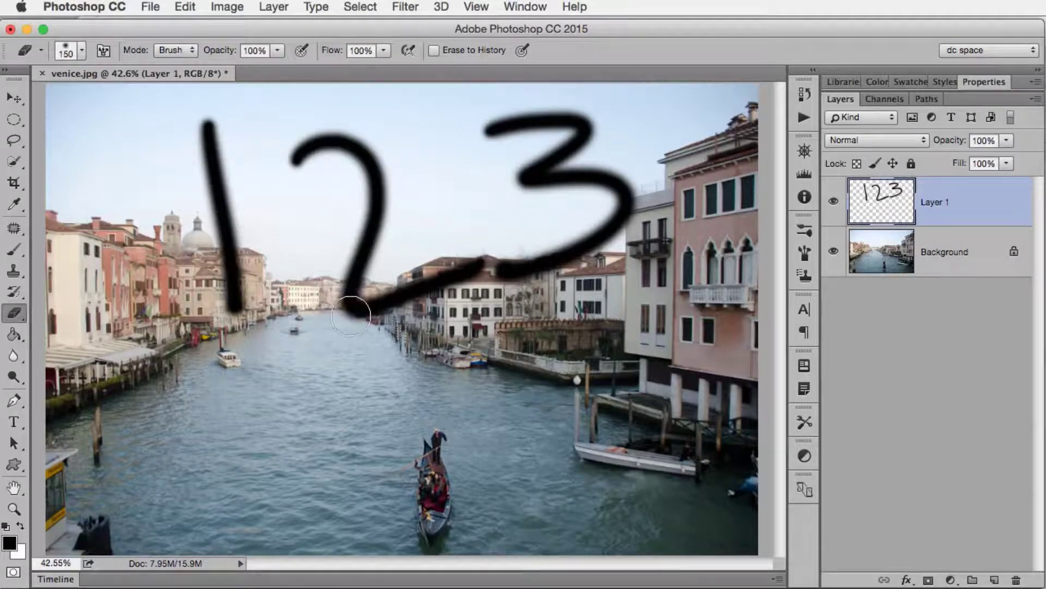
mouse_move(353, 309)
left_mouse_down()
mouse_move(374, 267)
mouse_move(371, 229)
mouse_move(333, 144)
mouse_move(362, 171)
mouse_move(383, 250)
mouse_move(436, 272)
mouse_move(466, 257)
mouse_move(402, 297)
left_mouse_up()
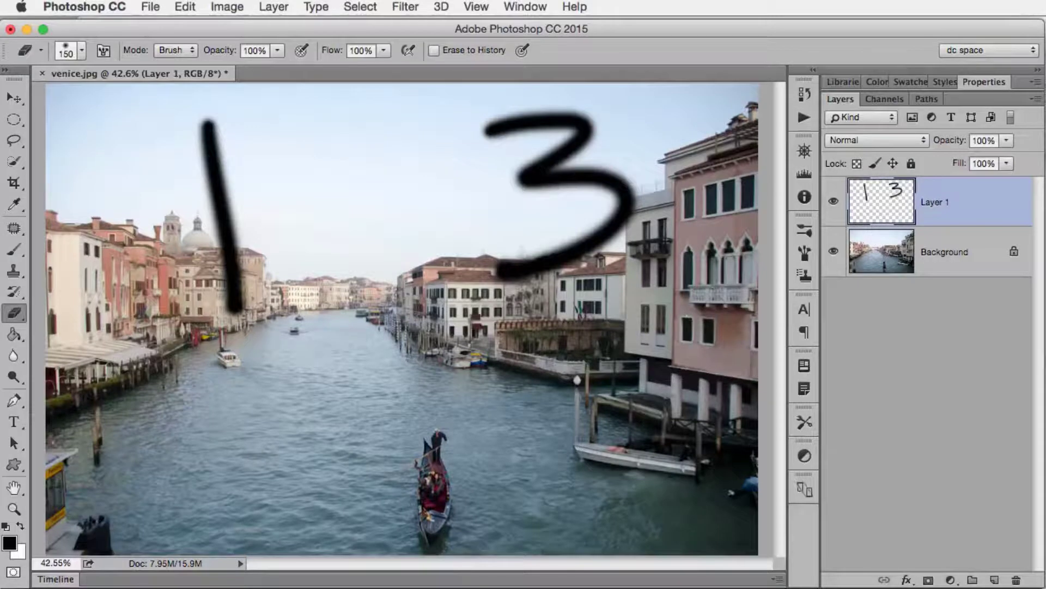
- Delete the layer with the painted digits and add three new empty layers above the Background
key("Delete")
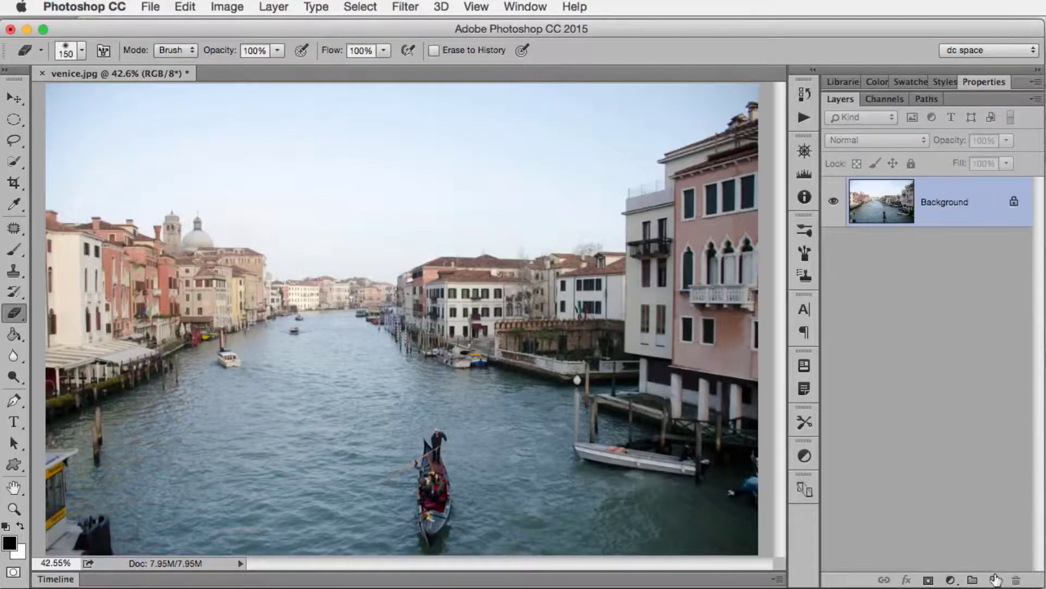
left_click(993, 581)
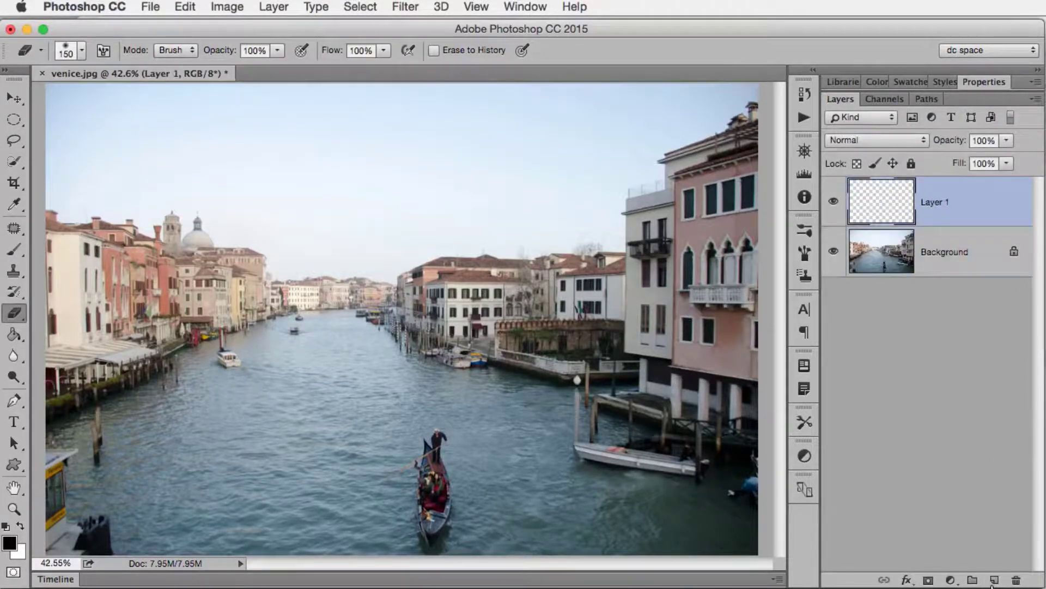
left_click(993, 581)
left_click(993, 581)
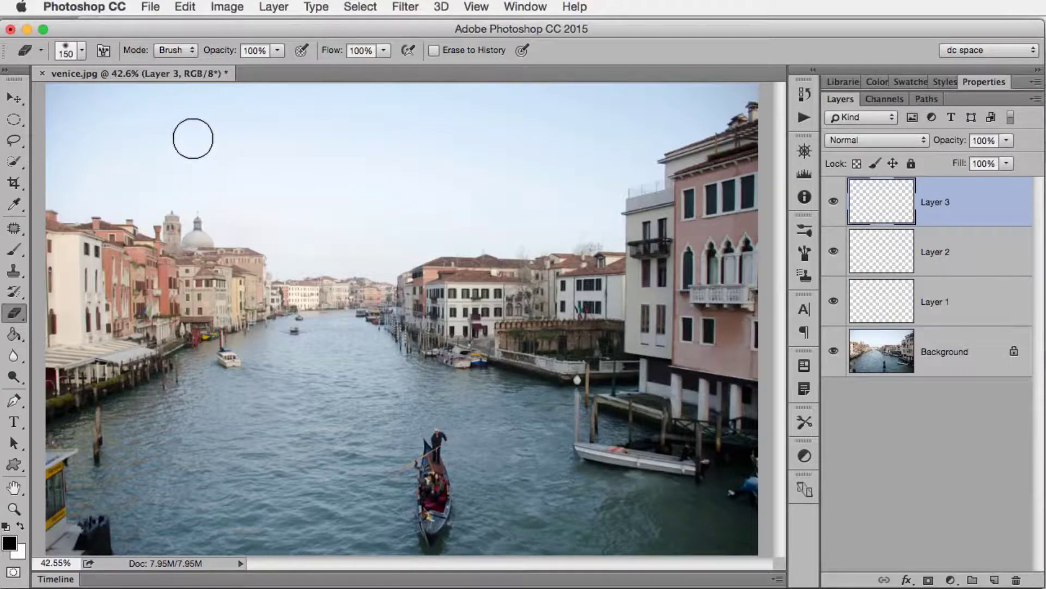
- Paint each digit on its own layer with the black brush: 1 on Layer 3, 2 on Layer 2 and 3 on Layer 1
left_click(14, 249)
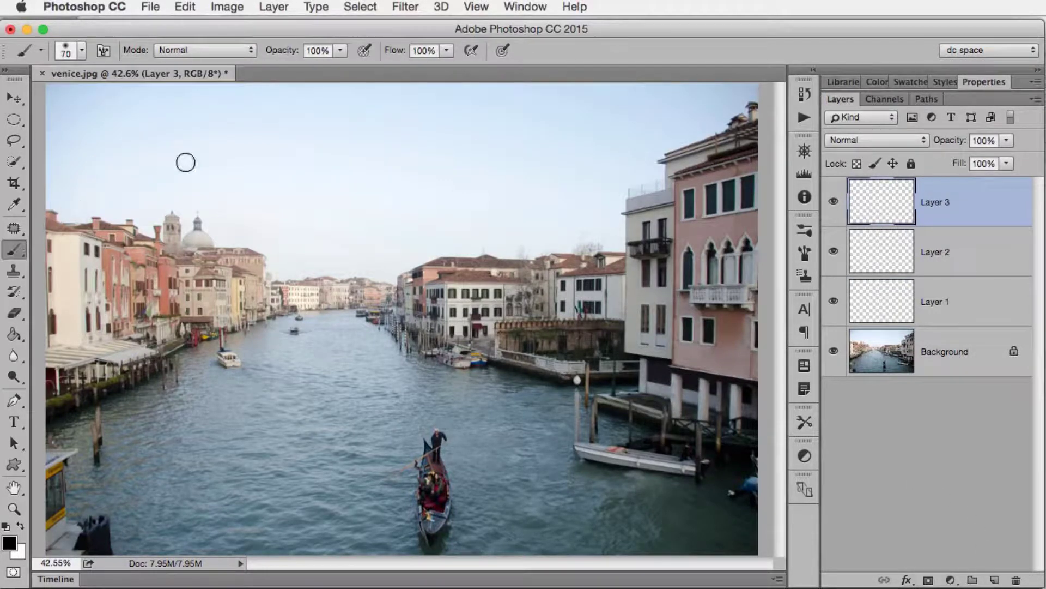
left_click_drag(185, 129, 260, 317)
left_click(894, 253)
mouse_move(325, 139)
left_mouse_down()
mouse_move(349, 288)
mouse_move(450, 267)
left_mouse_up()
left_click(951, 304)
mouse_move(501, 127)
left_mouse_down()
mouse_move(535, 182)
mouse_move(523, 256)
left_mouse_up()
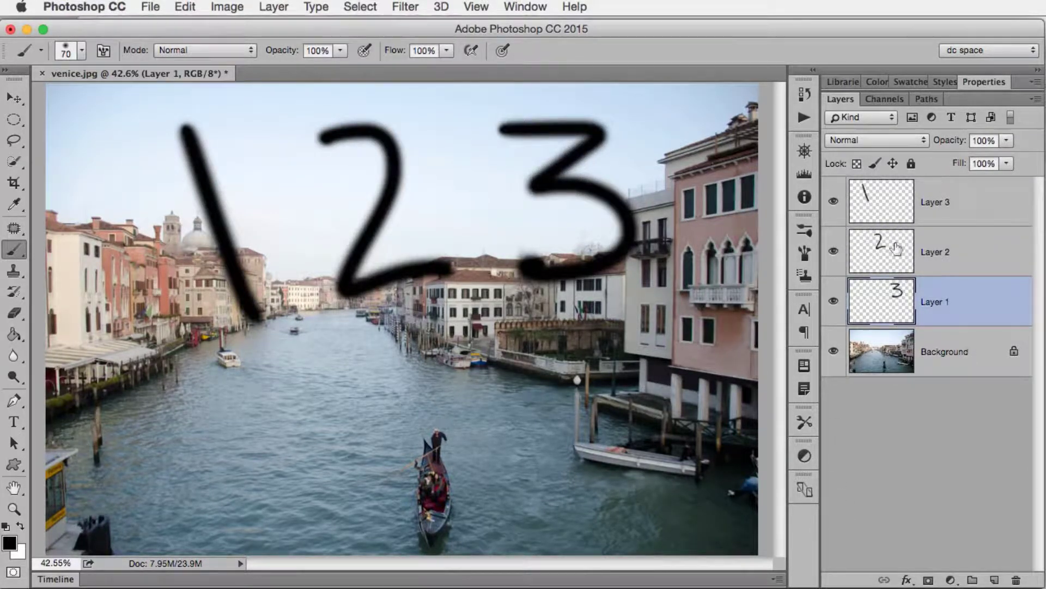
- Hide and show Layer 3, Layer 2 and Layer 1 in turn to check which digit each holds
left_click(834, 206)
left_click(834, 203)
left_click(833, 250)
left_click(834, 251)
left_click(834, 301)
left_click(834, 303)
- Swap the outer digits with the Move tool so the sky reads 3 2 1, moving Layer 1 and Layer 3
key("v")
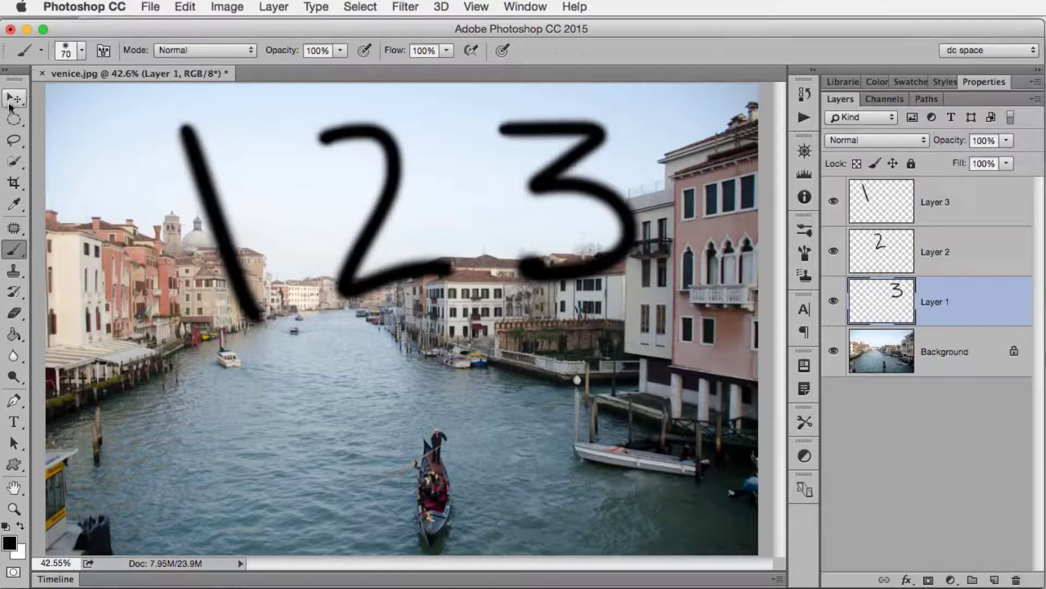
mouse_move(572, 256)
left_mouse_down()
mouse_move(324, 319)
mouse_move(181, 289)
left_mouse_up()
left_click(890, 202)
left_click_drag(278, 294, 629, 270)
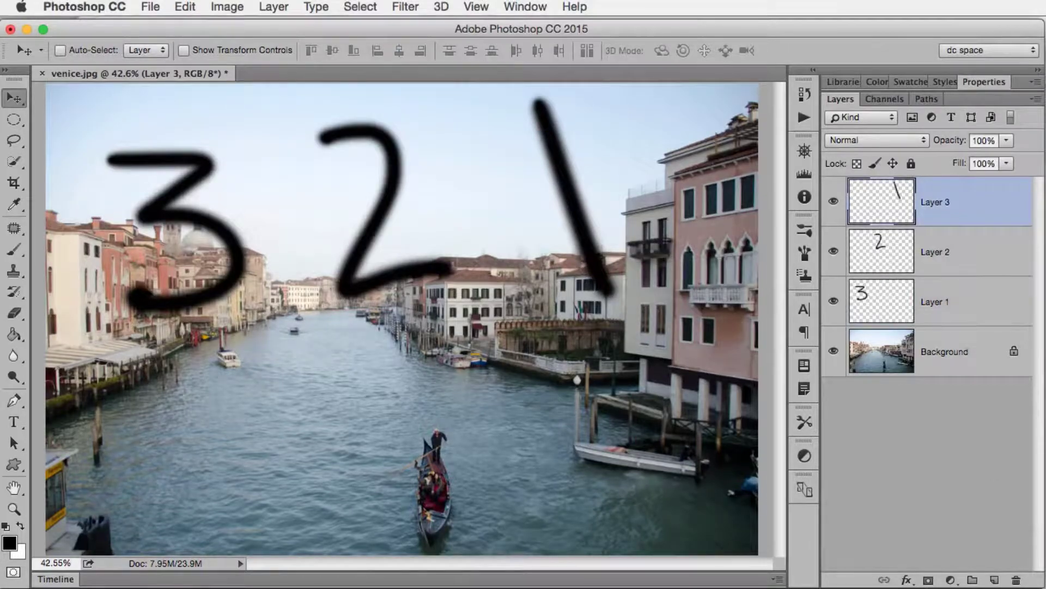
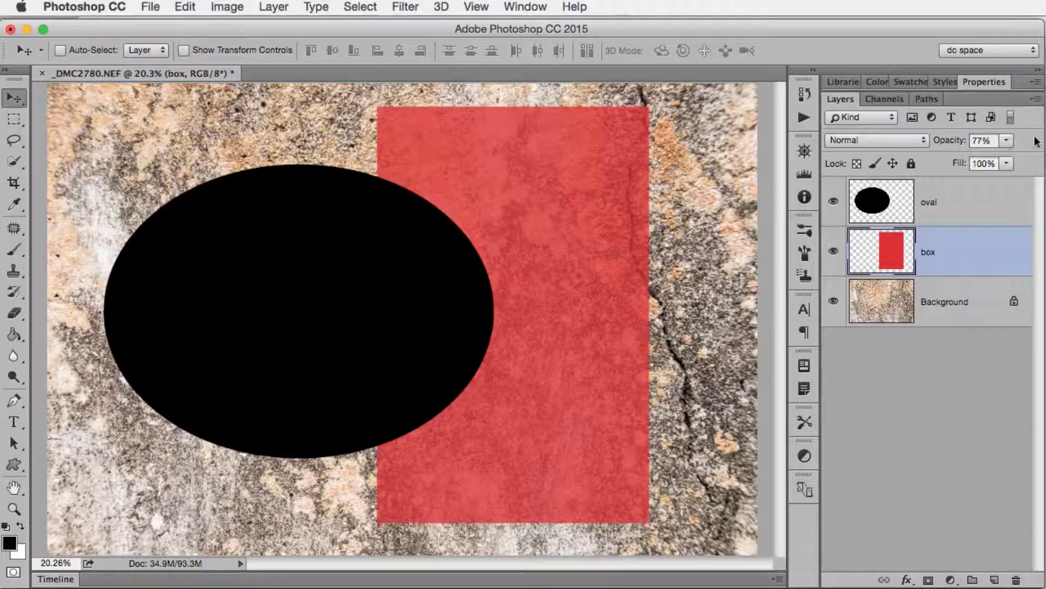
- Lower the box layer's opacity to 68% and raise it to 100%
left_click_drag(958, 145, 941, 146)
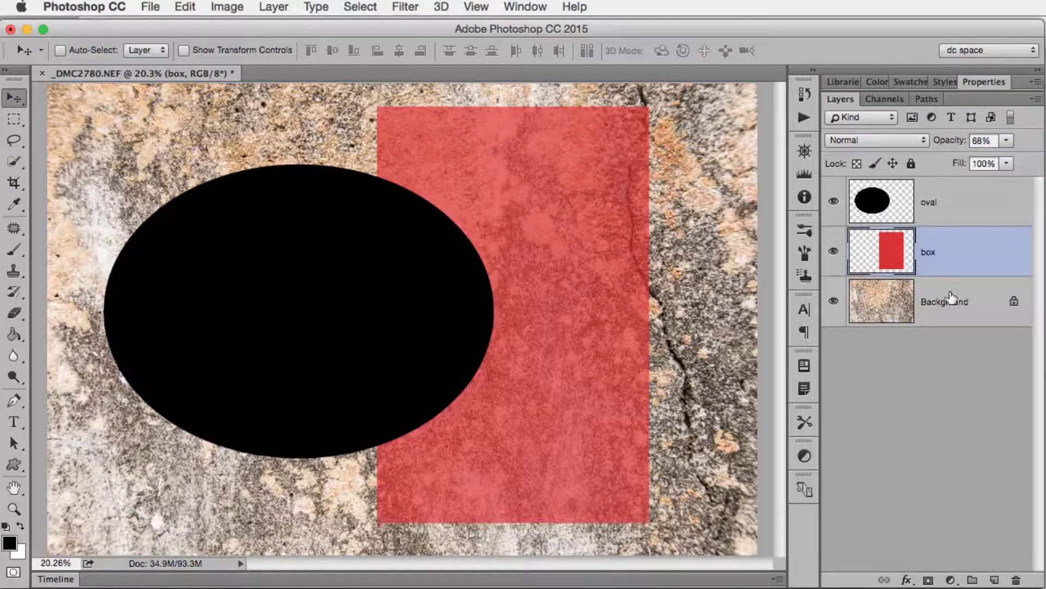
left_click_drag(946, 143, 1041, 187)
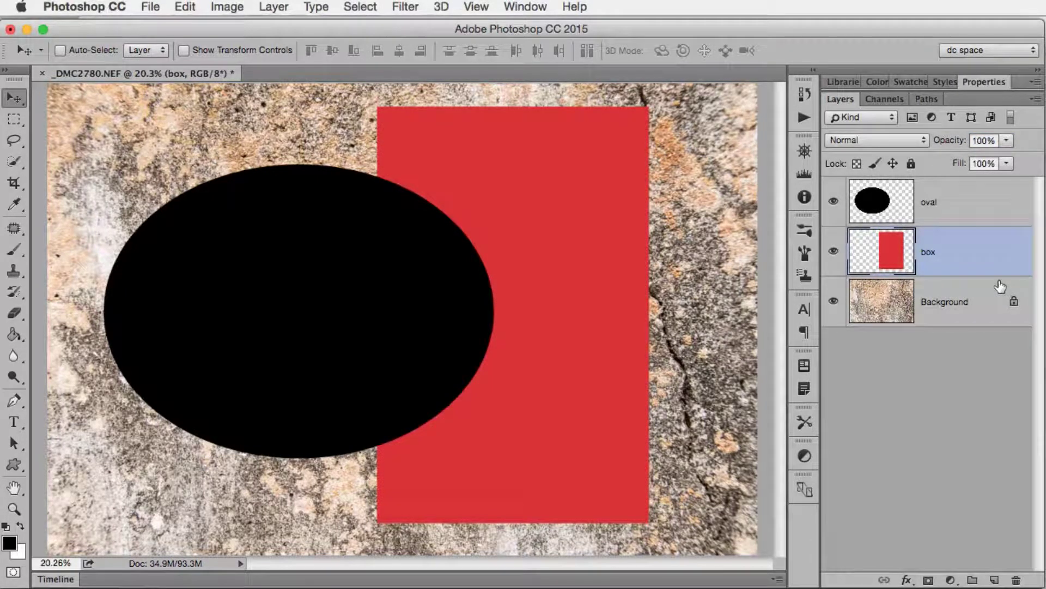
left_click_drag(954, 143, 1042, 136)
- Lower the oval layer's opacity to 54% and return it to 100%
left_click(963, 203)
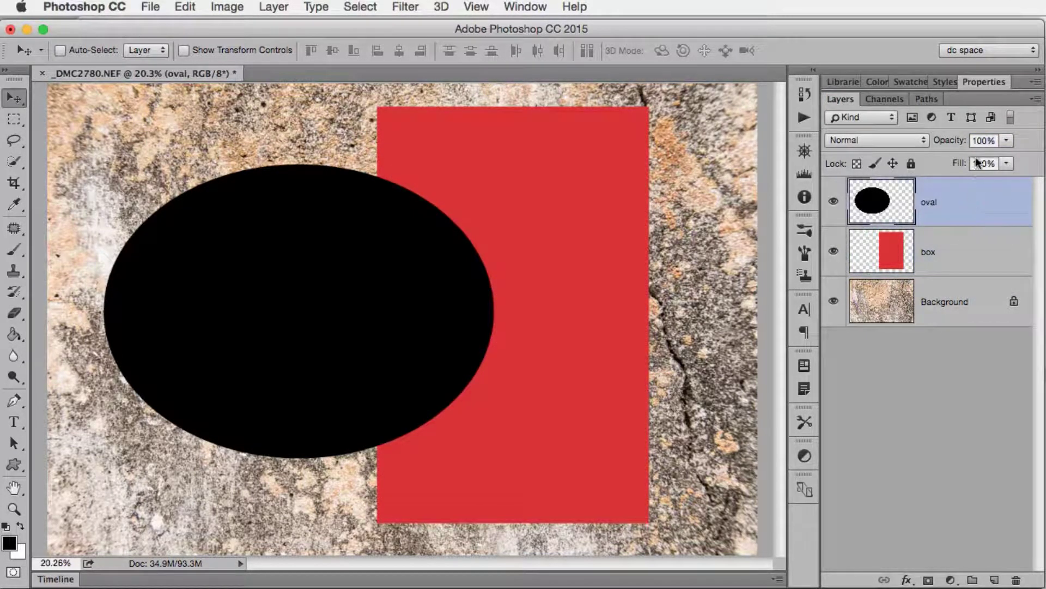
mouse_move(959, 143)
left_mouse_down()
mouse_move(924, 140)
mouse_move(942, 140)
left_mouse_up()
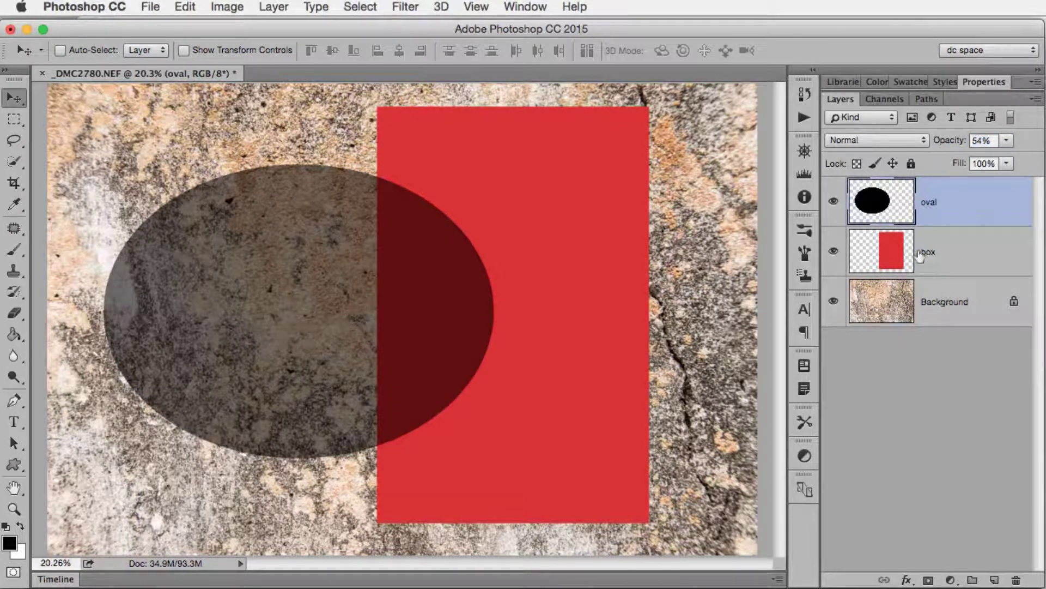
left_click_drag(944, 146, 1013, 146)
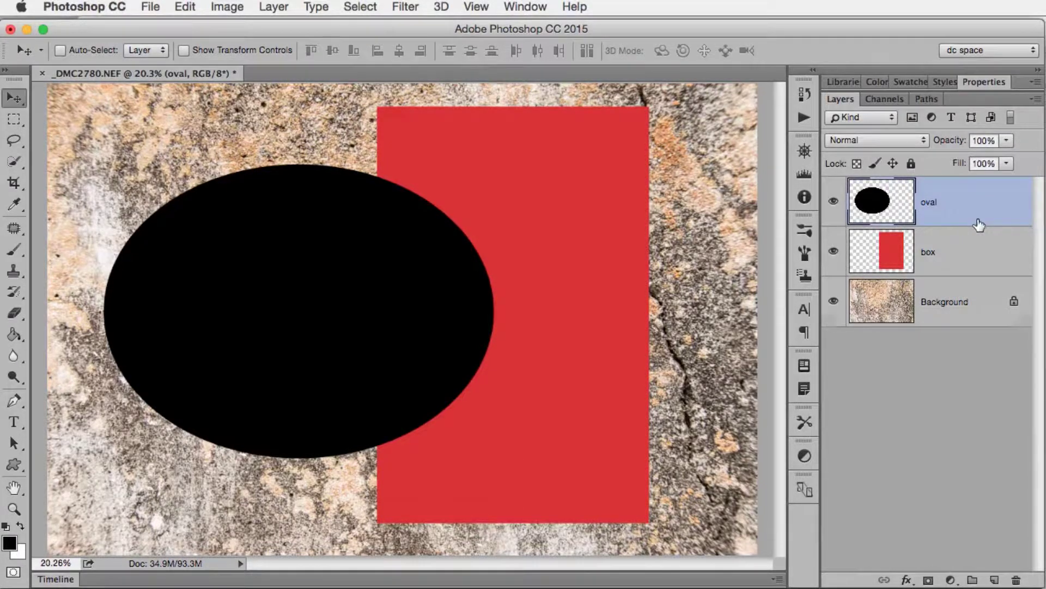
- Delete the oval and box layers, leaving only the Background in _DMC2780.NEF
key("Delete")
key("Delete")
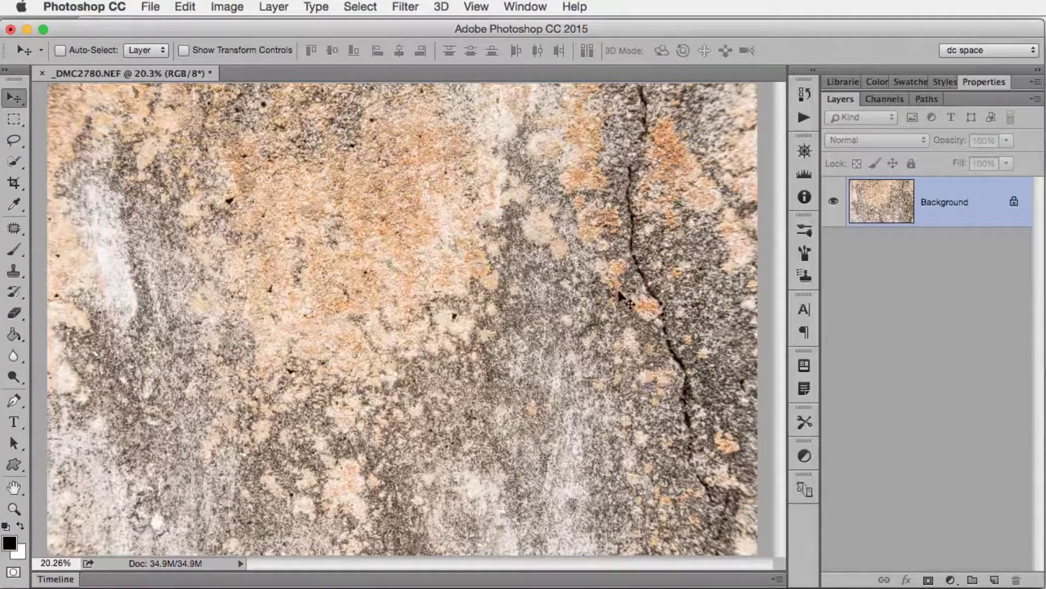
- Add the centred black text "granite" near the middle of the image with the Type tool
left_click(16, 422)
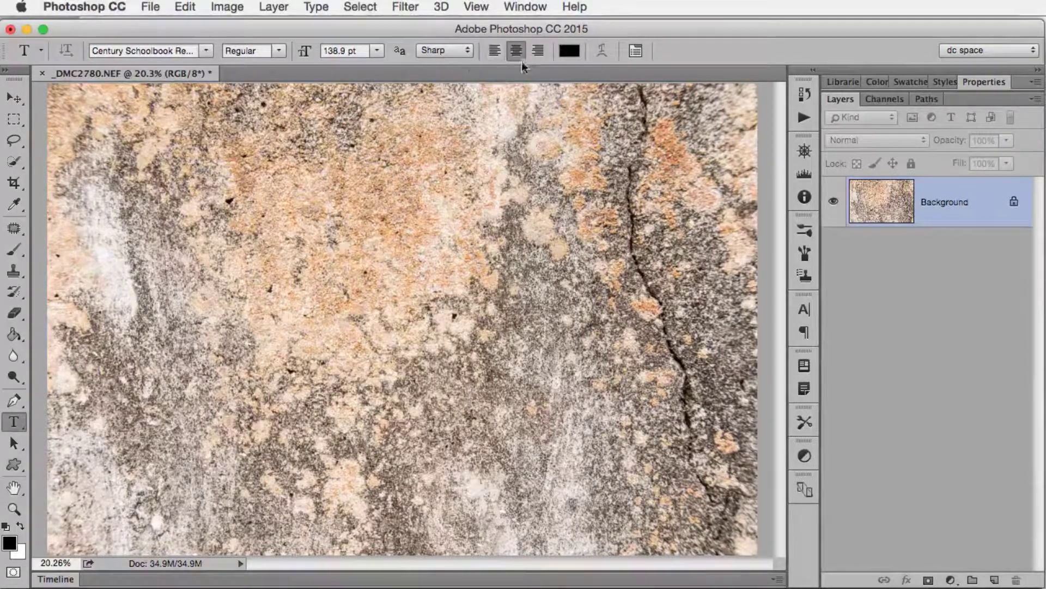
left_click(375, 287)
key("Escape")
left_click(412, 292)
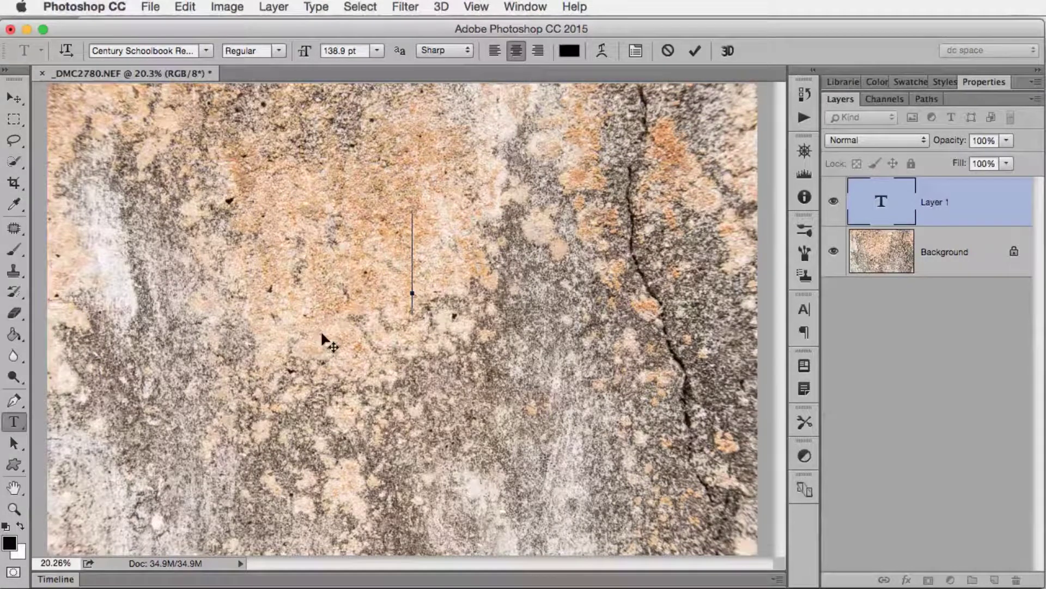
type("granite")
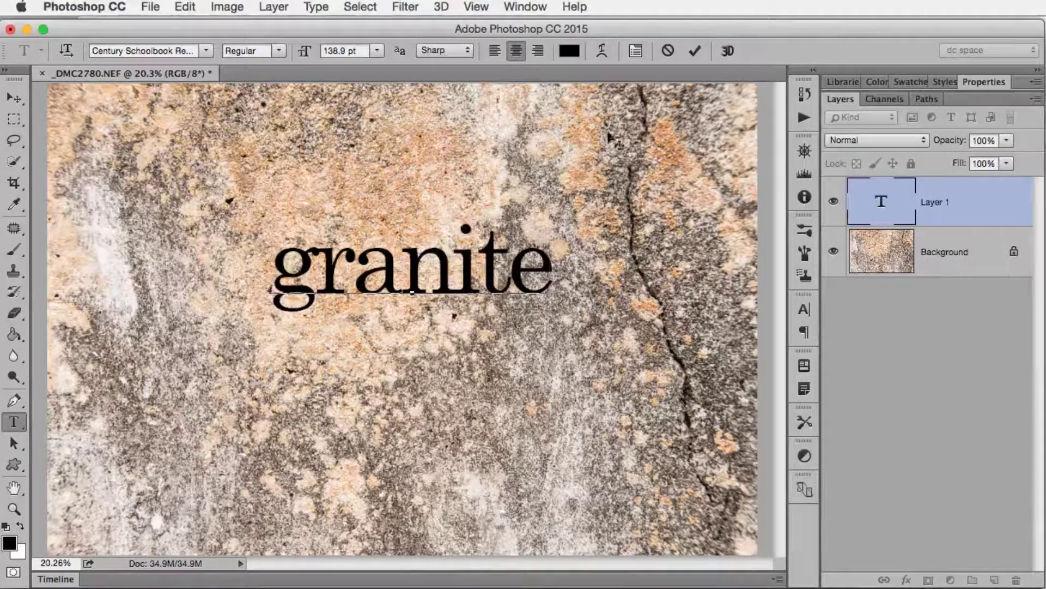
left_click(695, 51)
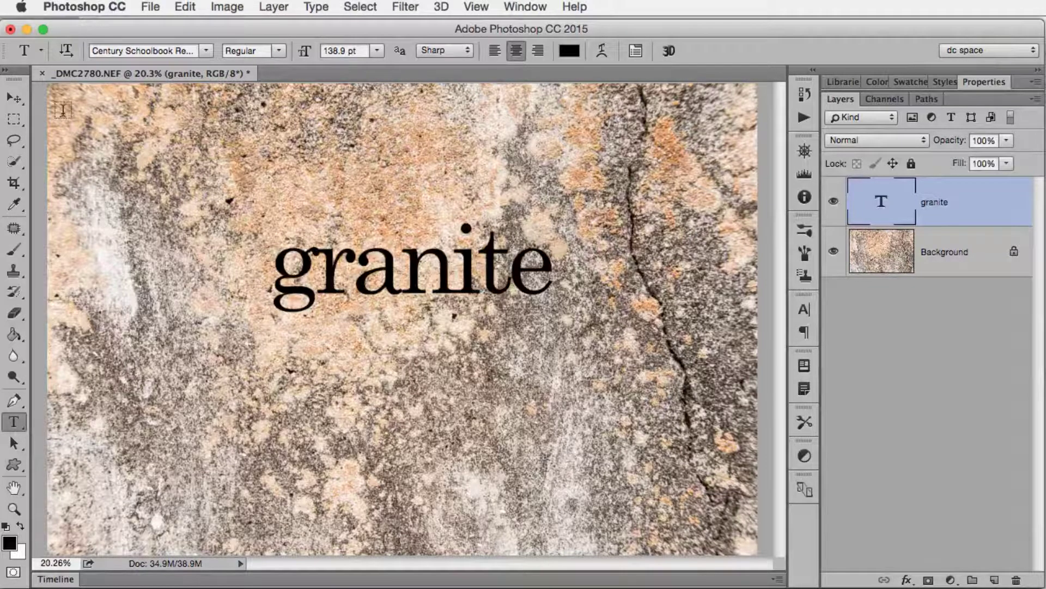
- Move the granite text slightly lower in the image and set its layer opacity to 99%
left_click(15, 98)
left_click_drag(425, 361, 417, 413)
left_click_drag(959, 140, 1033, 164)
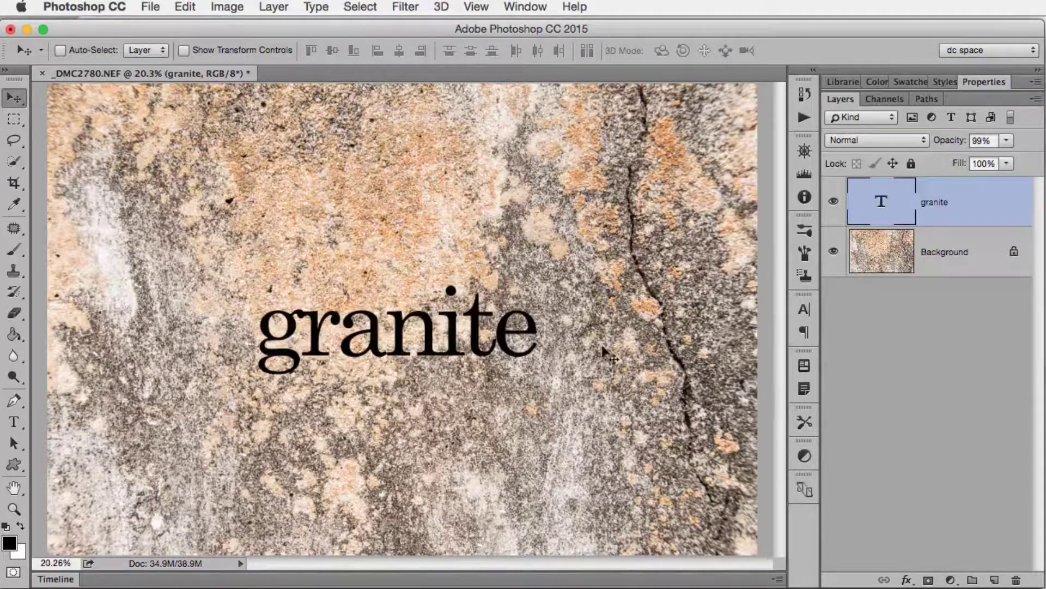
- Add a new layer above the text and draw a rectangular selection around the word granite
left_click(995, 580)
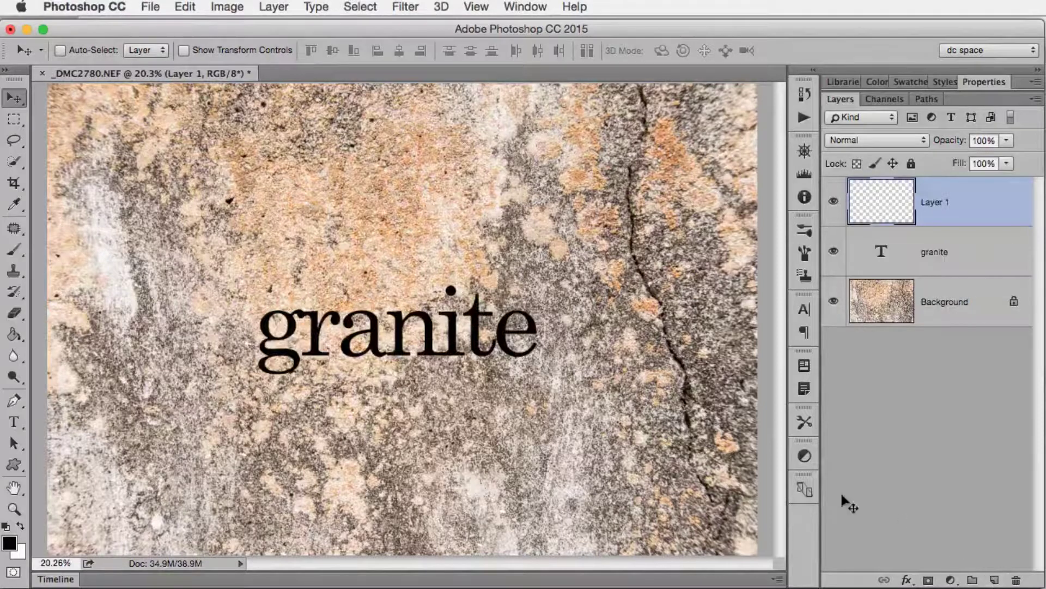
left_click(24, 122)
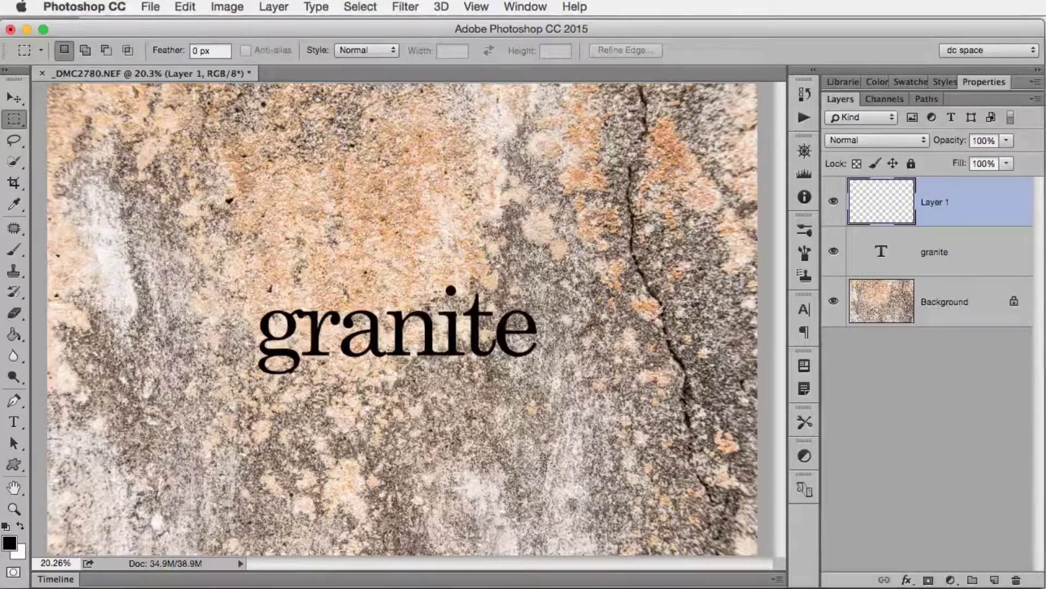
left_click_drag(234, 294, 509, 375)
- Fill the rectangular selection on Layer 1 with white in Normal mode at 100% opacity, and deselect it
left_click(185, 7)
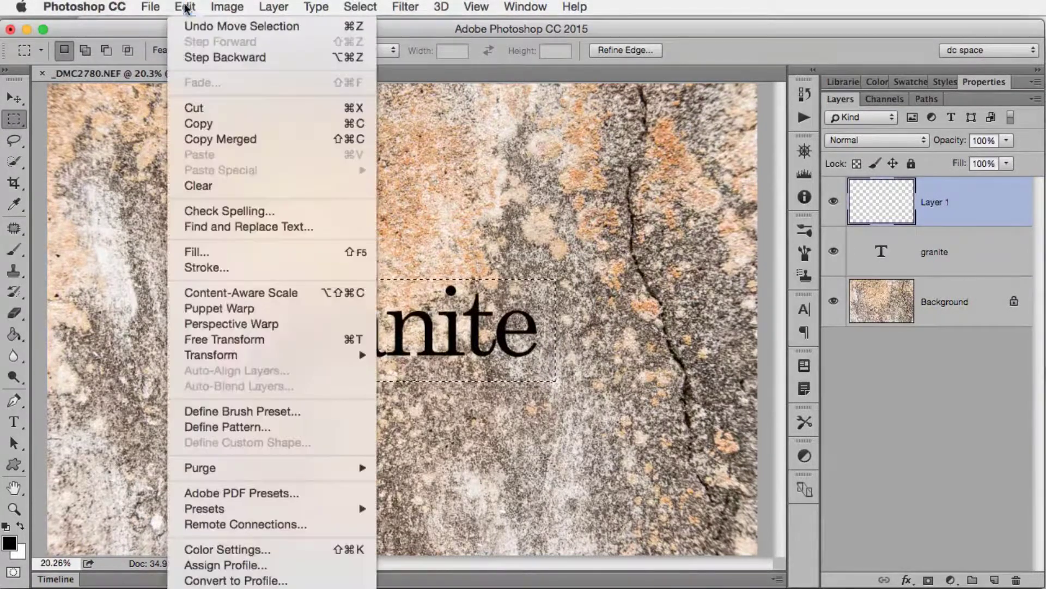
left_click(218, 252)
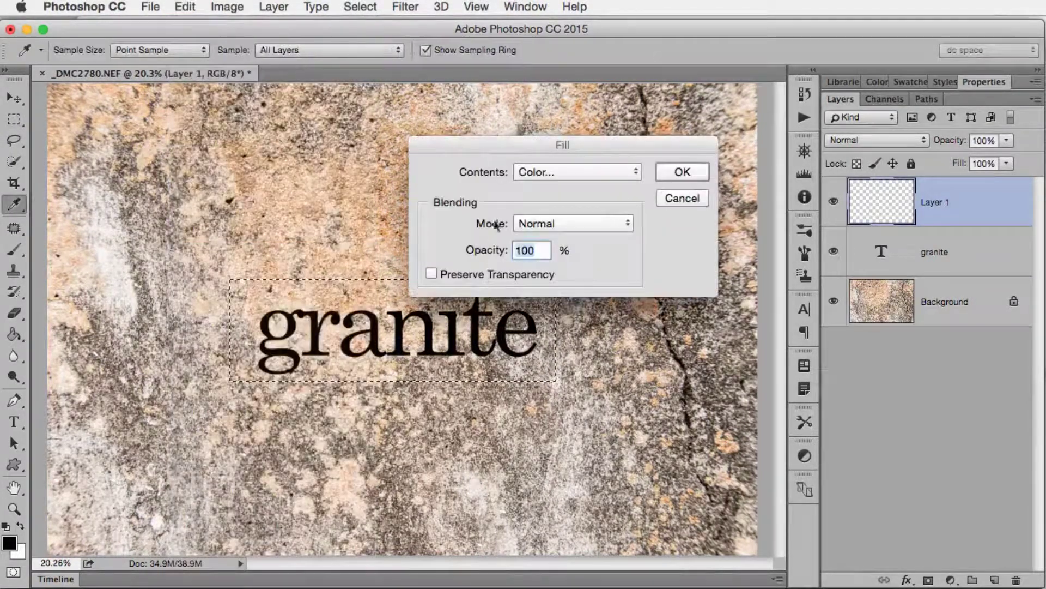
left_click(537, 172)
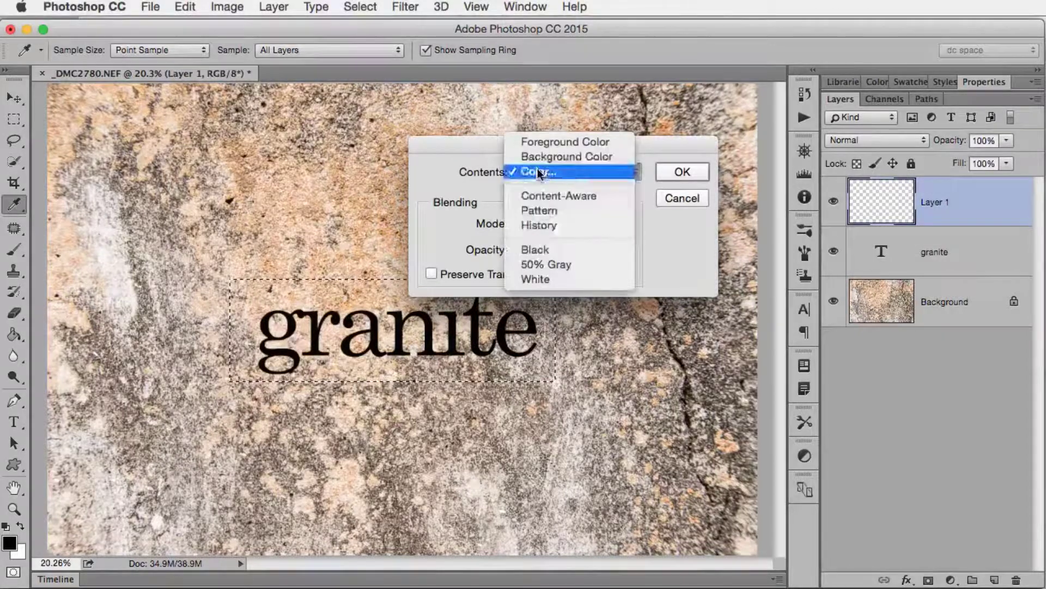
left_click(548, 278)
left_click(681, 173)
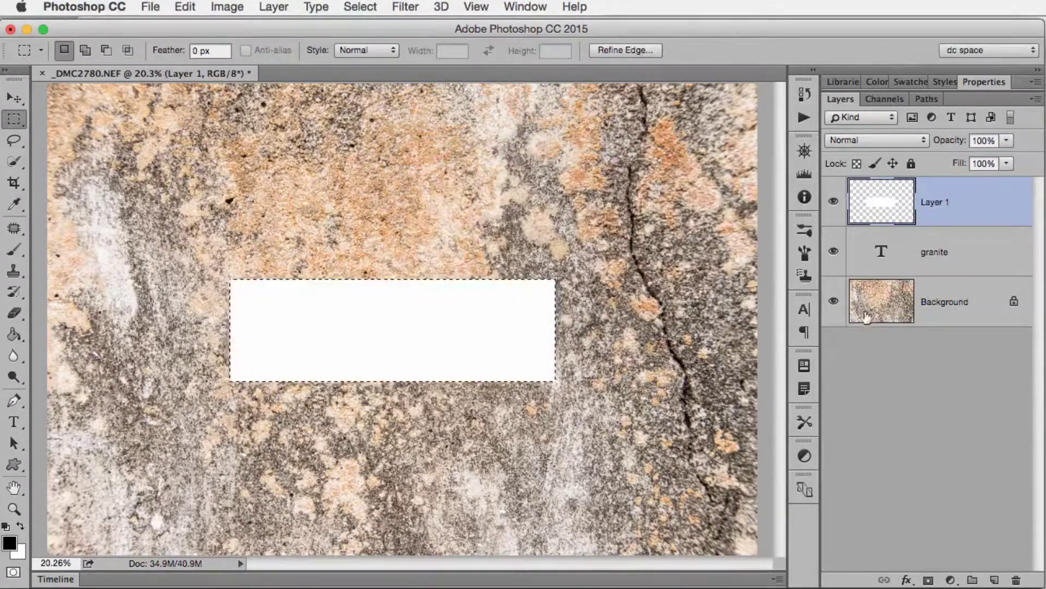
key("super+d")
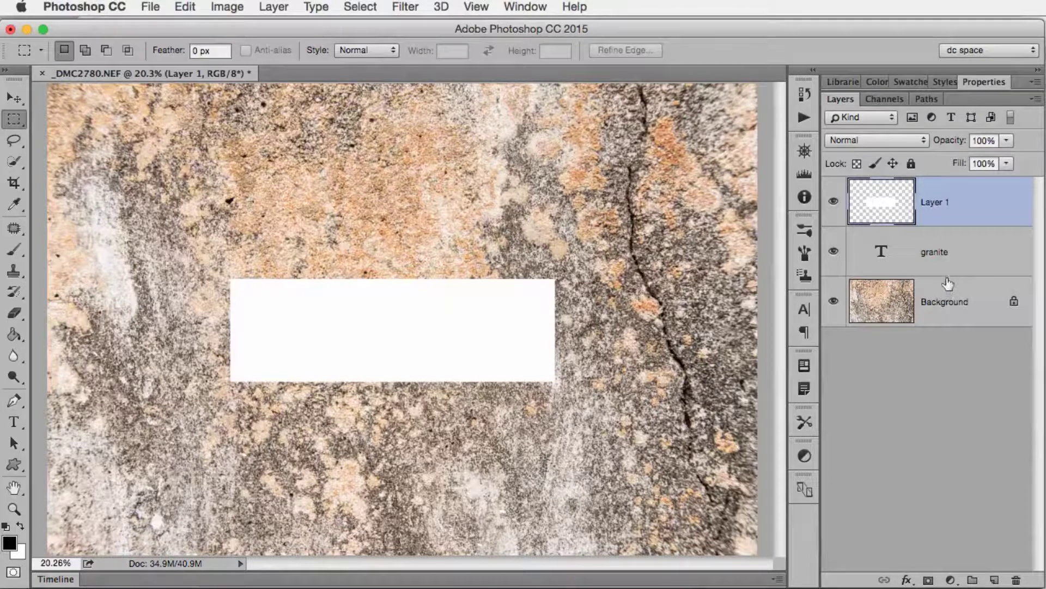
- Place the granite text layer above Layer 1 and lower the white box's opacity to 78%
left_click_drag(951, 252, 945, 200)
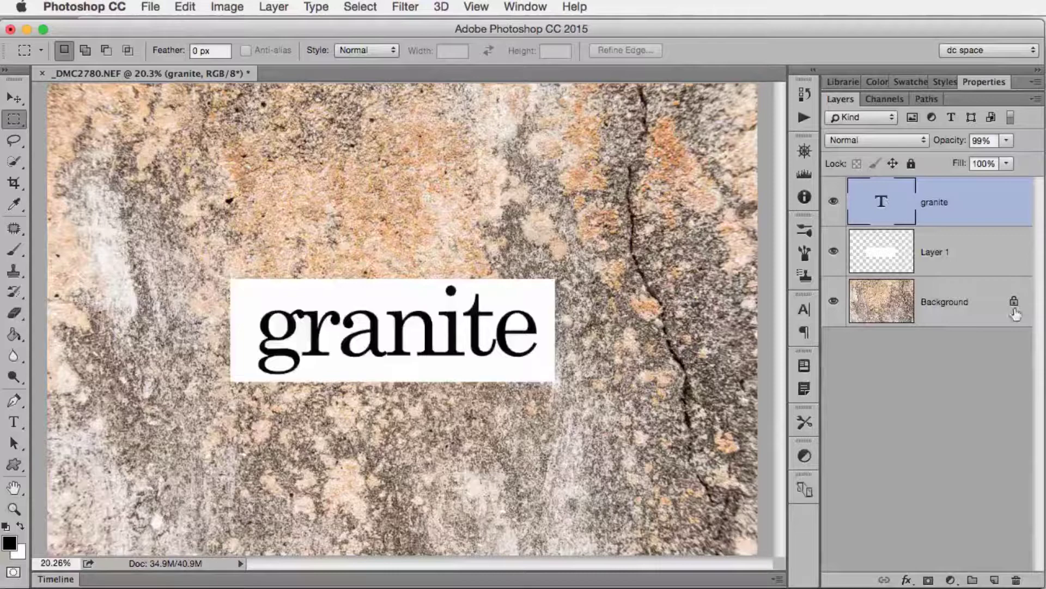
left_click(945, 259)
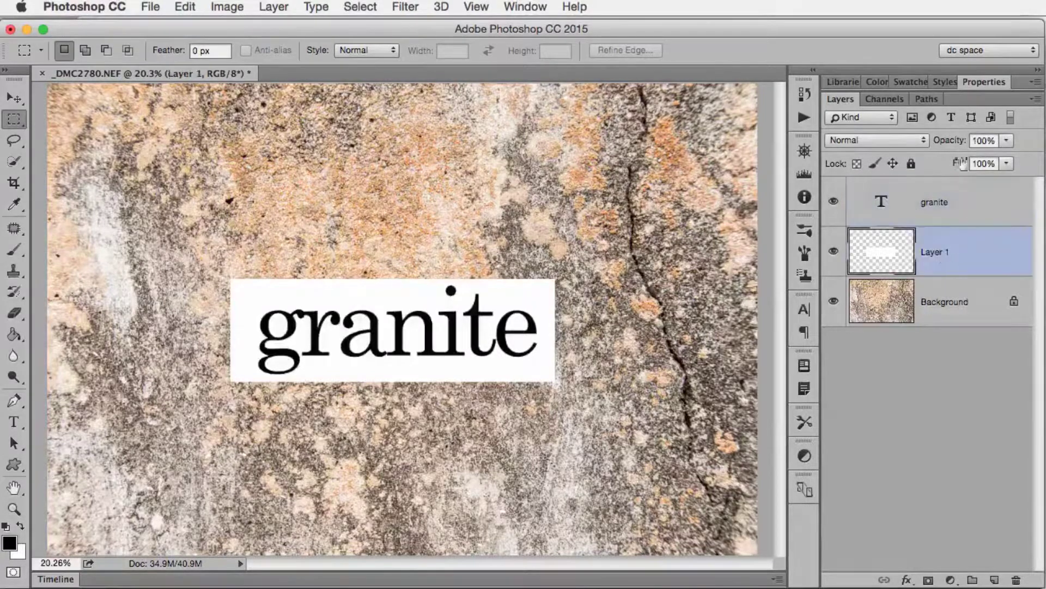
left_click_drag(960, 143, 939, 149)
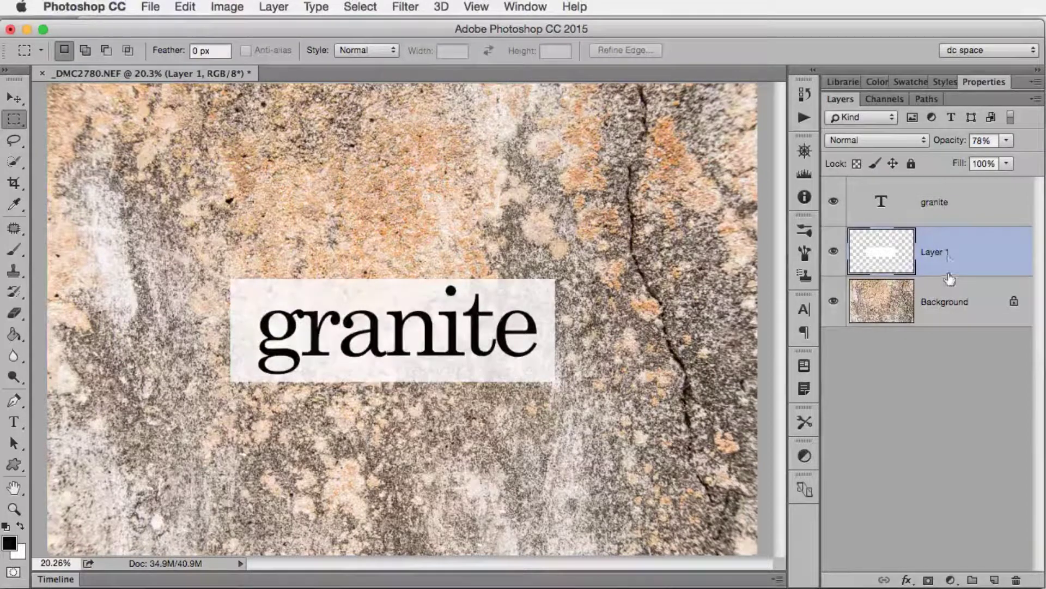
- Move the granite text and white box together to the image's upper-left area, and set the box's opacity to 100%
left_click(996, 203, "shift")
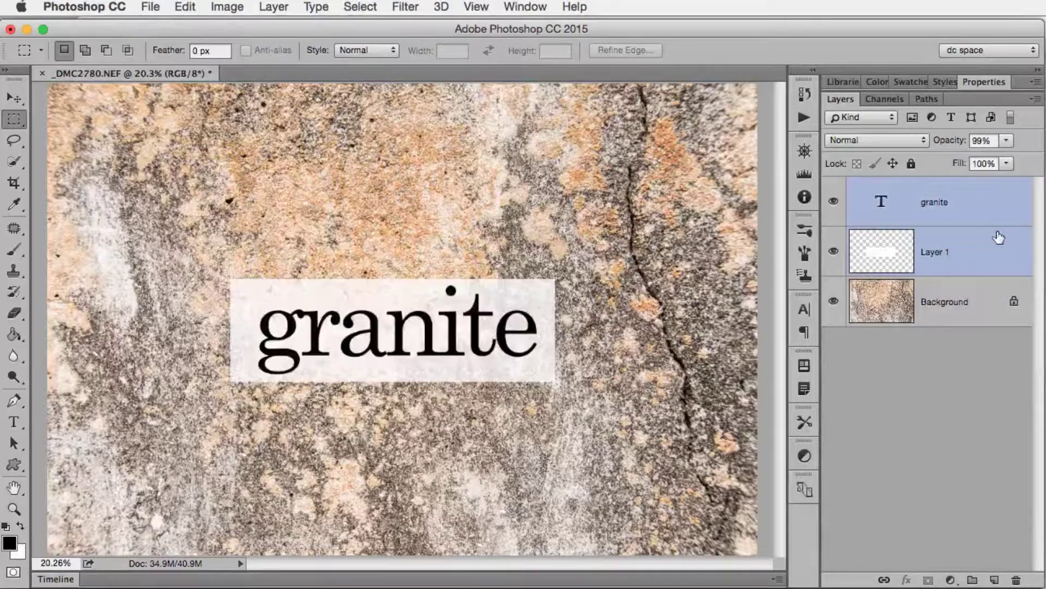
left_click(14, 98)
left_click_drag(531, 435, 398, 293)
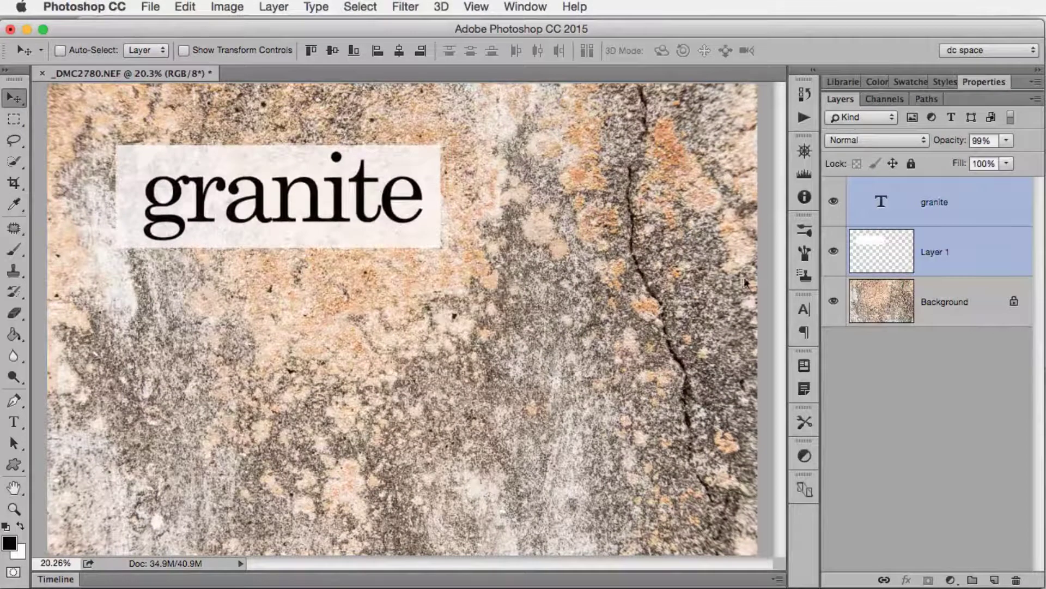
left_click(938, 263)
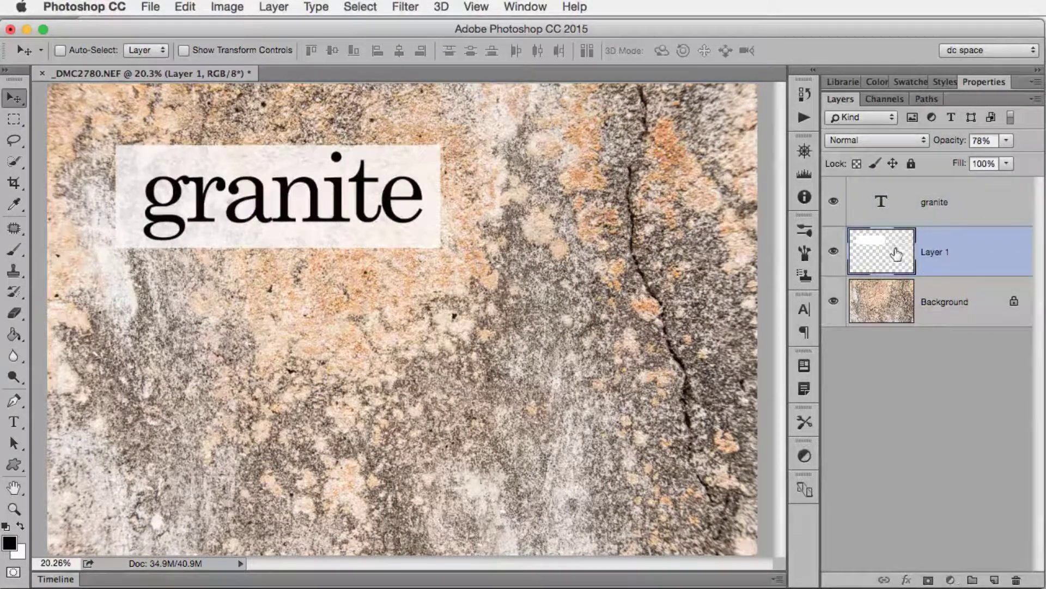
left_click_drag(952, 140, 1016, 148)
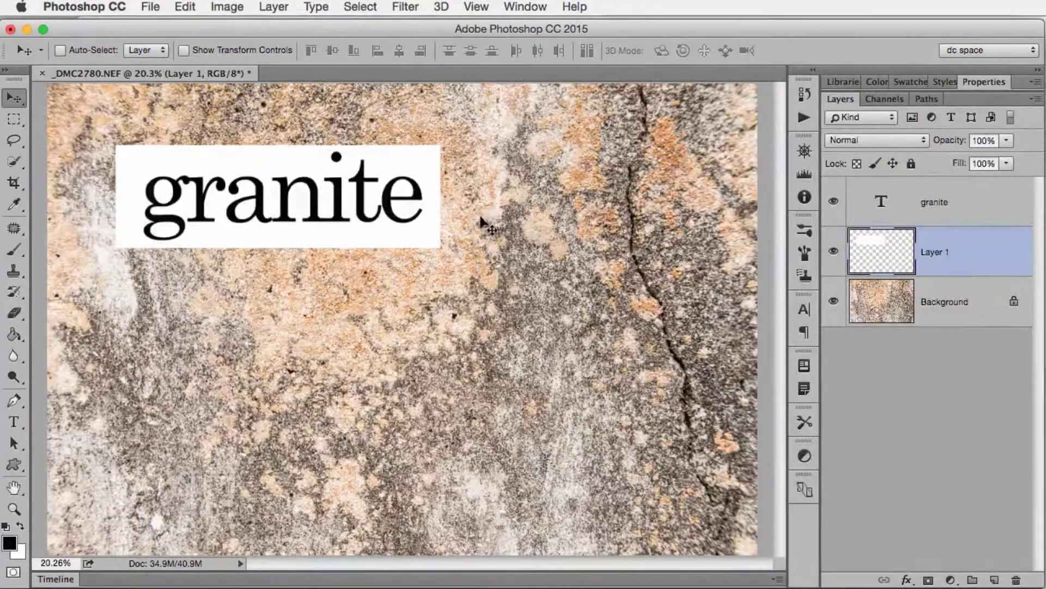
- Save the layered document in Photoshop format as granite.psd in the beg folder
left_click(150, 7)
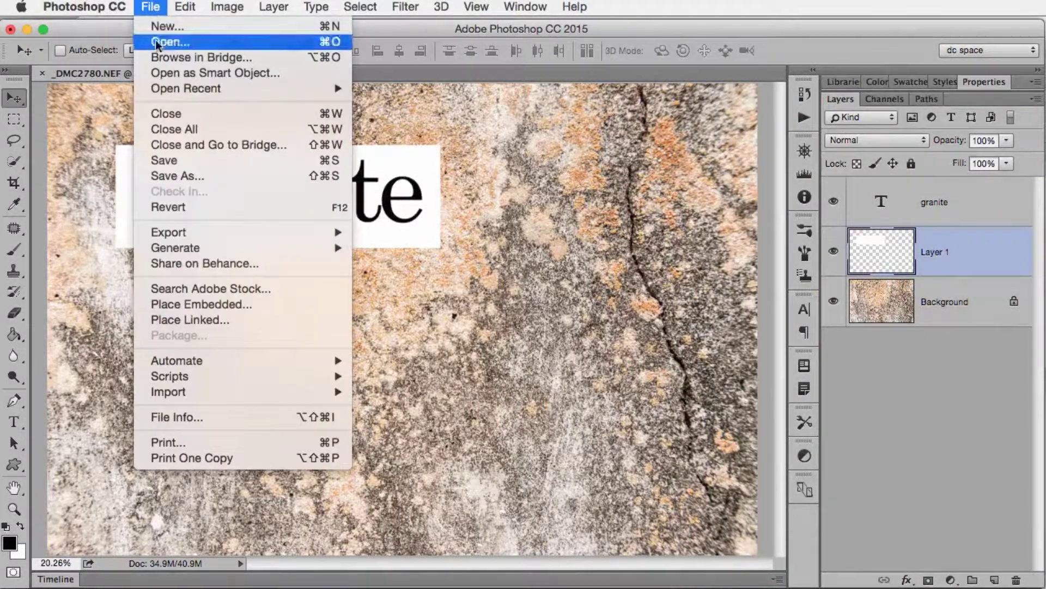
left_click(163, 161)
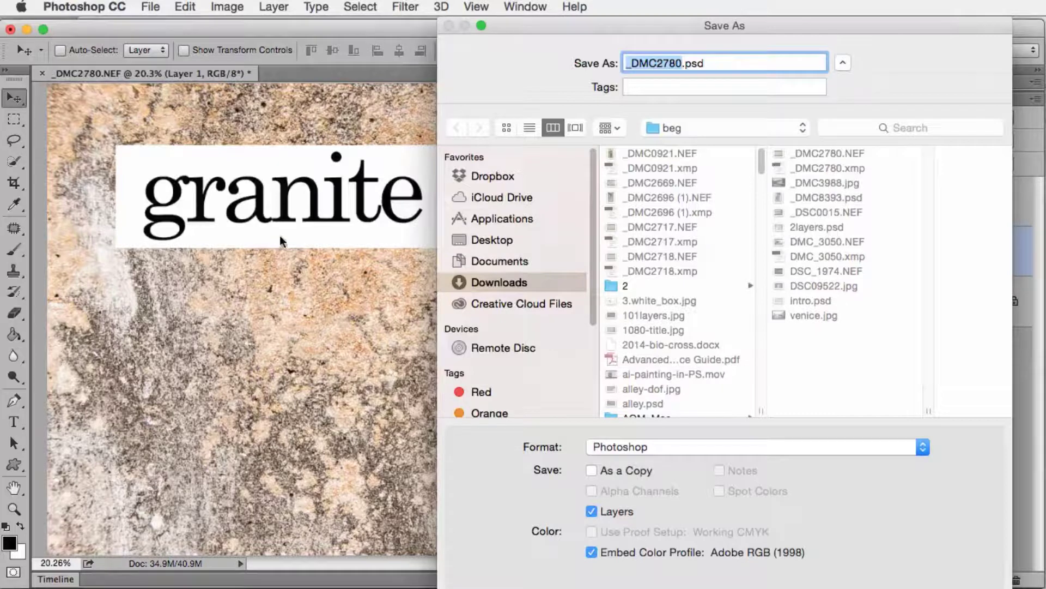
left_click(615, 448)
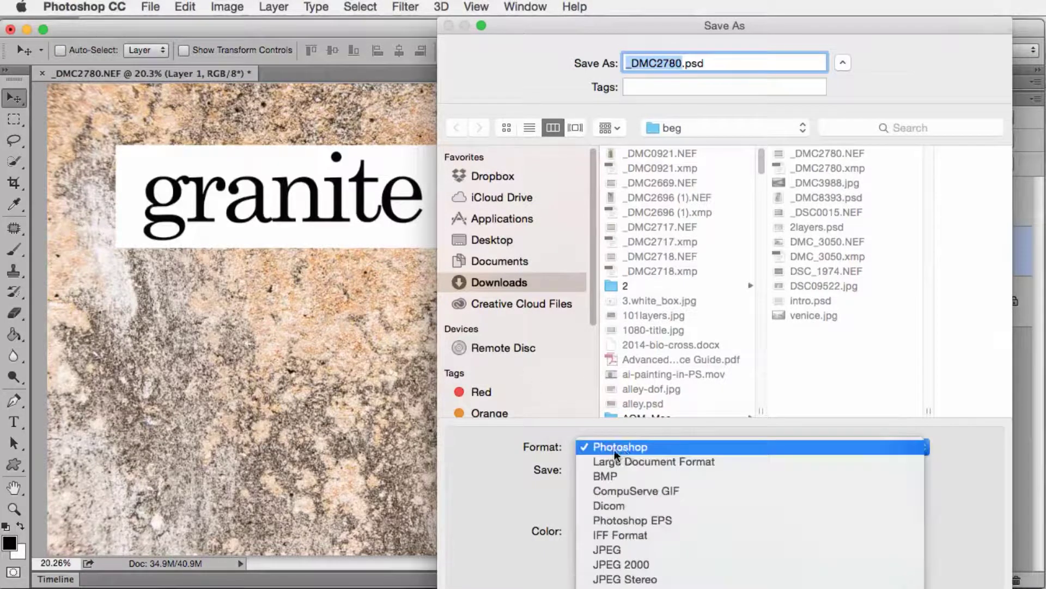
left_click(620, 449)
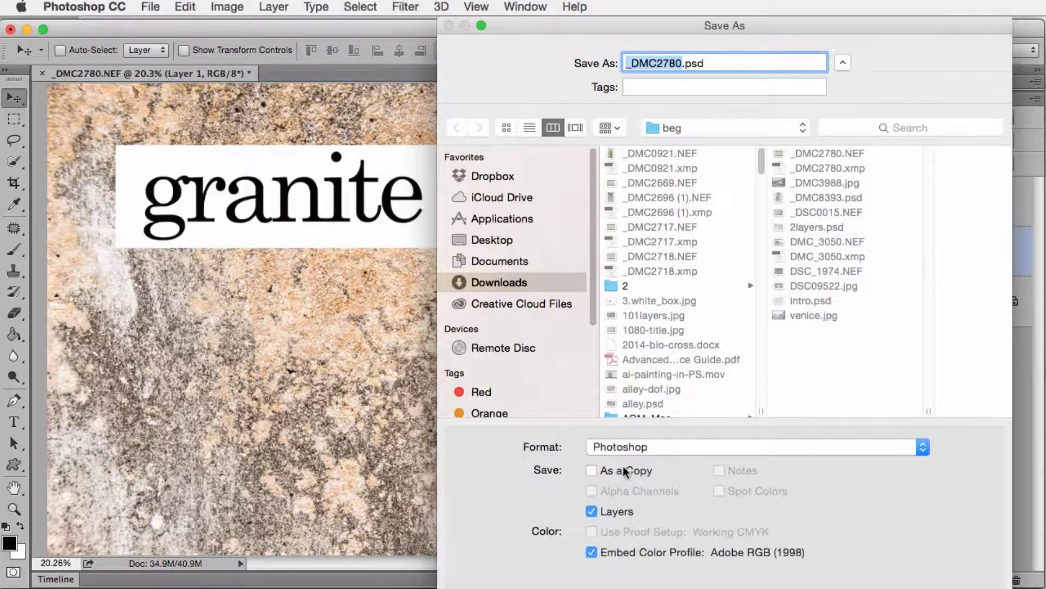
type("granite")
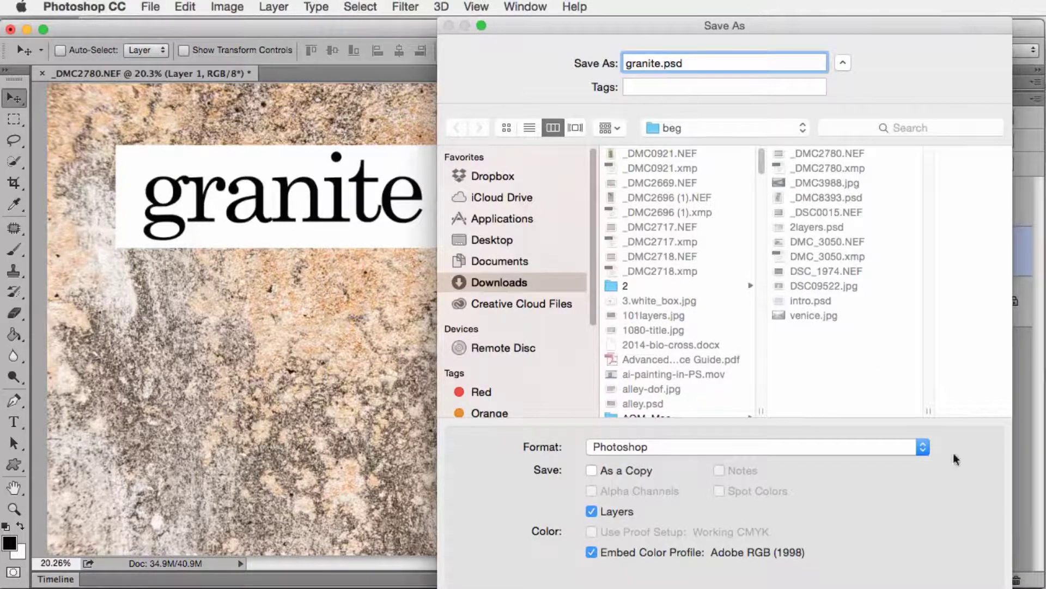
key("Return")
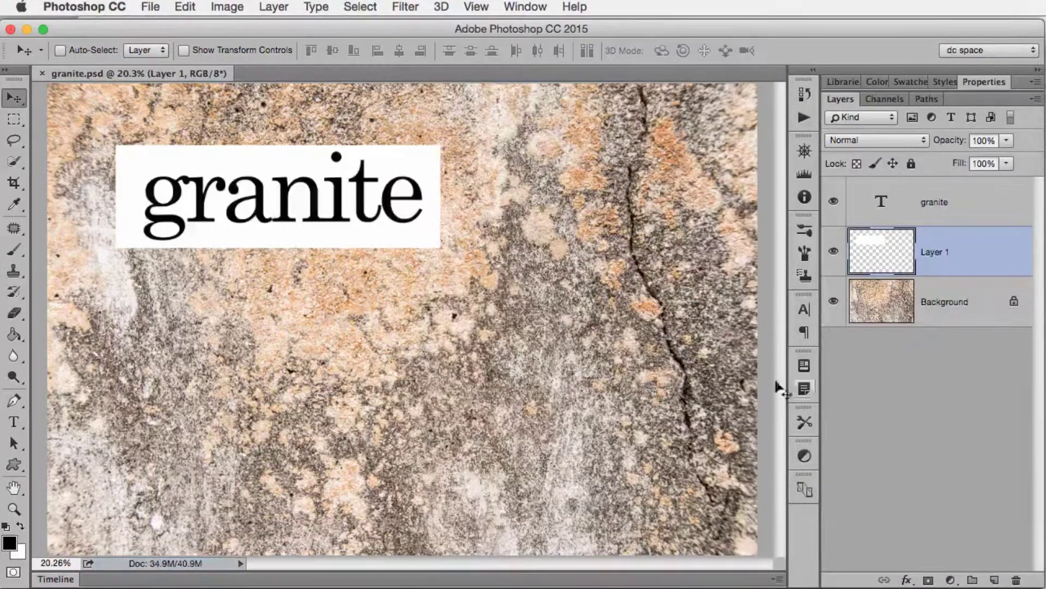
- Switch to Adobe Bridge, find granite.psd in the beg folder and open it in Photoshop
left_click(148, 8)
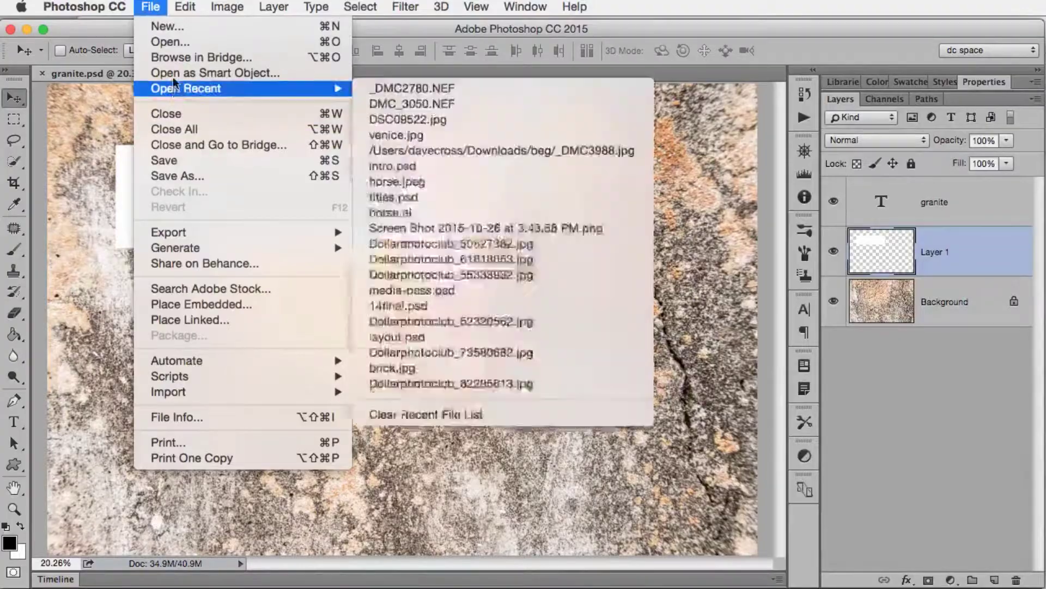
left_click(175, 56)
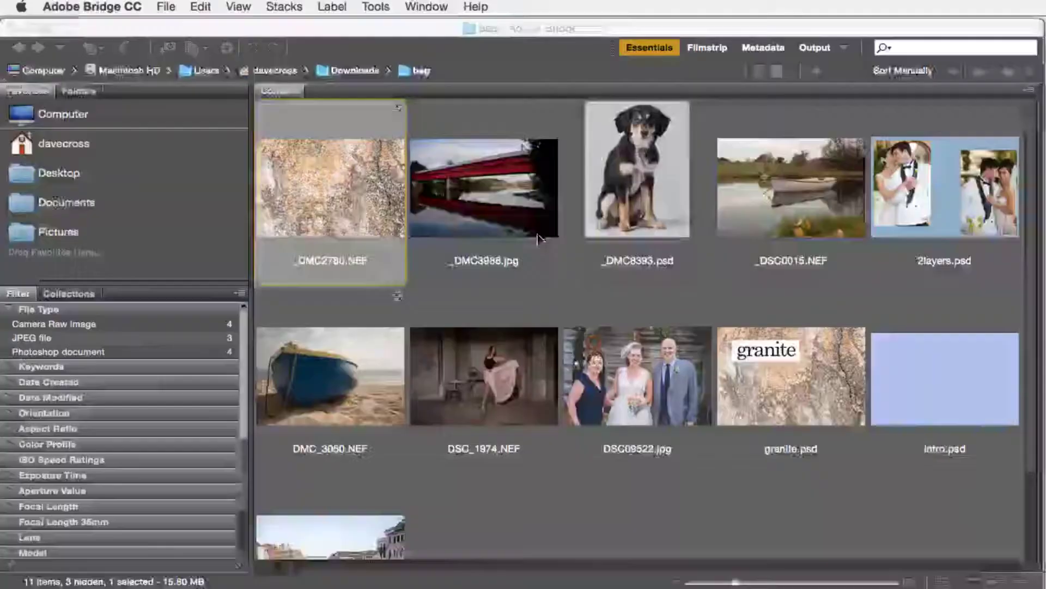
left_click(809, 395)
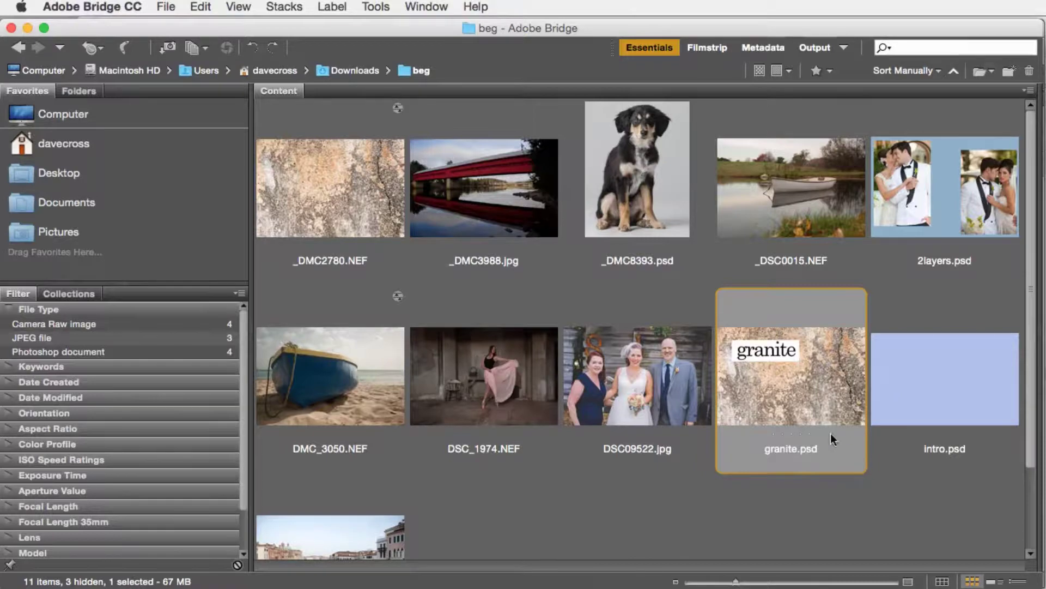
double_click(797, 395)
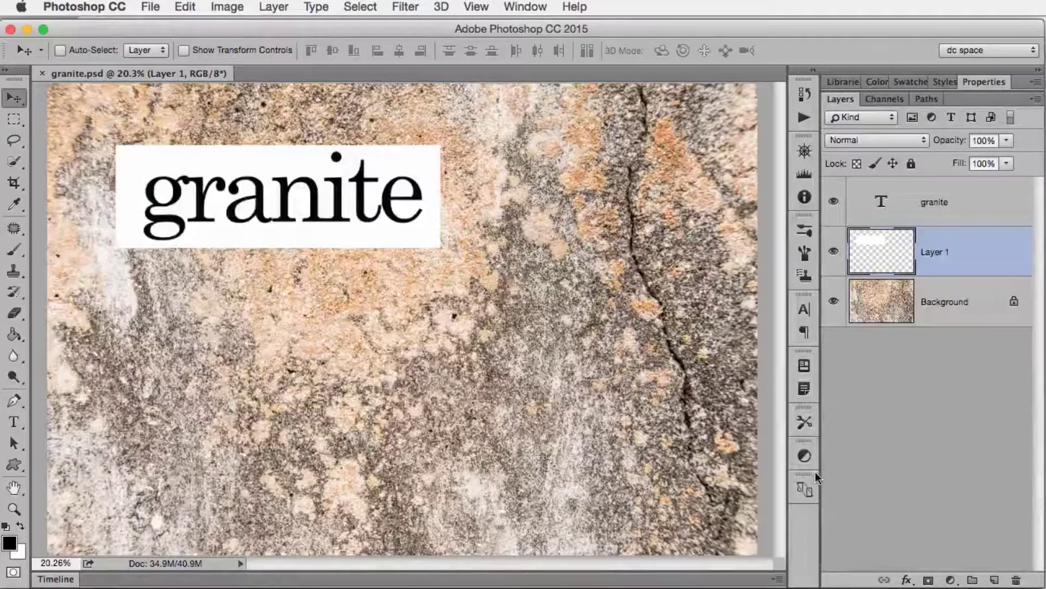
- Add a Hue/Saturation adjustment layer above the Background with Saturation +38 and Hue -22, and collapse its settings
left_click(920, 306)
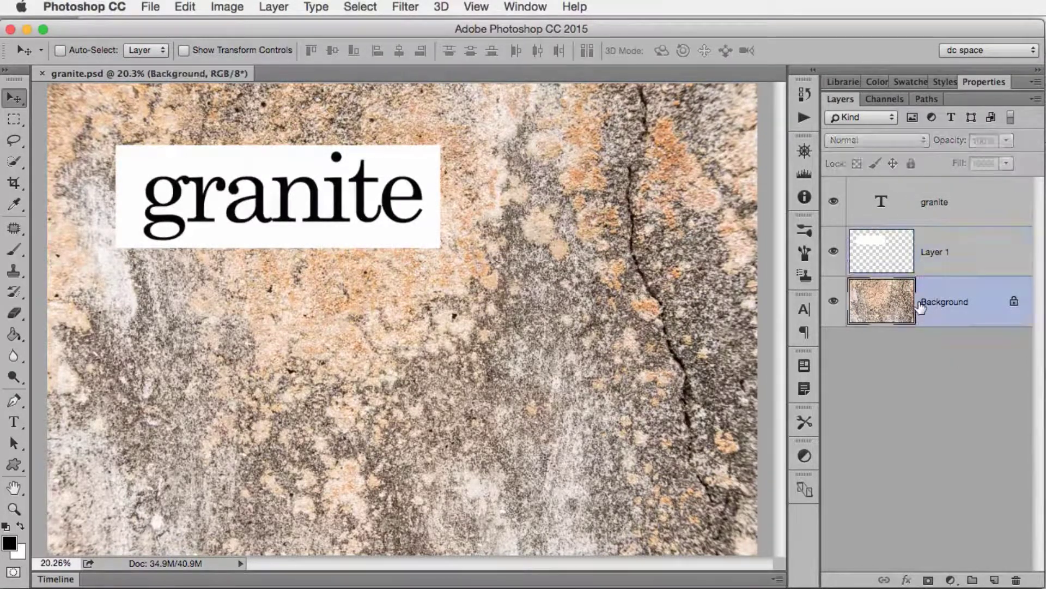
left_click(805, 455)
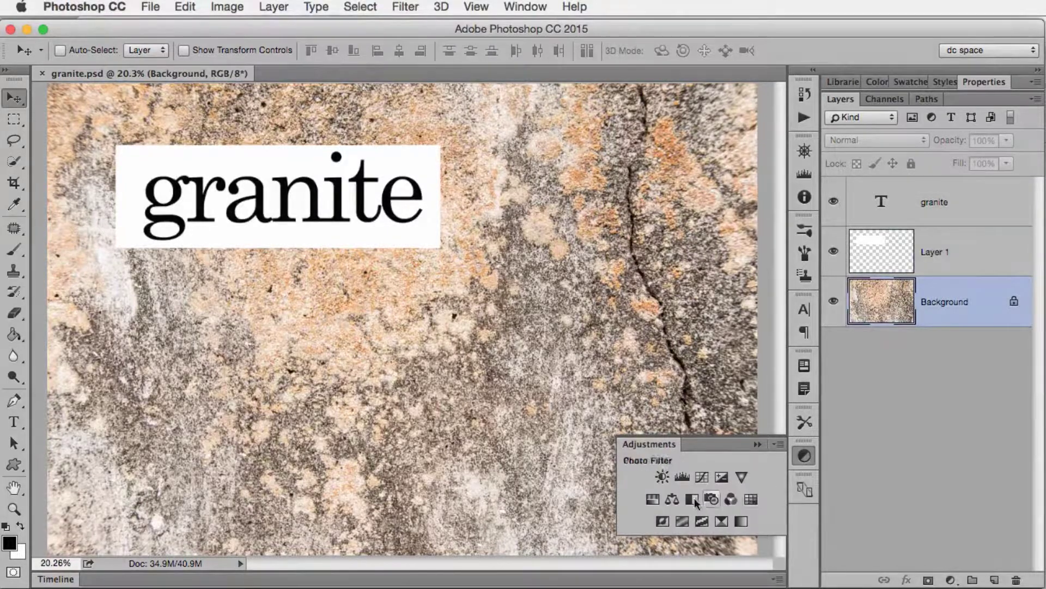
left_click(653, 499)
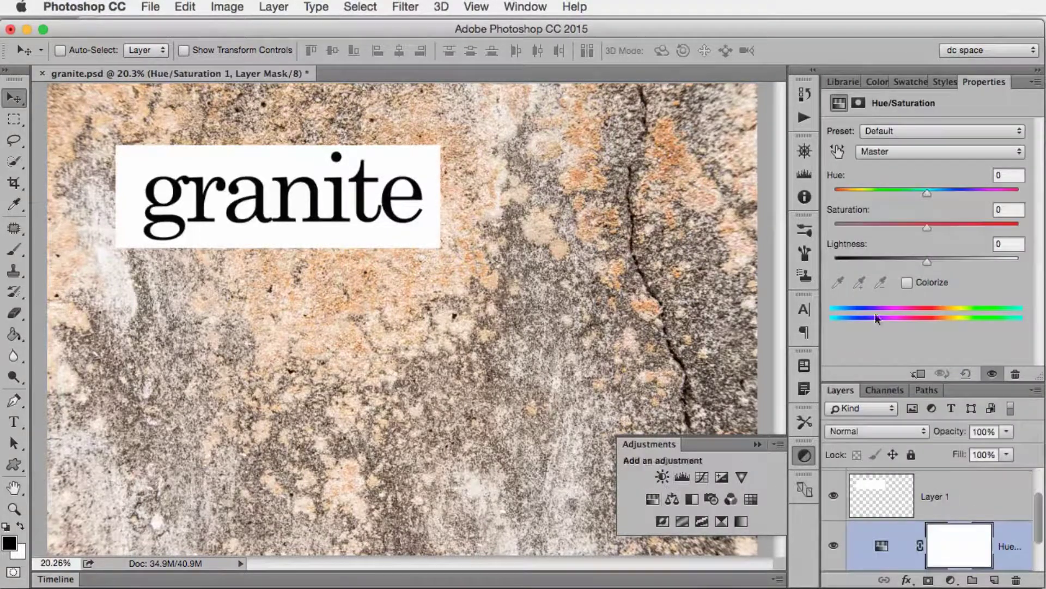
left_click_drag(927, 227, 962, 227)
left_click_drag(927, 197, 906, 197)
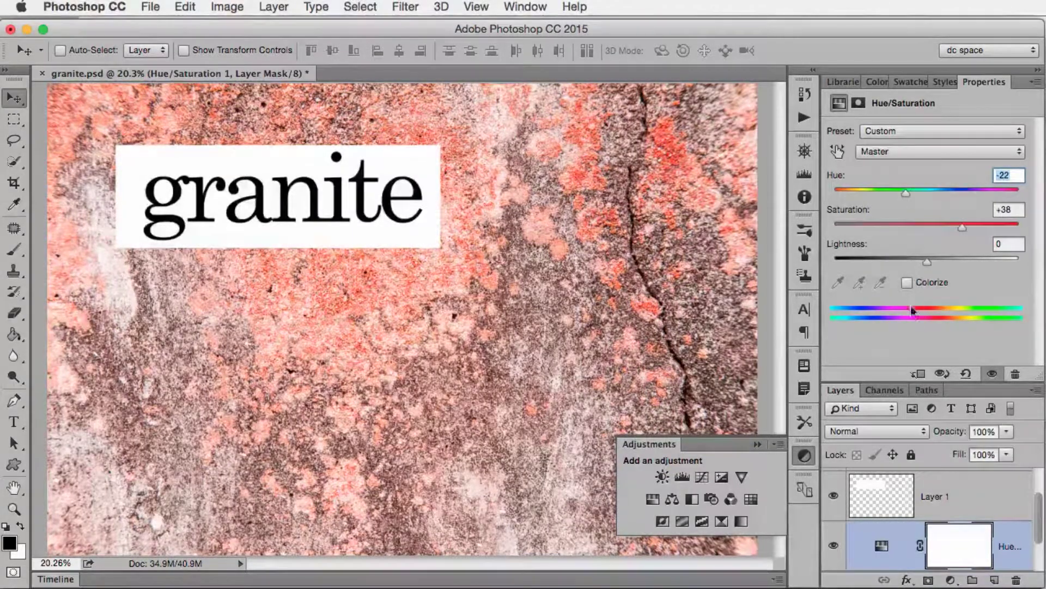
left_click(757, 444)
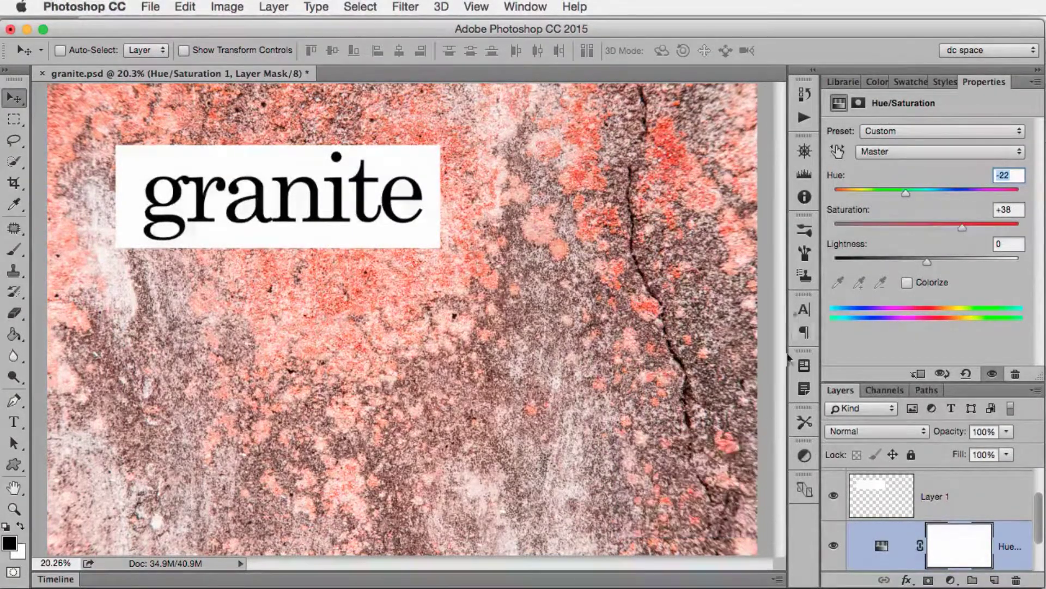
double_click(986, 81)
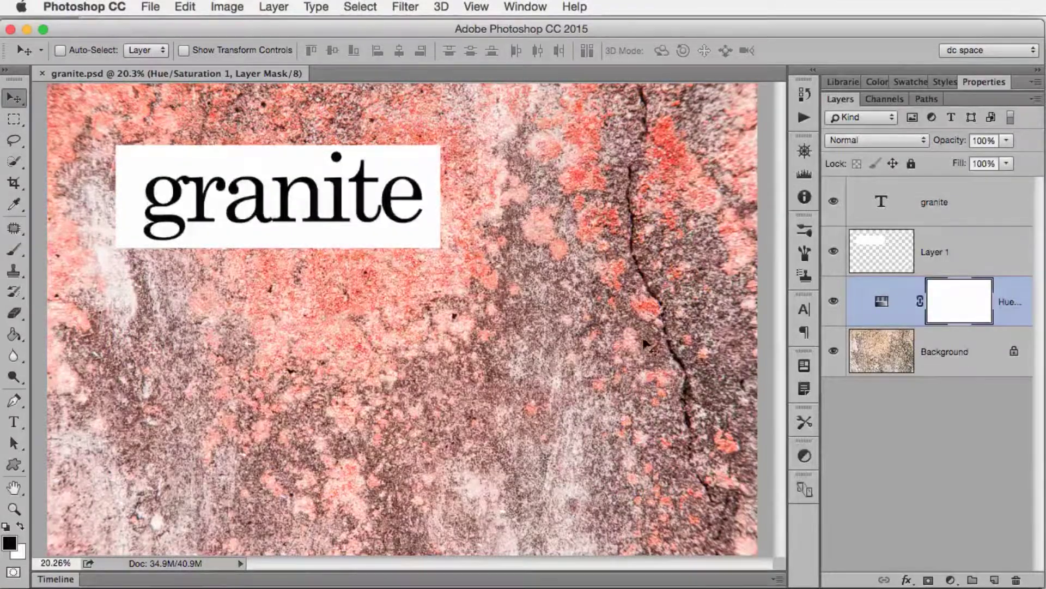
- Switch to Adobe Bridge and view the granite.psd thumbnail in the beg folder
left_click(158, 4)
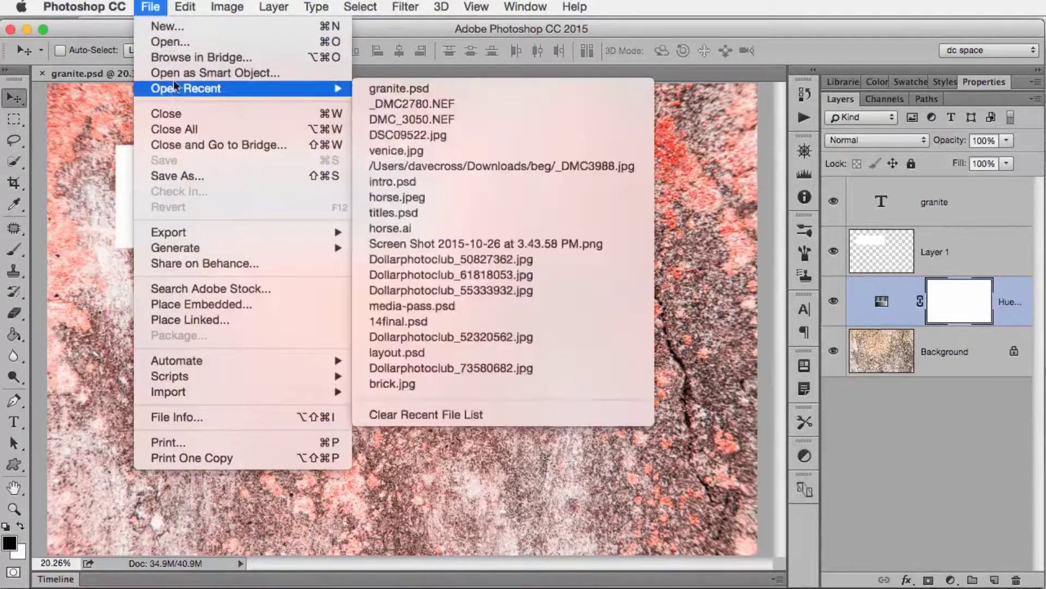
left_click(177, 65)
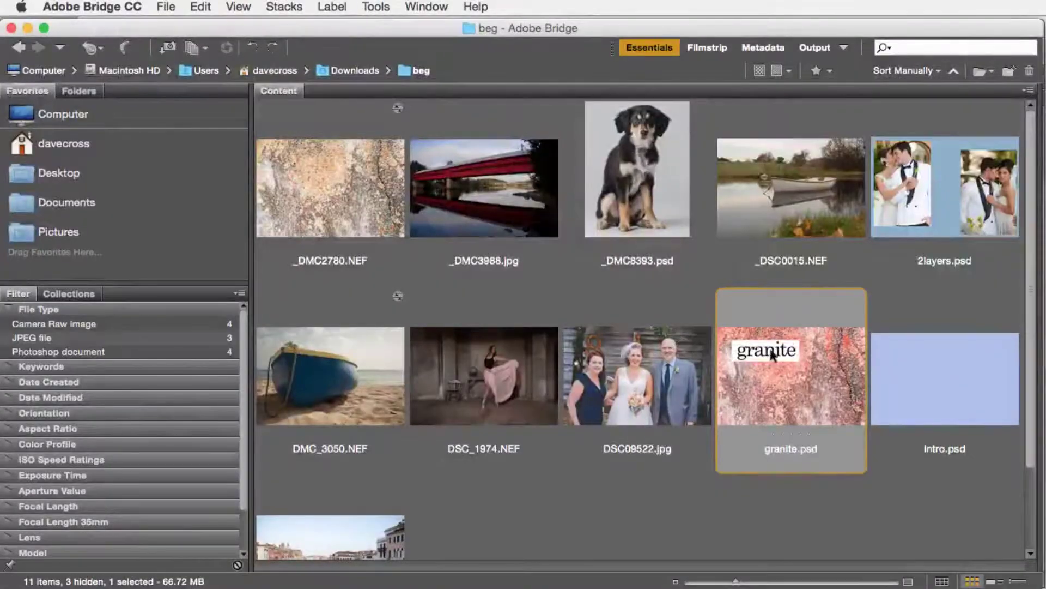
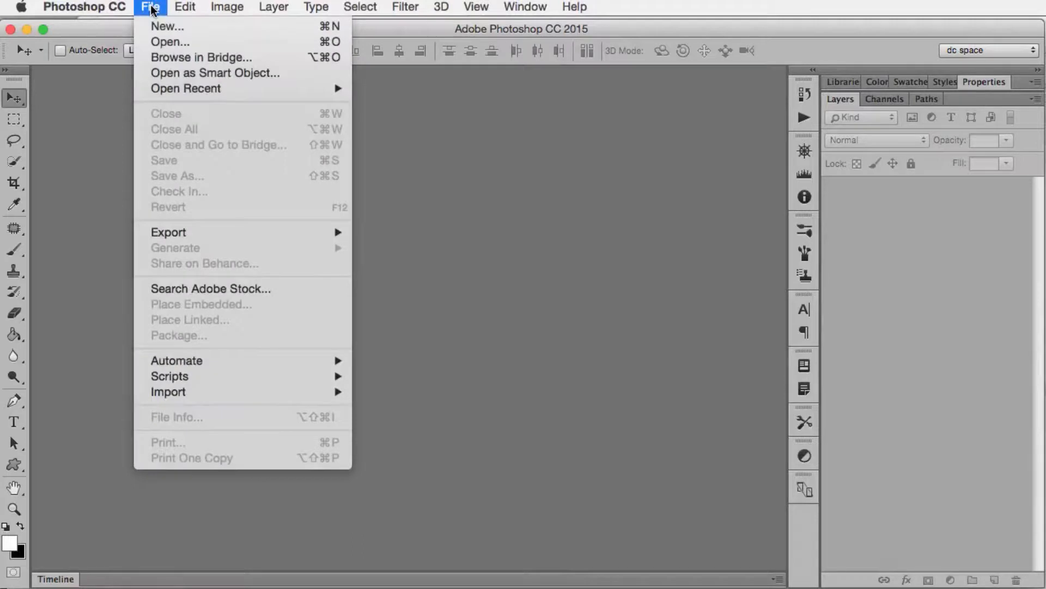
- Start a new document, try the U.S. Paper and Photo document types, and review the available photo sizes
left_click(162, 29)
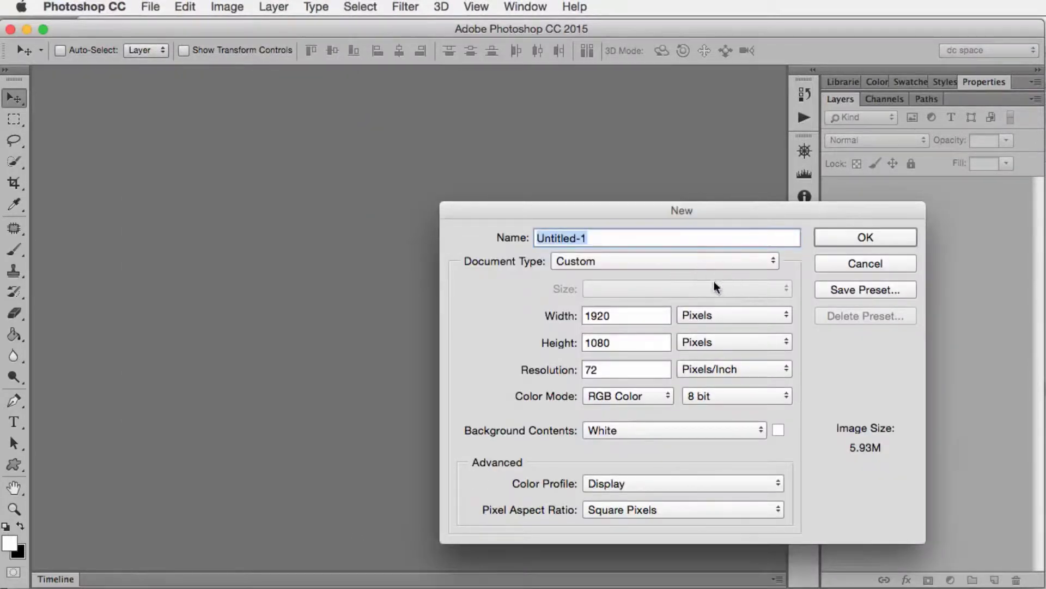
left_click(638, 264)
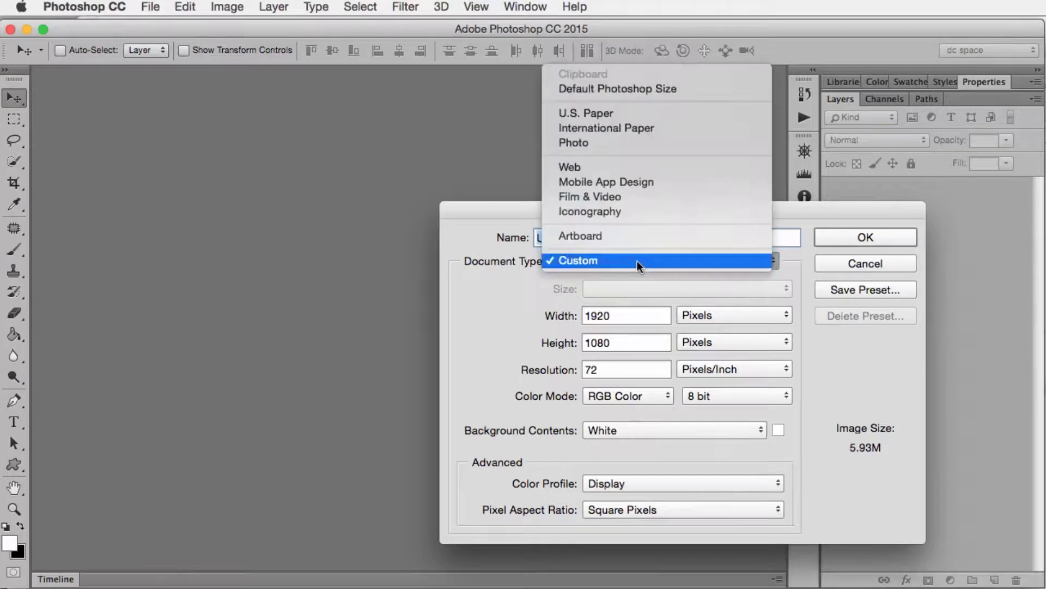
left_click(691, 114)
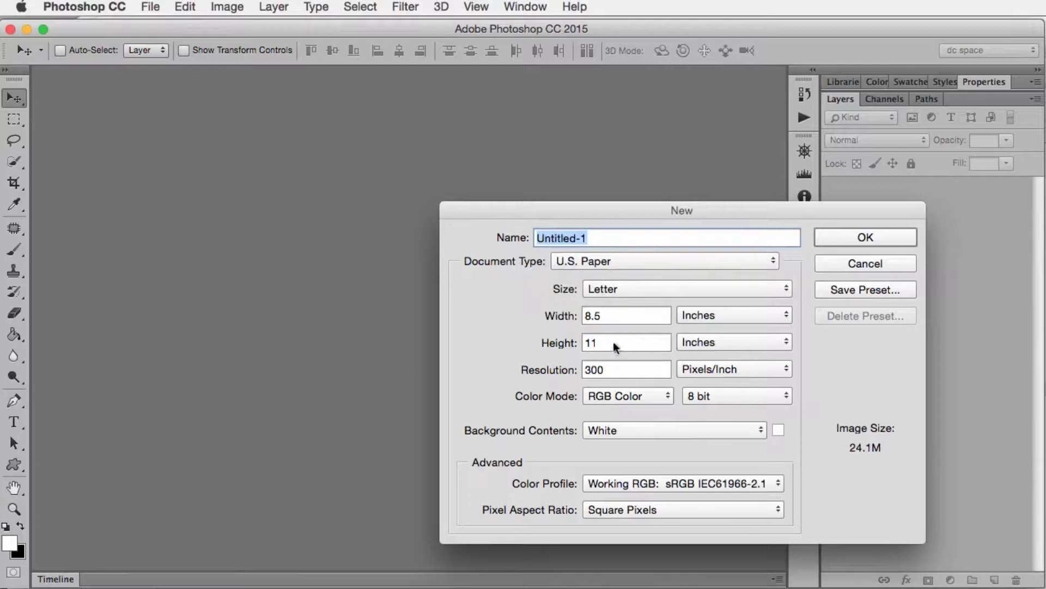
left_click(607, 263)
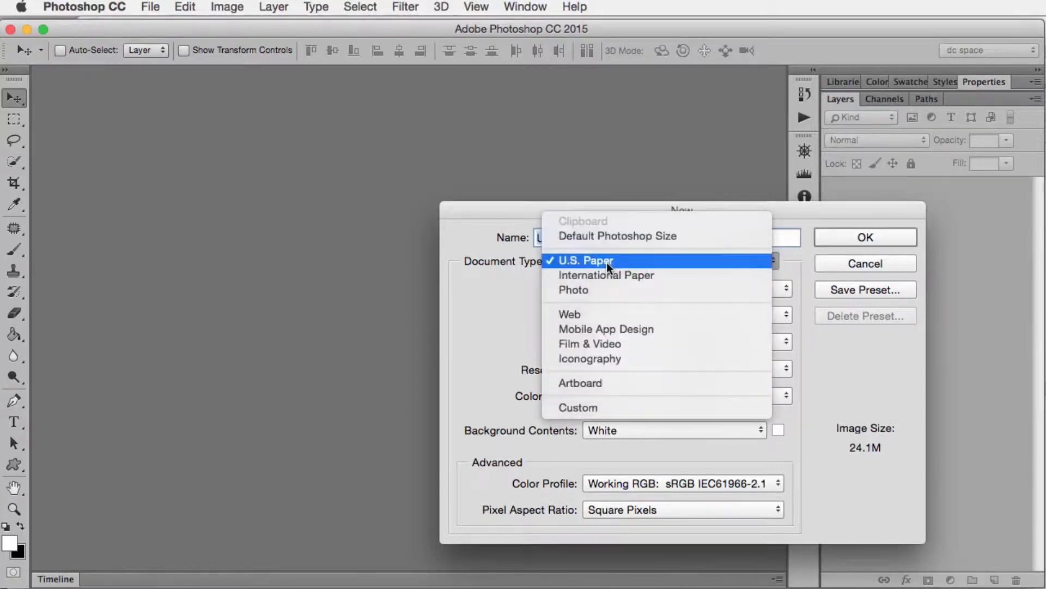
left_click(610, 289)
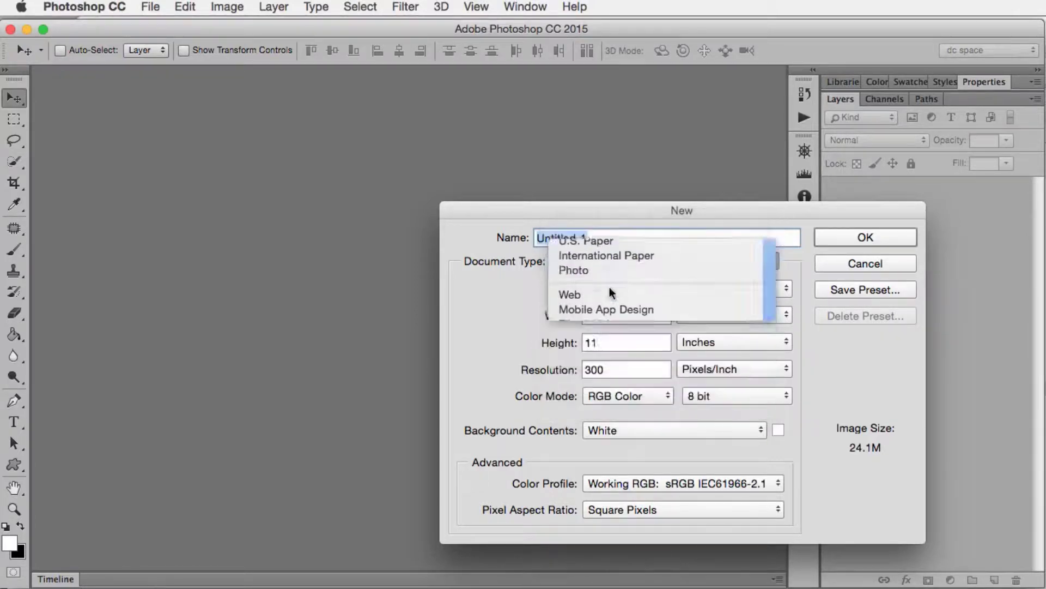
left_click(625, 289)
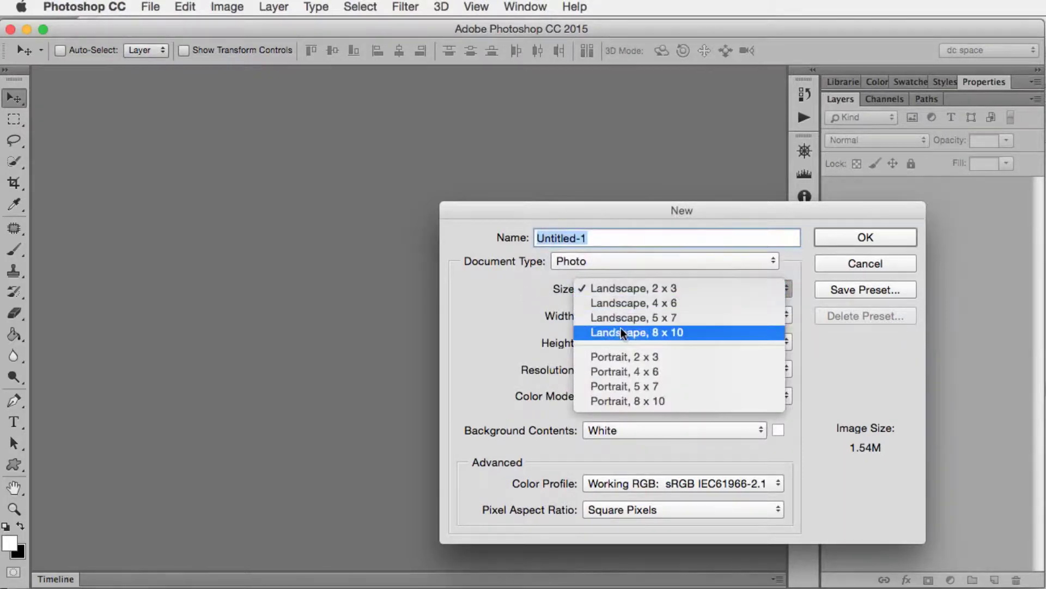
left_click(510, 327)
- Try the Web document type and review its artboard sizes, keeping Web Most Common (1366, 768)
left_click(599, 261)
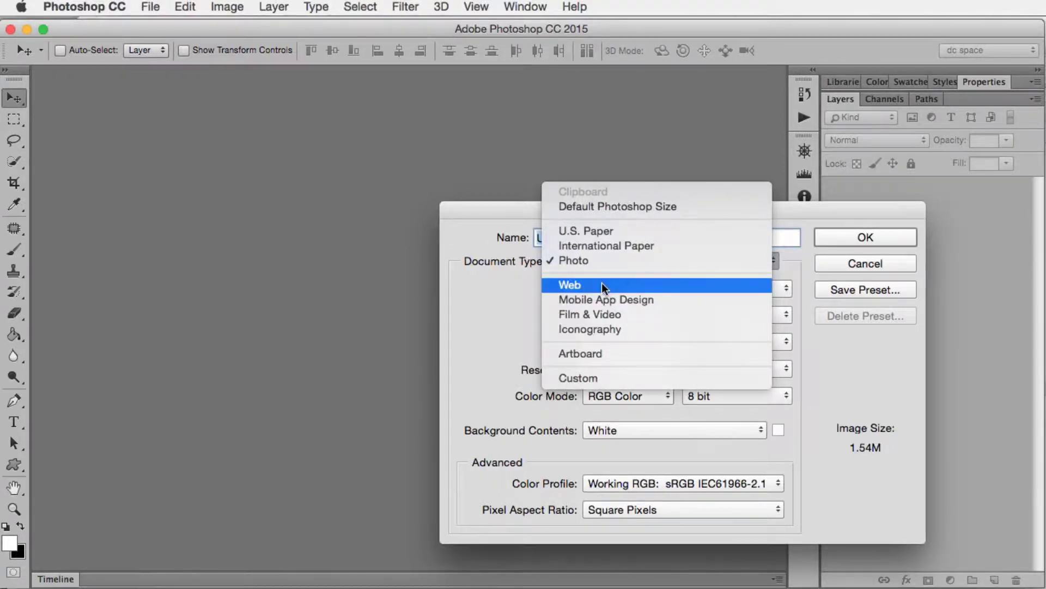
left_click(601, 284)
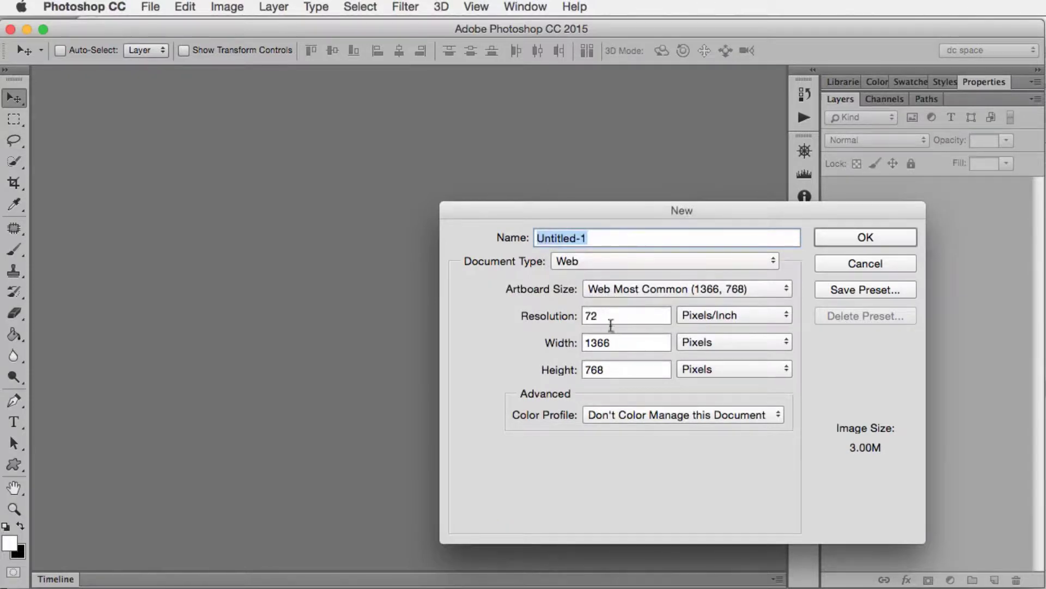
left_click(610, 290)
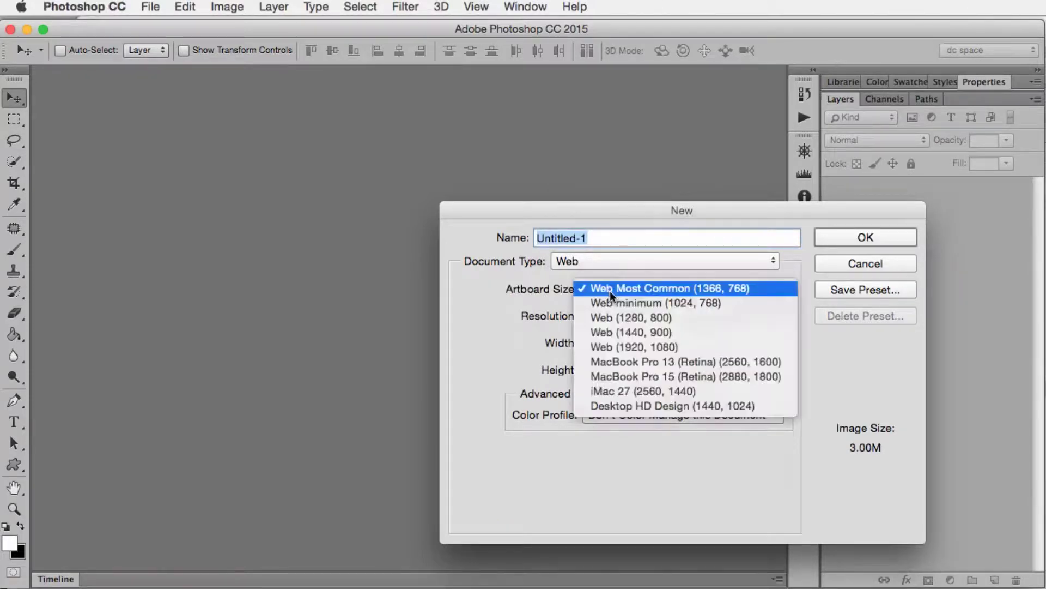
left_click(607, 290)
- Set the new document to Custom with a width of 1000 pixels and a height of 650 pixels
left_click(596, 263)
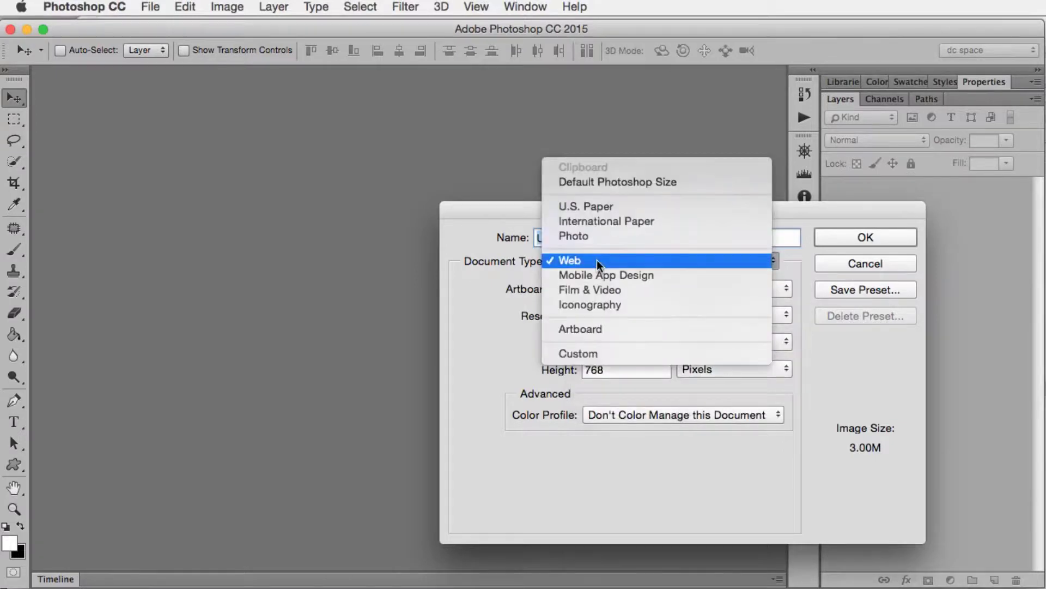
left_click(605, 352)
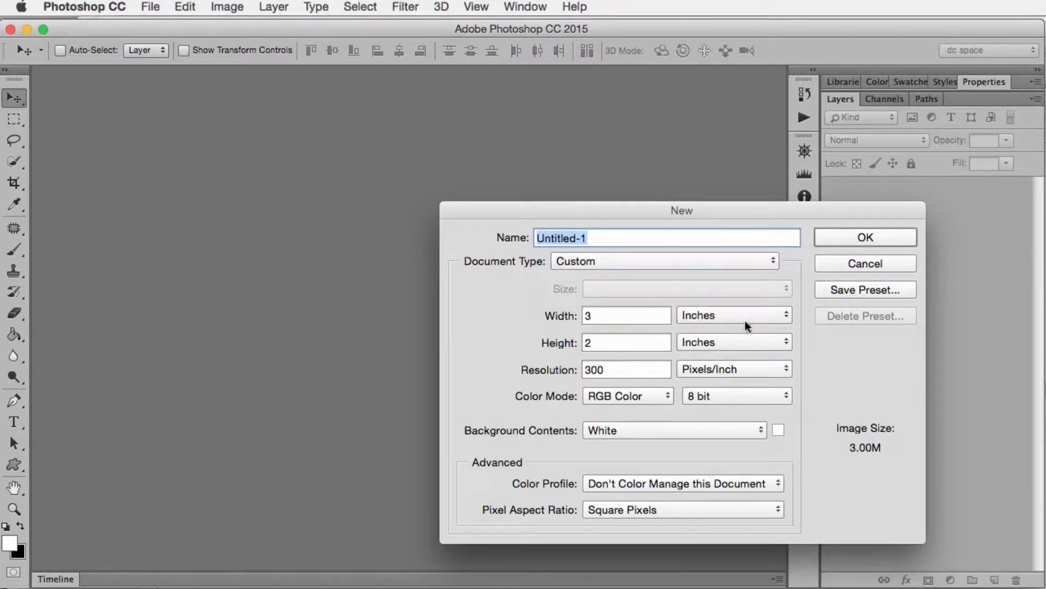
left_click(716, 315)
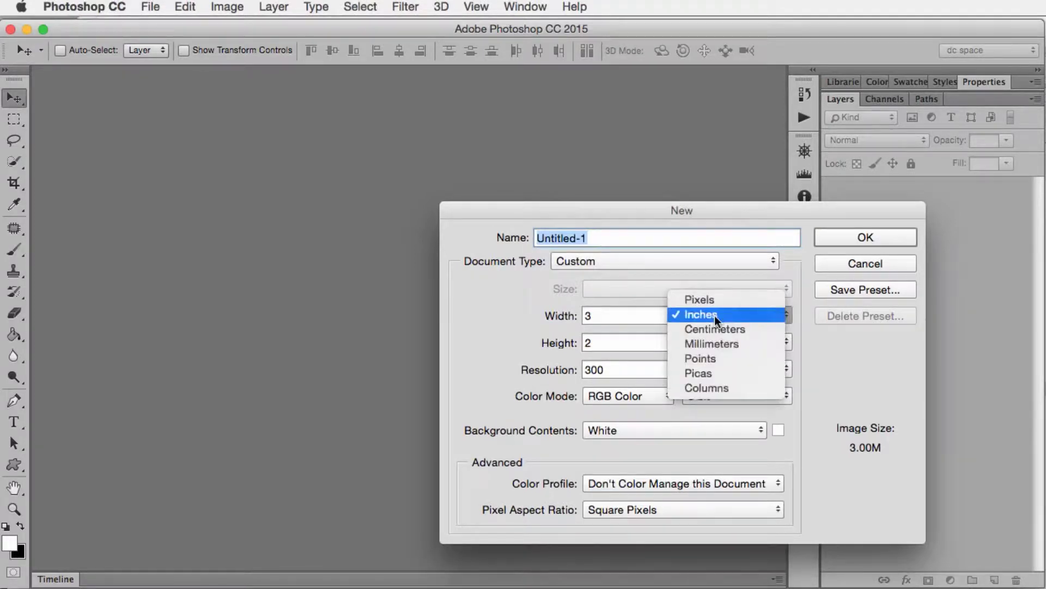
left_click(714, 299)
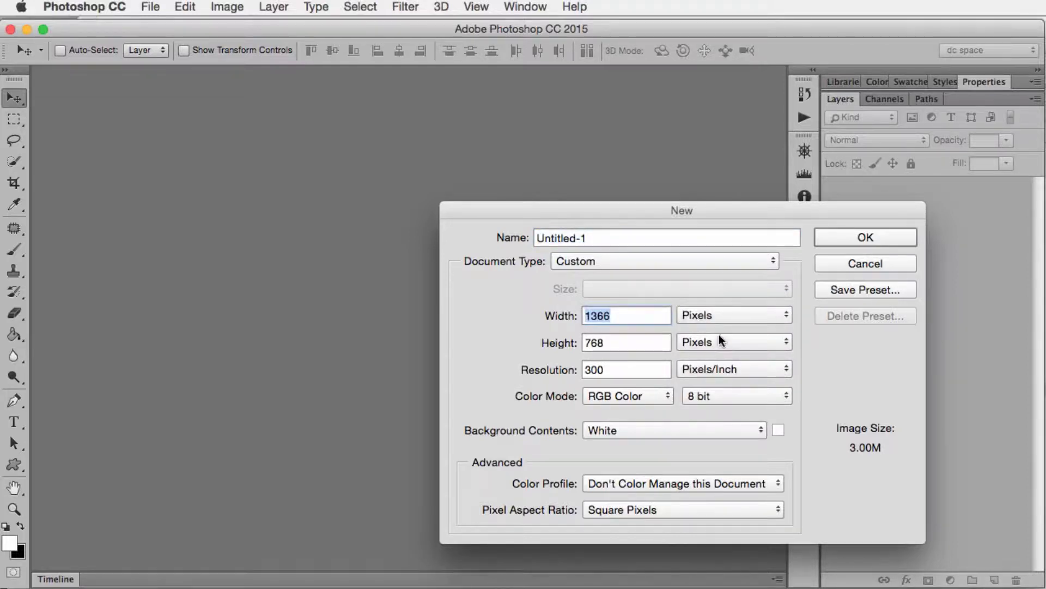
type("1000")
key("Tab")
type("650")
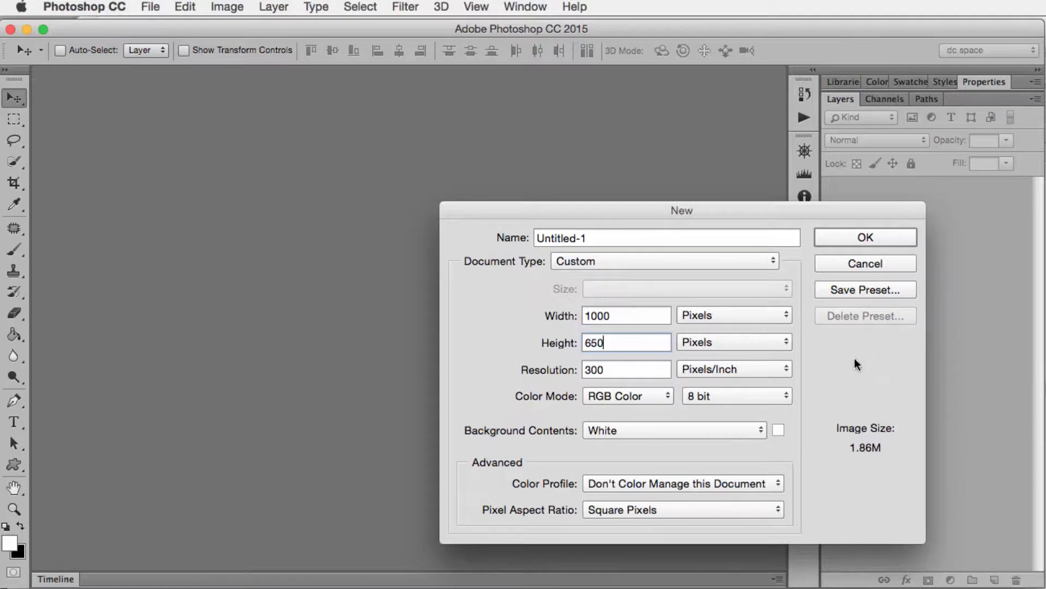
- Switch the new document's width units to inches
double_click(649, 313)
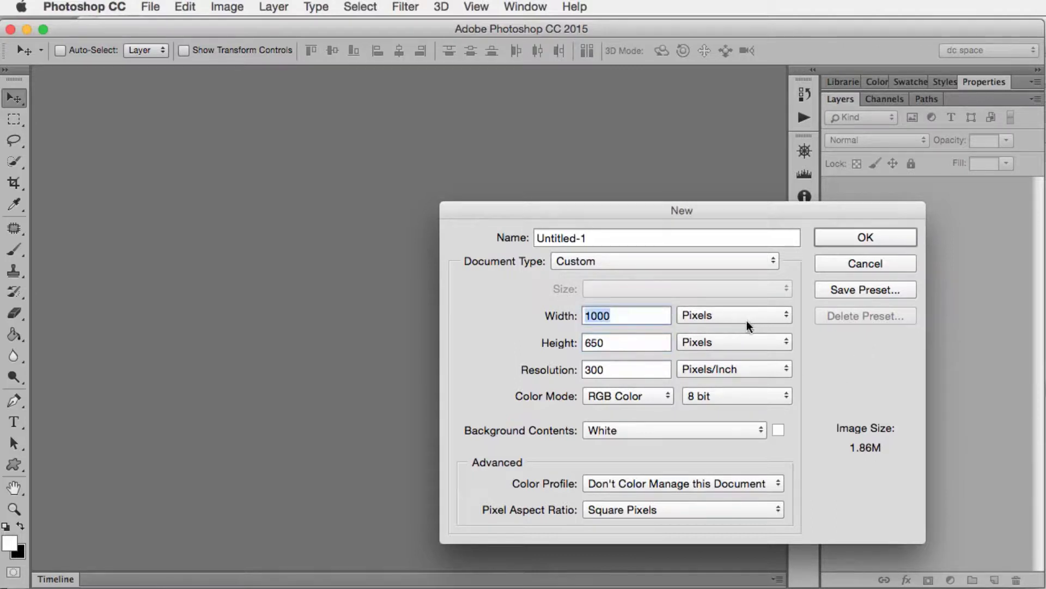
left_click(738, 316)
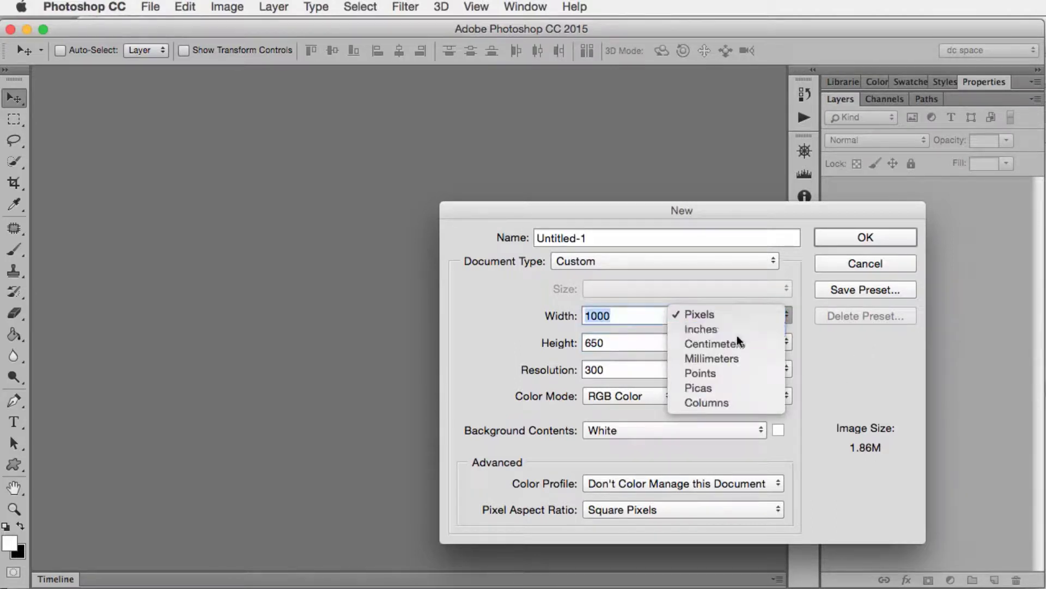
left_click(722, 329)
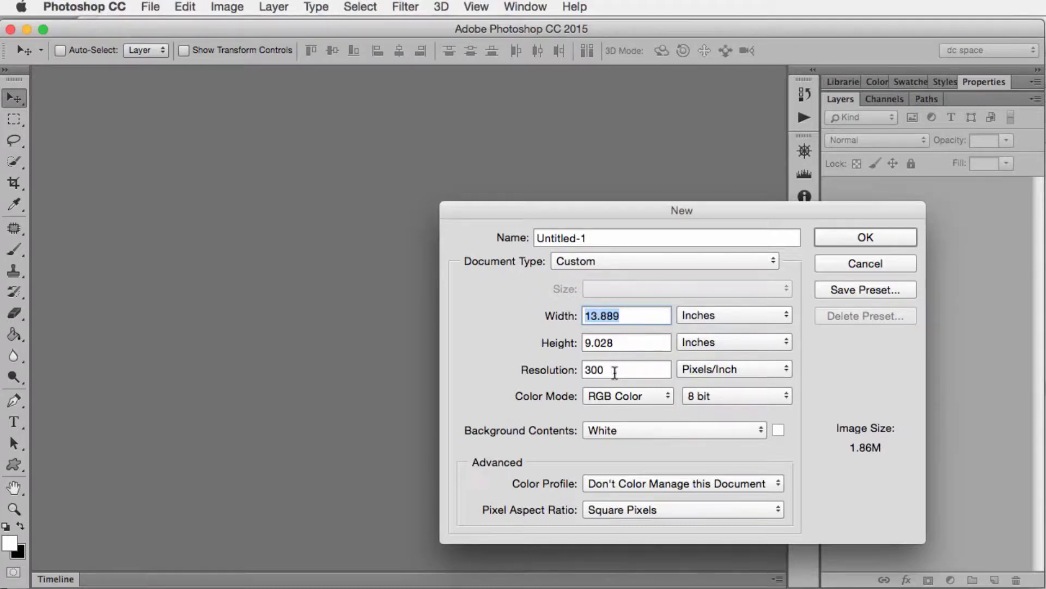
- Switch the new document's size units back to pixels and create the document
left_click(685, 314)
left_click(684, 306)
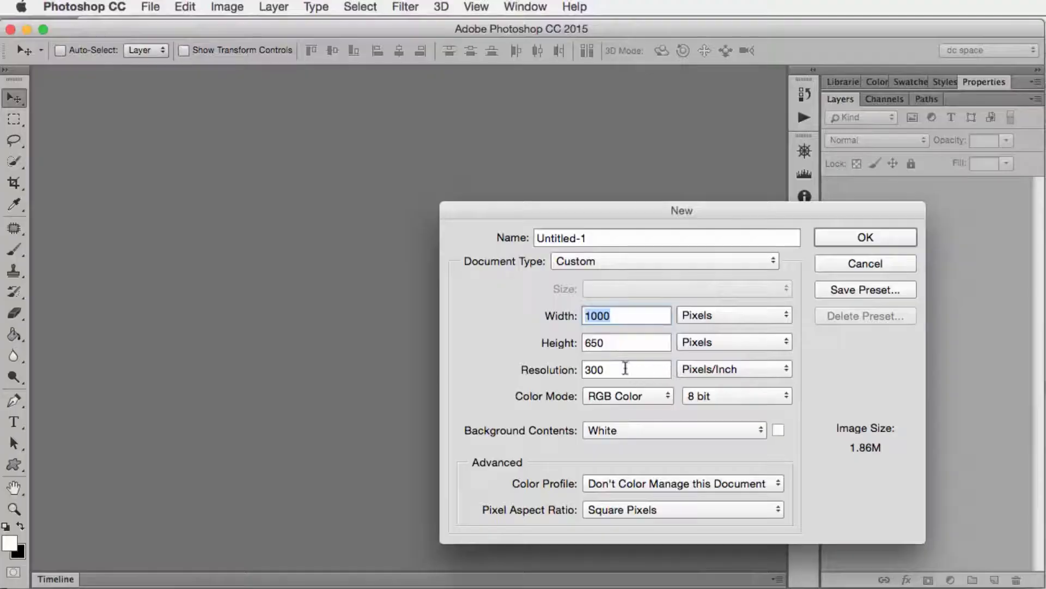
left_click(829, 236)
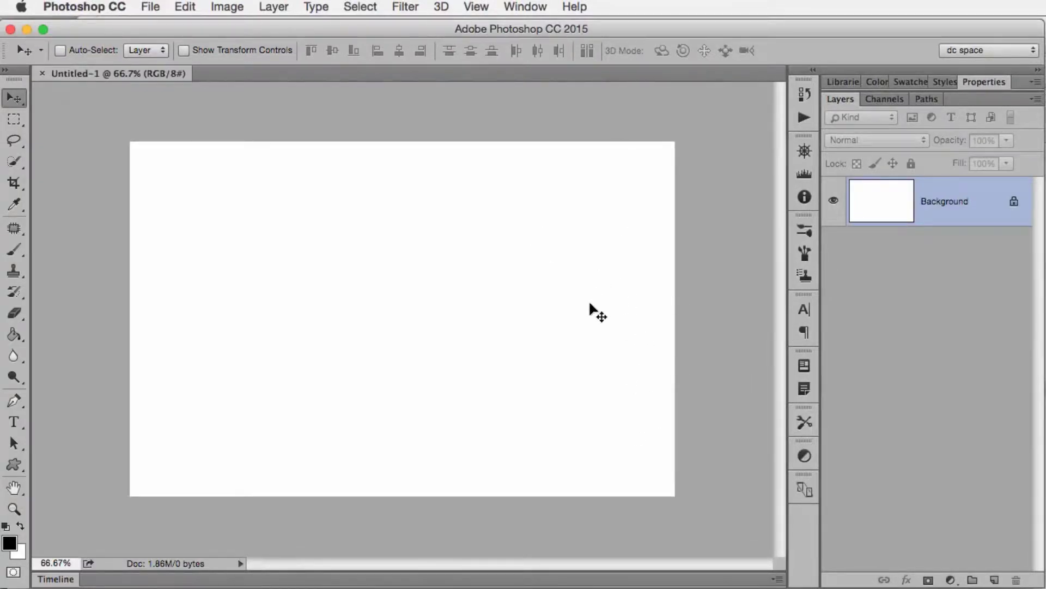
- Examine the blank document's dimensions and resolution in Image Size, and leave without changing them
left_click(229, 6)
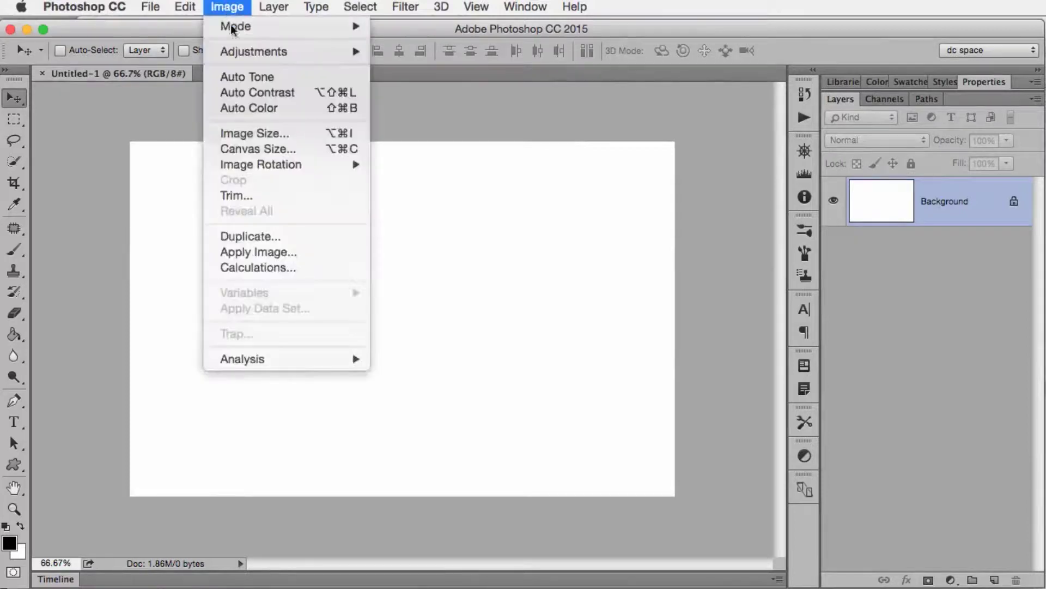
left_click(355, 133)
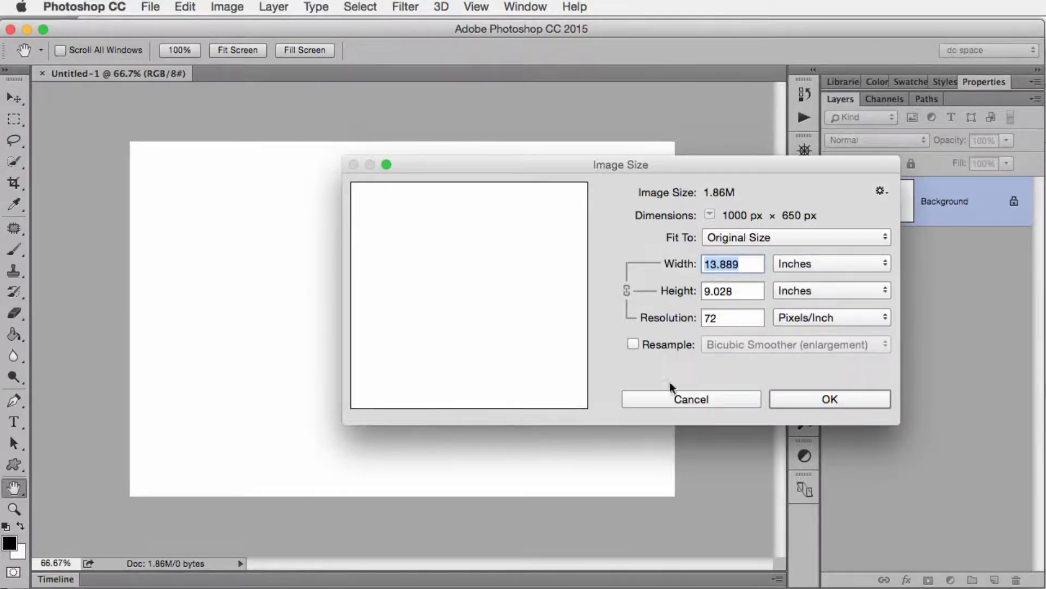
left_click(680, 399)
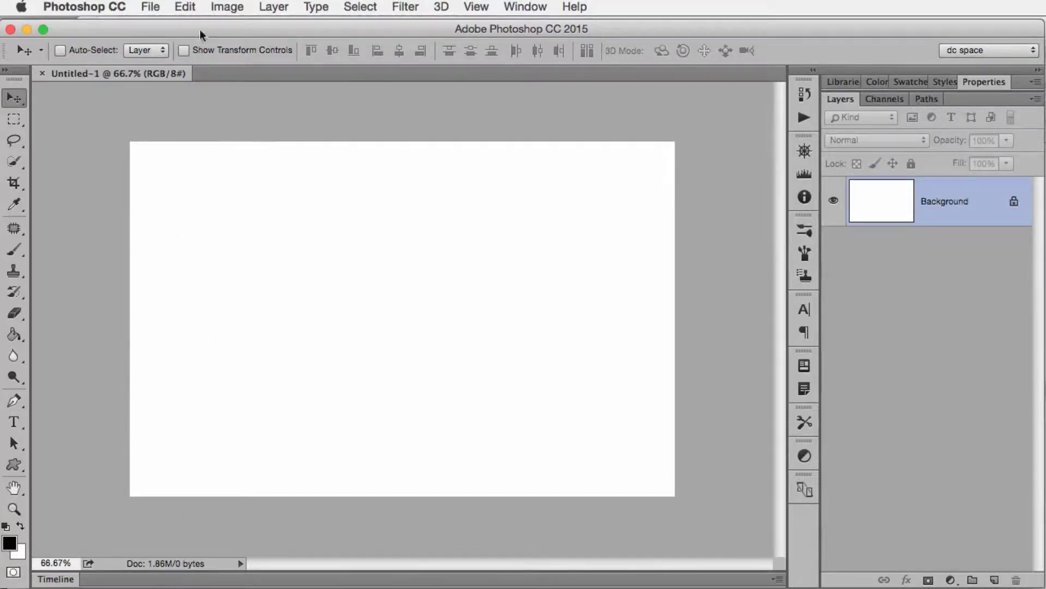
- Enlarge the canvas to 1200 by 850 pixels with Relative off, and undo the resize
left_click(219, 5)
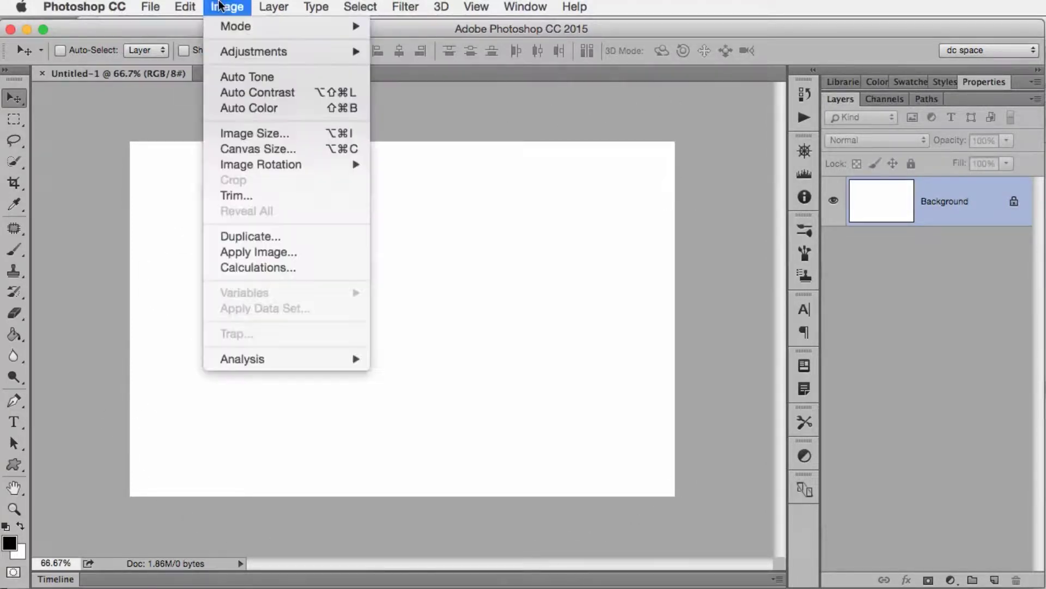
left_click(254, 149)
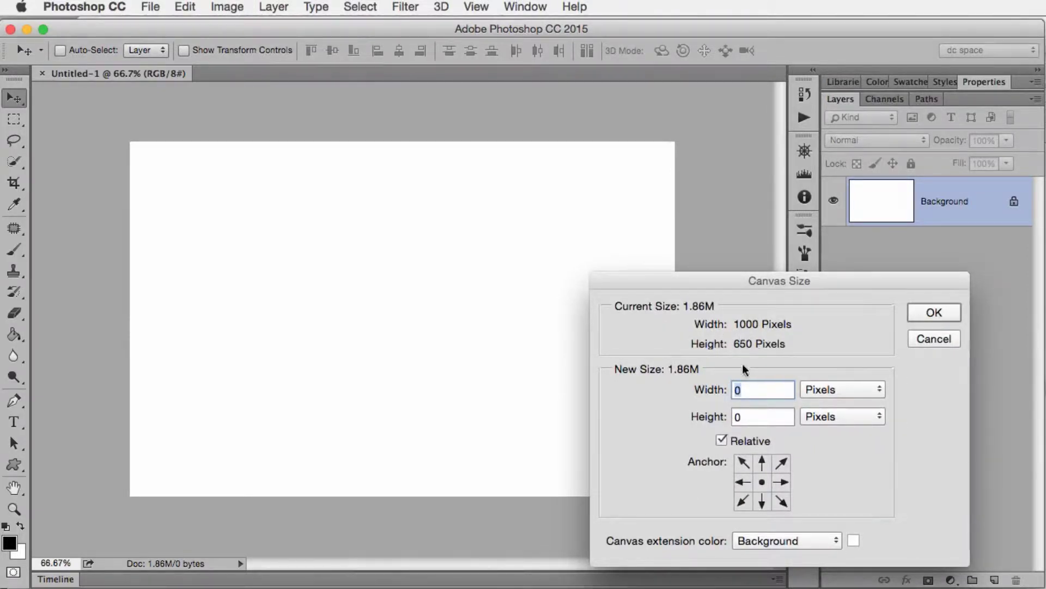
left_click(722, 442)
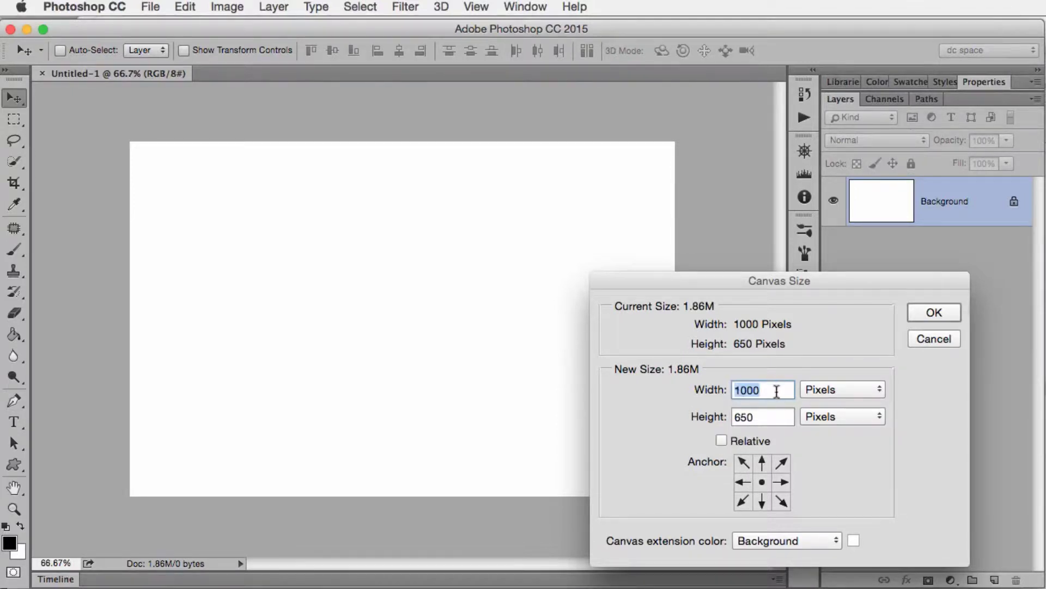
type("1200")
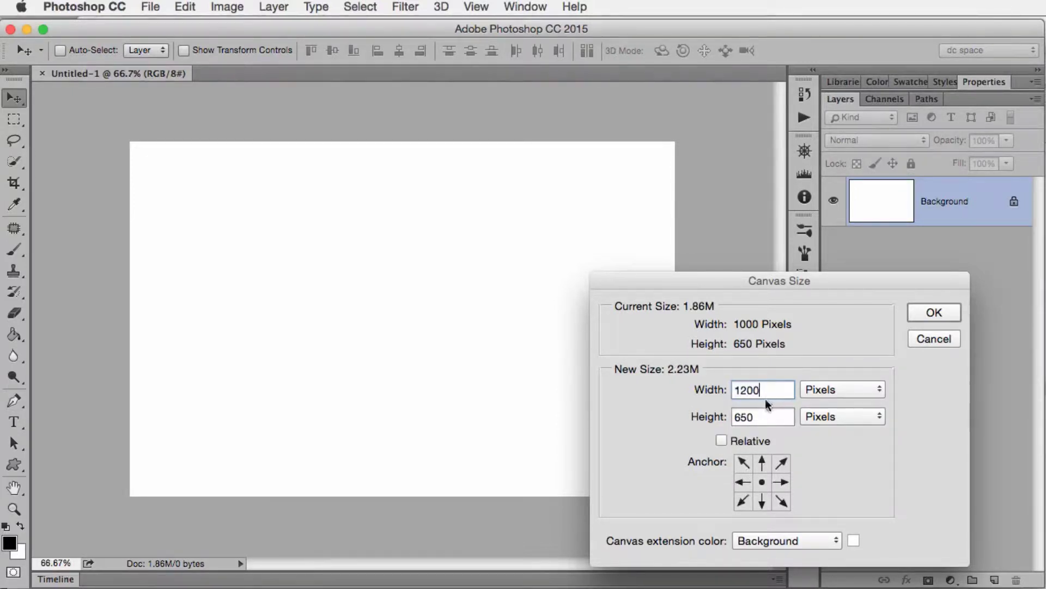
key("Tab")
type("850")
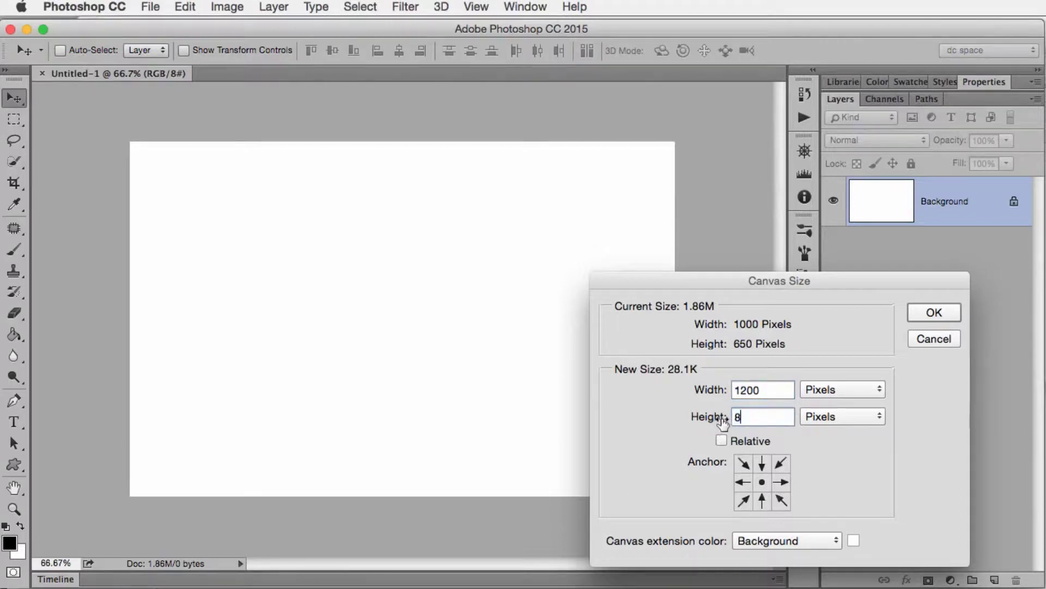
left_click(913, 316)
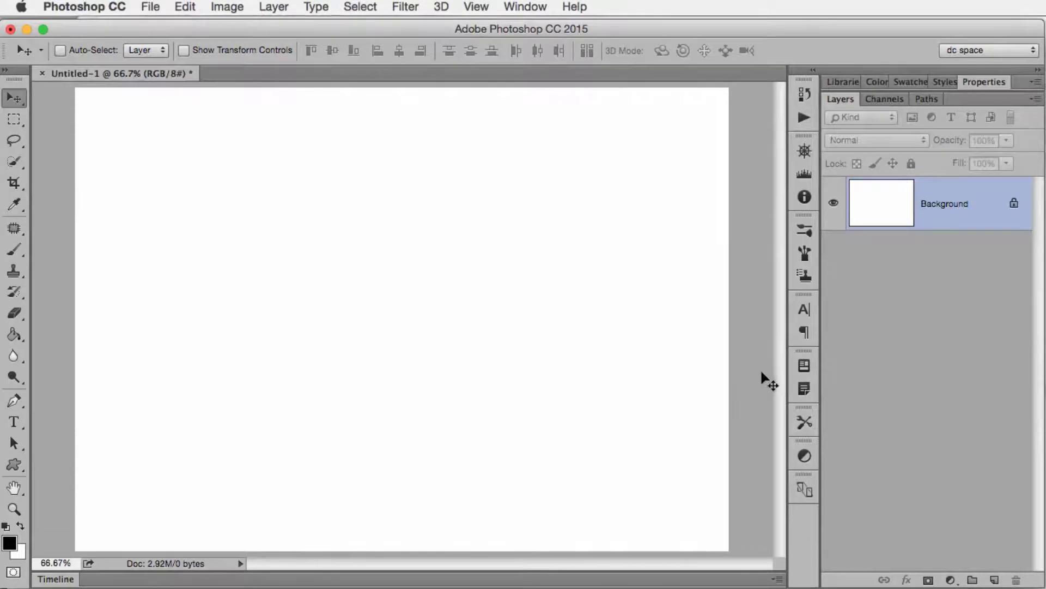
key("super+z")
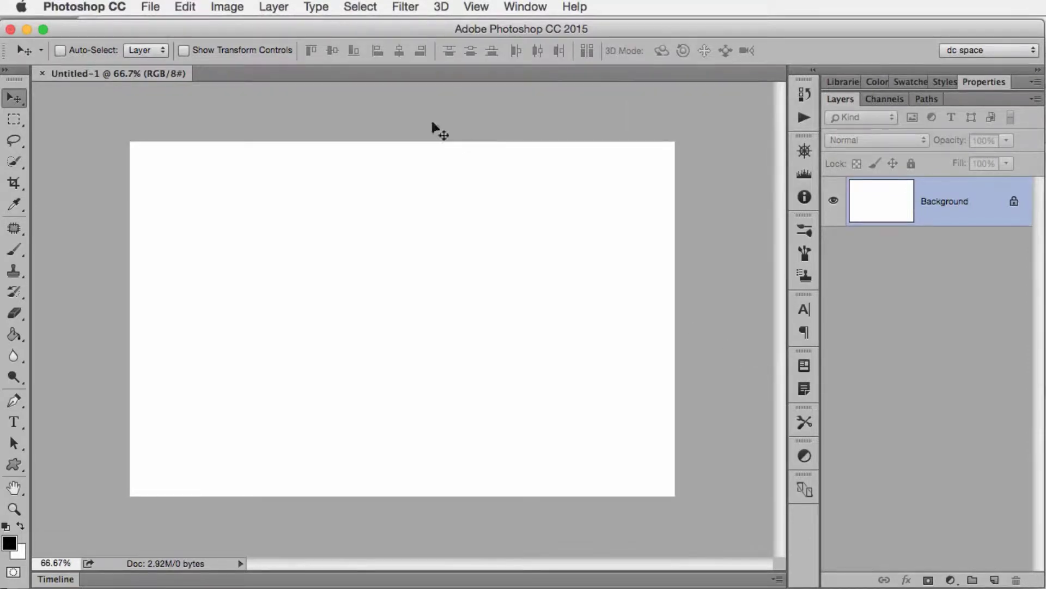
- Enlarge the canvas by 200 pixels in width and height with Relative on, and undo the resize
left_click(221, 8)
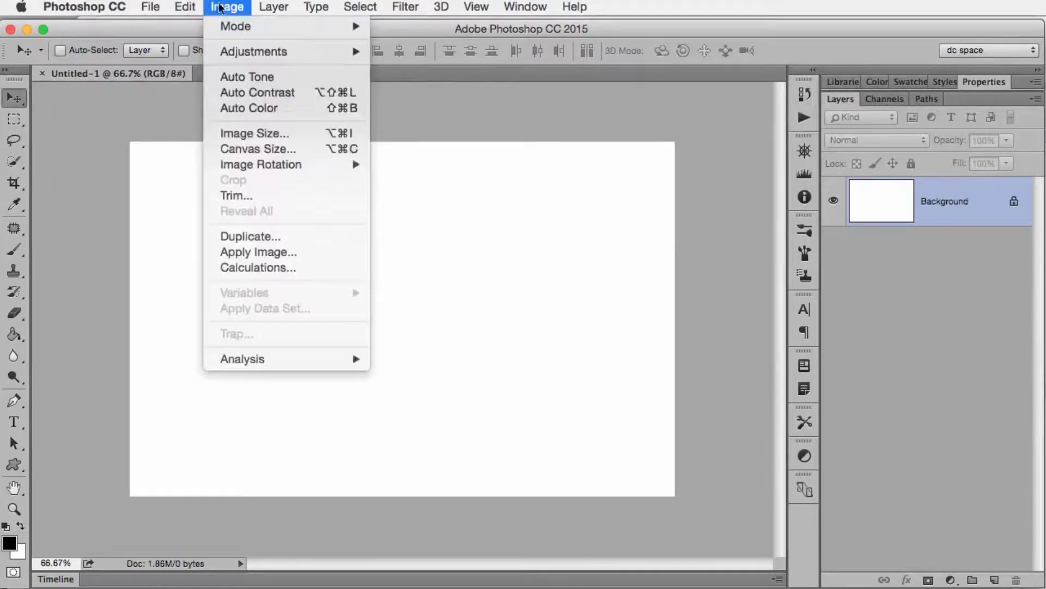
left_click(249, 149)
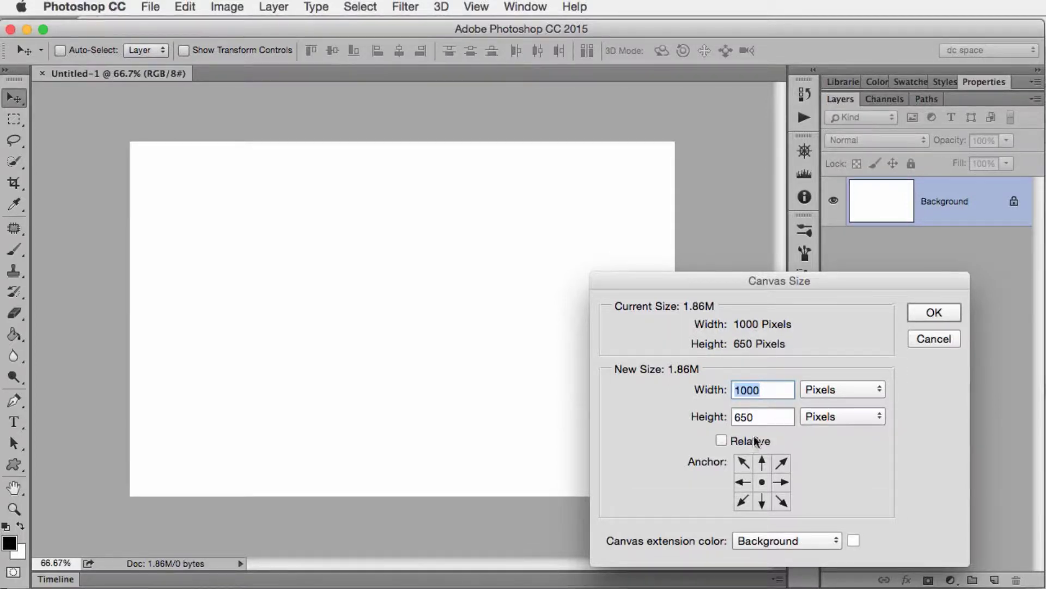
left_click(722, 439)
type("200")
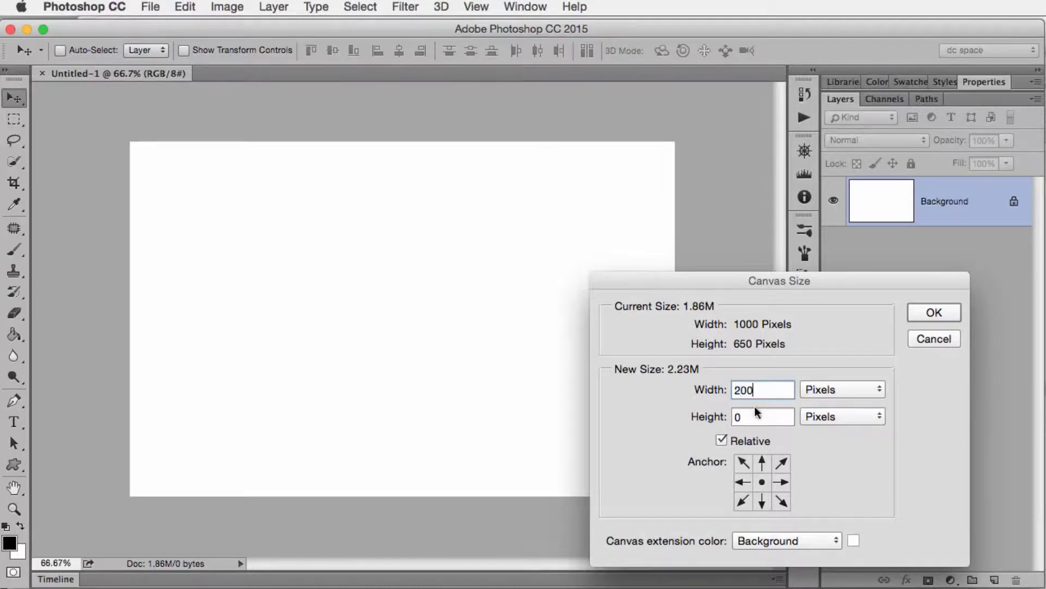
key("Tab")
type("200")
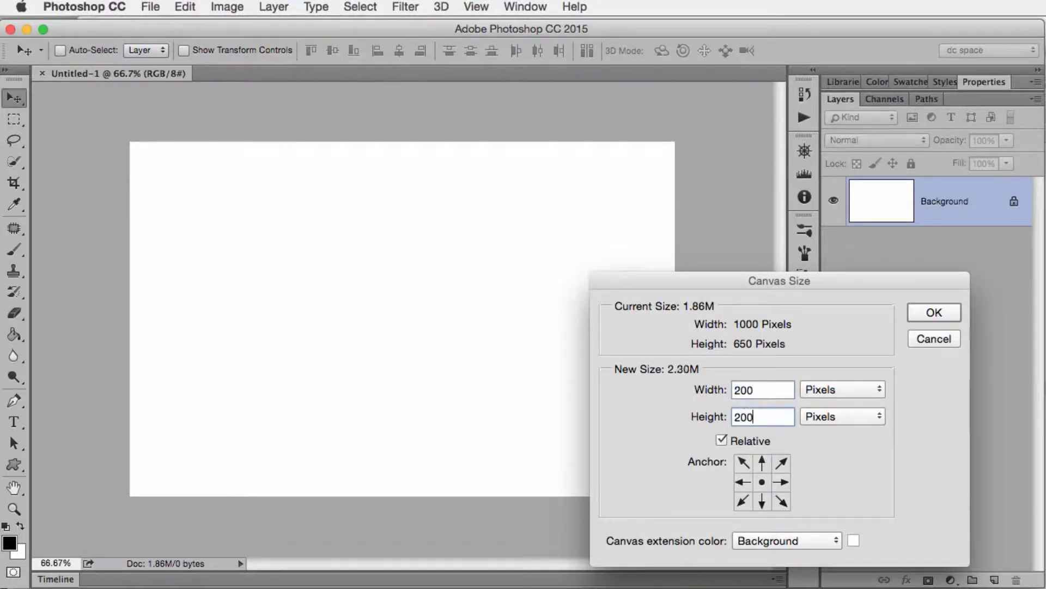
left_click(932, 314)
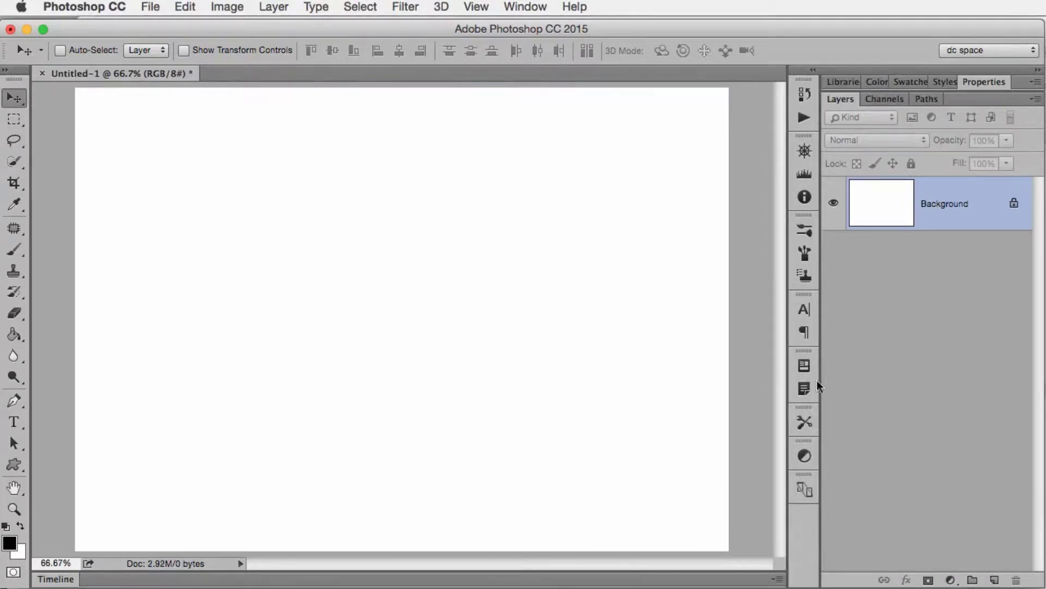
key("super+z")
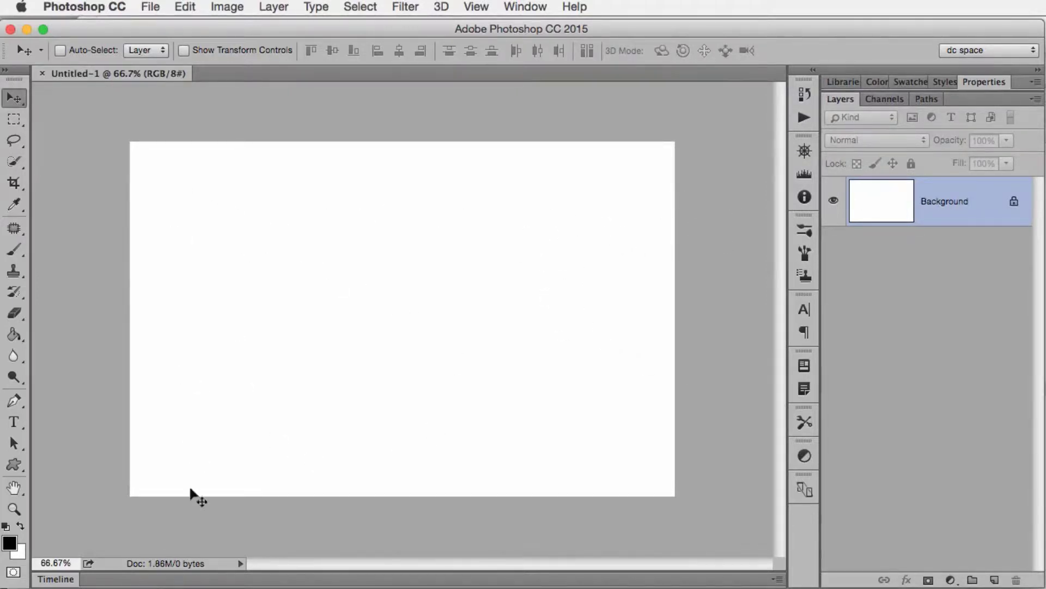
- In Canvas Size, enter a relative height increase of 200 pixels for the blank document
left_click(194, 6)
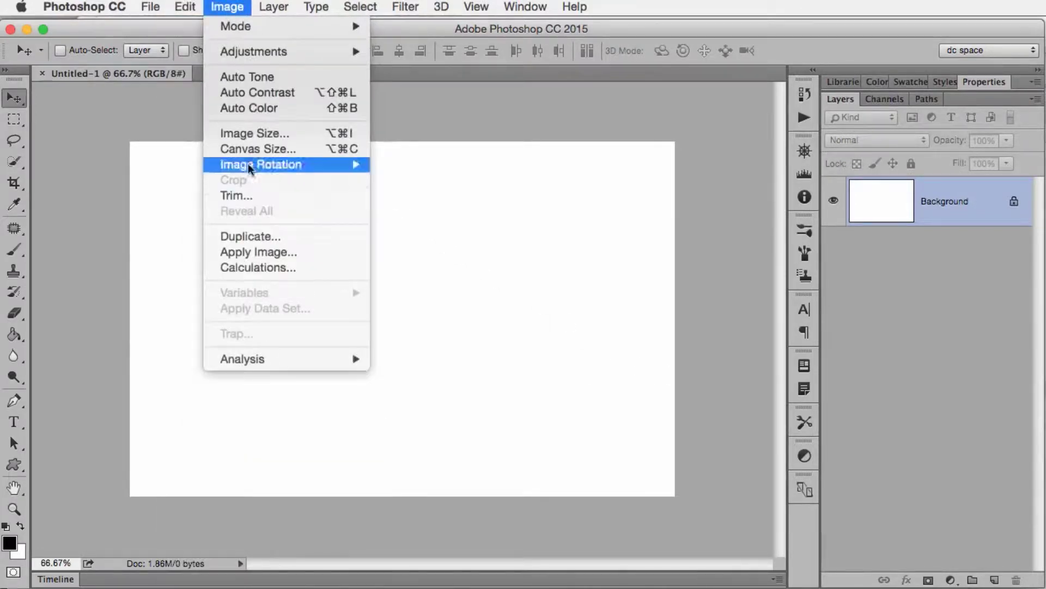
left_click(249, 146)
key("Tab")
type("2")
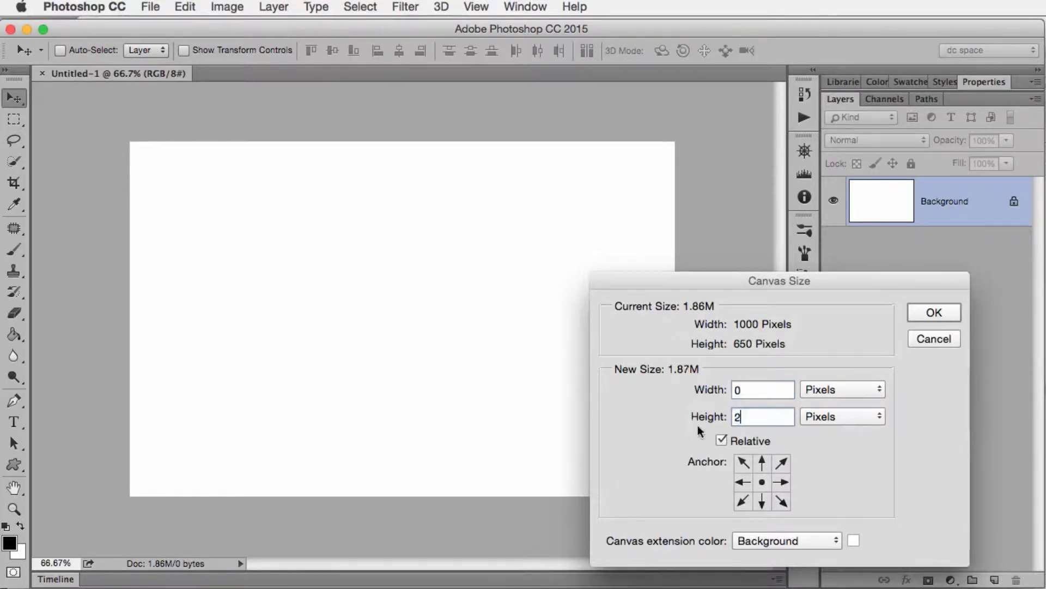
type("00")
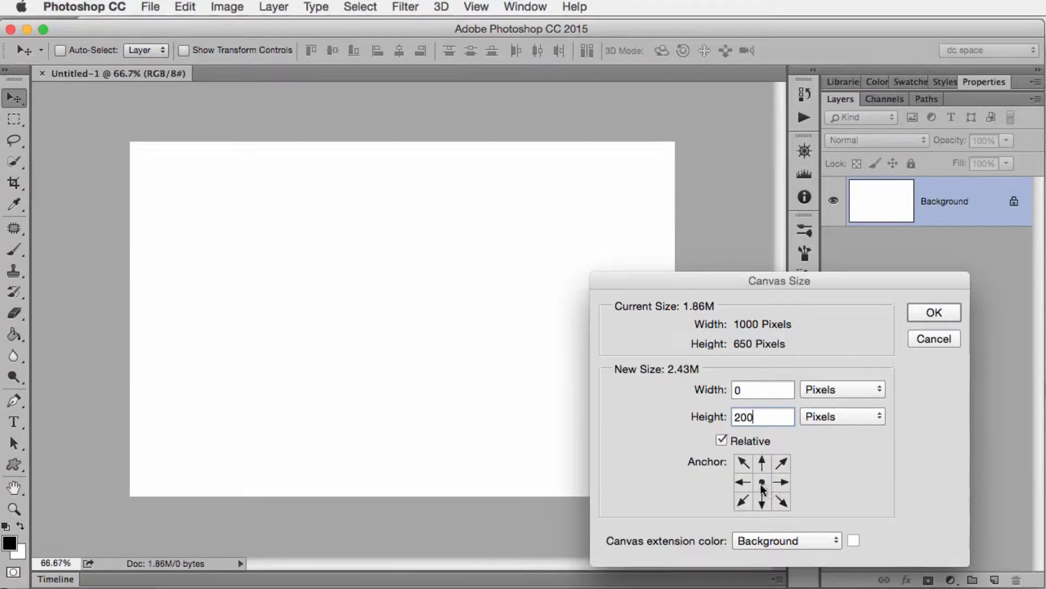
- Try the middle-left and middle-right anchors, restore the center anchor, and apply the canvas resize
left_click(742, 483)
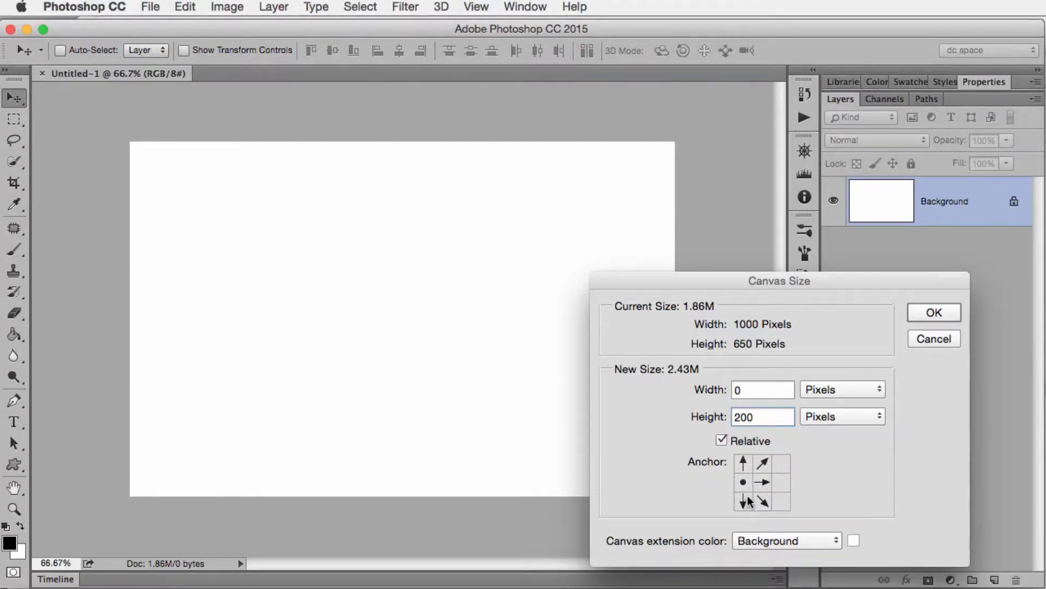
left_click(781, 484)
left_click(744, 485)
left_click(781, 482)
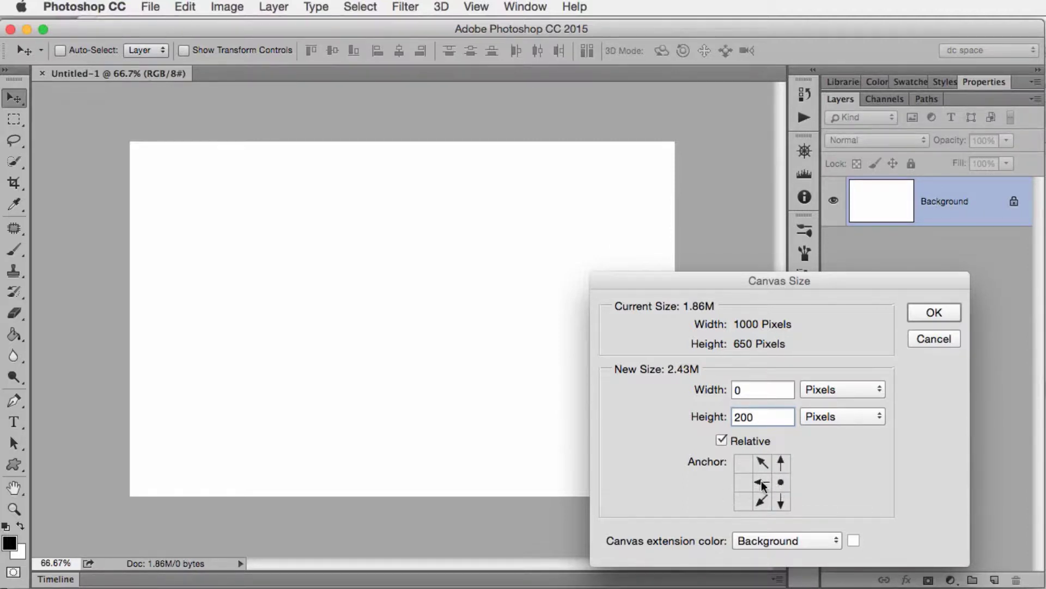
left_click(762, 483)
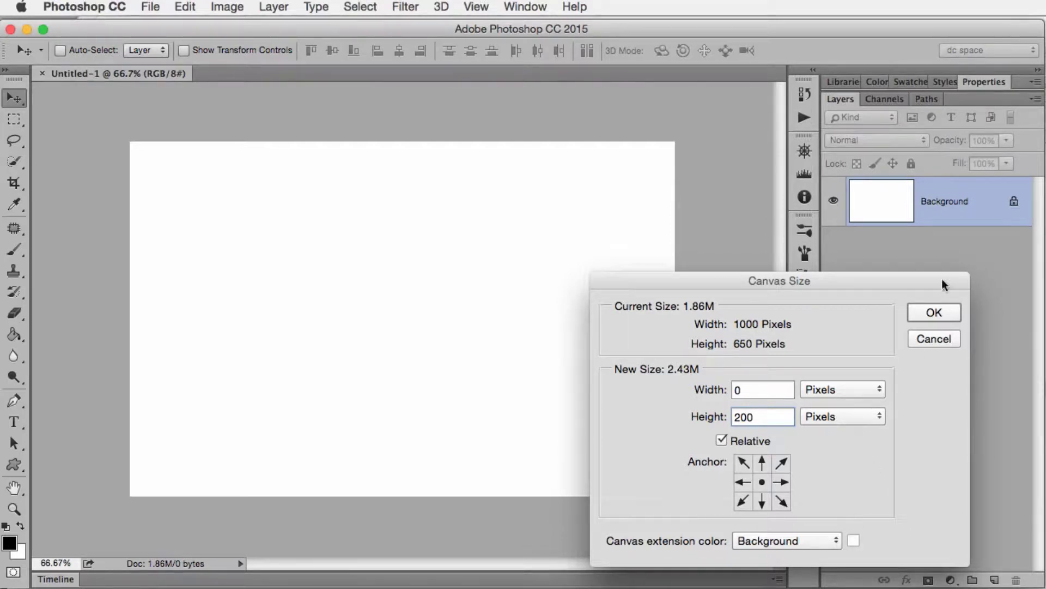
left_click(935, 312)
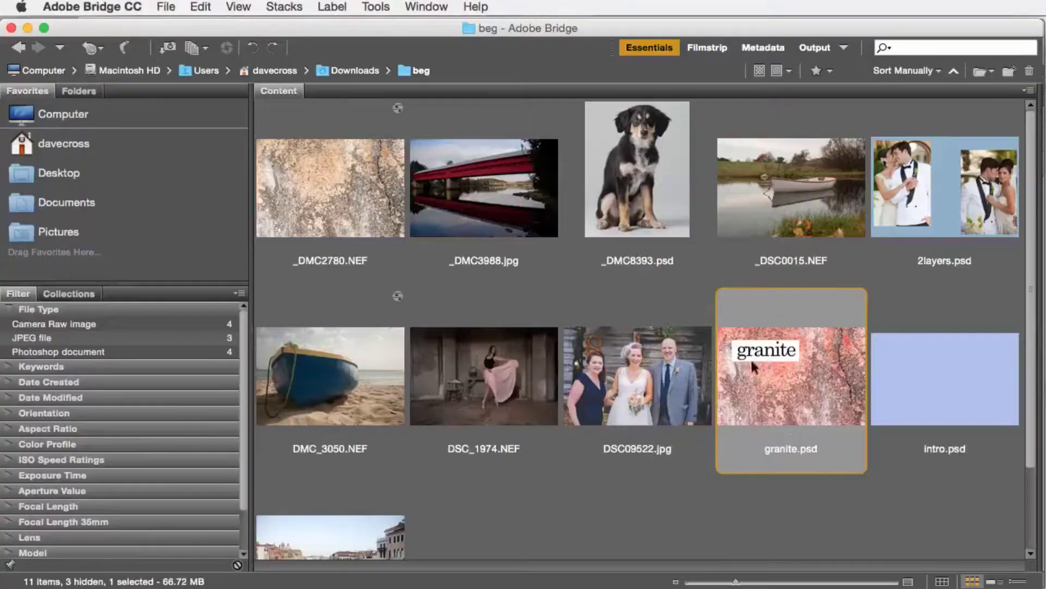
- Open DSC09522.jpg from Adobe Bridge in Photoshop
double_click(654, 391)
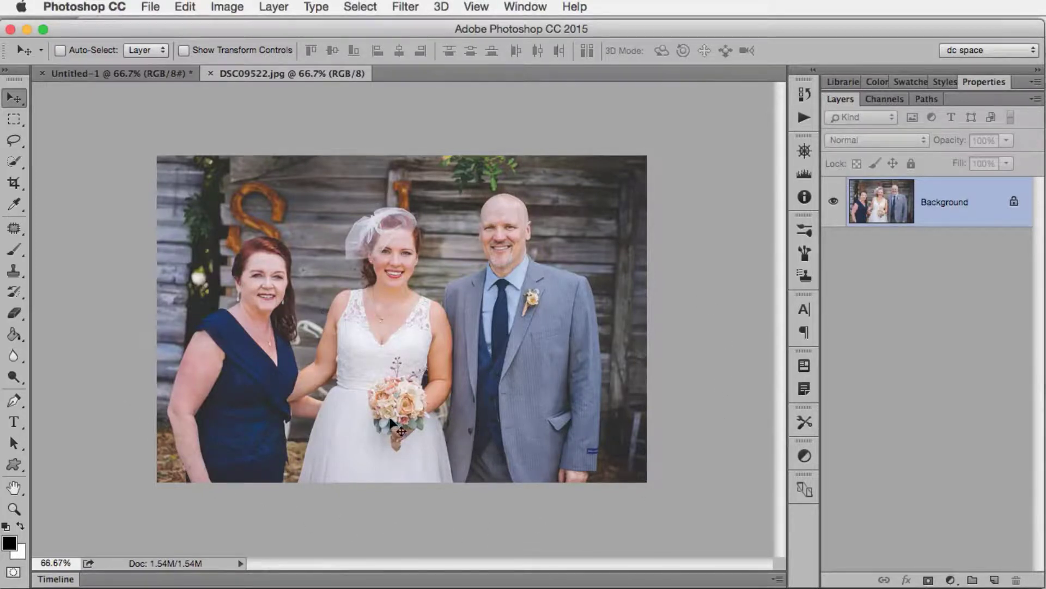
- Add a white border by extending the photo's canvas 80 pixels in width and height, and undo it
left_click(226, 7)
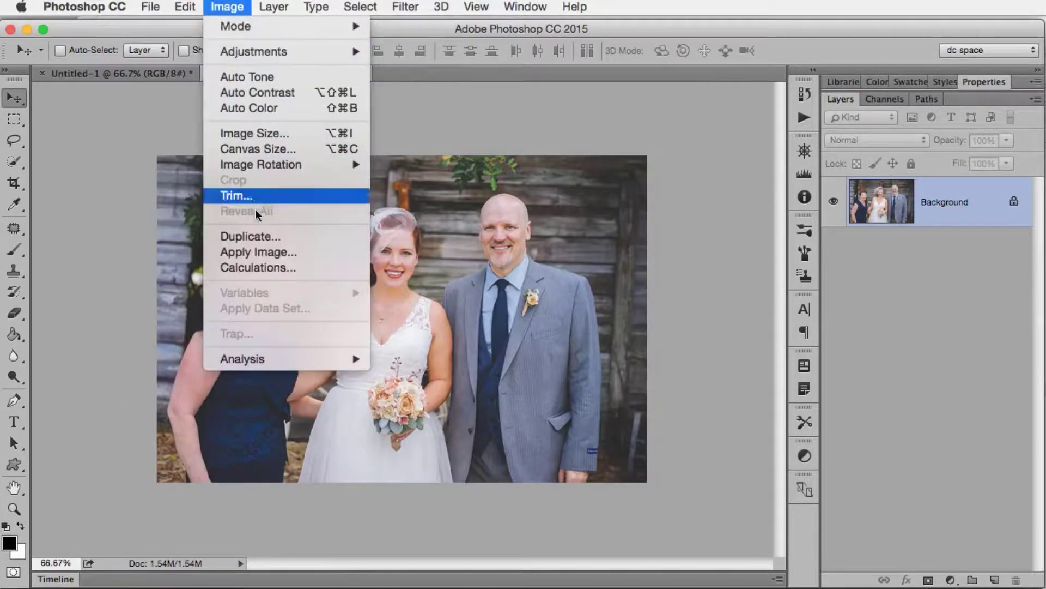
left_click(276, 149)
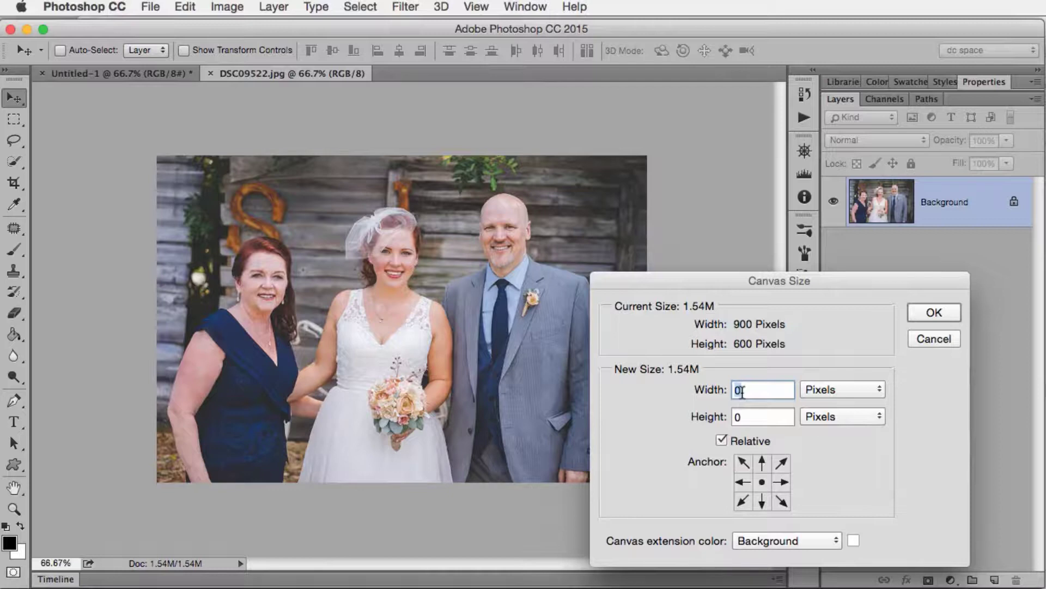
type("80")
key("Tab")
type("80")
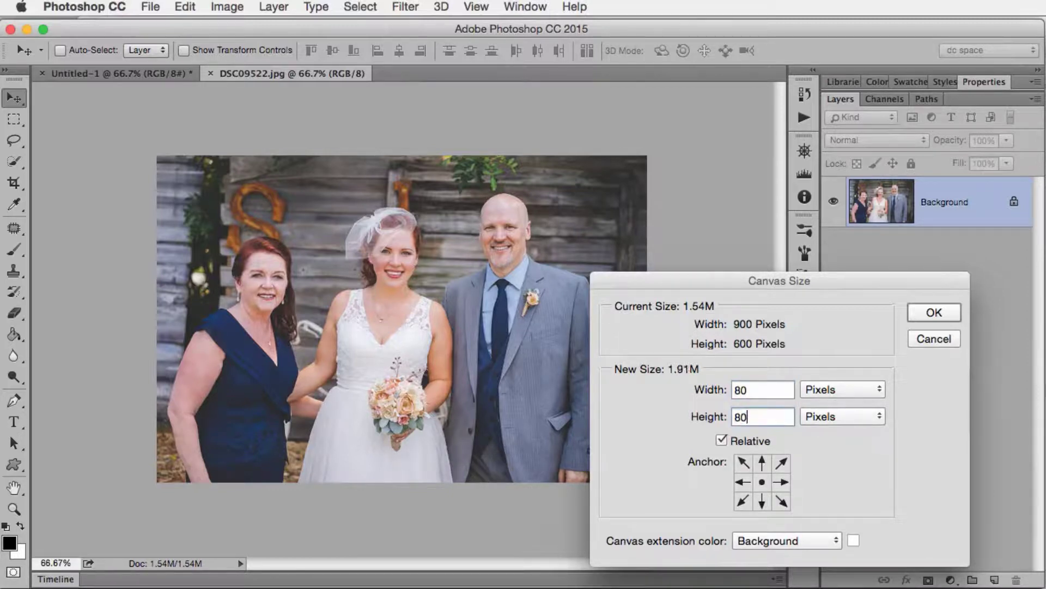
left_click(935, 312)
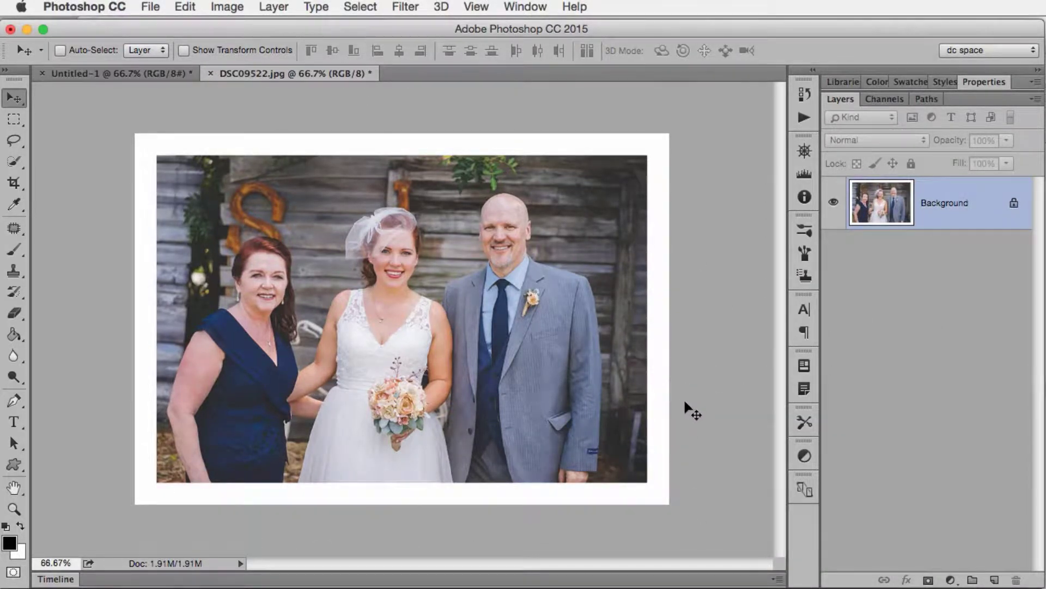
key("super+z")
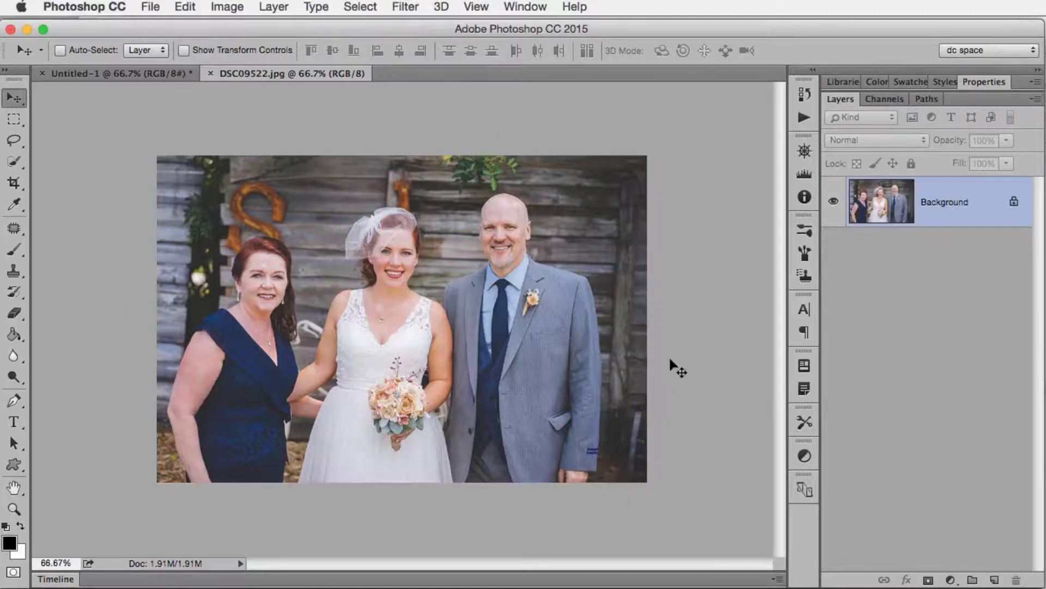
- Extend the photo's canvas height by 80 pixels below the image using the top-center anchor, and undo it
left_click(186, 6)
mouse_move(228, 6)
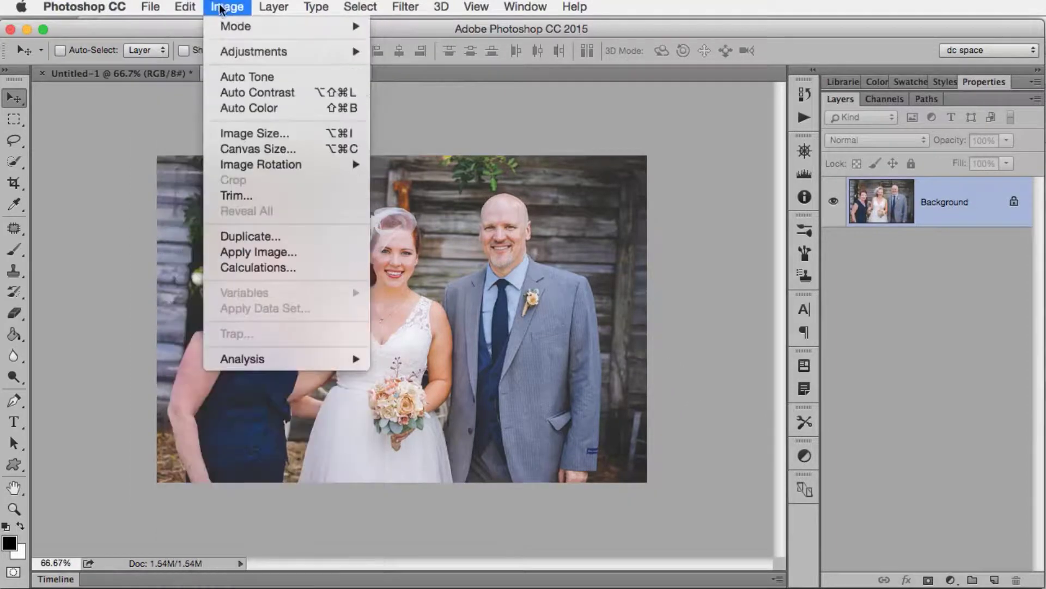
left_click(250, 149)
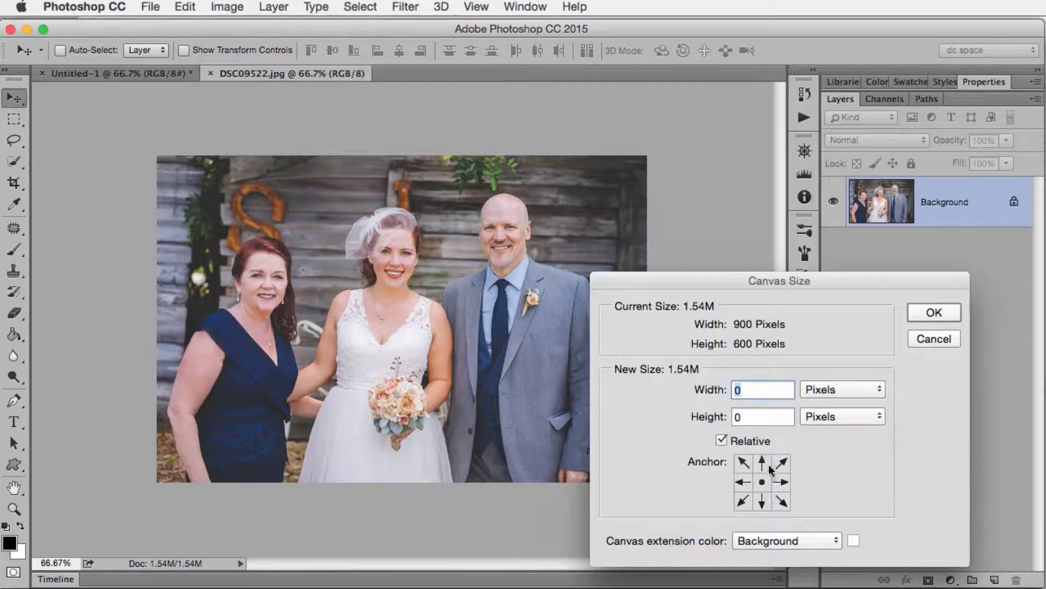
key("Tab")
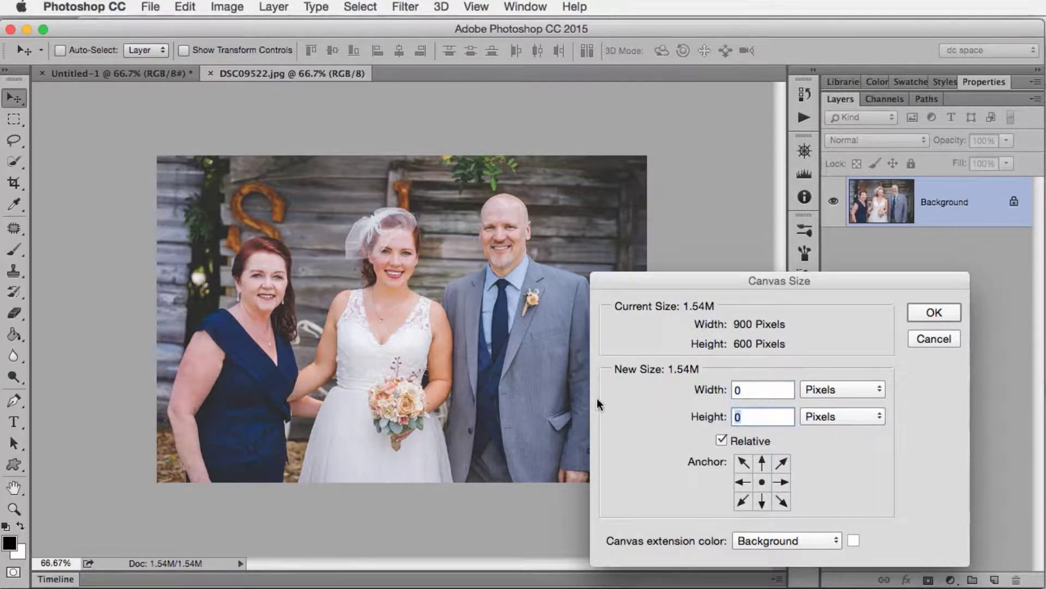
type("80")
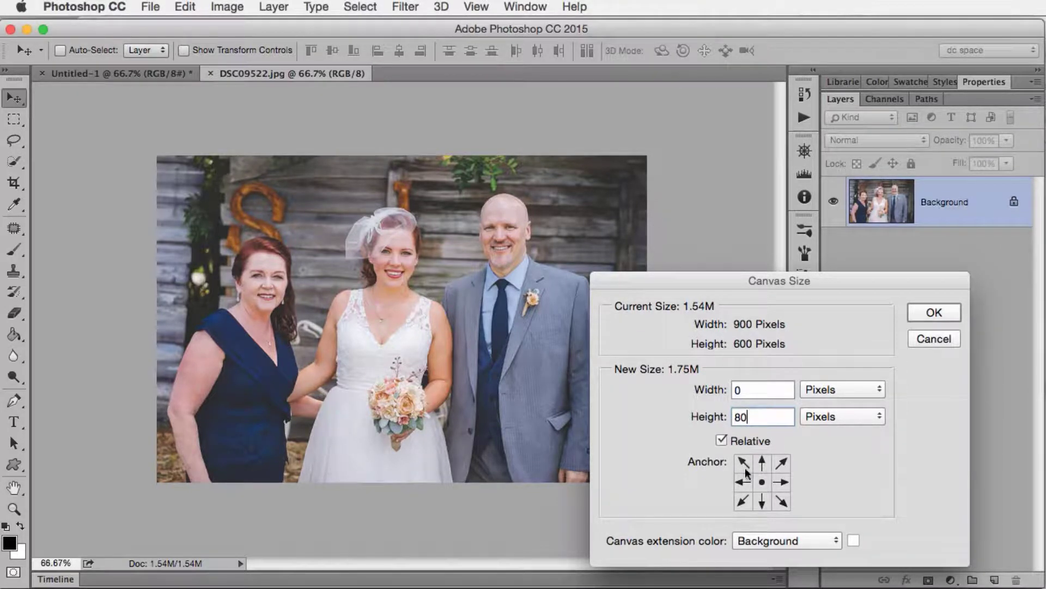
left_click(761, 463)
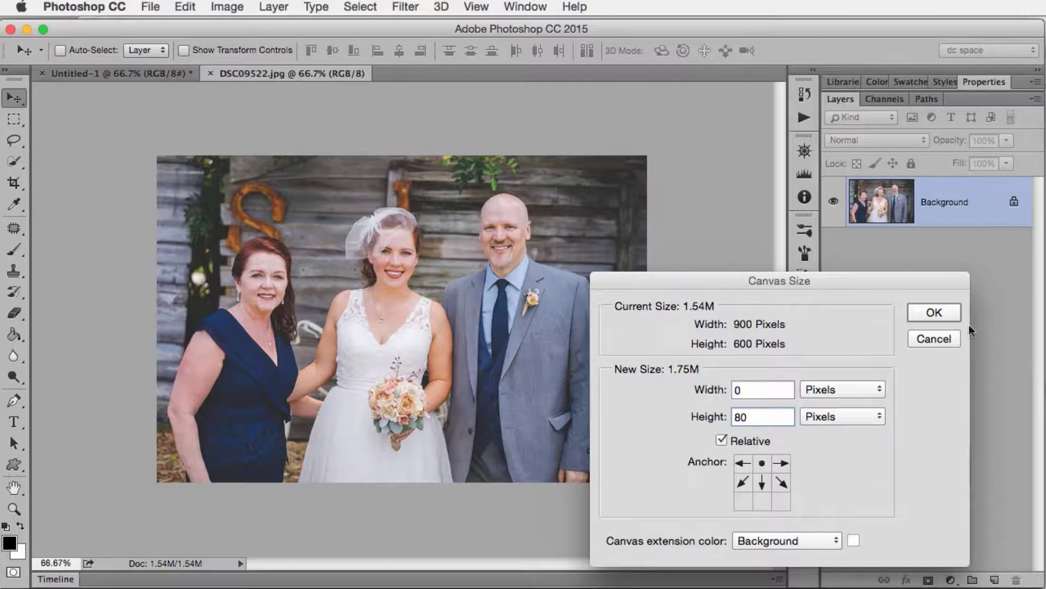
left_click(944, 315)
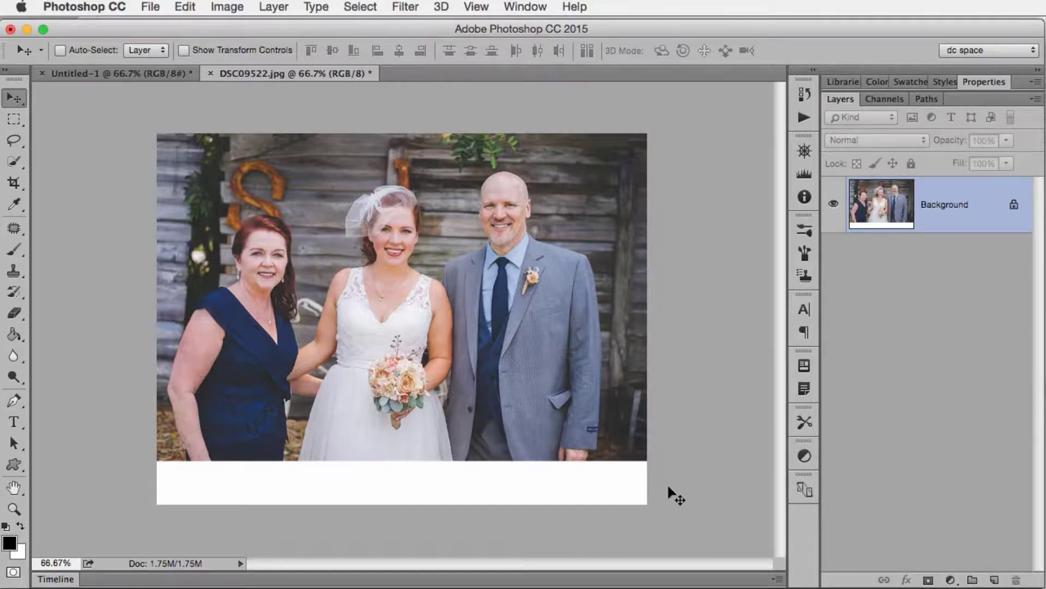
key("super+z")
- Switch back and forth between the Untitled-1 and DSC09522.jpg documents, ending on the photo
left_click(158, 74)
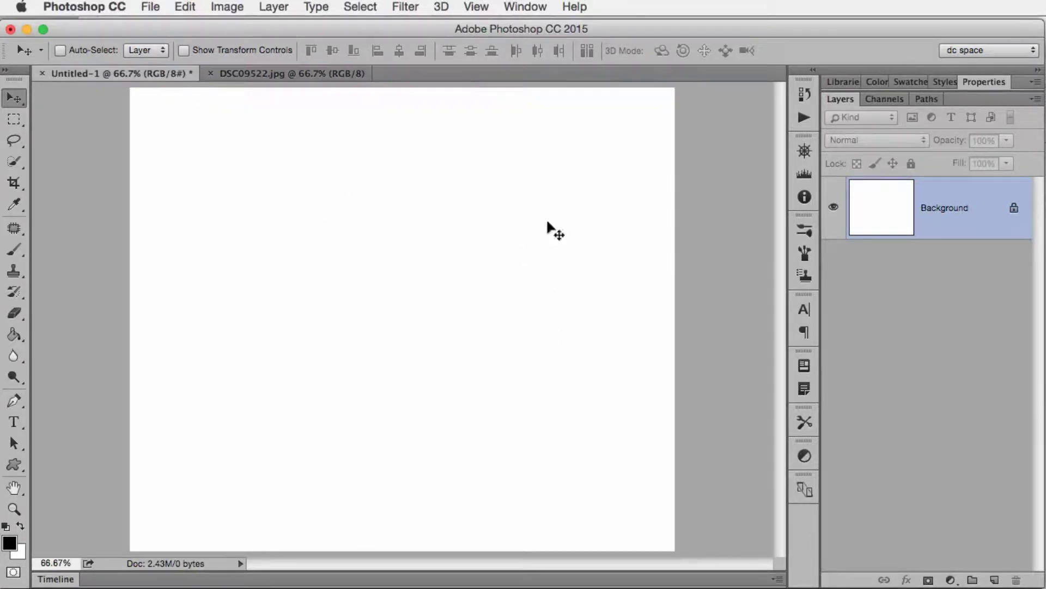
left_click(293, 70)
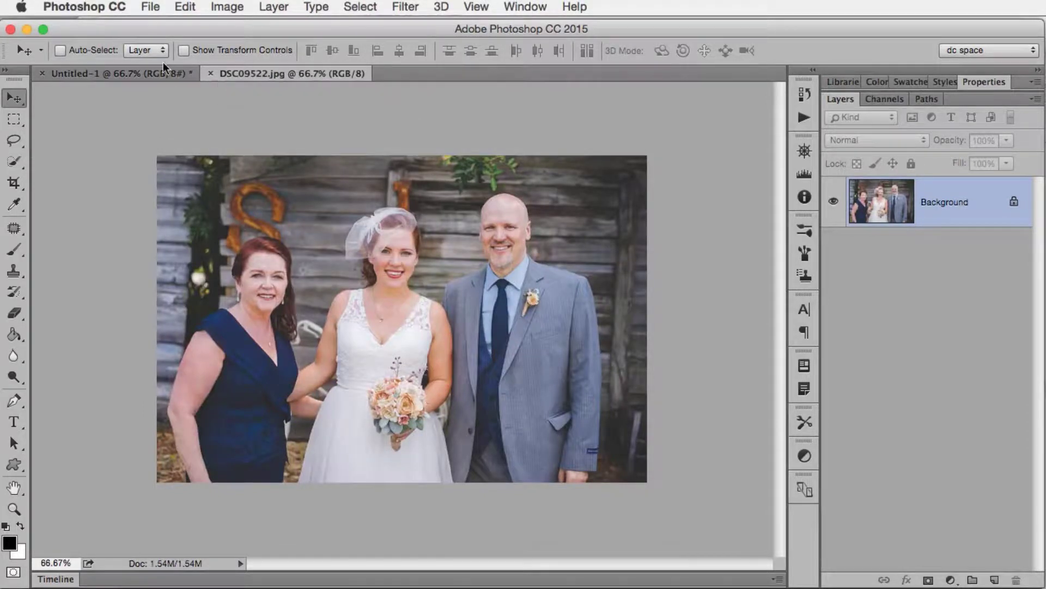
left_click(164, 73)
left_click(276, 74)
left_click(145, 72)
left_click(241, 75)
- Copy the wedding photo into Untitled-1 with the Move tool, reposition it on the canvas, and delete the new layer
left_click_drag(397, 280, 135, 78)
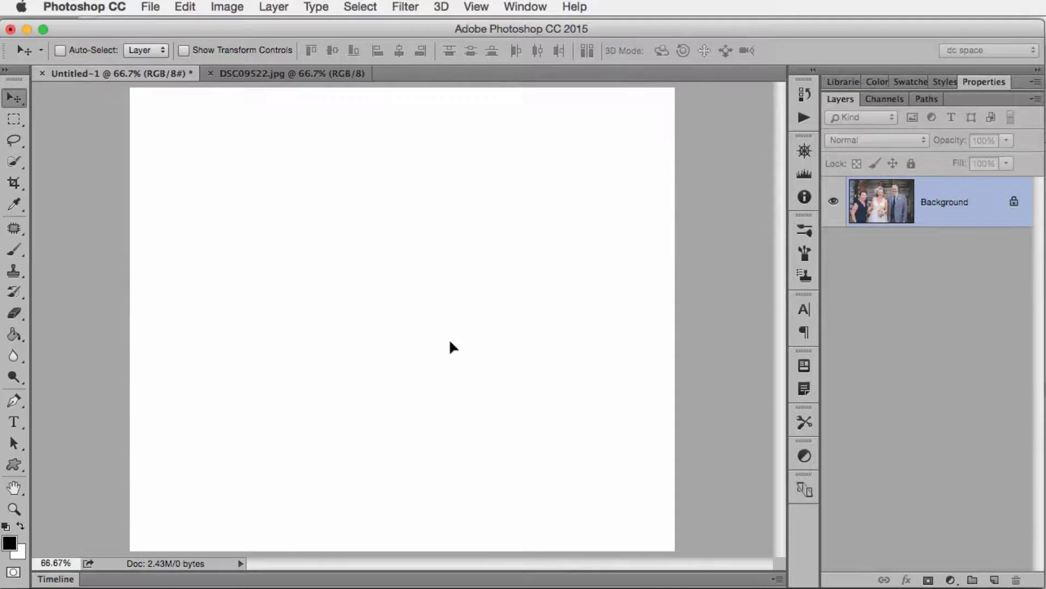
left_click_drag(450, 342, 450, 341)
left_click_drag(497, 389, 452, 316)
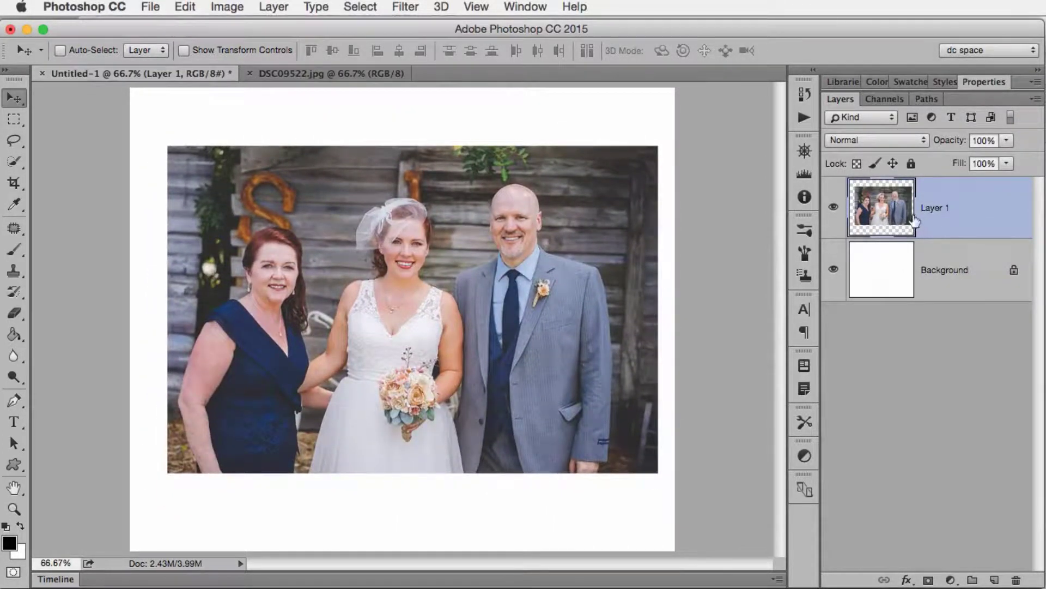
mouse_move(525, 365)
left_mouse_down()
mouse_move(512, 315)
mouse_move(525, 383)
mouse_move(522, 374)
left_mouse_up()
mouse_move(579, 420)
left_mouse_down()
mouse_move(607, 424)
mouse_move(575, 362)
mouse_move(565, 362)
mouse_move(577, 468)
mouse_move(562, 355)
mouse_move(569, 440)
mouse_move(554, 393)
mouse_move(585, 417)
left_mouse_up()
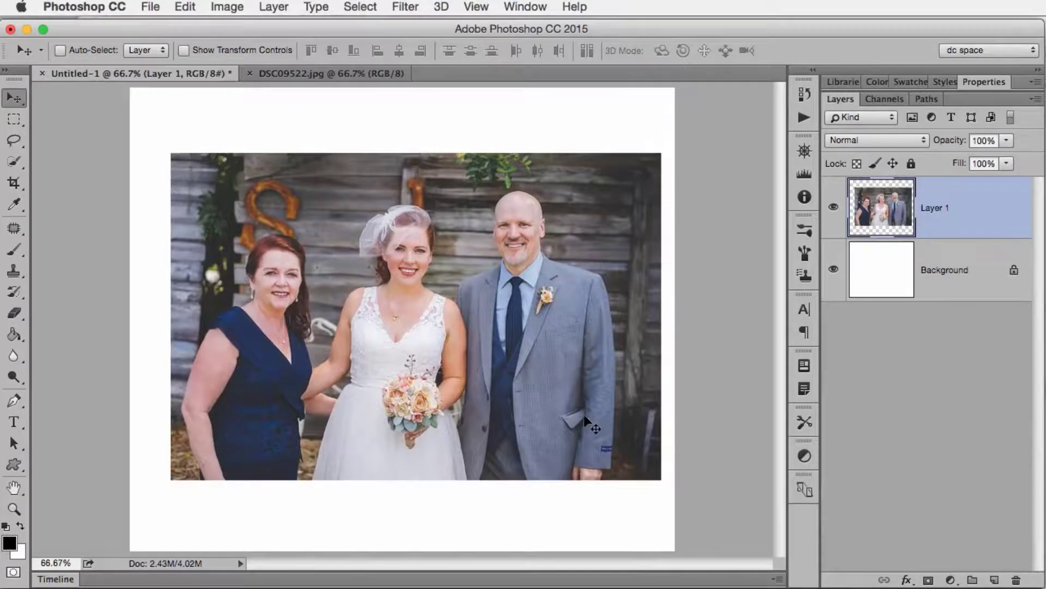
key("Delete")
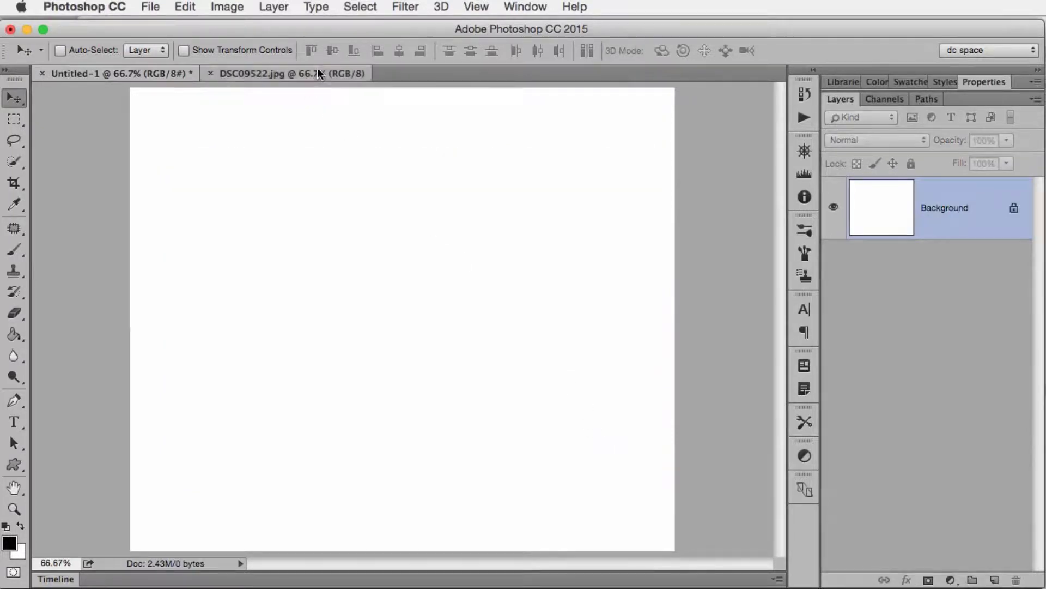
- Return to DSC09522.jpg, transfer the photo into Untitled-1 once more, and delete the copied layer
left_click(318, 71)
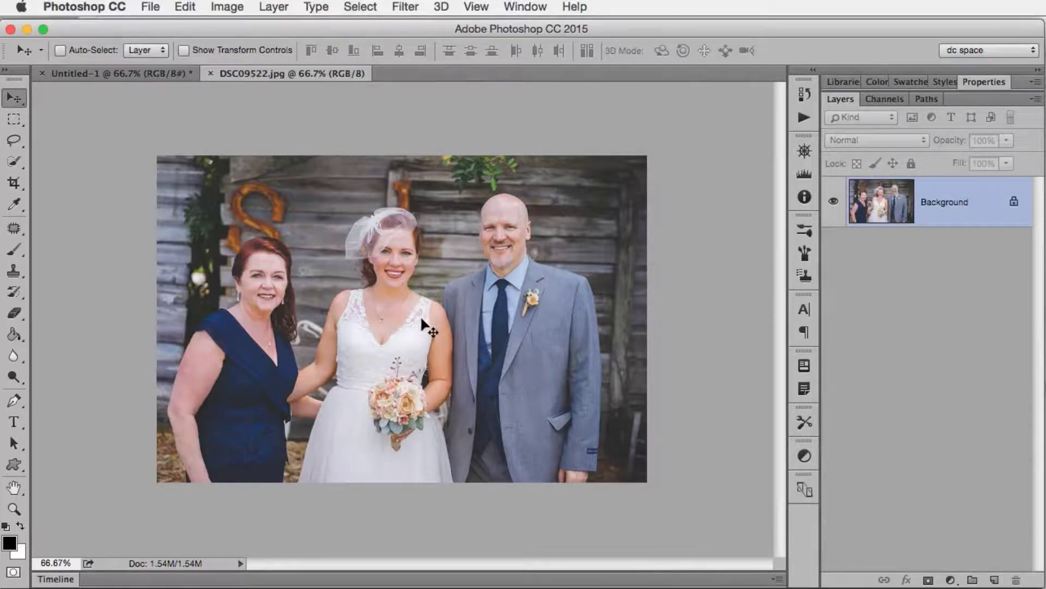
left_click_drag(420, 325, 99, 82)
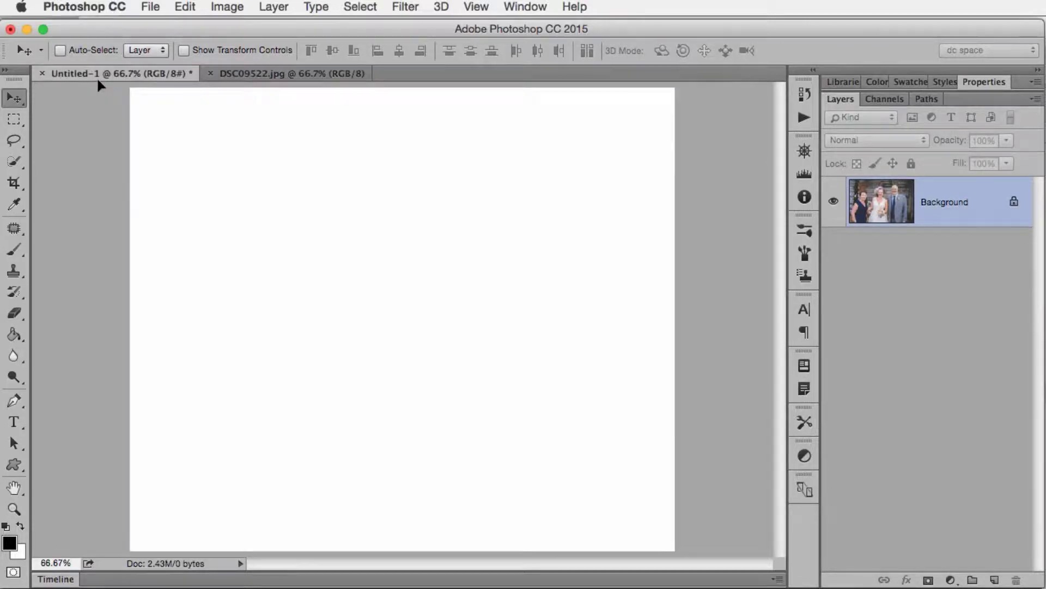
left_click_drag(477, 328, 467, 323)
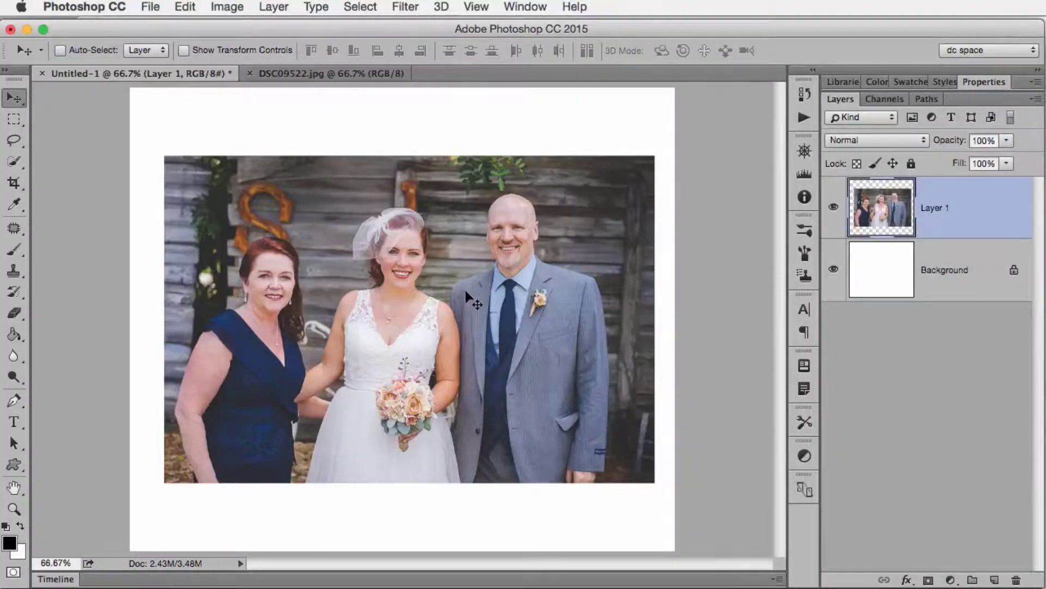
key("Delete")
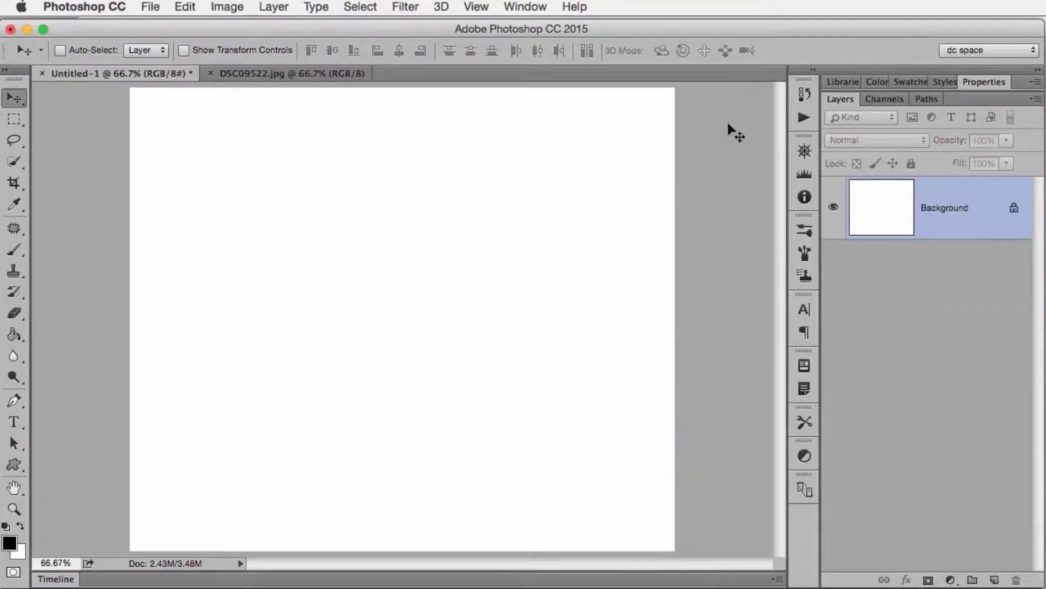
- Tile all open documents vertically and copy the wedding photo from DSC09522.jpg into Untitled-1 with the Move tool
left_click(524, 7)
mouse_move(529, 31)
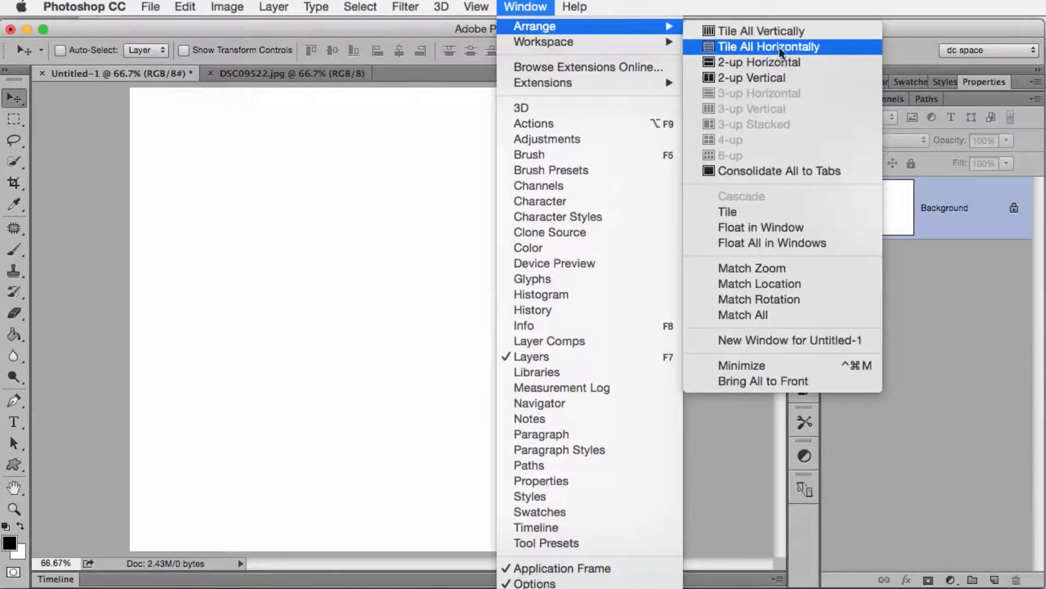
left_click(779, 30)
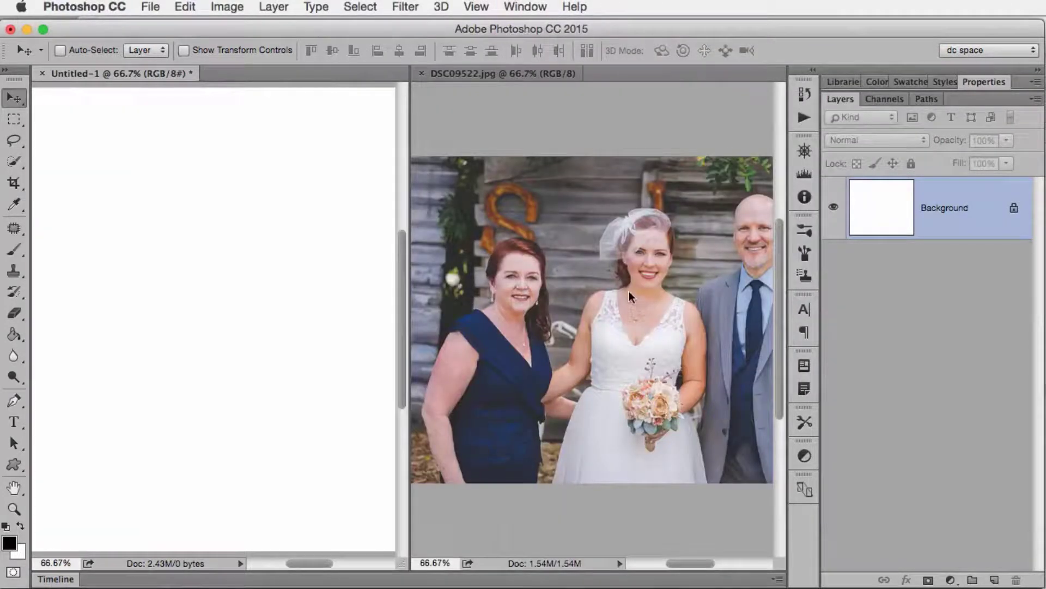
left_click(634, 290)
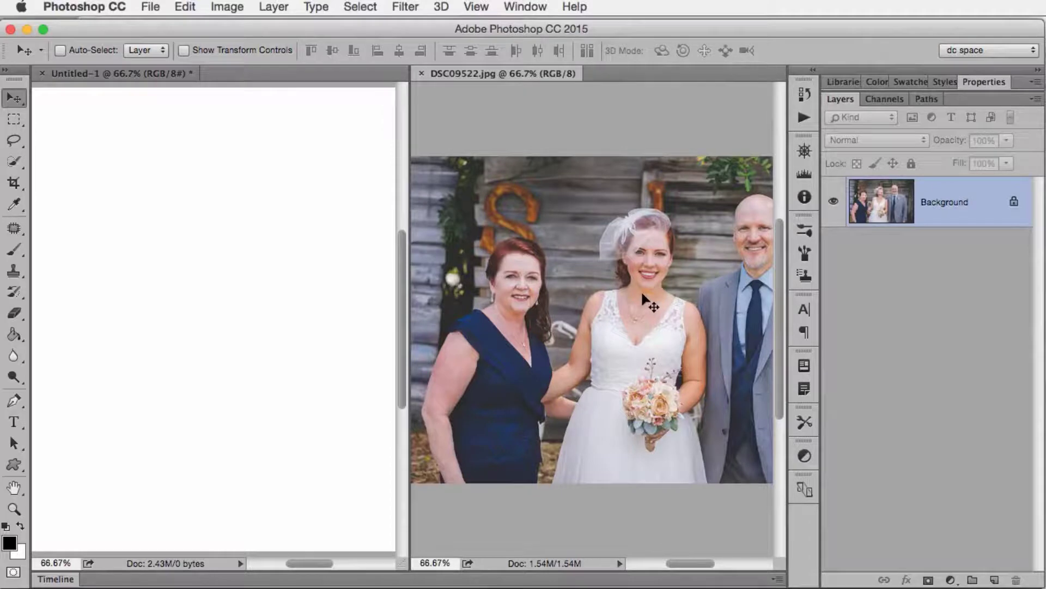
left_click_drag(610, 320, 260, 311)
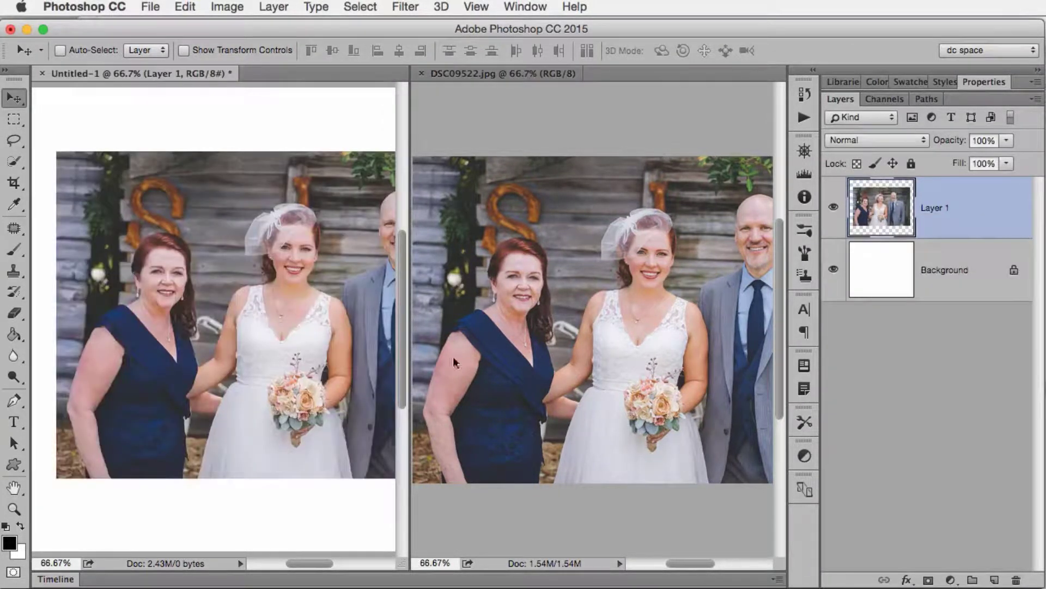
- Consolidate all documents into tabs and close Untitled-1 without saving its changes
left_click(518, 7)
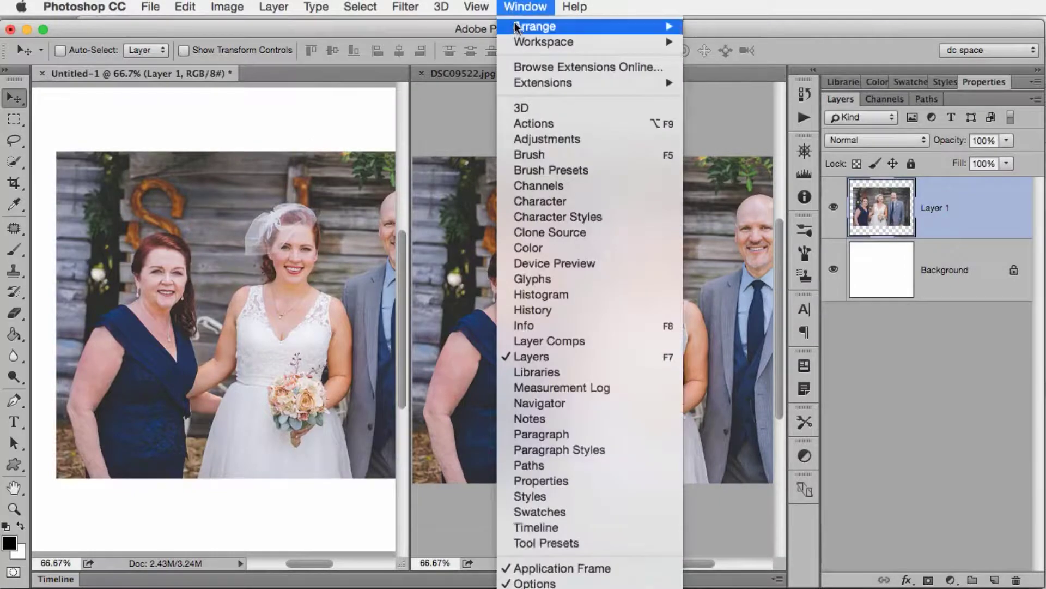
mouse_move(573, 32)
left_click(746, 165)
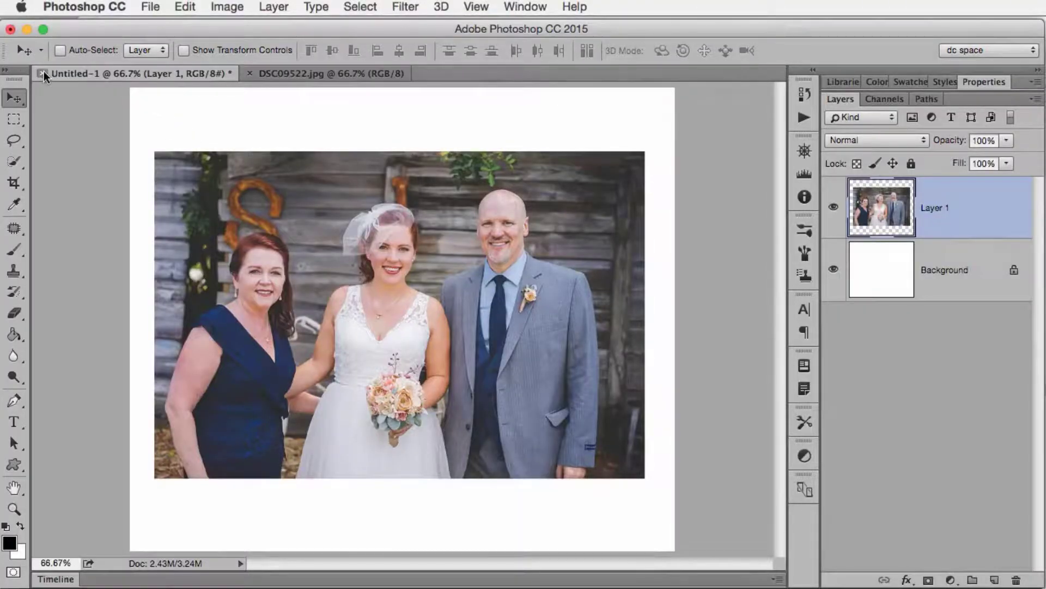
left_click(43, 74)
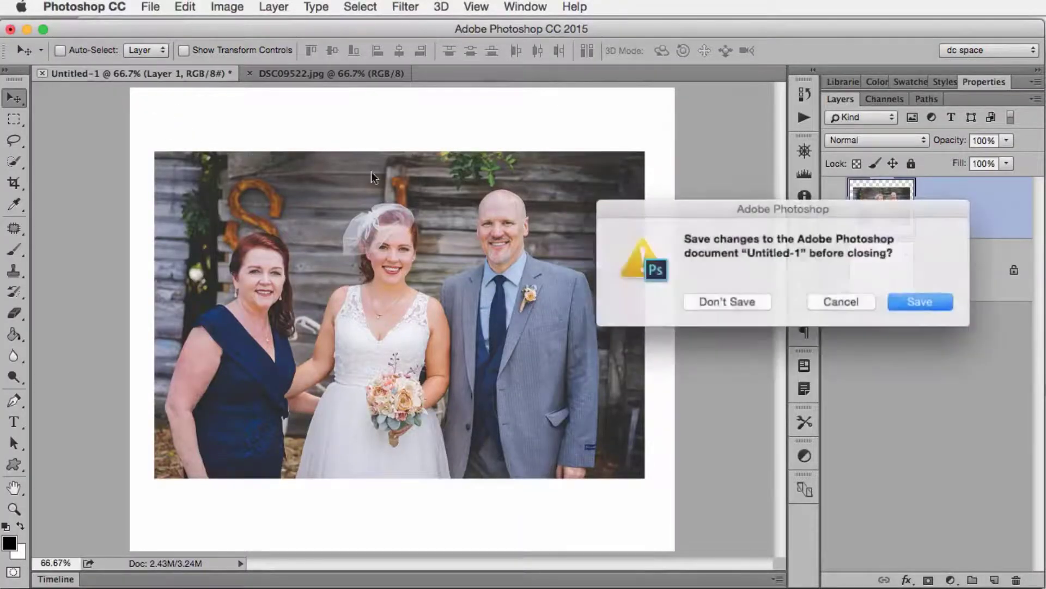
left_click(737, 299)
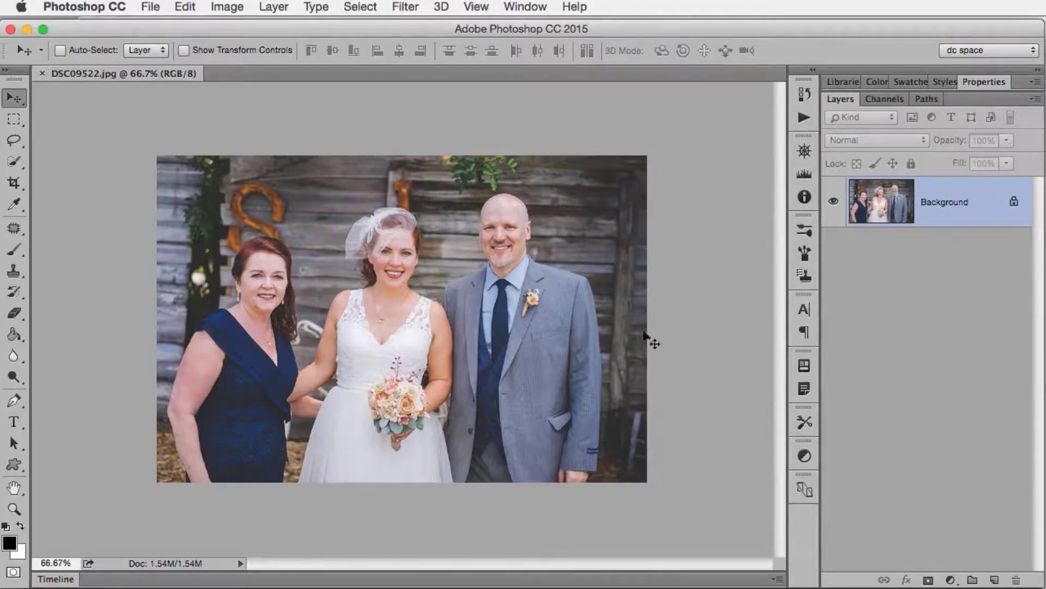
- Try a tight crop of the wedding photo from its upper-right corner with the Crop tool, and cancel it
left_click(480, 10)
left_click(716, 345)
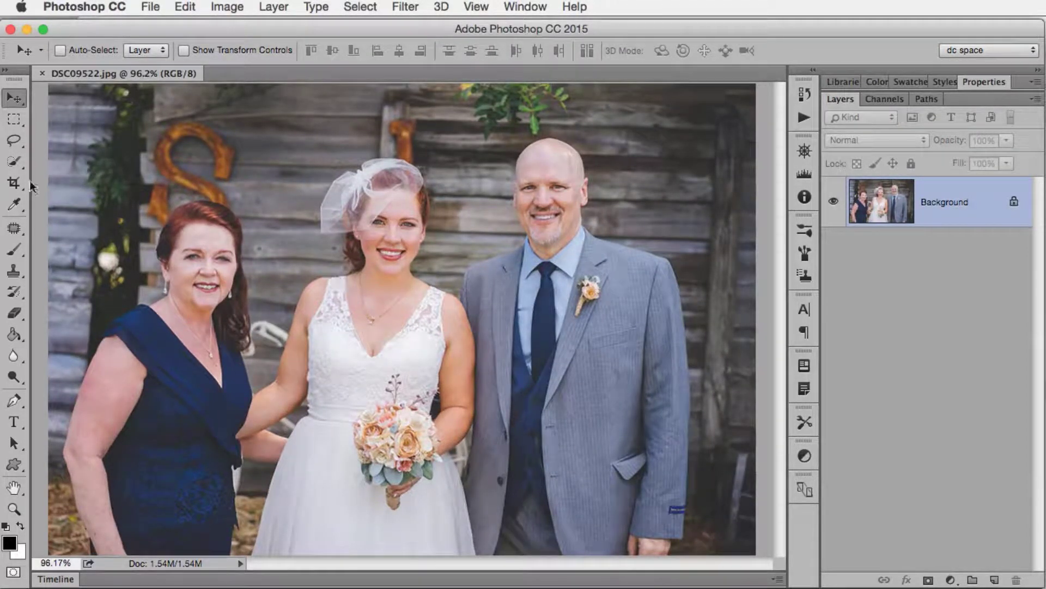
left_click(13, 182)
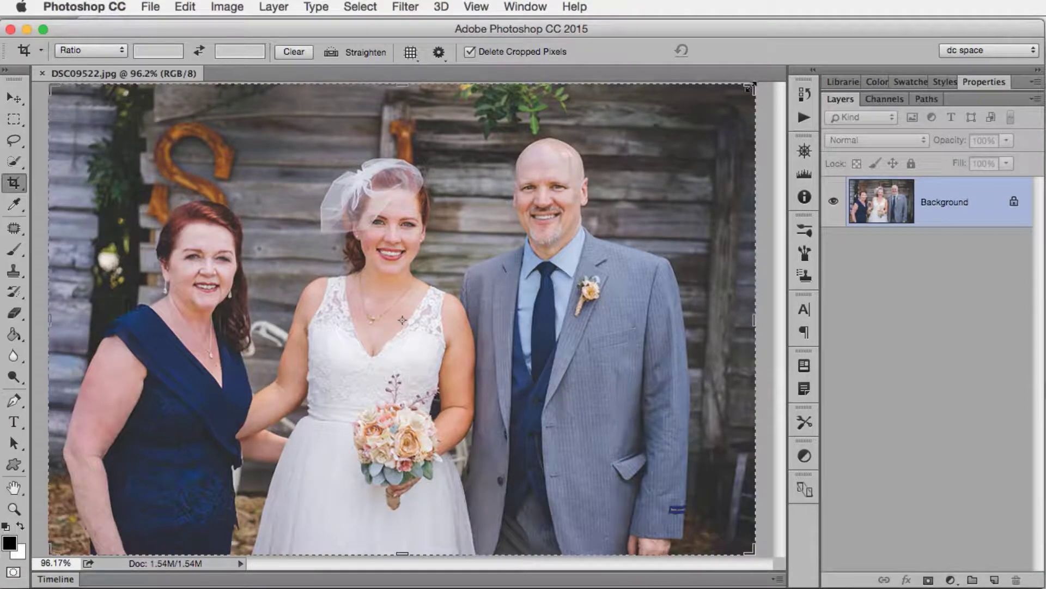
left_click_drag(755, 85, 691, 142)
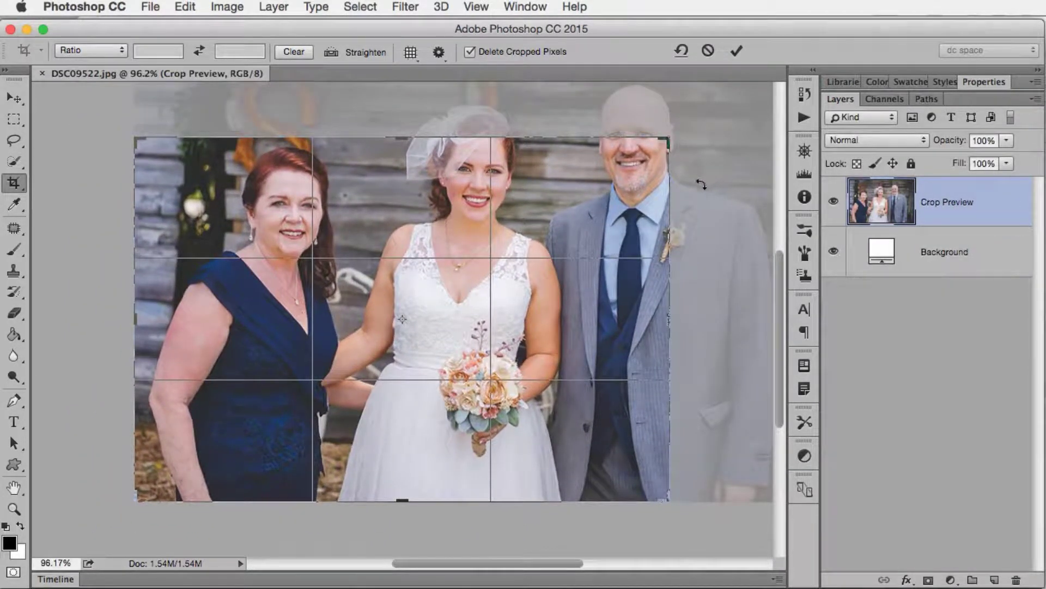
left_click(707, 52)
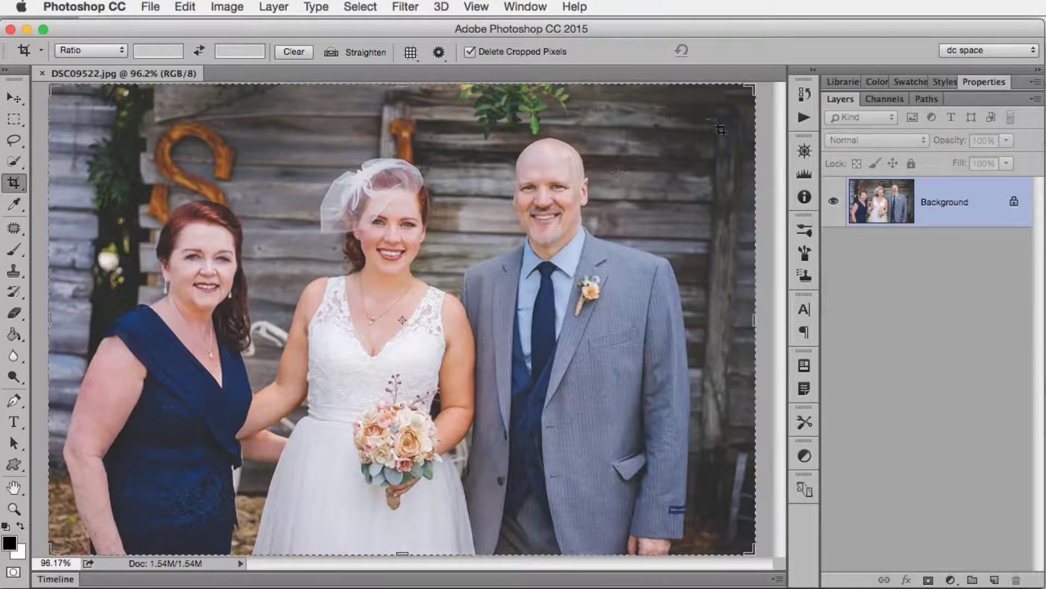
- Crop the wedding photo slightly from its upper-right corner with Delete Cropped Pixels on, and undo the crop
left_click_drag(752, 86, 727, 106)
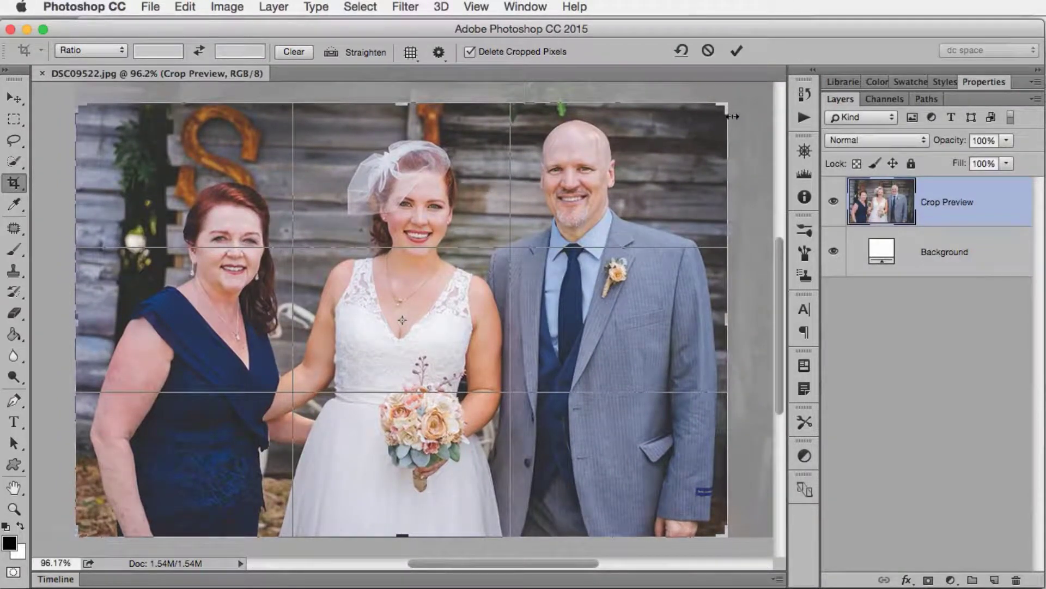
left_click_drag(726, 109, 730, 101)
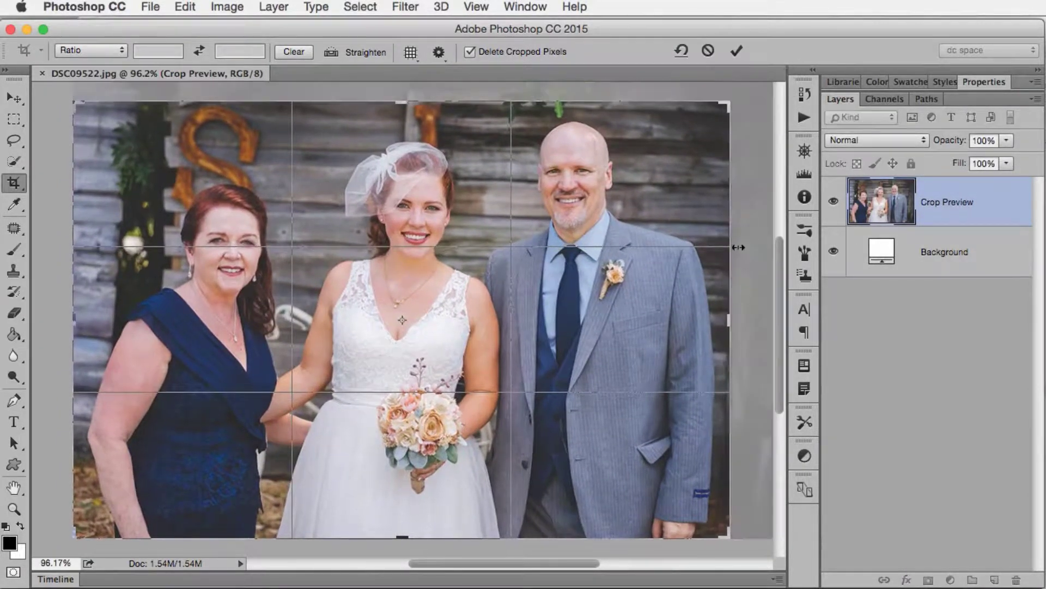
left_click(735, 54)
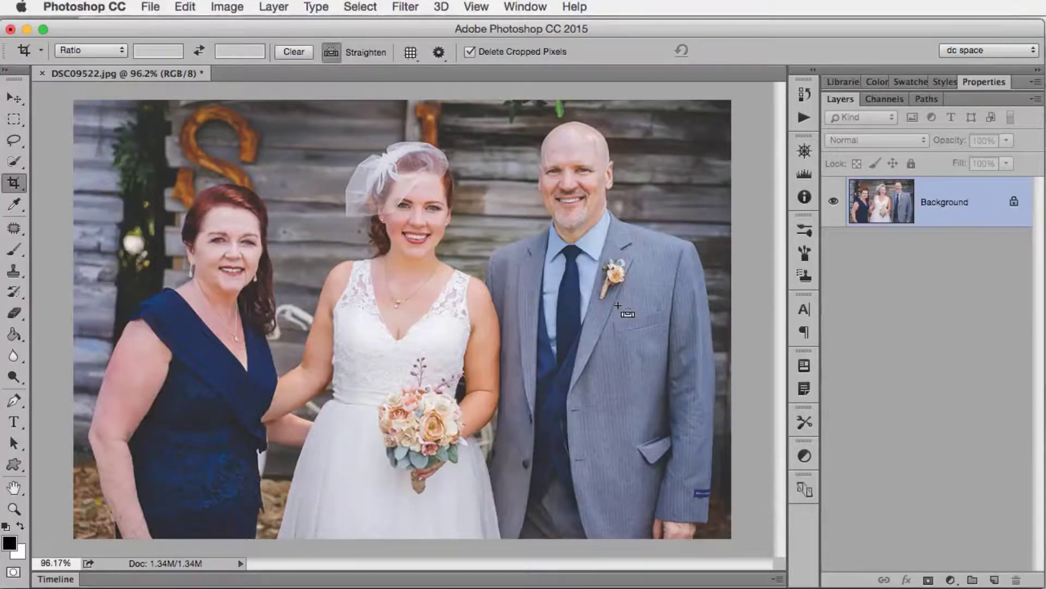
key("super+z")
key("v")
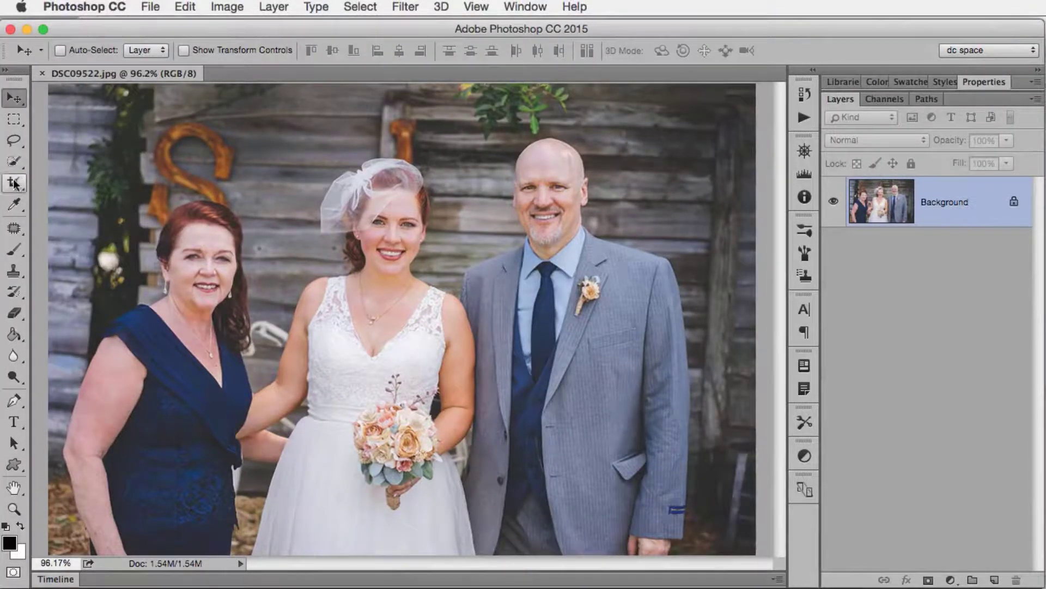
- Crop the wedding photo slightly with Delete Cropped Pixels turned off, and restore the hidden edges with Reveal All
left_click(14, 183)
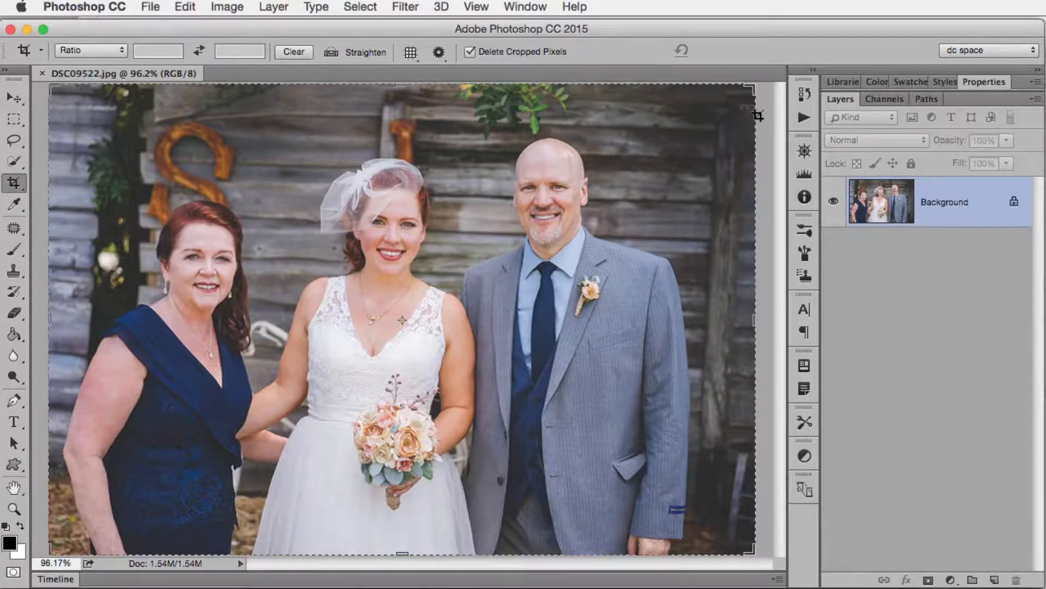
left_click_drag(751, 89, 727, 105)
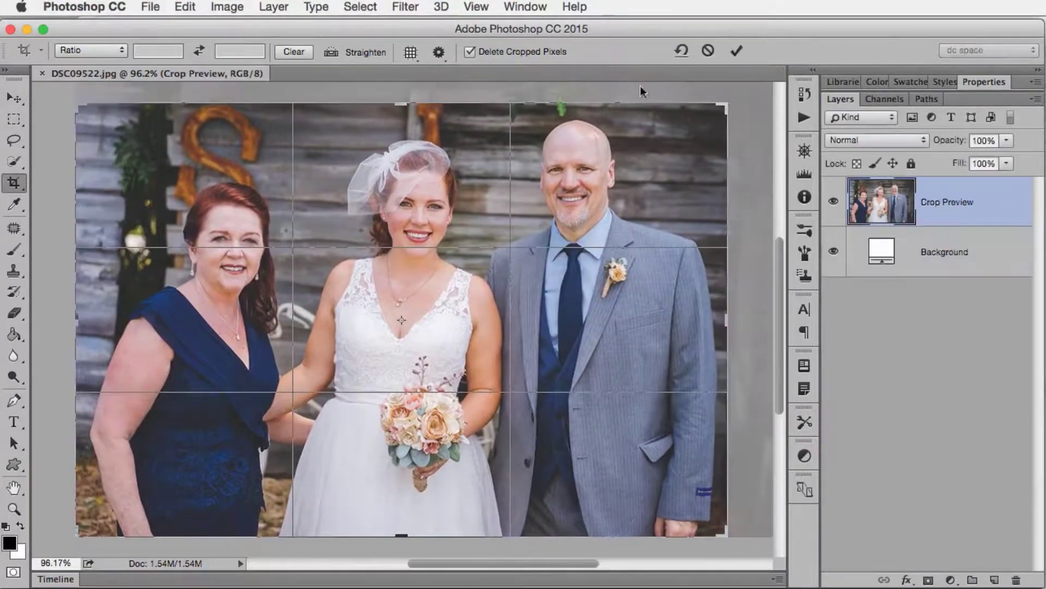
left_click(472, 52)
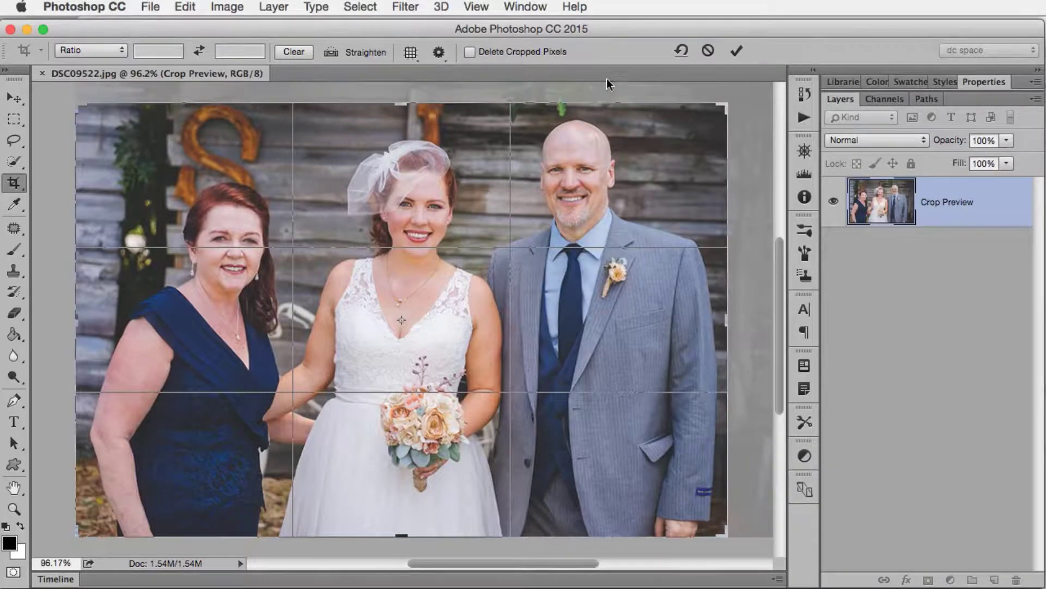
key("Return")
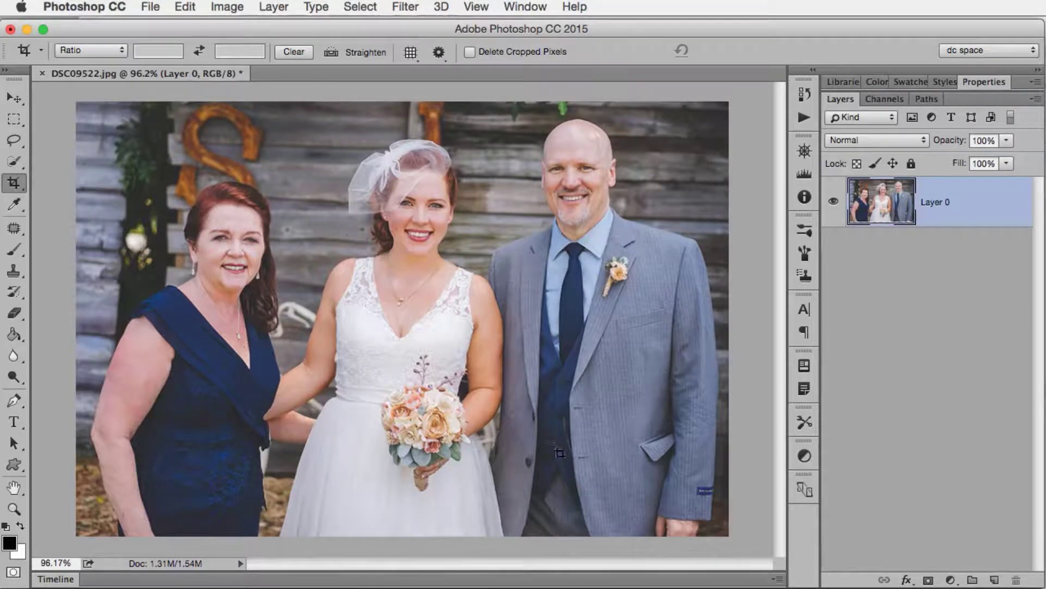
left_click(231, 7)
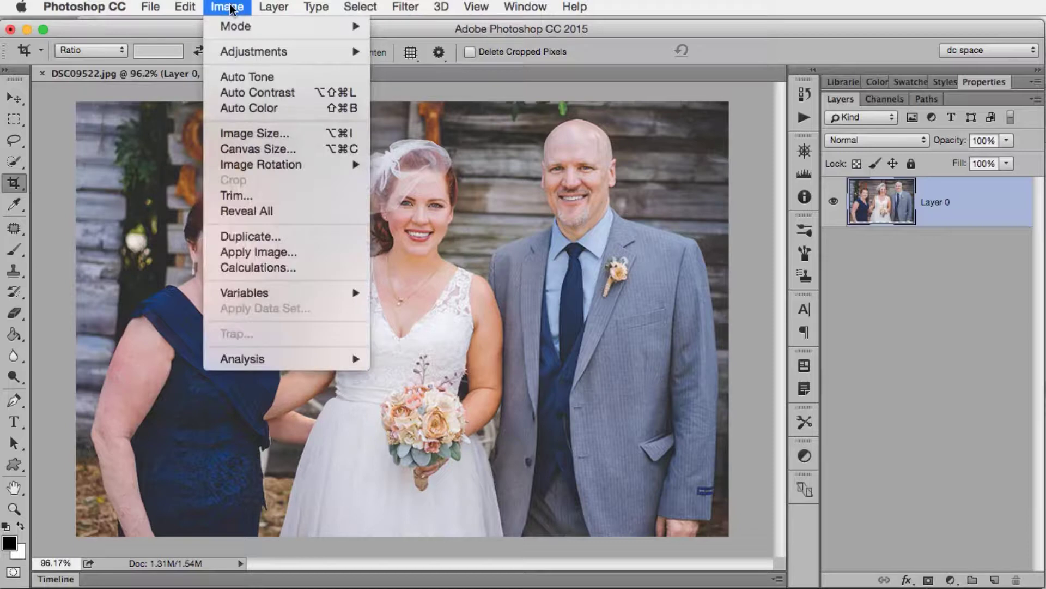
left_click(275, 212)
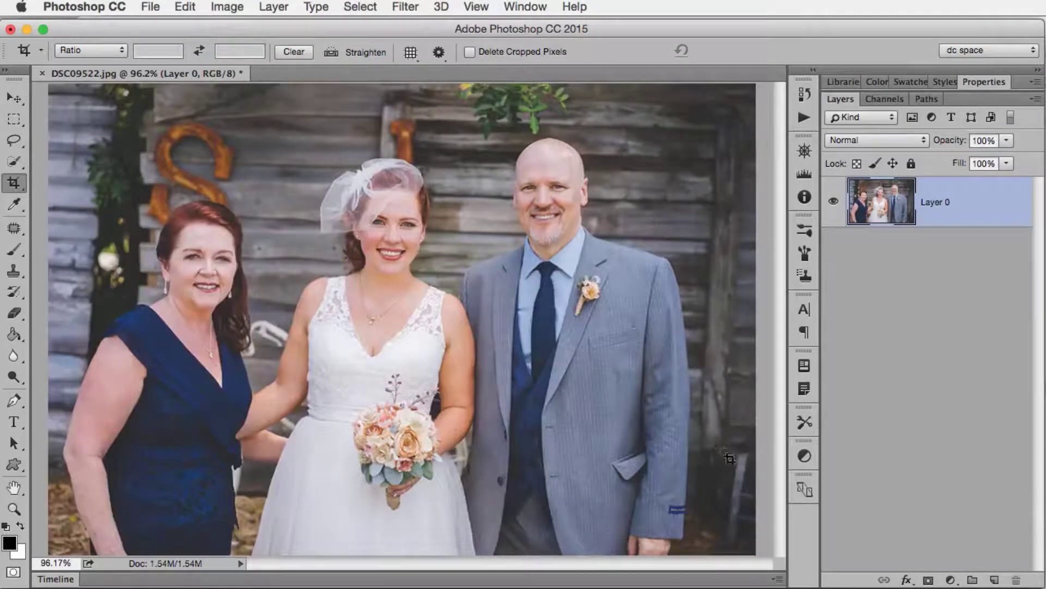
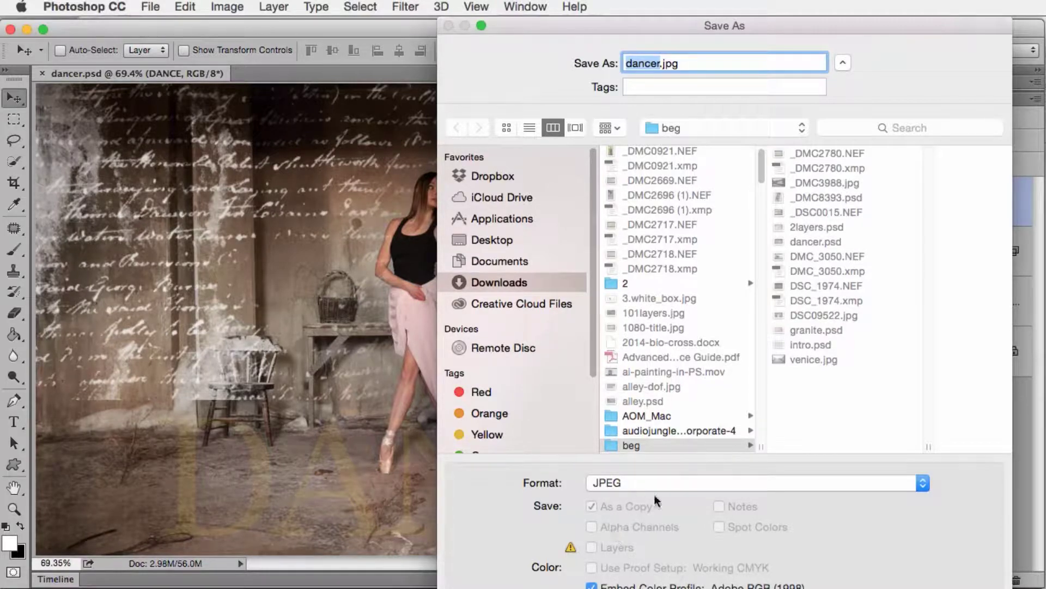
- Save the dancer composite as dancer.jpg in JPEG format at Maximum quality 12, and open that file from Adobe Bridge
key("Return")
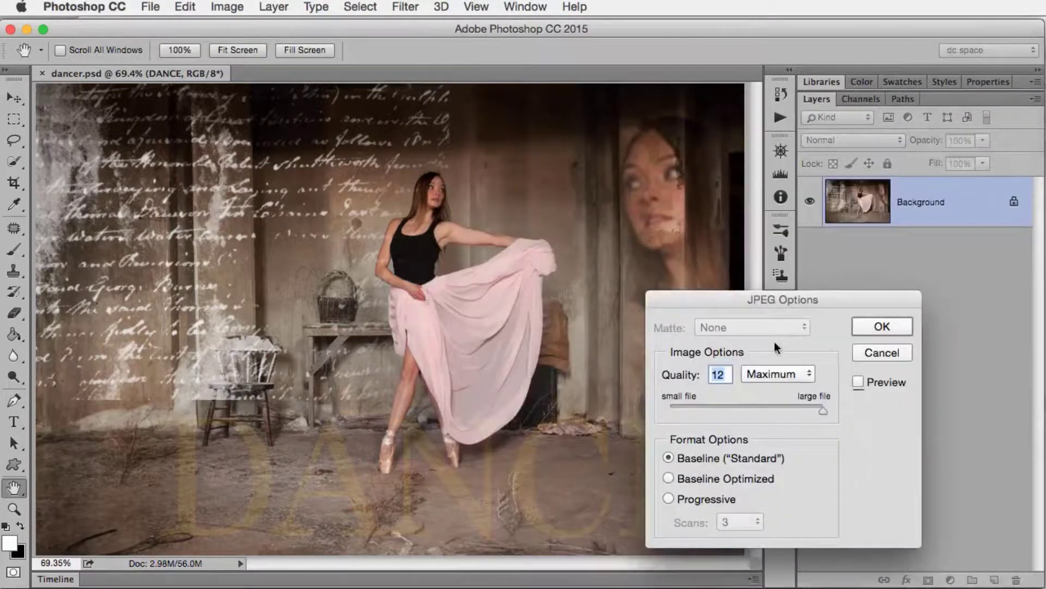
left_click(878, 322)
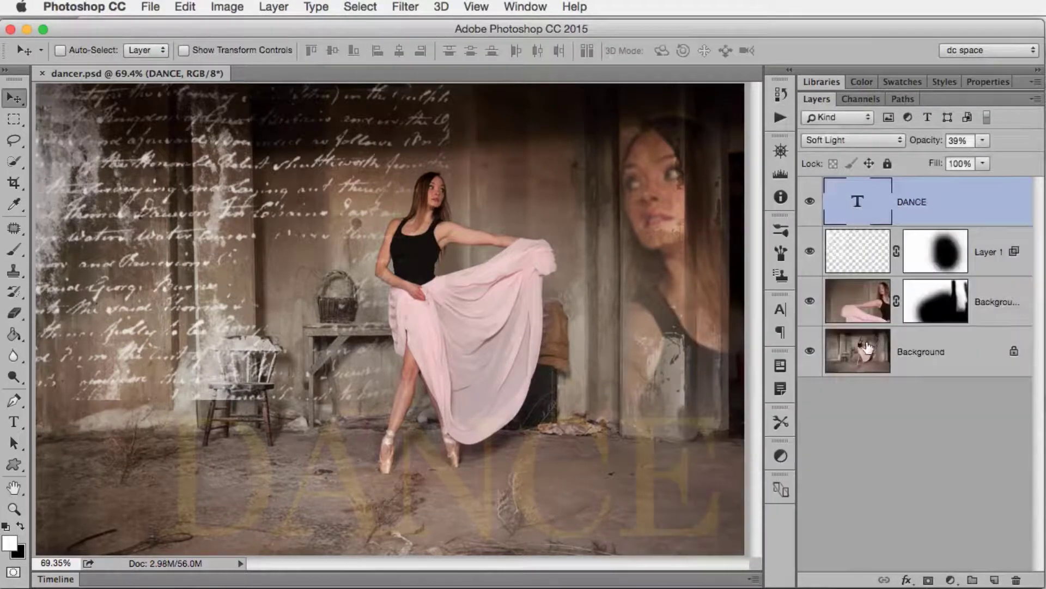
key("super+Tab")
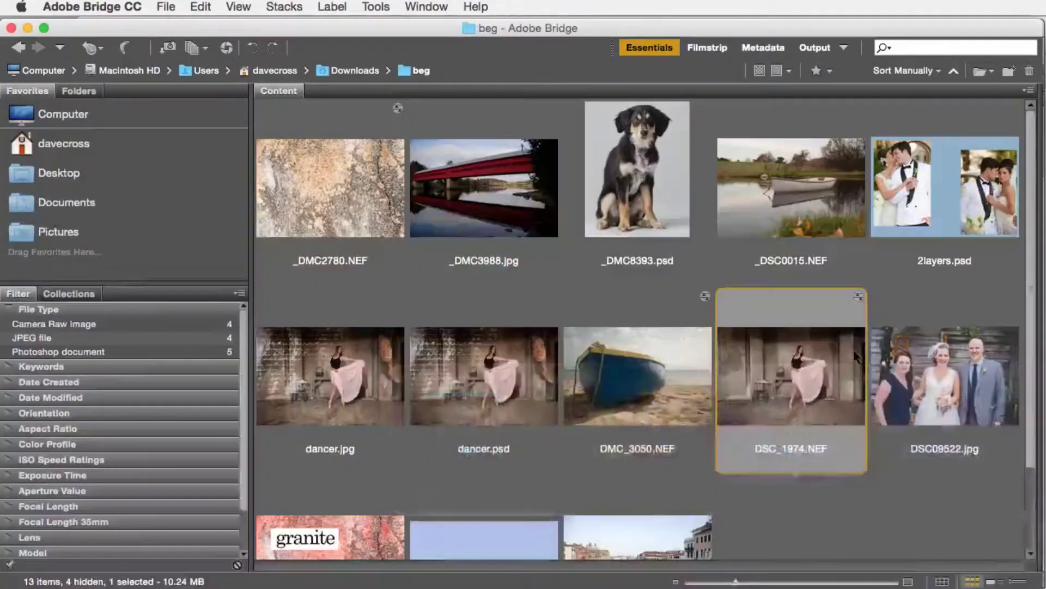
left_click(864, 512)
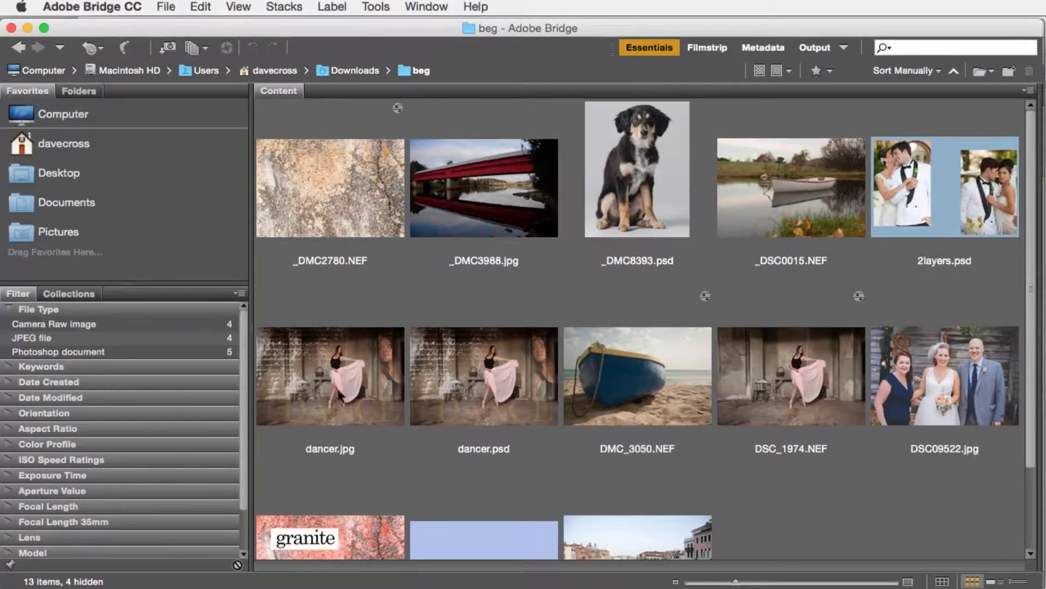
left_click(344, 392)
double_click(343, 389)
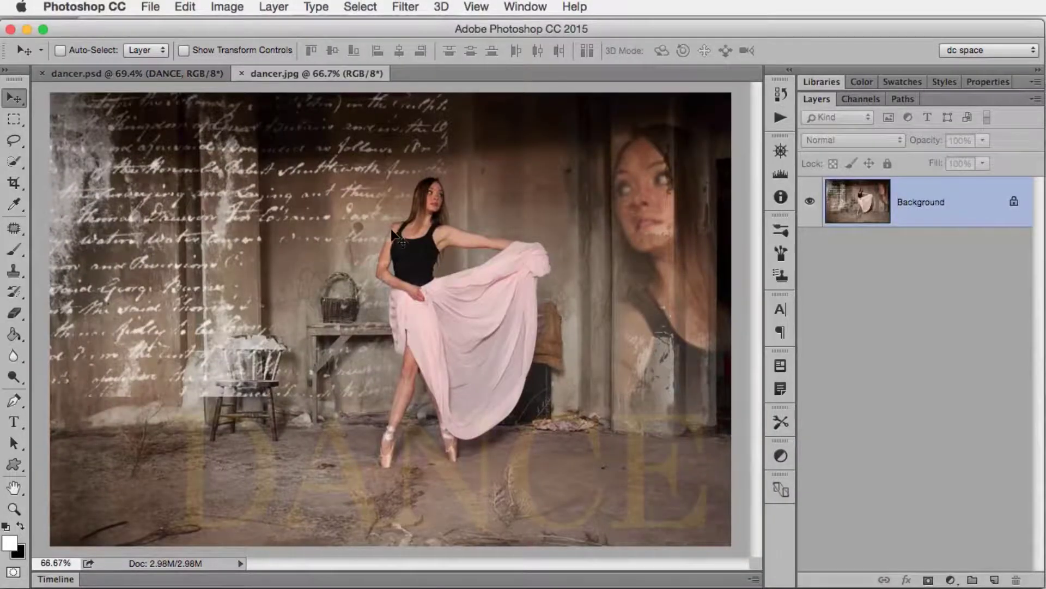
- Resize dancer.jpg to 800 pixels wide, and close it without saving the changes
left_click(227, 6)
left_click(251, 133)
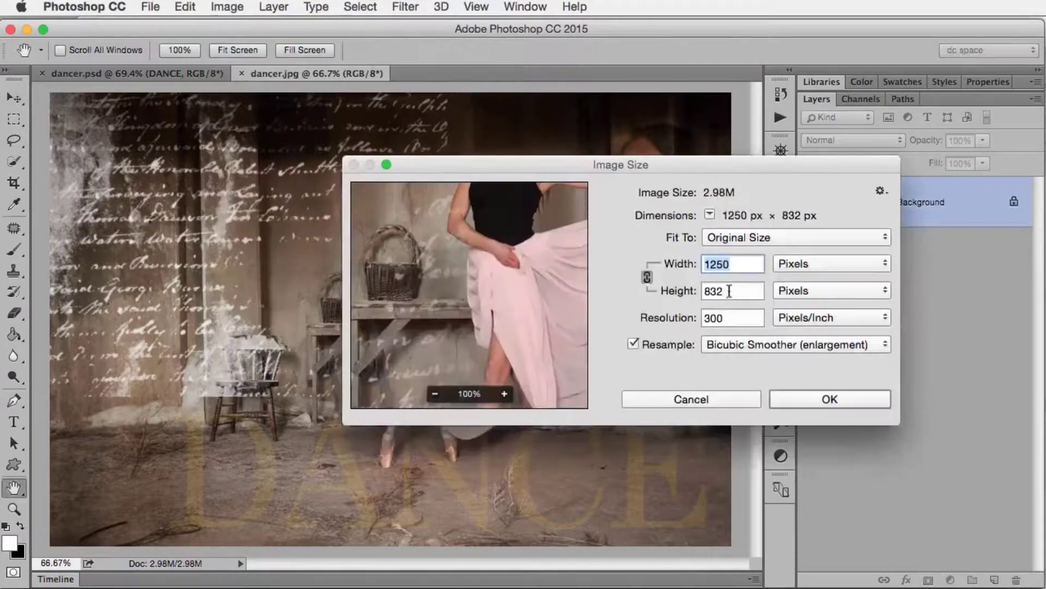
type("800")
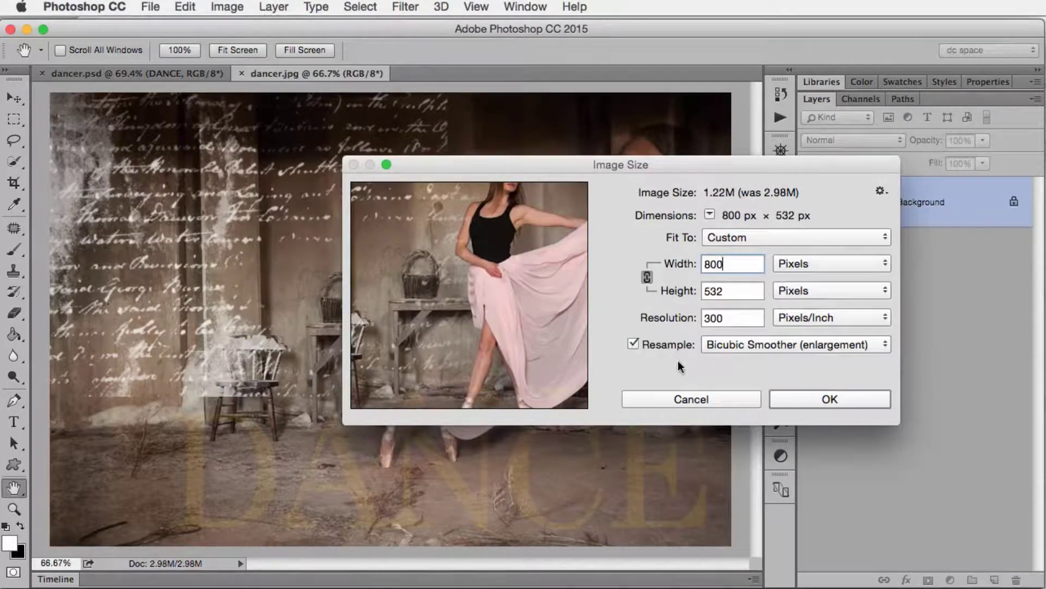
left_click(812, 400)
key("v")
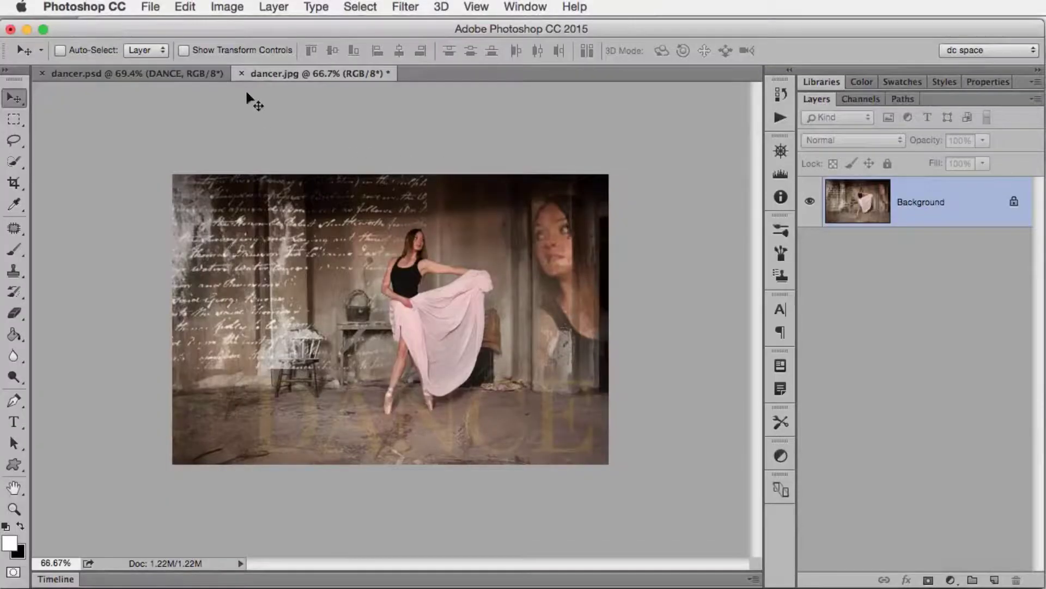
left_click(241, 73)
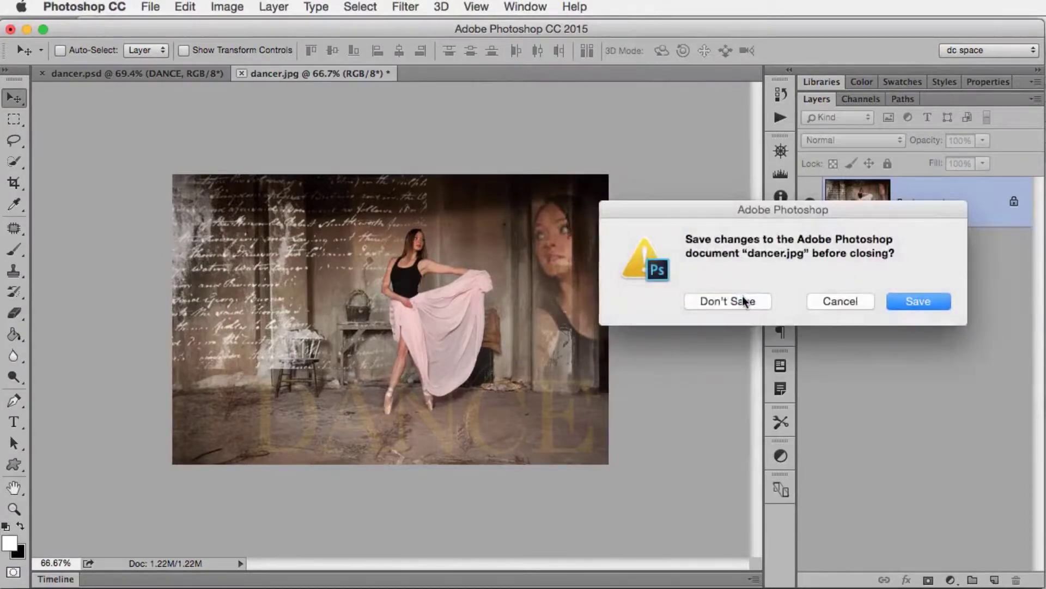
left_click(742, 301)
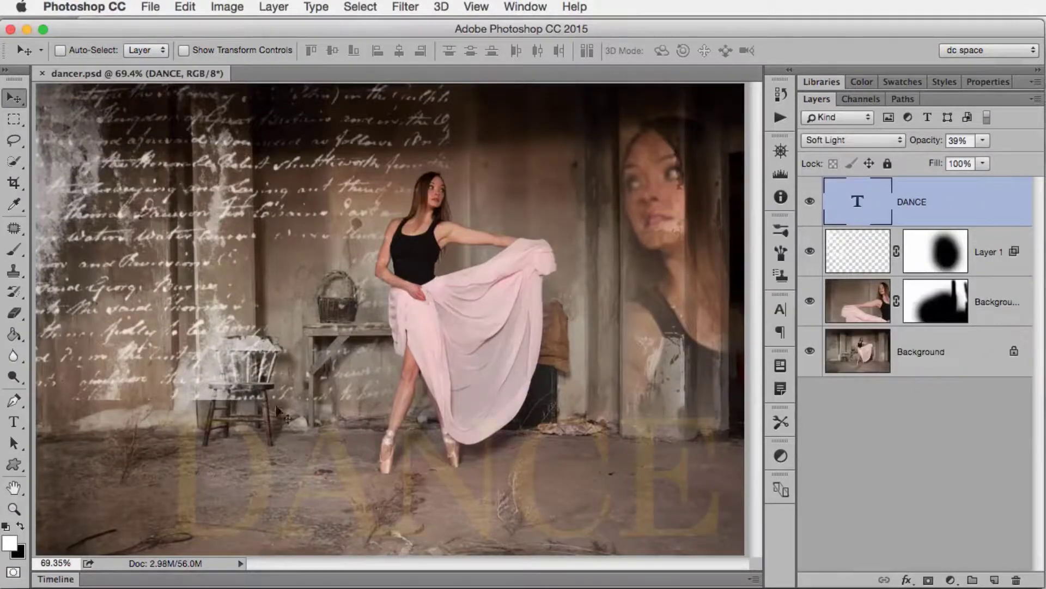
- Save the dancer composite as dancer.tif in TIFF format without layers, with image compression set to None
left_click(156, 6)
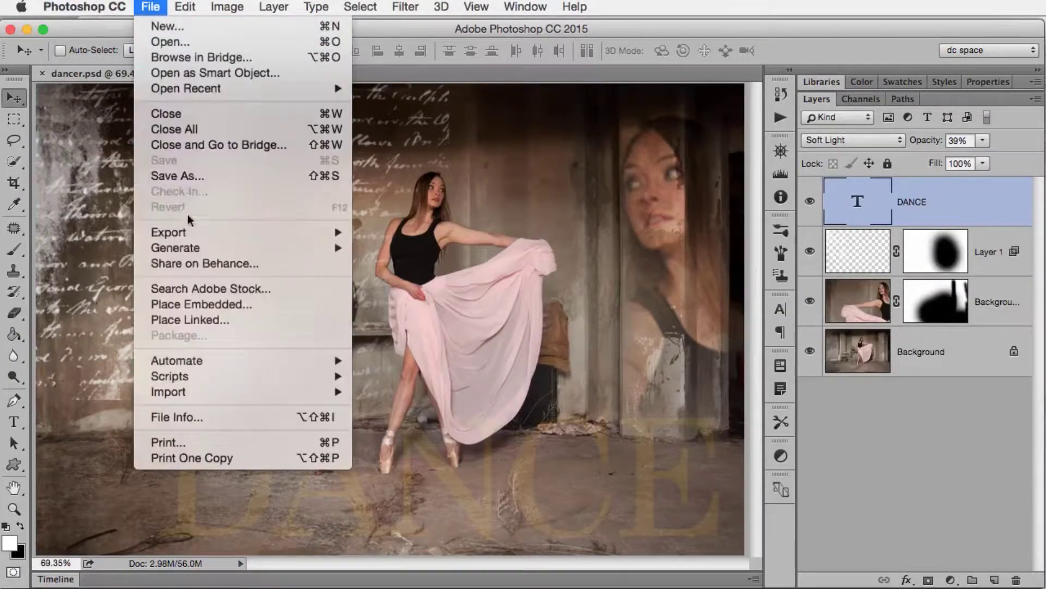
left_click(211, 180)
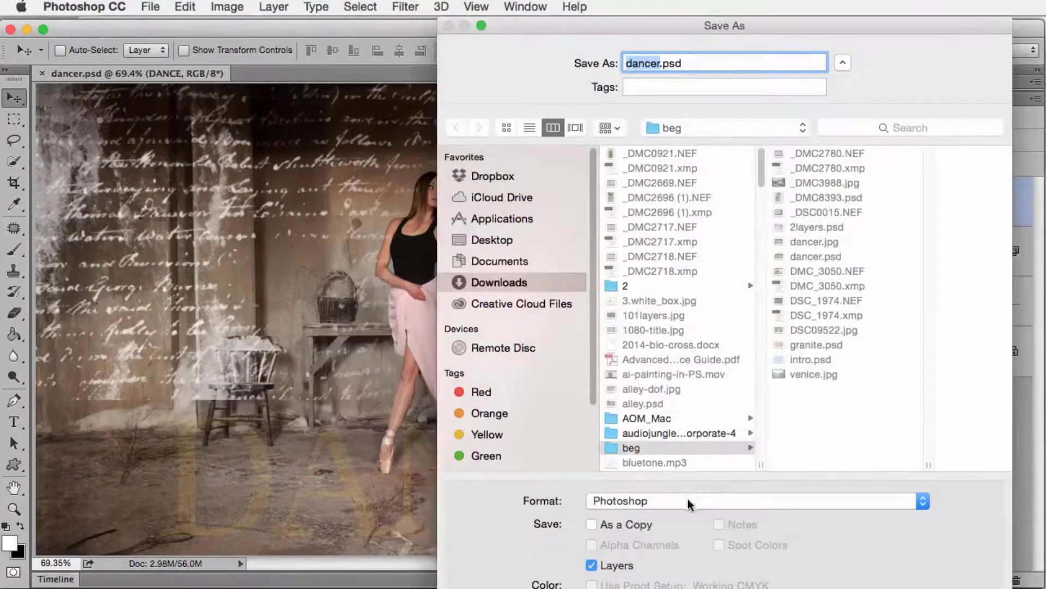
left_click(687, 501)
scroll(748, 537, "down", 10)
left_click(749, 537)
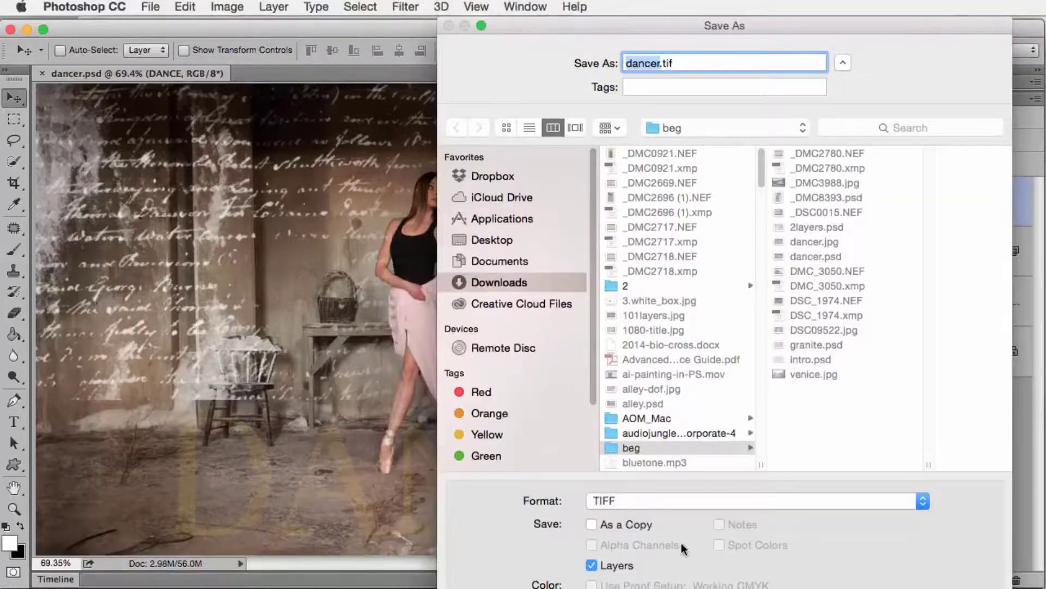
left_click(592, 565)
key("Return")
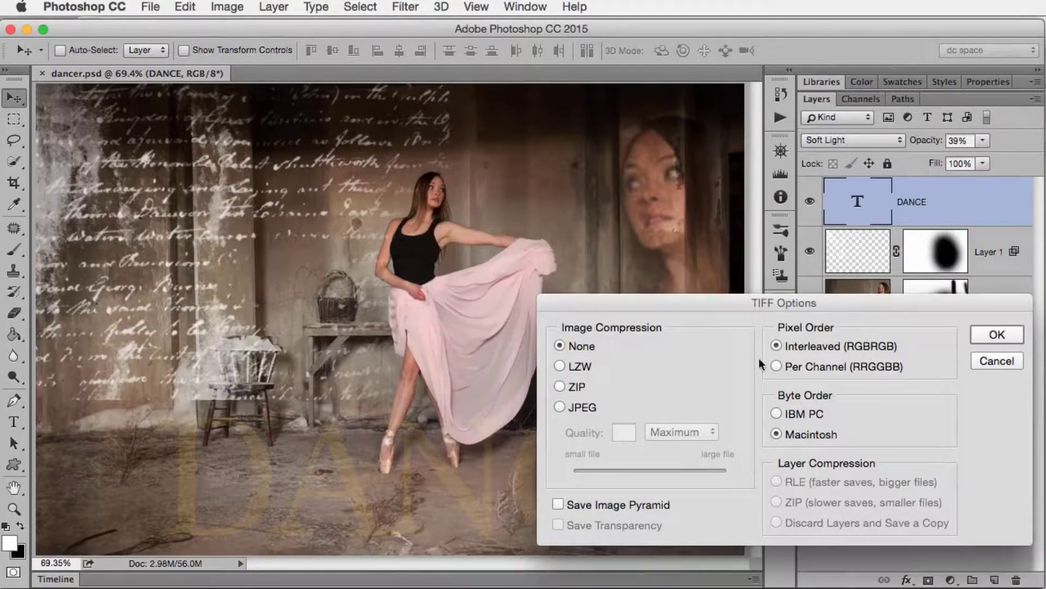
left_click(998, 334)
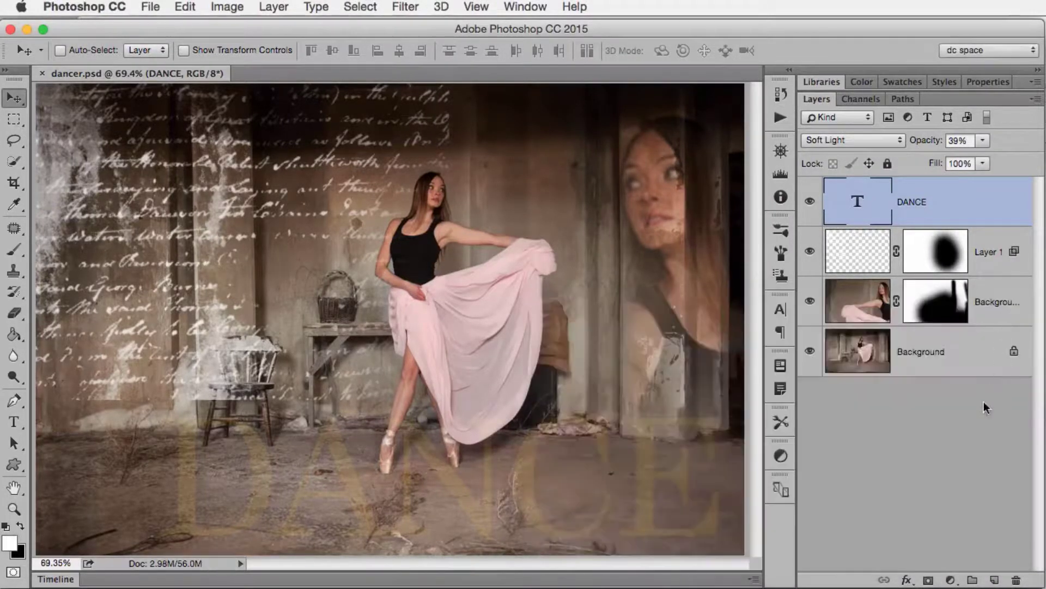
- Switch to Adobe Bridge, select dancer.tif to check its file size, and return to Photoshop
key("super+Tab")
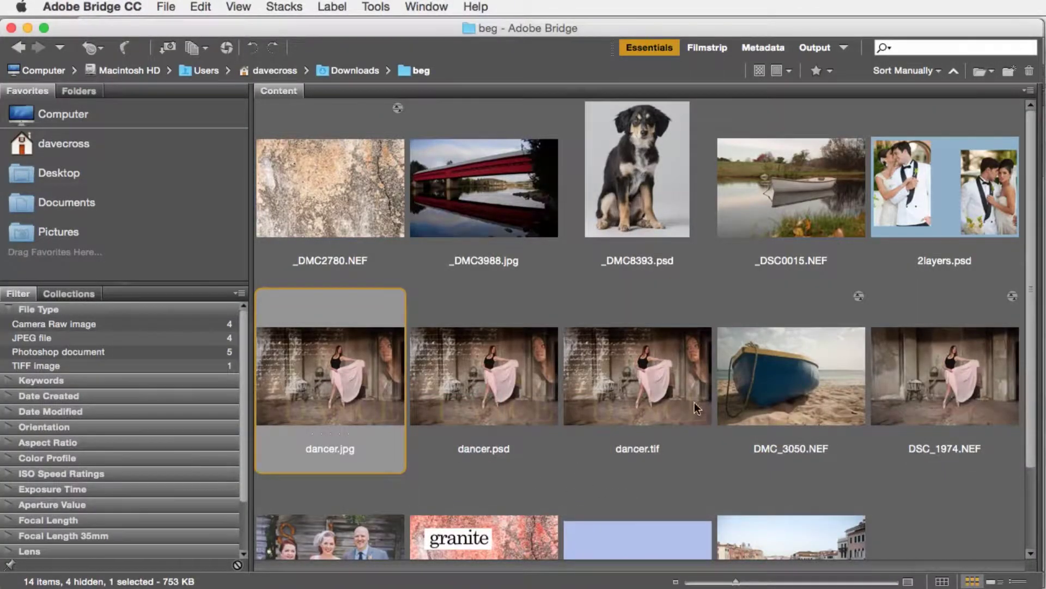
left_click(638, 396)
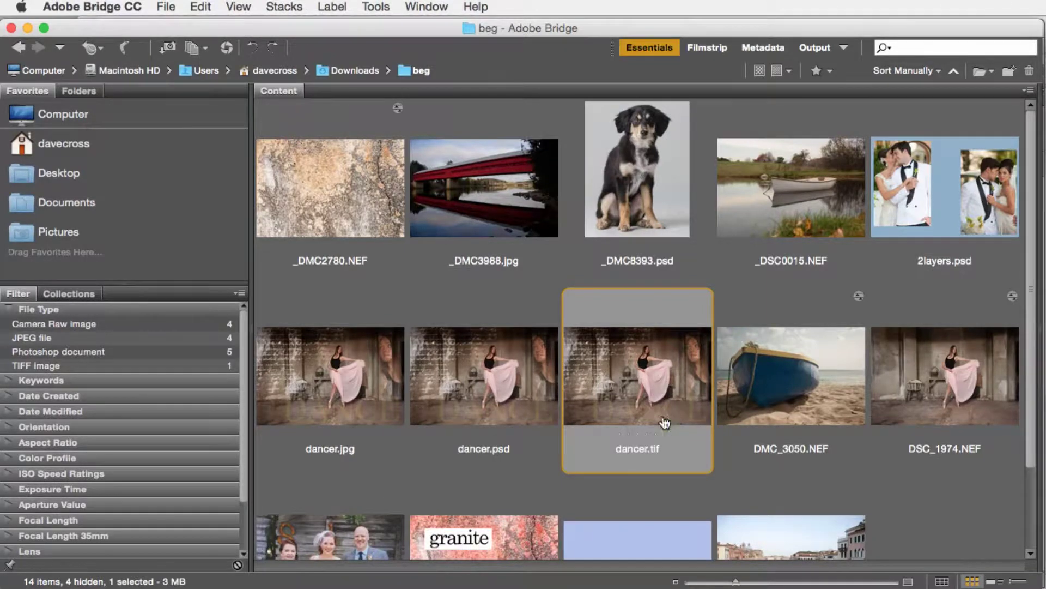
key("super+Tab")
left_click(564, 444)
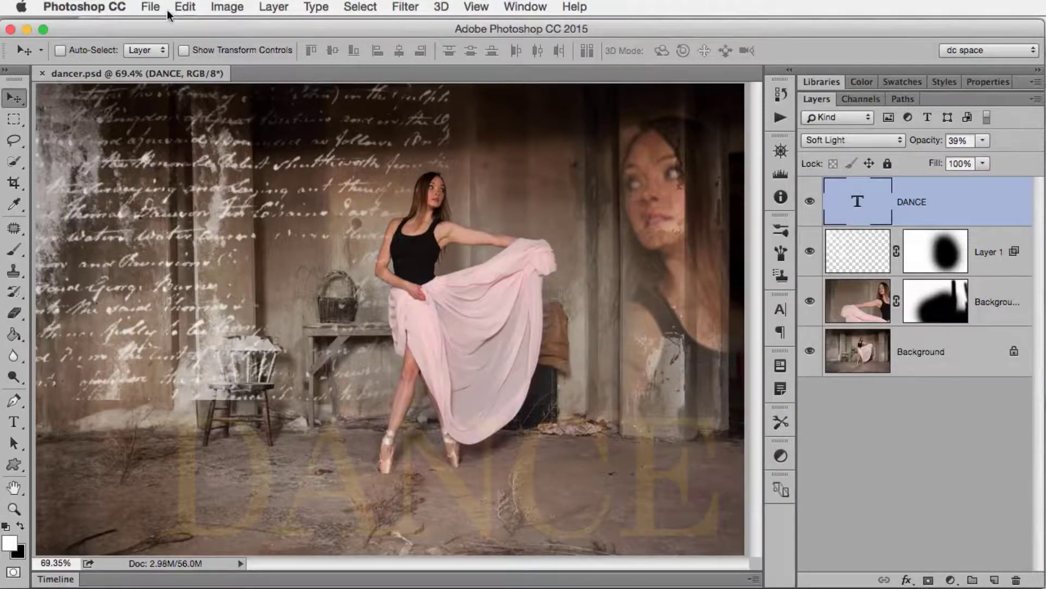
- Bring the dancer composite into Save for Web (Legacy), keep JPEG as the format, and show the compression quality choices
left_click(150, 7)
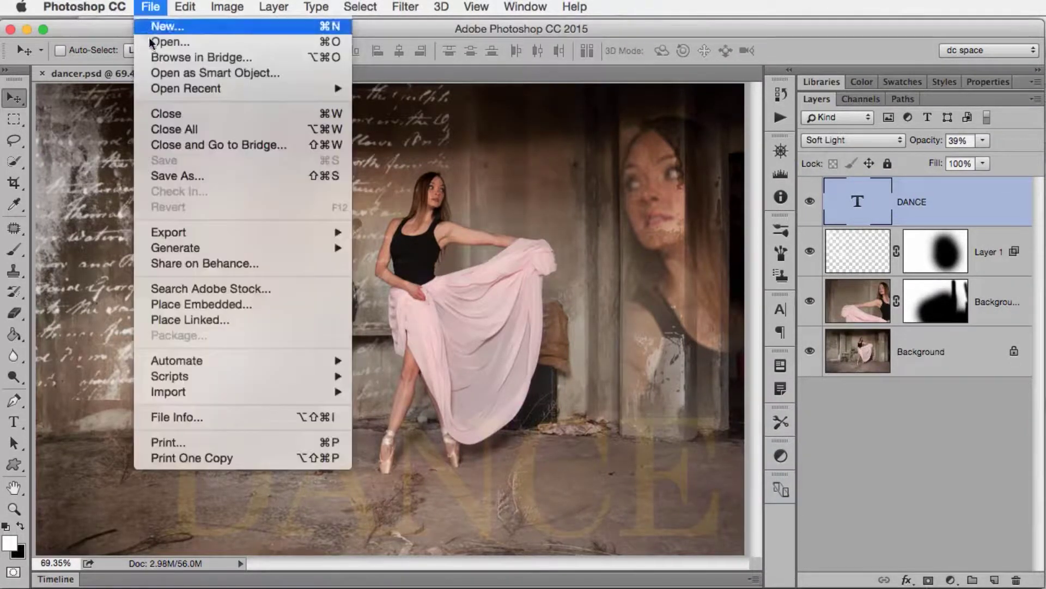
mouse_move(163, 87)
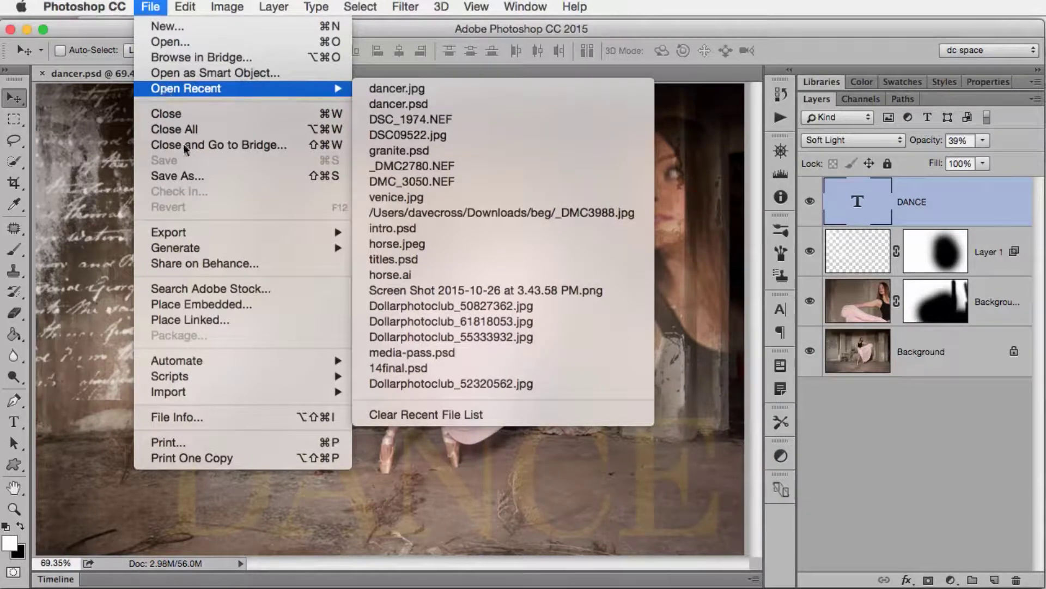
mouse_move(203, 231)
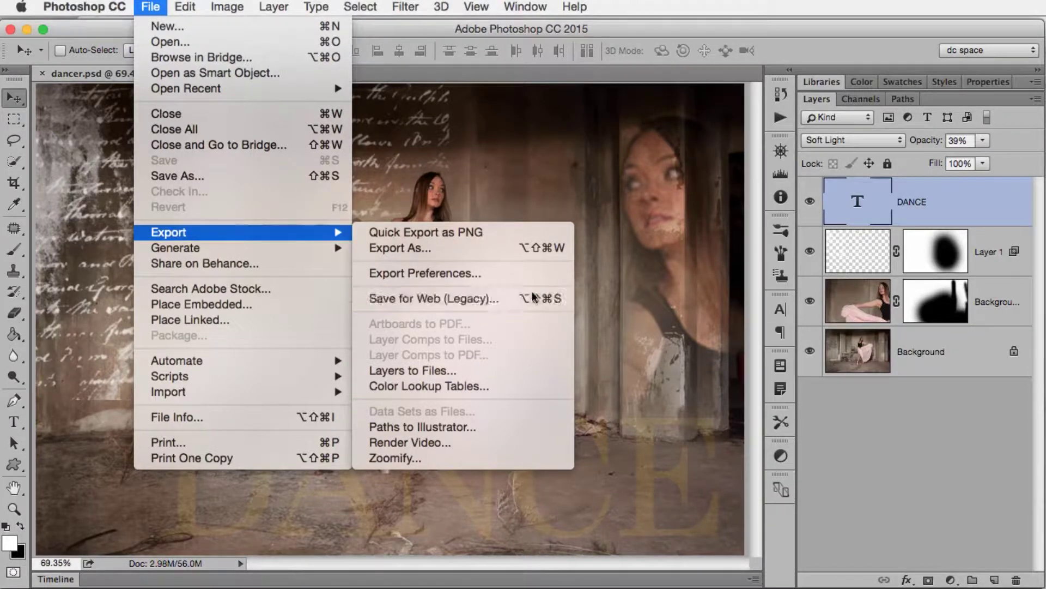
left_click(558, 297)
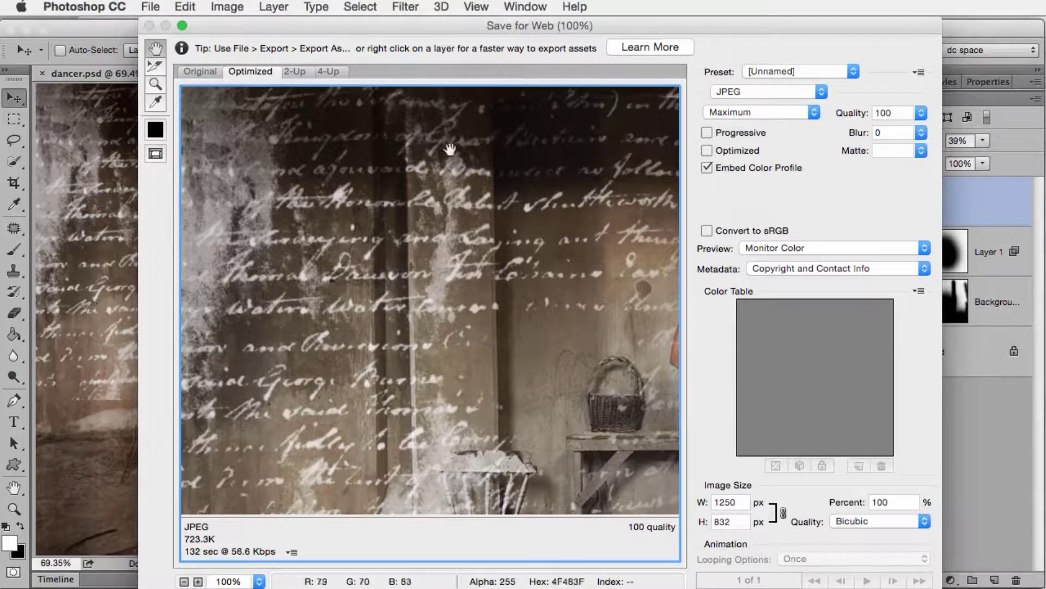
left_click(754, 91)
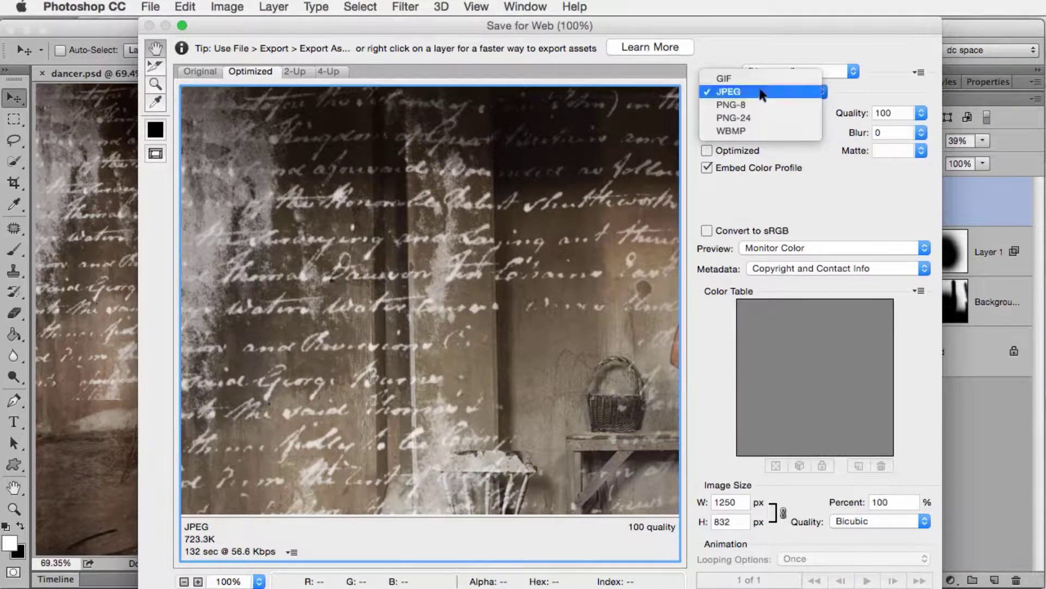
left_click(755, 92)
left_click(757, 110)
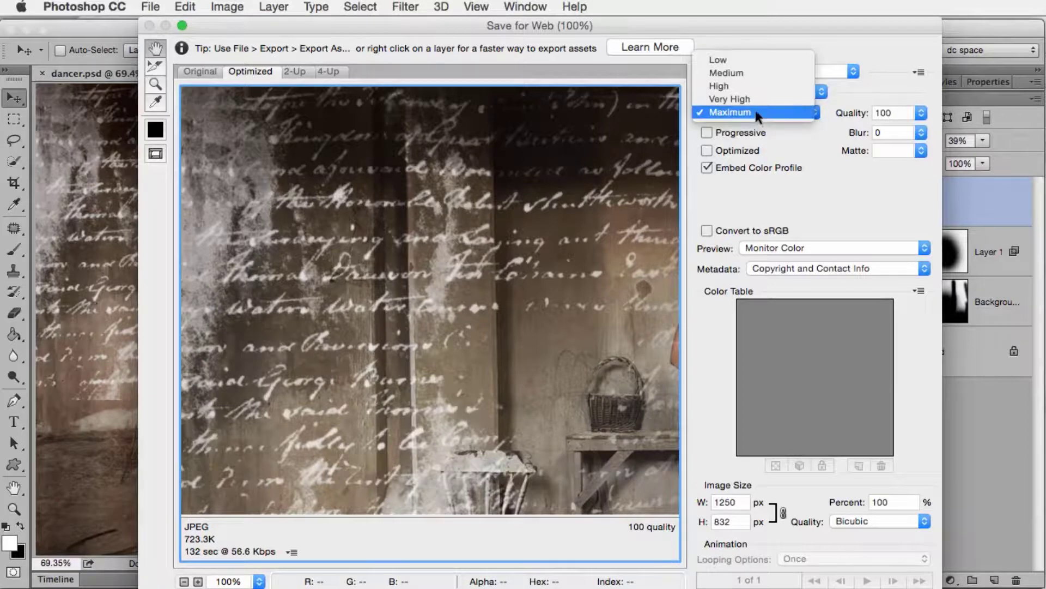
left_click(755, 90)
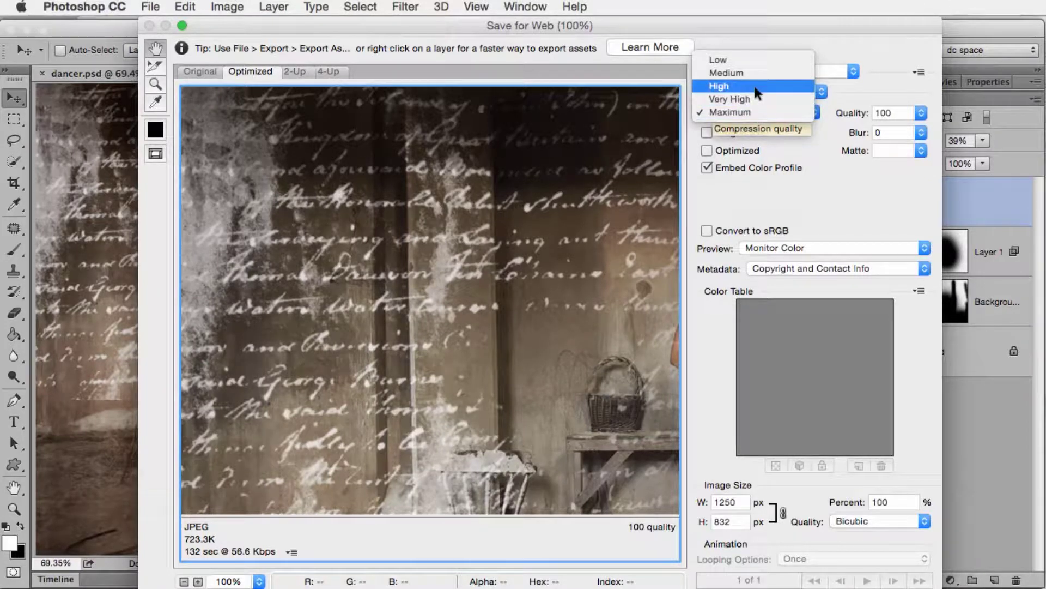
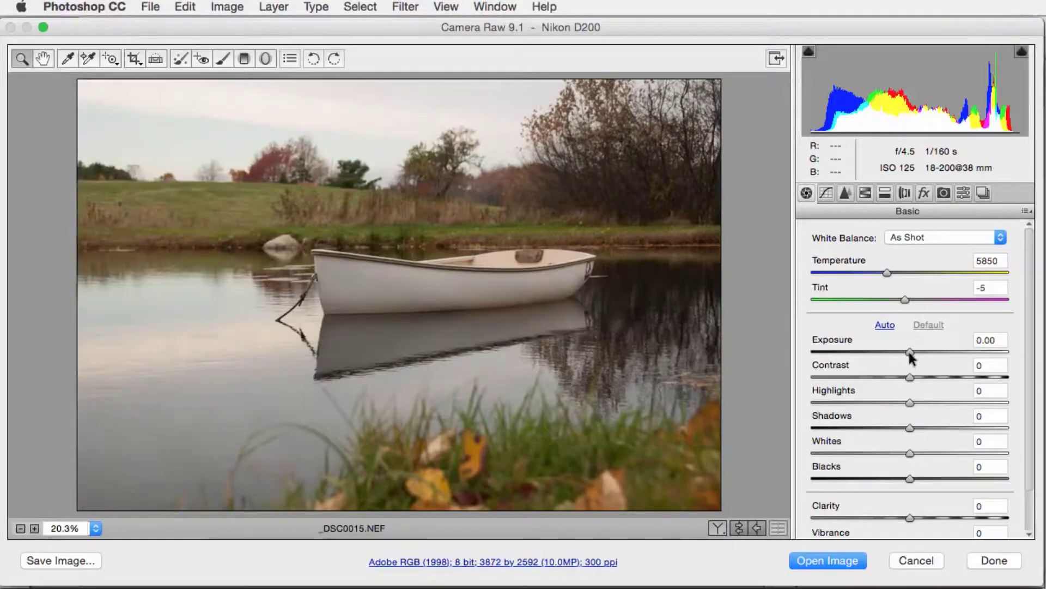
- Set the boat photo's Exposure to +2.20 and Saturation to +48, and open the image in Photoshop
left_click_drag(909, 353, 953, 352)
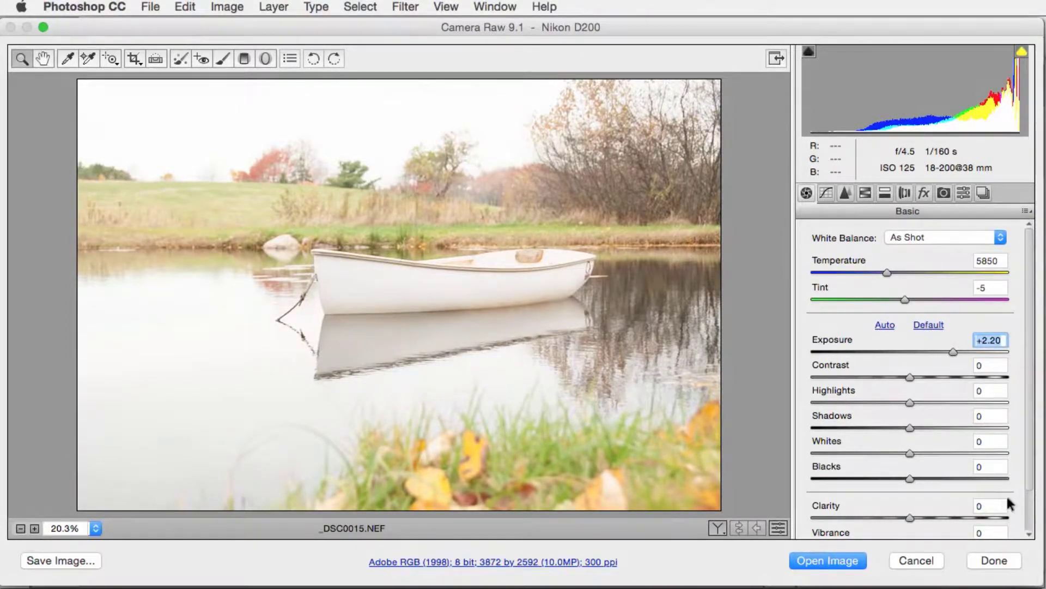
scroll(1010, 504, "down", 3)
left_click_drag(911, 524, 959, 525)
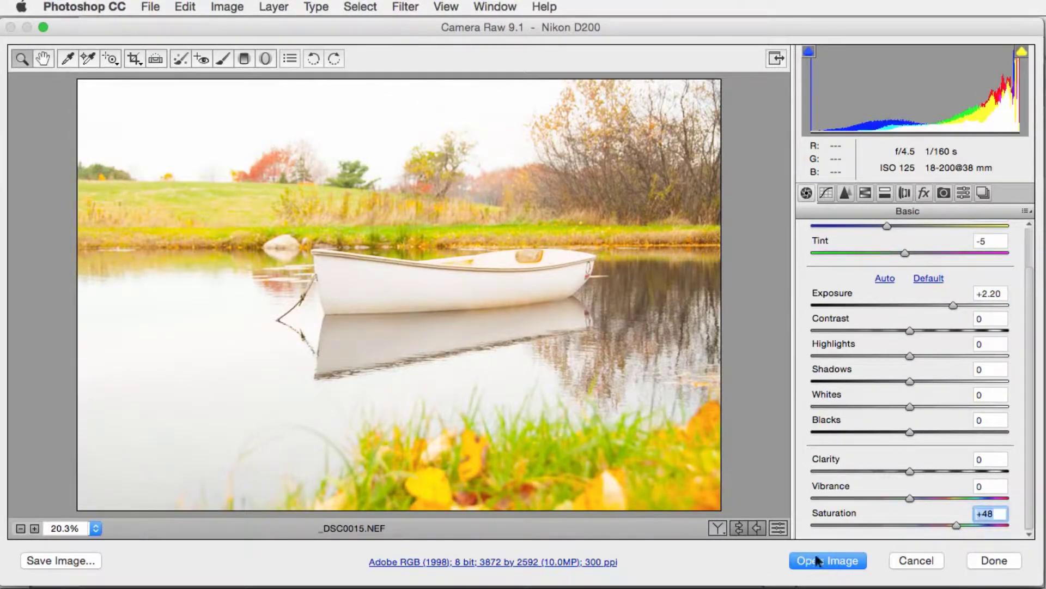
left_click(832, 564)
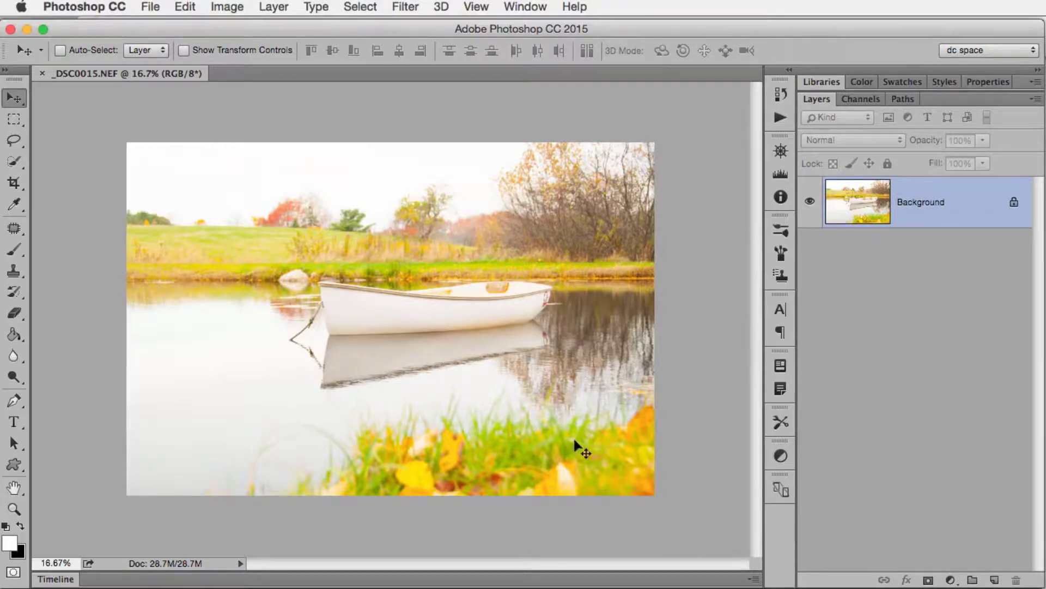
- Close _DSC0015.NEF without saving, and reopen the raw file from Adobe Bridge
key("super+w")
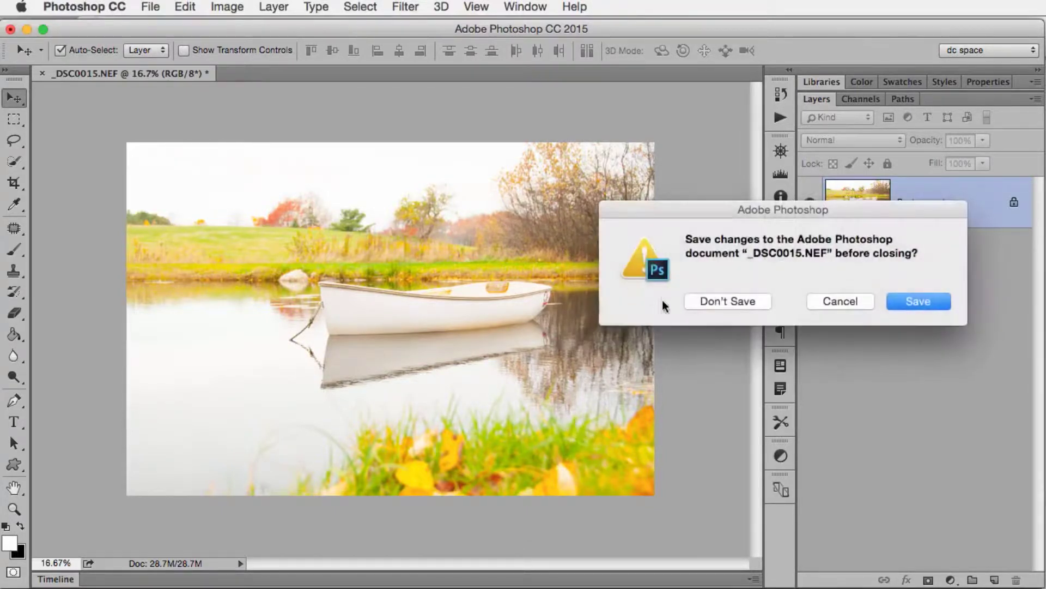
left_click(705, 303)
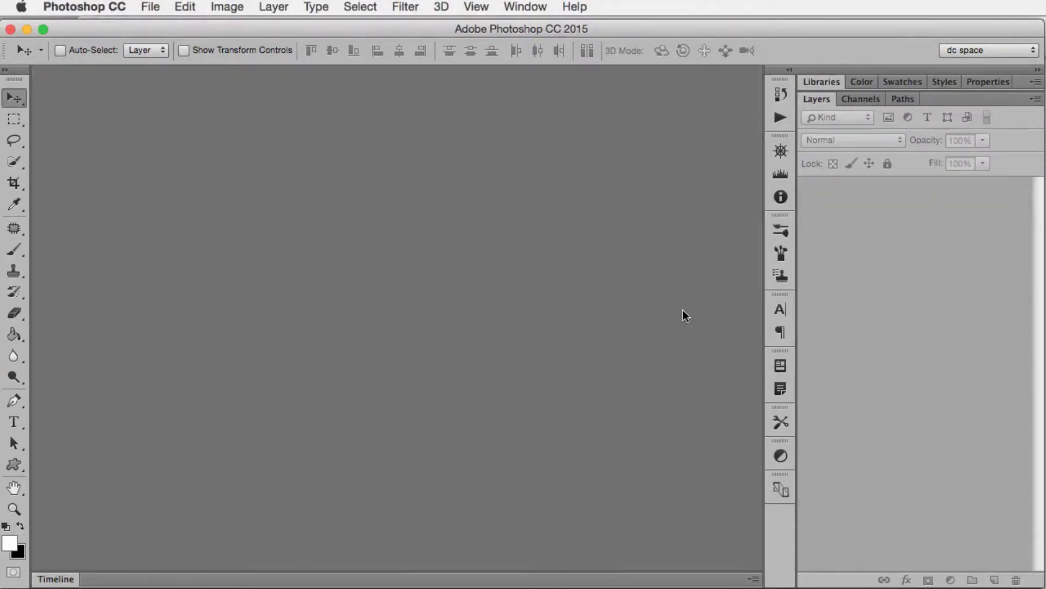
key("super+Tab")
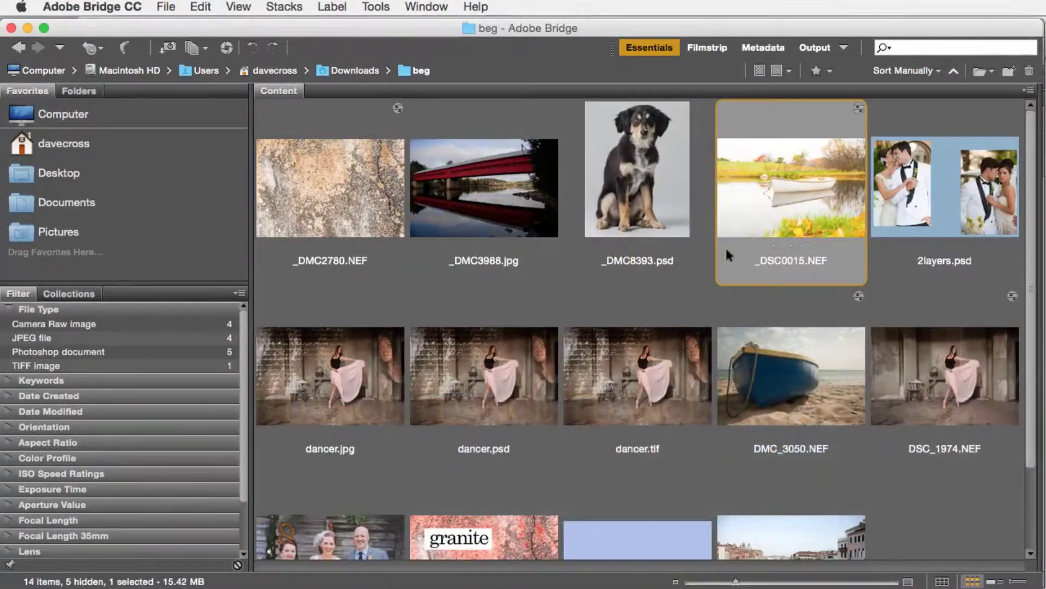
double_click(764, 198)
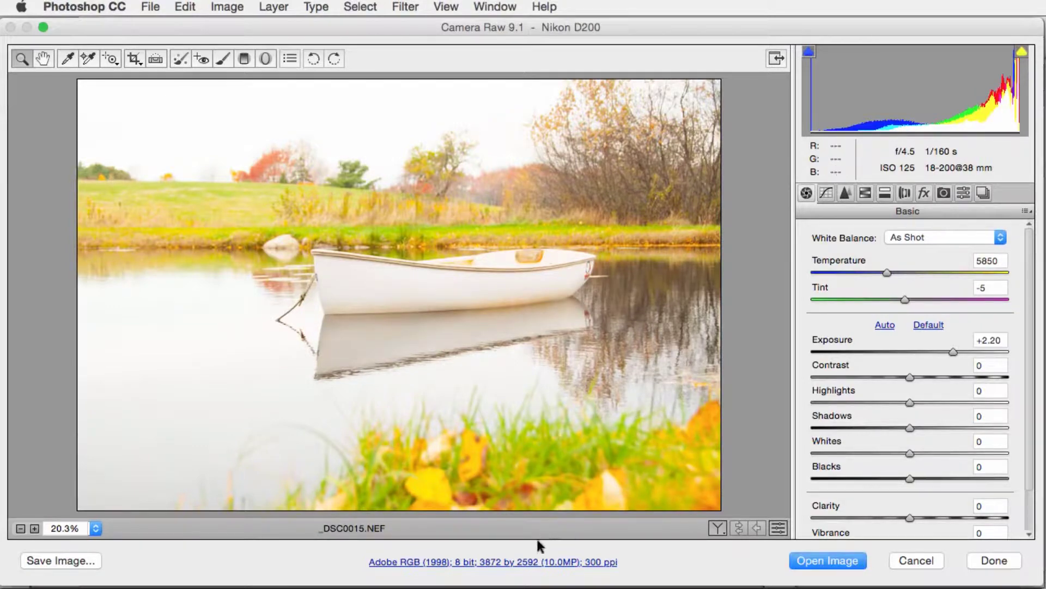
- Enable Open in Photoshop as Smart Objects in the workflow options, and open _DSC0015.NEF as an object
left_click(535, 562)
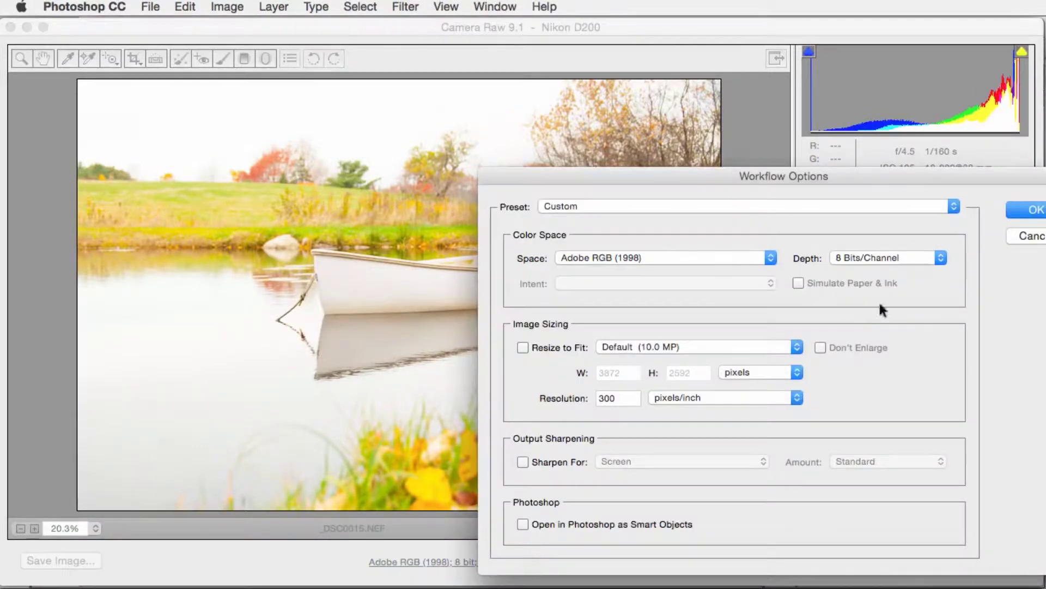
left_click(1023, 236)
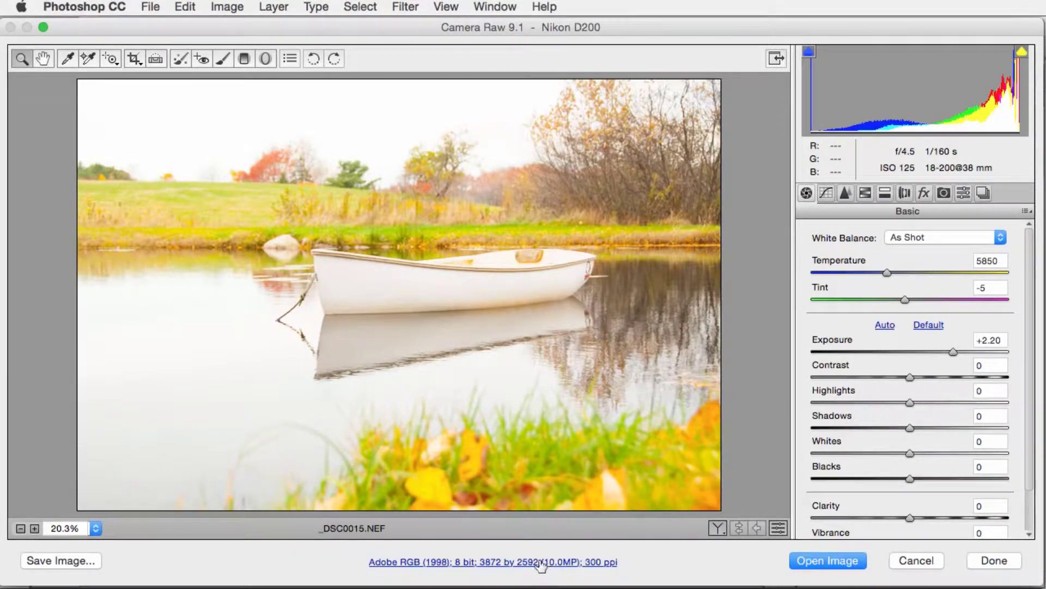
left_click(522, 562)
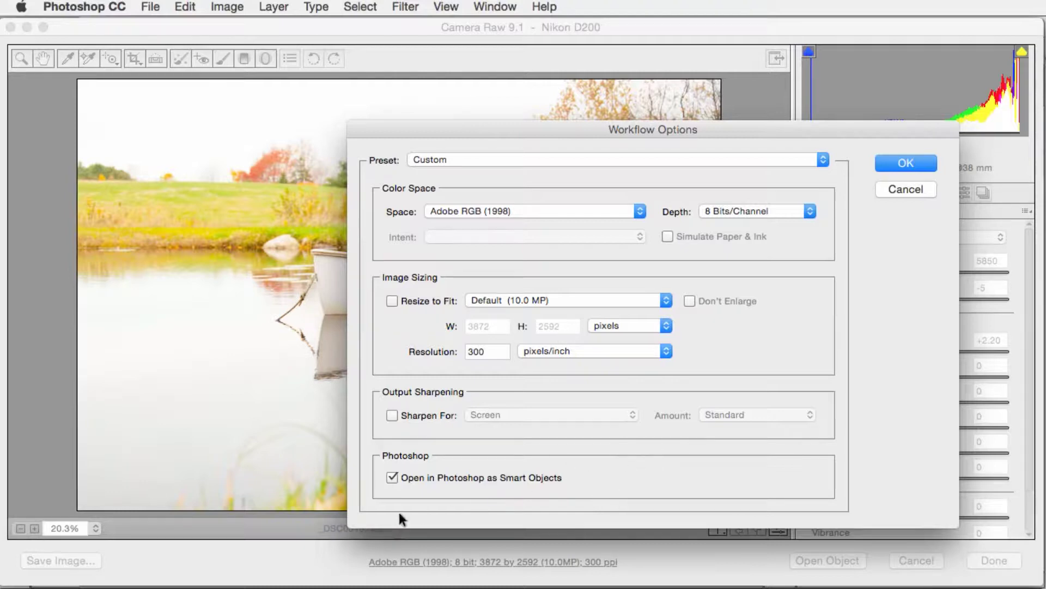
left_click(906, 163)
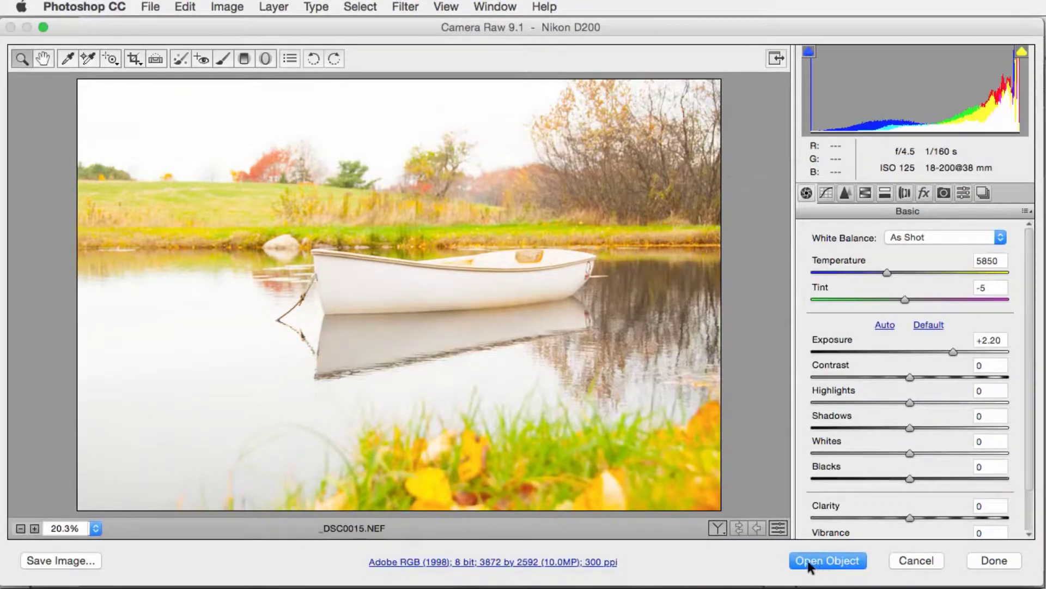
left_click(849, 566)
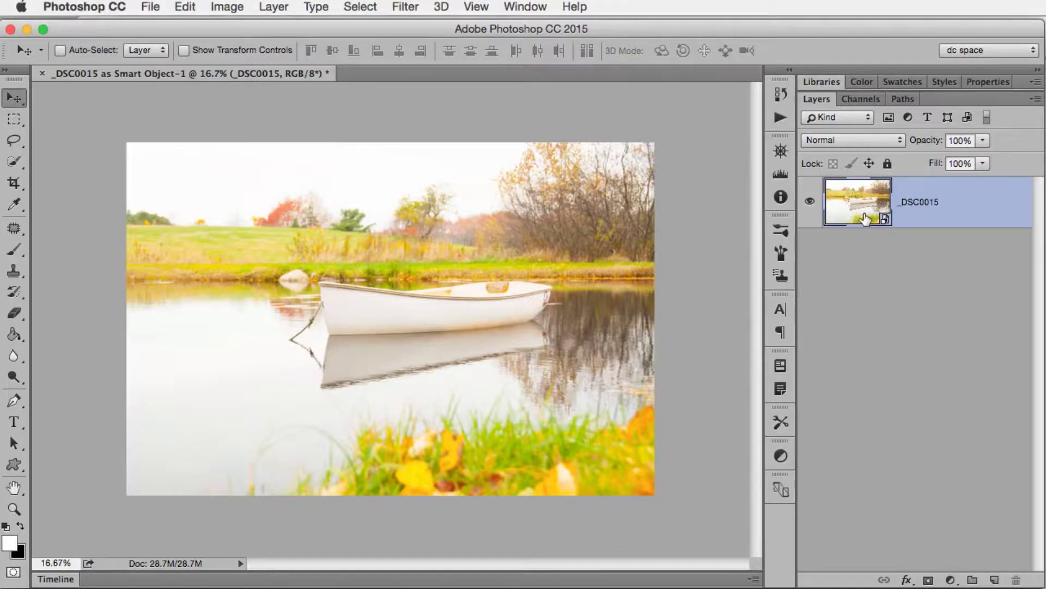
- Edit the raw settings of the _DSC0015 smart object, setting Exposure to +1.15 and reducing the Saturation
double_click(859, 220)
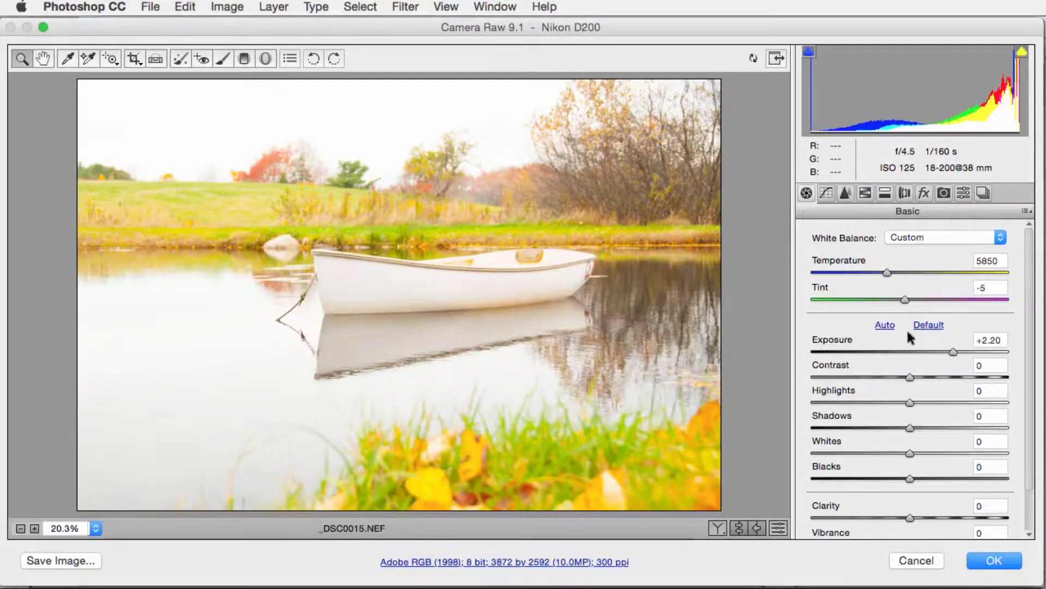
left_click_drag(952, 351, 930, 353)
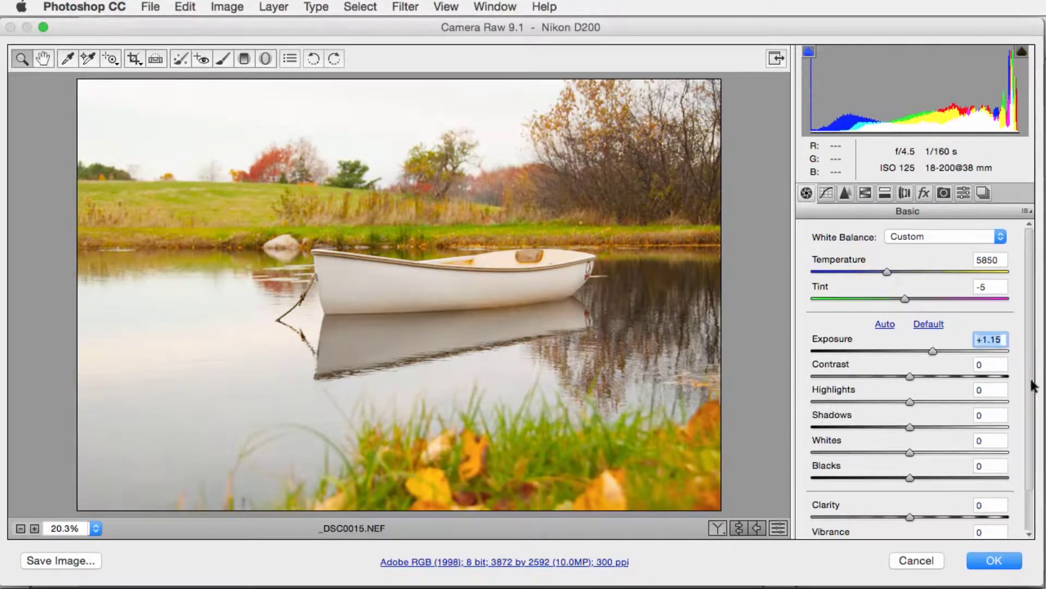
scroll(972, 480, "down", 2)
left_click_drag(957, 524, 924, 530)
left_click(991, 561)
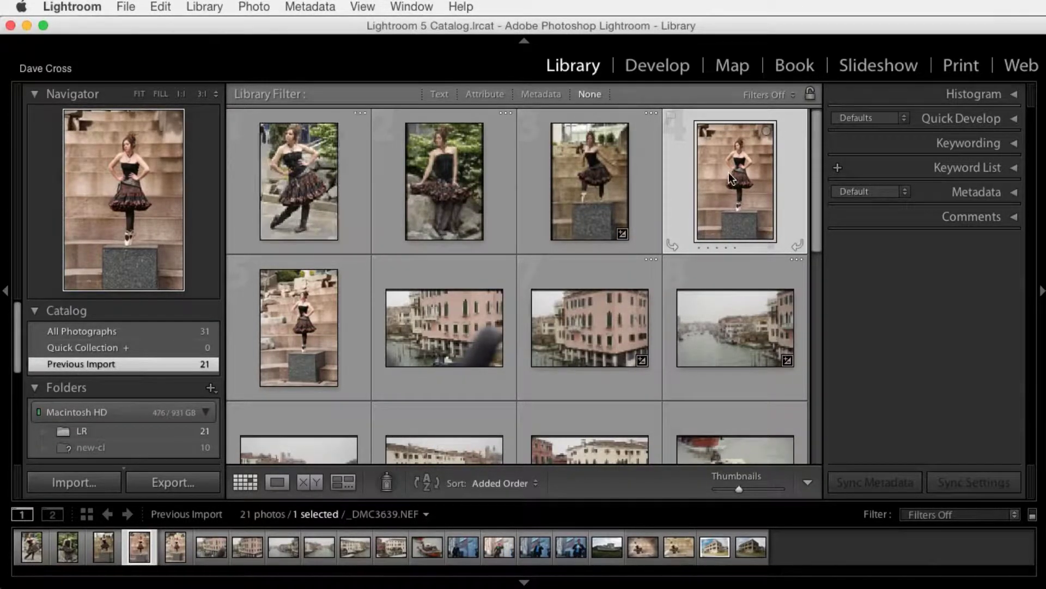
- Show _DMC3639.NEF in Lightroom's Develop module and send it to Adobe Photoshop CC 2015 for regular editing
left_click(650, 65)
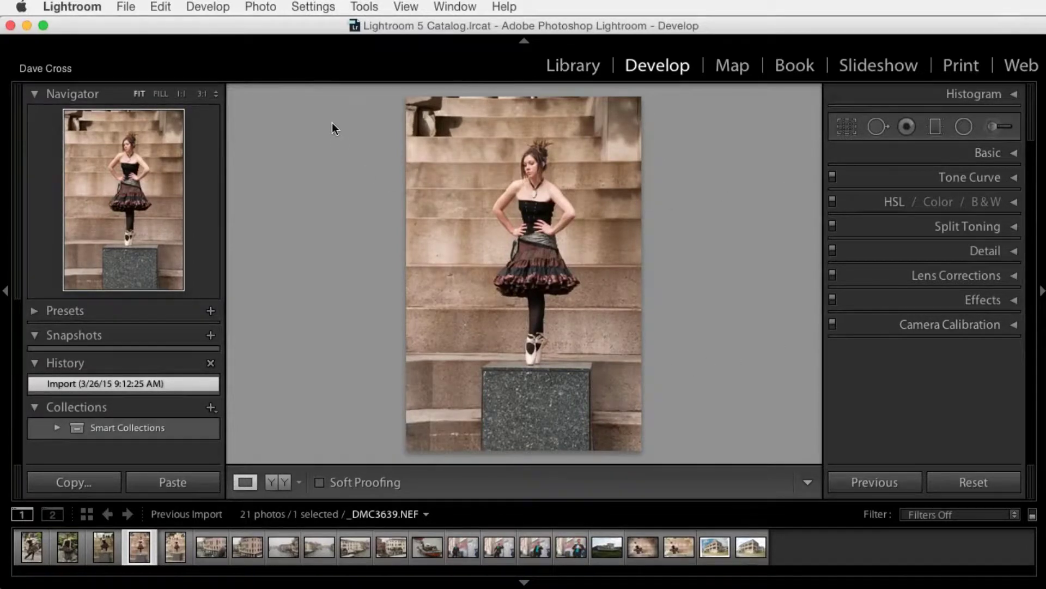
left_click(260, 7)
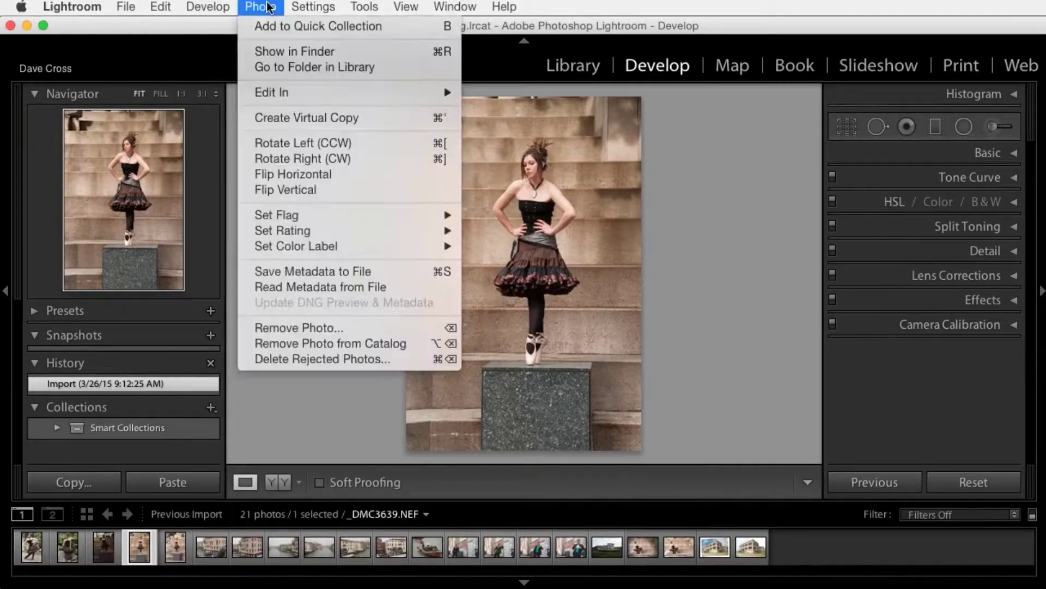
mouse_move(298, 95)
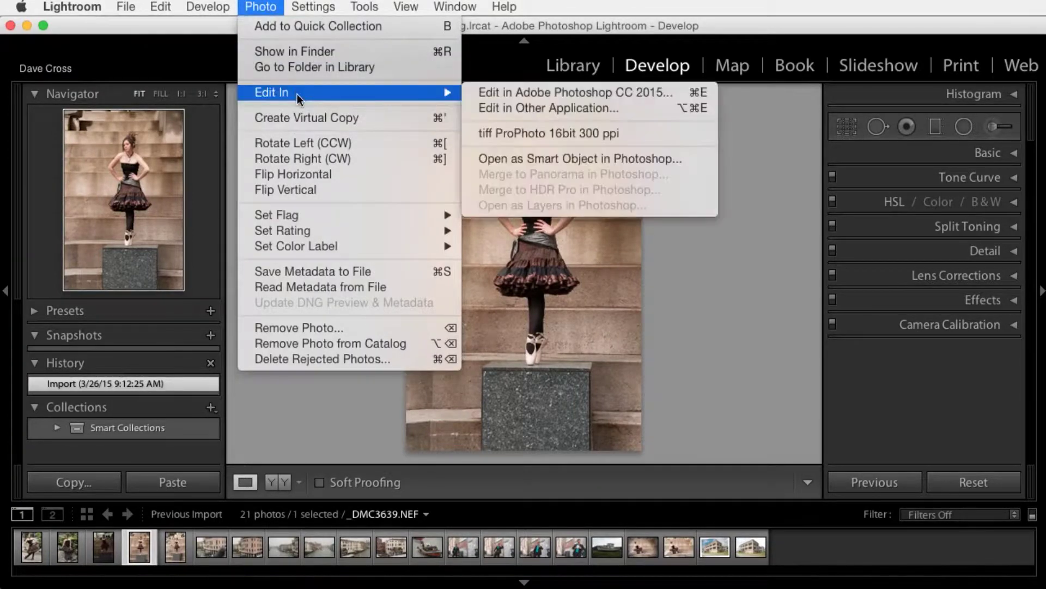
left_click(661, 93)
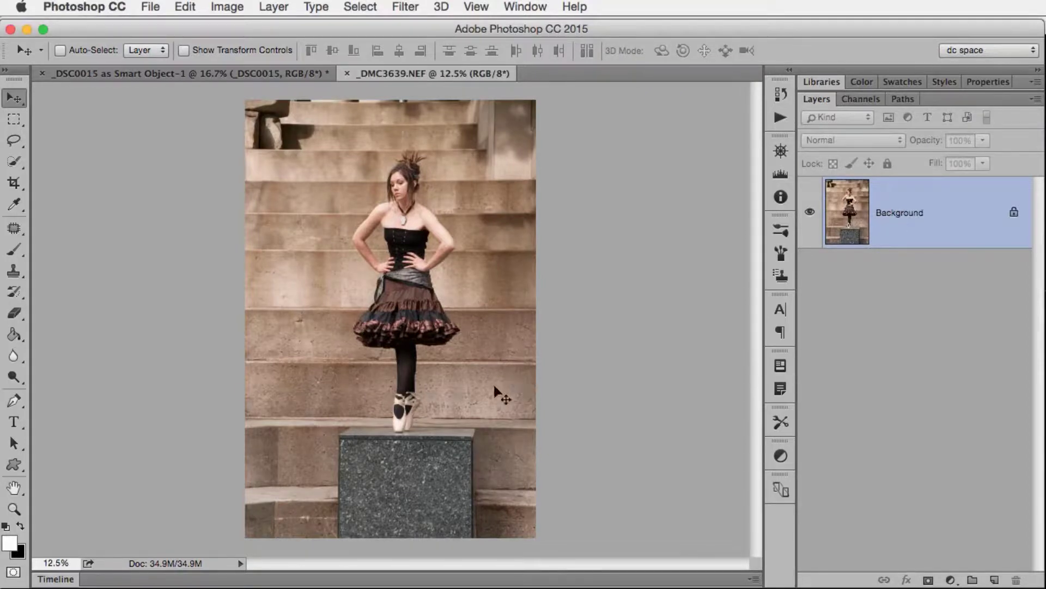
- Close _DMC3639.NEF without saving, switch to Lightroom, and open the photo as a Smart Object in Photoshop
key("super+w")
left_click(717, 300)
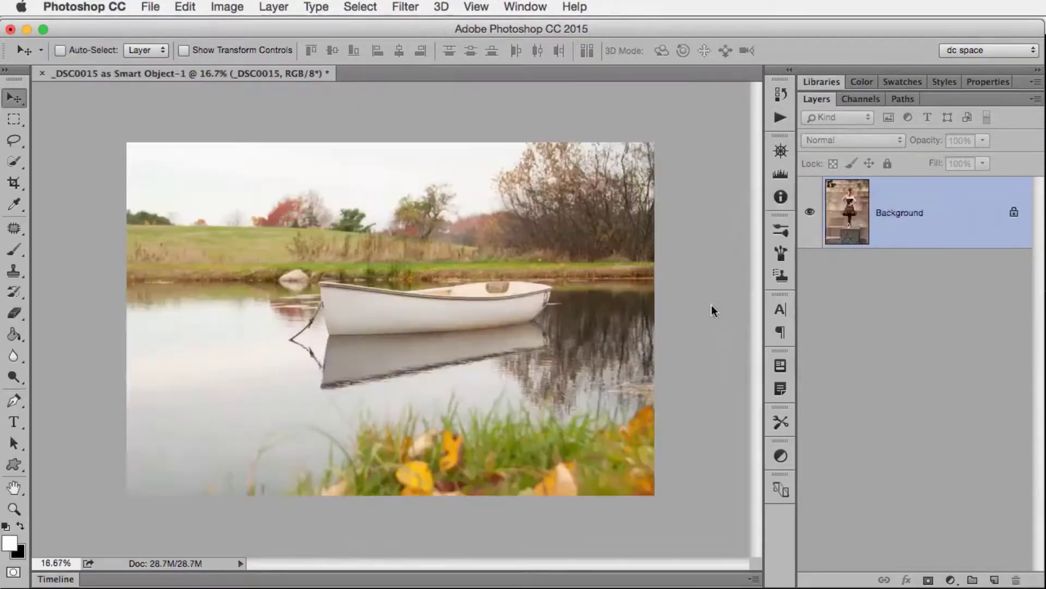
key("super+Tab")
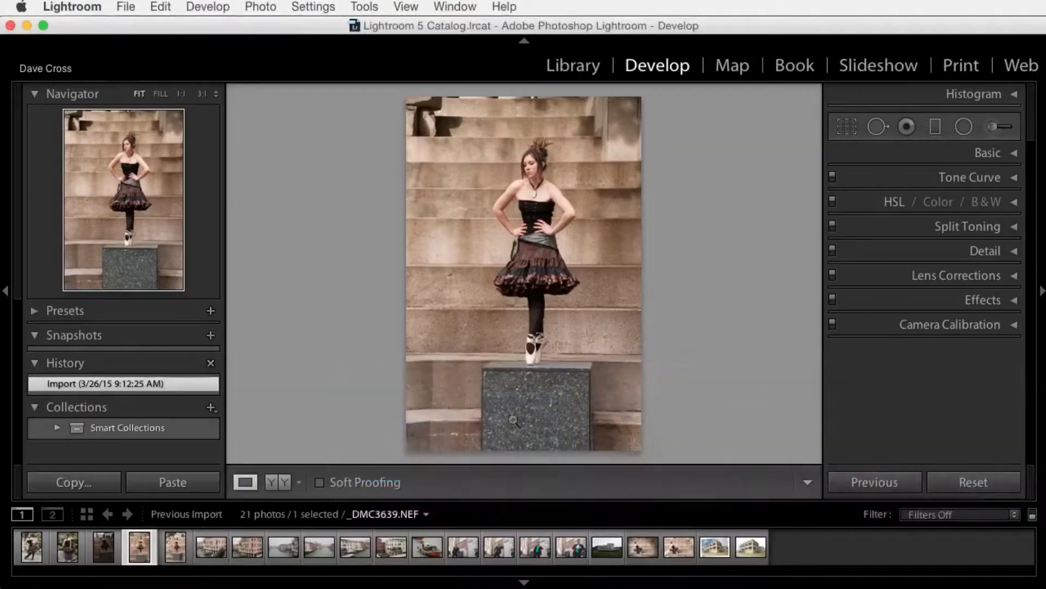
left_click(262, 7)
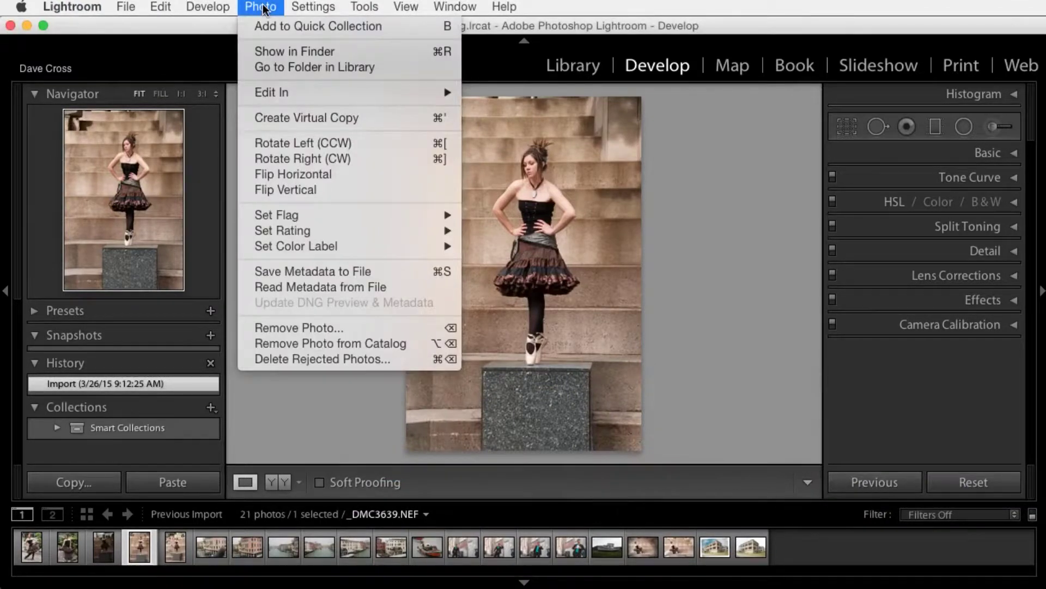
mouse_move(277, 97)
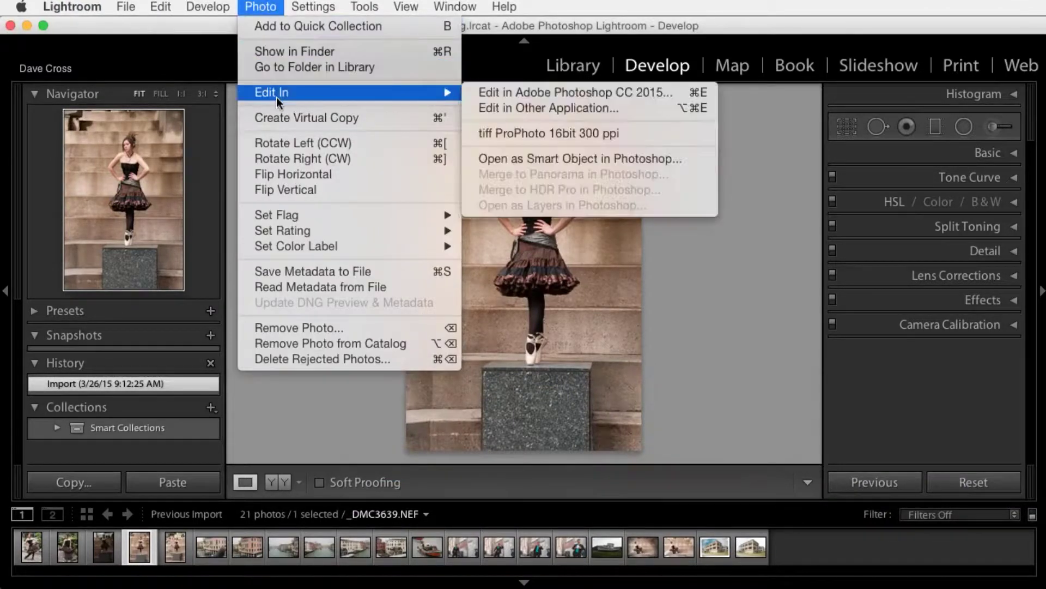
left_click(686, 159)
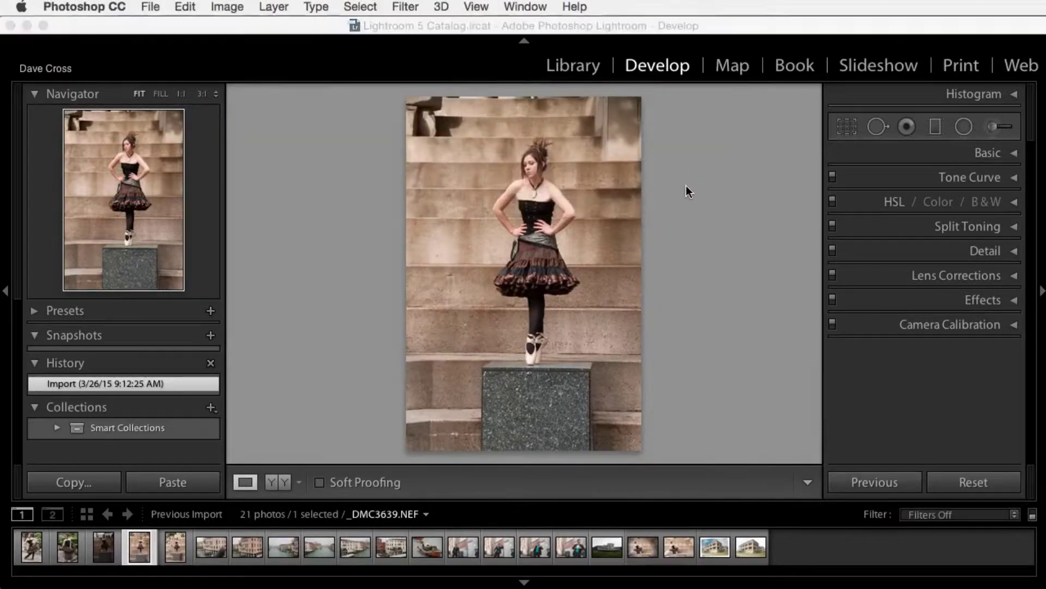
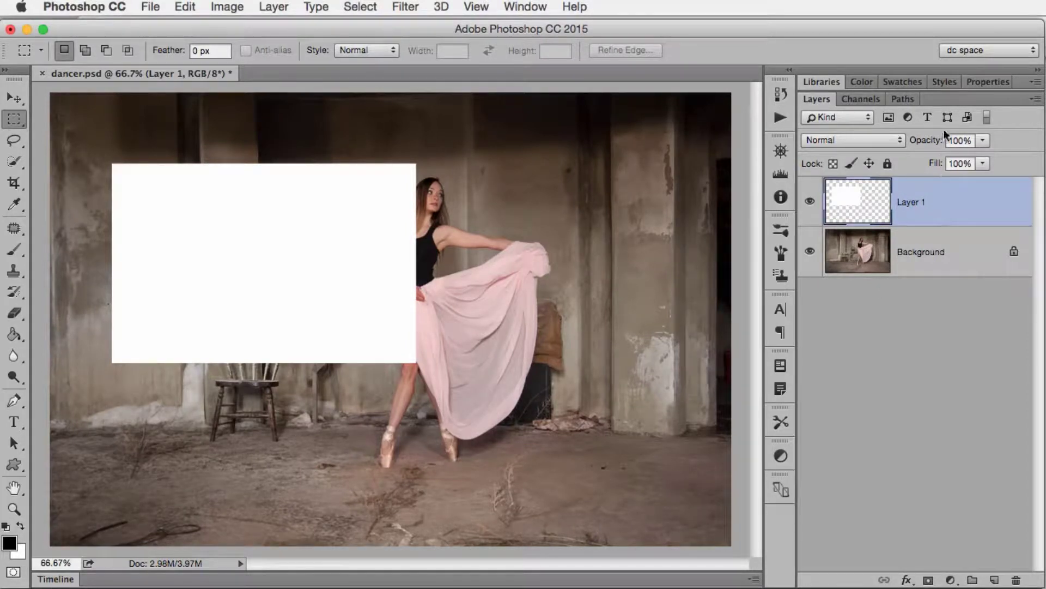
- Lower Layer 1's opacity to 74% and erase the part of the white rectangle covering the dancer with a size 150 Eraser
left_click_drag(933, 145, 912, 144)
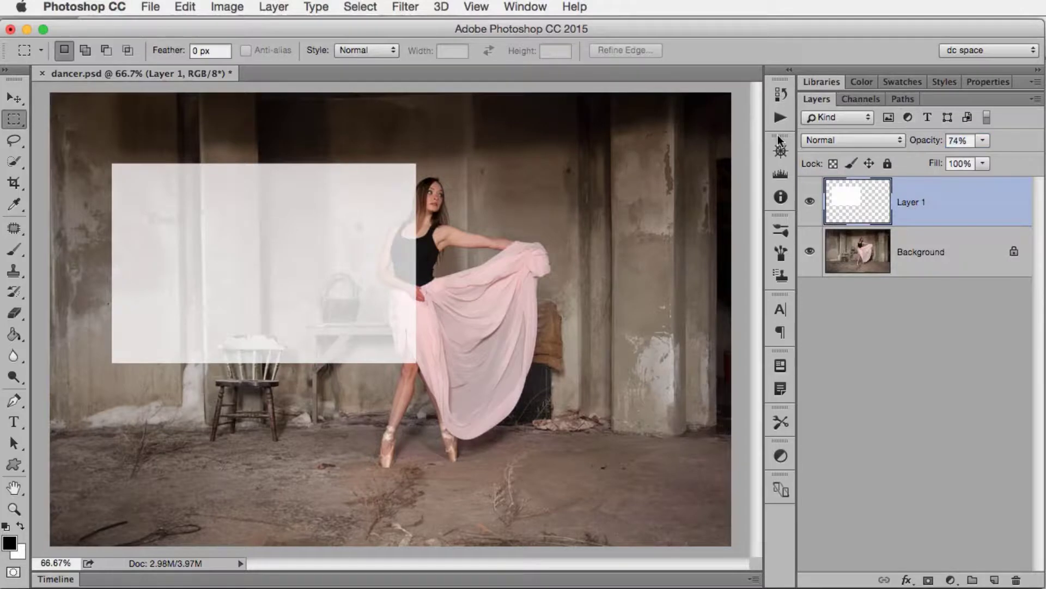
key("super+1")
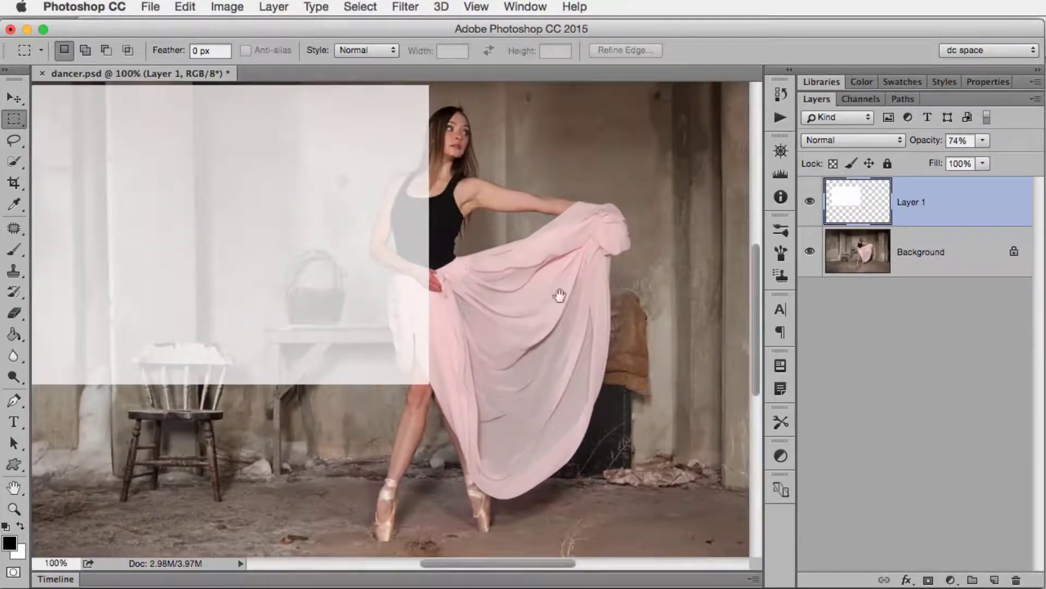
scroll(382, 262, "up", 5)
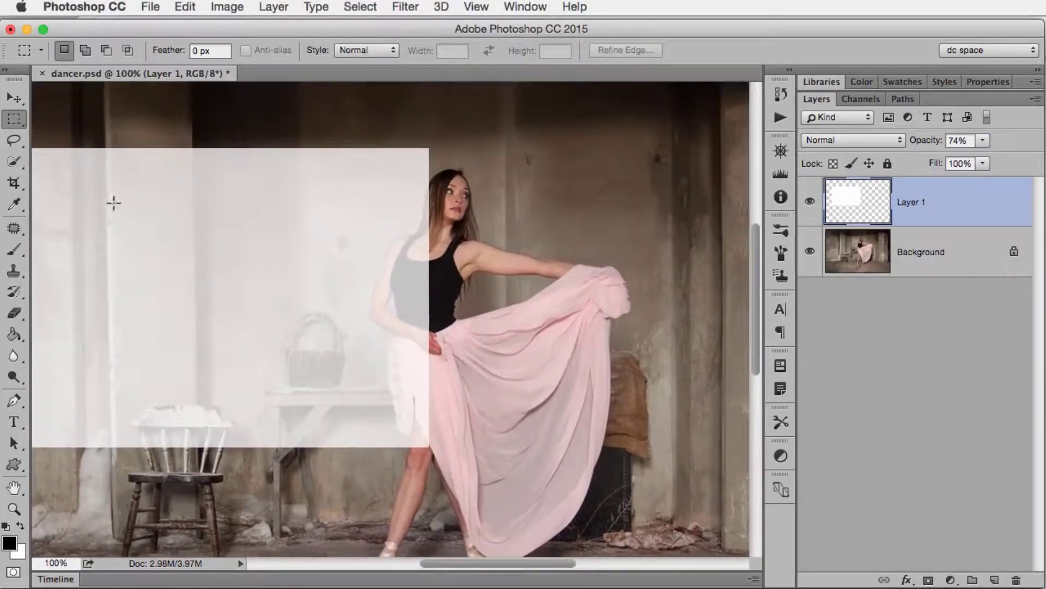
left_click(15, 312)
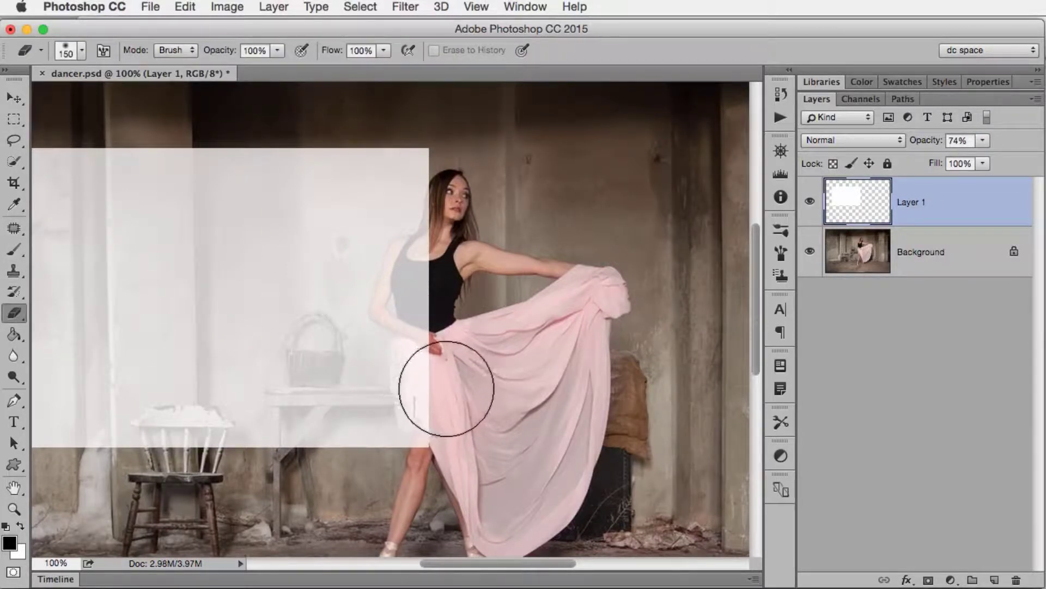
mouse_move(444, 381)
left_mouse_down()
mouse_move(456, 425)
mouse_move(441, 311)
mouse_move(469, 212)
mouse_move(436, 296)
mouse_move(426, 287)
mouse_move(450, 315)
mouse_move(458, 432)
mouse_move(439, 278)
mouse_move(476, 225)
left_mouse_up()
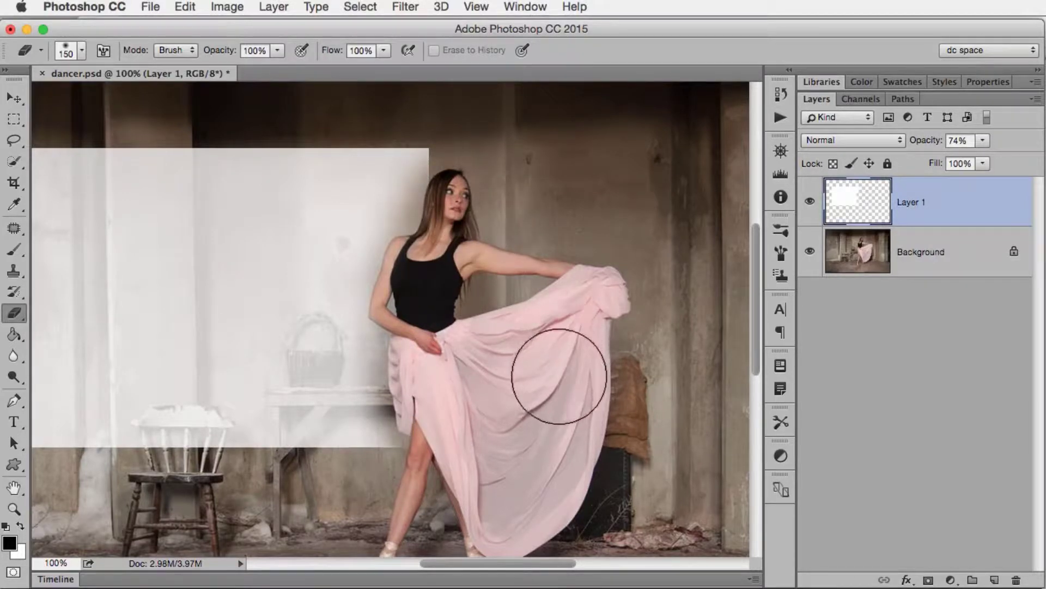
- Inspect the erased edge with the Background layer temporarily hidden, and move Layer 1's white rectangle slightly left, away from the dancer
left_click(810, 253)
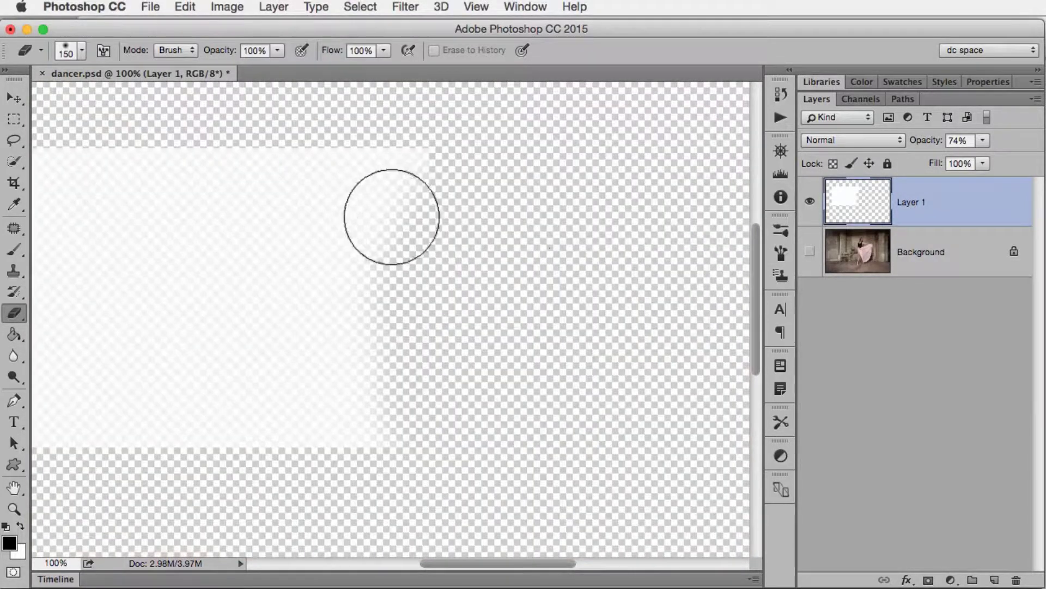
left_click(810, 251)
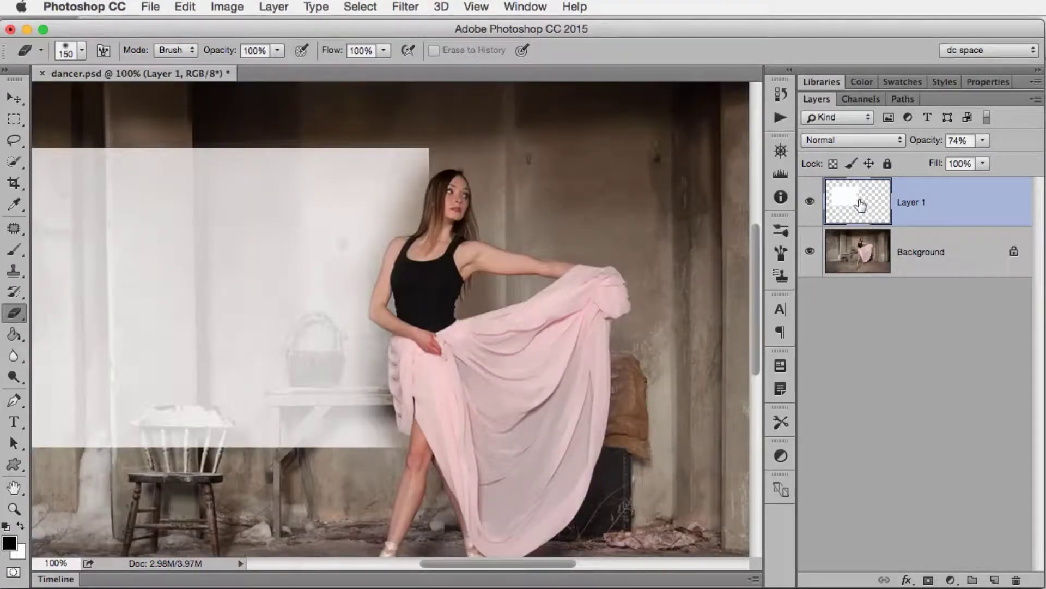
key("v")
left_click_drag(350, 329, 310, 329)
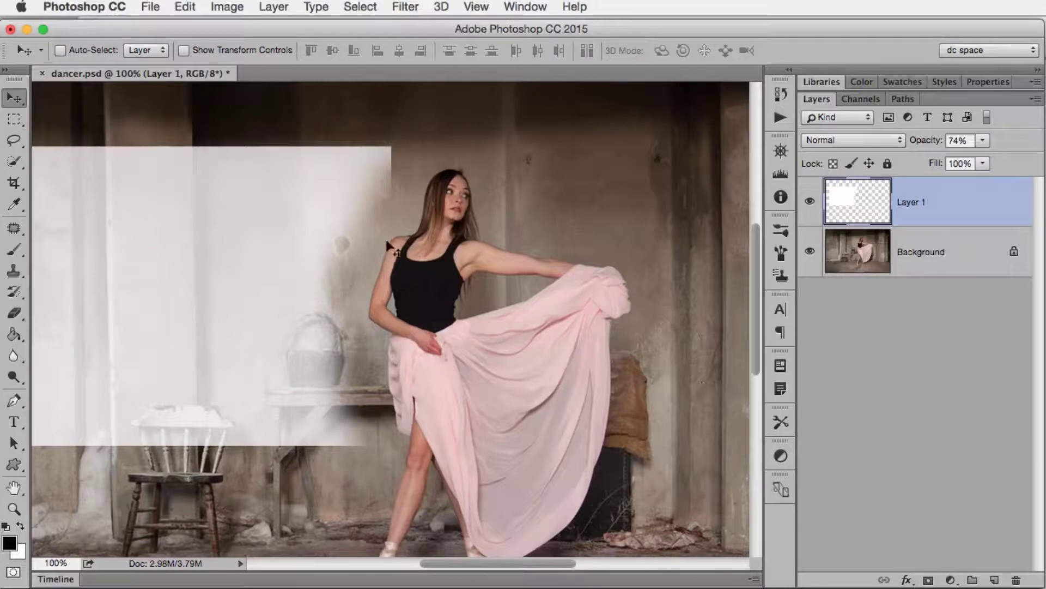
- Undo the move and the erasing of Layer 1's white rectangle
key("alt+super+z")
key("alt+super+z")
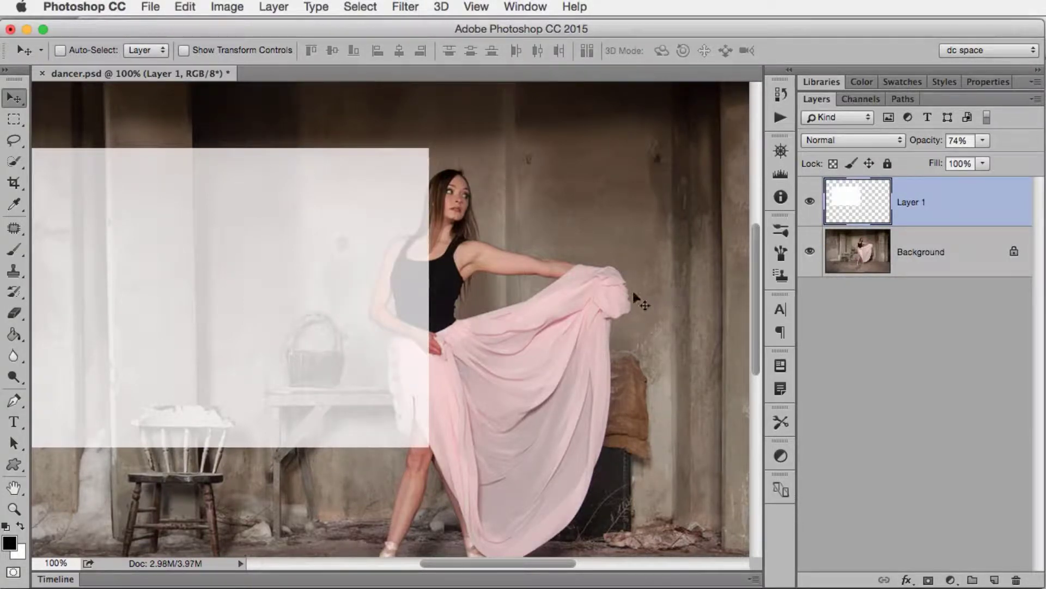
- Lasso the part of Layer 1's white rectangle covering the dancer, delete it, and deselect
key("l")
mouse_move(439, 179)
left_mouse_down()
mouse_move(419, 230)
mouse_move(393, 245)
mouse_move(377, 296)
mouse_move(390, 328)
mouse_move(391, 390)
mouse_move(424, 450)
mouse_move(448, 325)
mouse_move(453, 226)
mouse_move(439, 180)
left_mouse_up()
key("super+d")
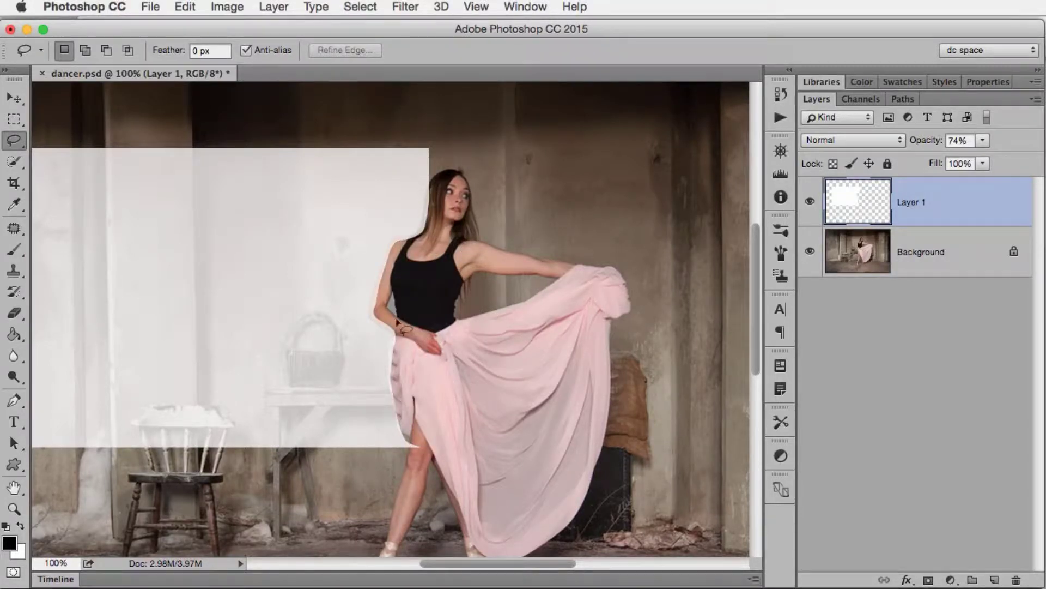
- Shift the cut rectangle left and back over the dancer, and undo the lassoed deletion, leaving nothing selected
key("v")
left_click_drag(310, 264, 240, 266)
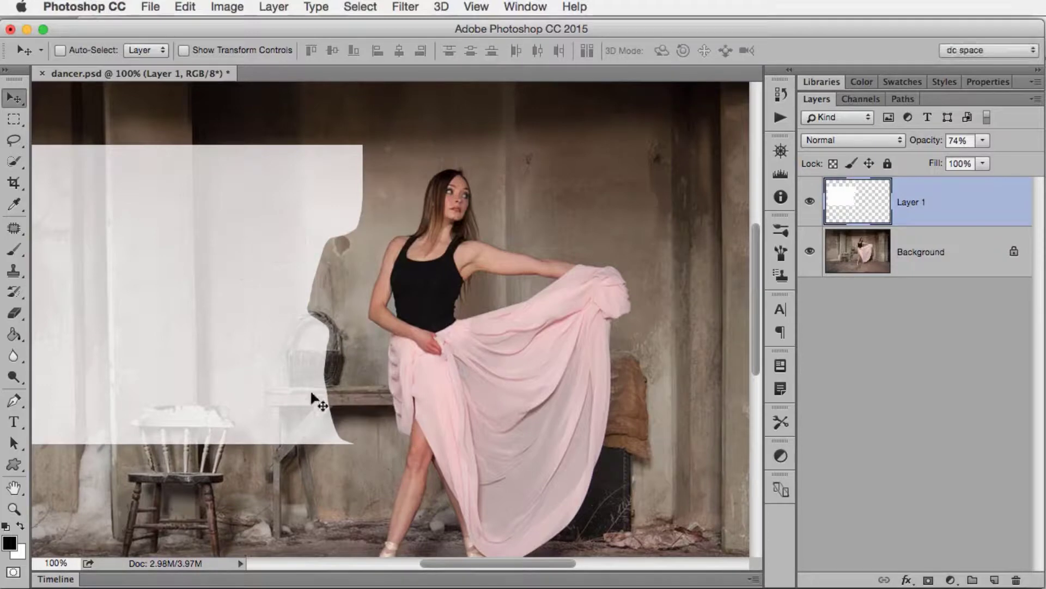
left_click_drag(389, 365, 456, 368)
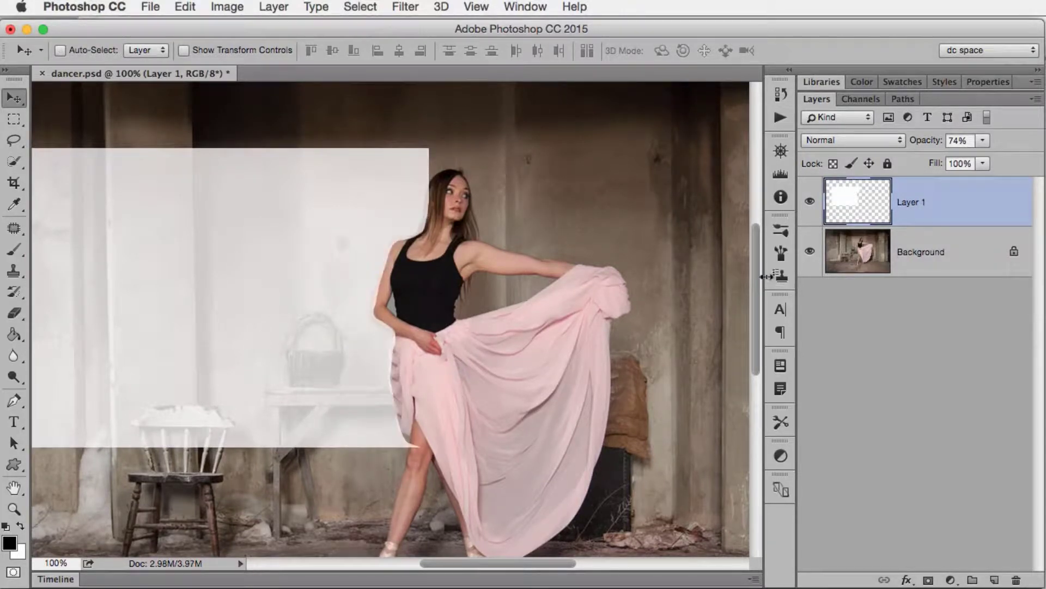
key("alt+super+z")
key("alt+super+z")
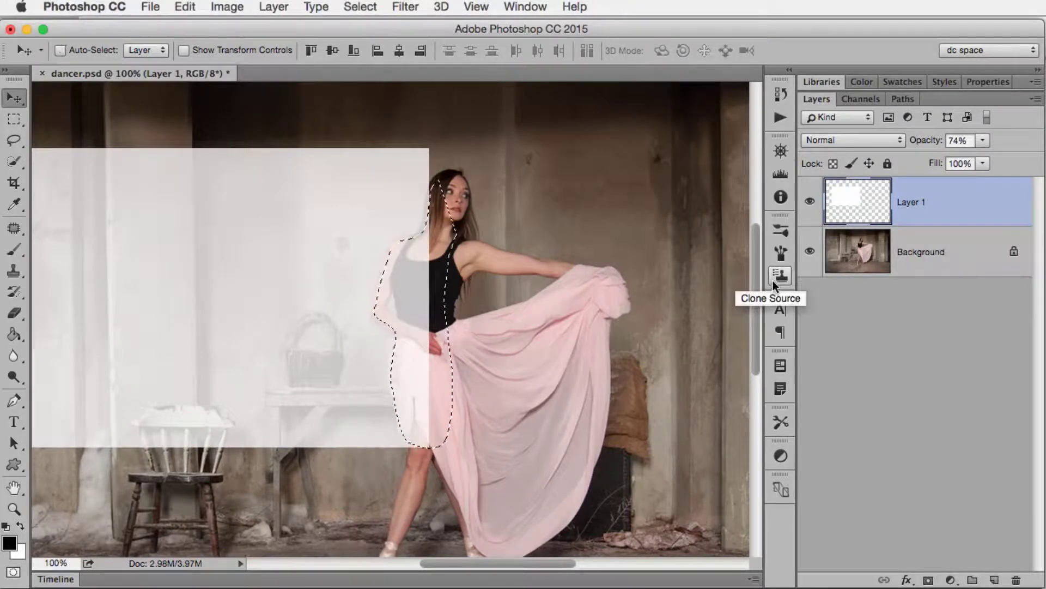
key("super+d")
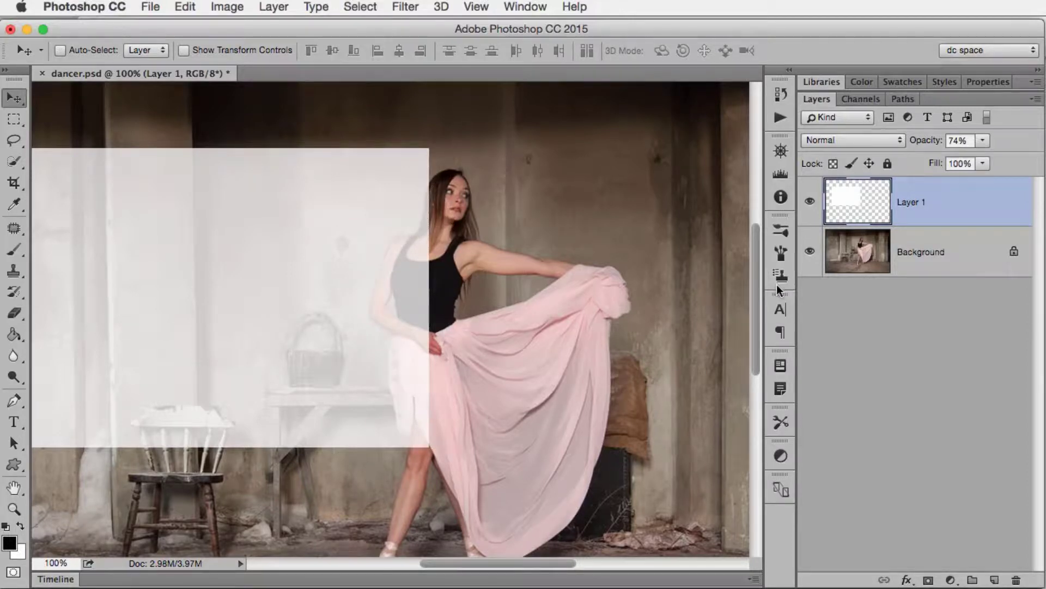
- Add a layer mask to Layer 1 and paint it black over the dancer with a 43 px, 100% hardness brush
left_click(929, 579)
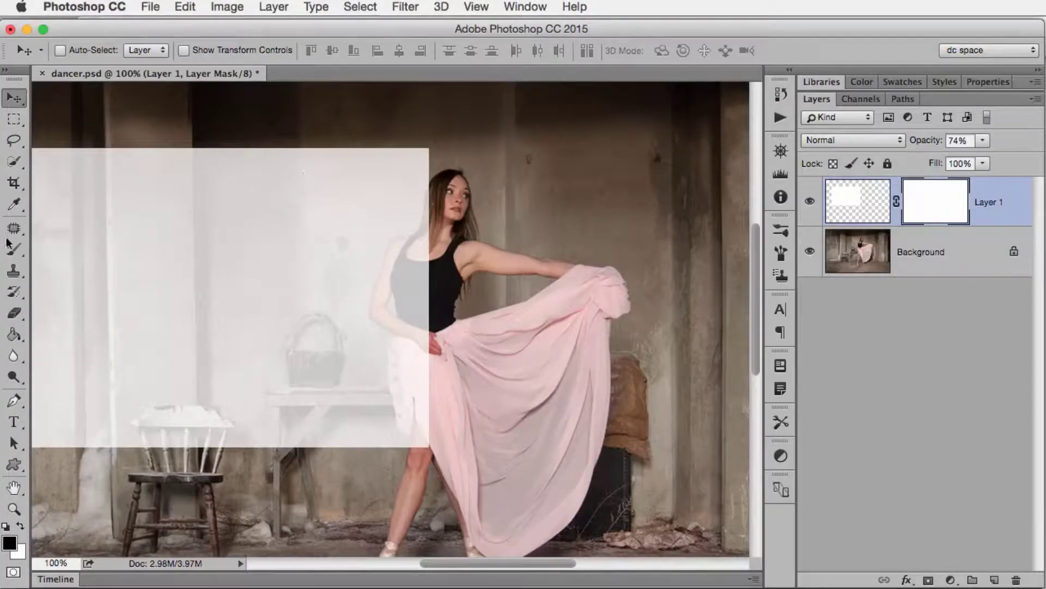
left_click(14, 249)
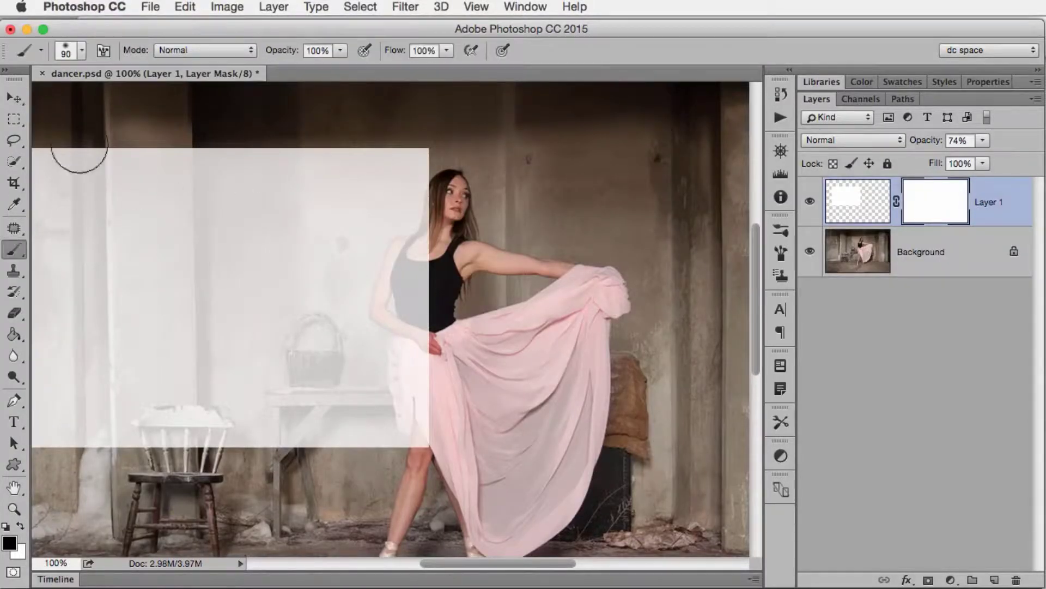
left_click(80, 51)
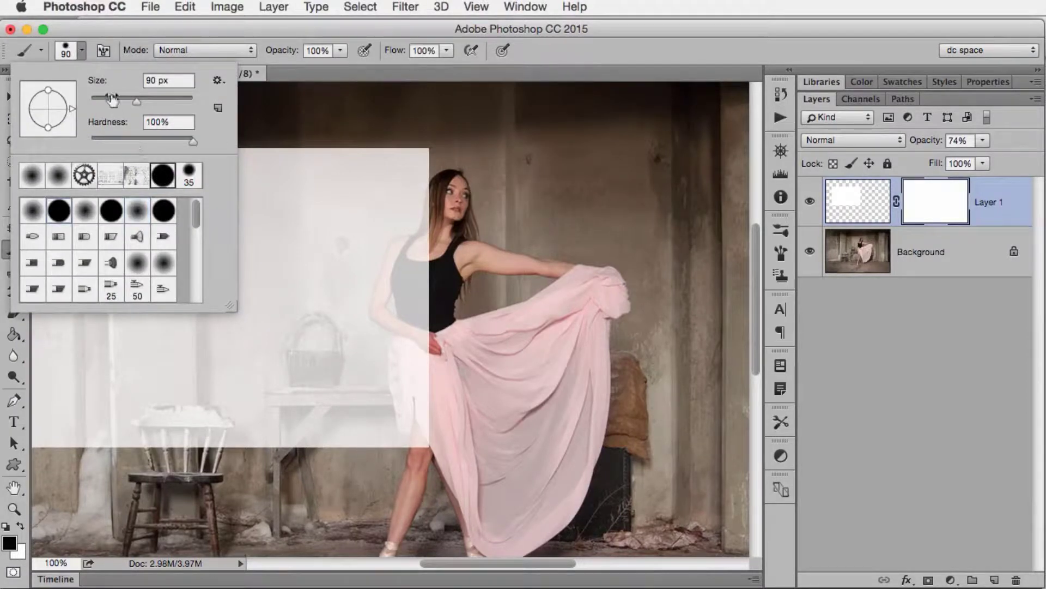
left_click(83, 49)
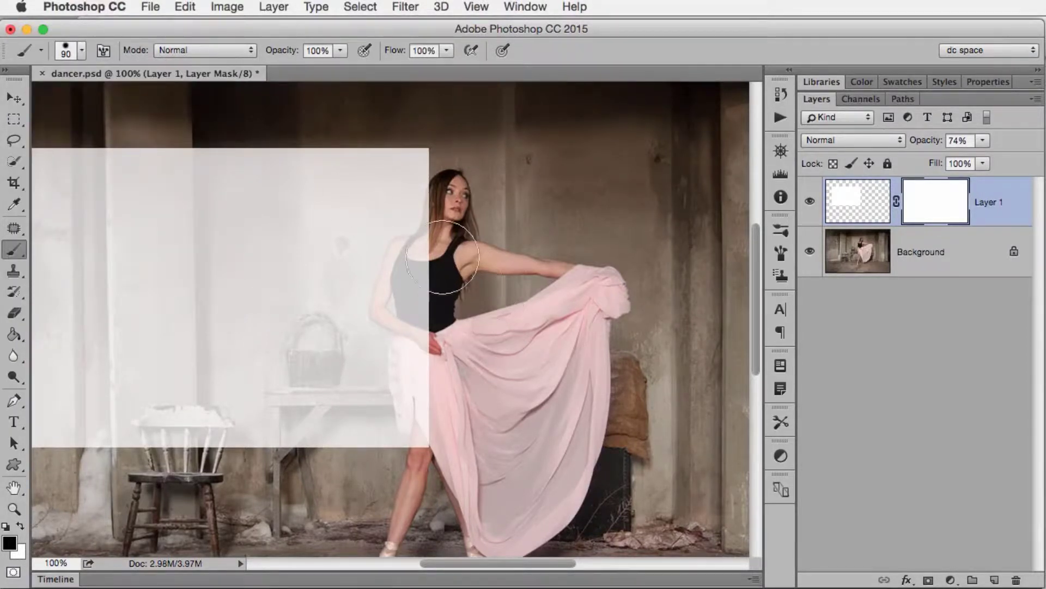
left_click(83, 51)
left_click_drag(131, 99, 112, 102)
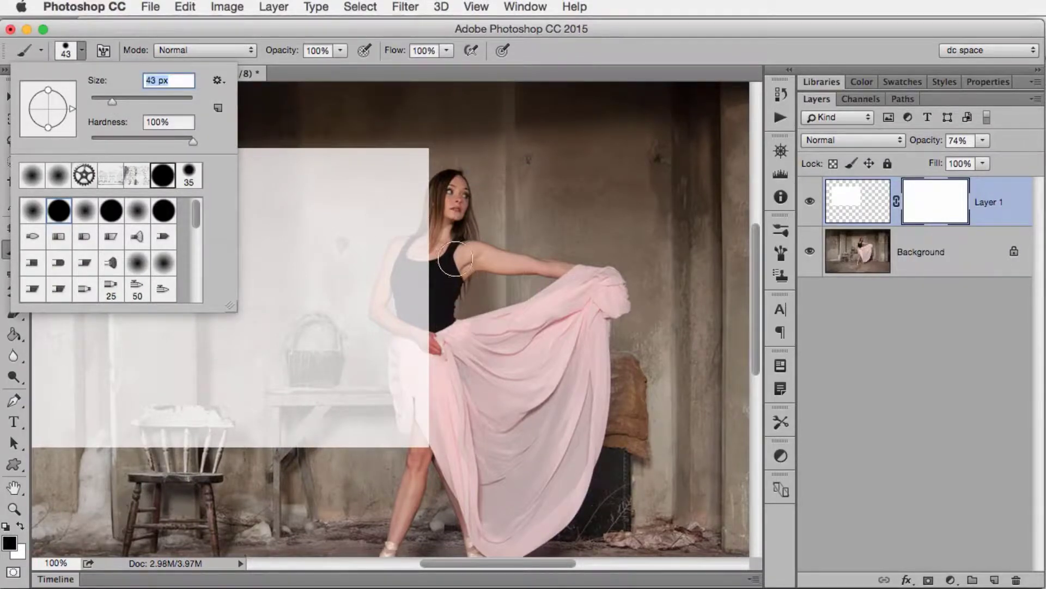
key("Return")
mouse_move(419, 281)
left_mouse_down()
mouse_move(452, 199)
mouse_move(428, 244)
mouse_move(413, 247)
mouse_move(386, 310)
mouse_move(422, 332)
mouse_move(427, 440)
mouse_move(407, 376)
mouse_move(418, 277)
mouse_move(404, 251)
mouse_move(391, 300)
mouse_move(414, 263)
mouse_move(398, 282)
mouse_move(403, 262)
mouse_move(394, 287)
mouse_move(398, 267)
mouse_move(447, 203)
mouse_move(437, 200)
mouse_move(436, 238)
left_mouse_up()
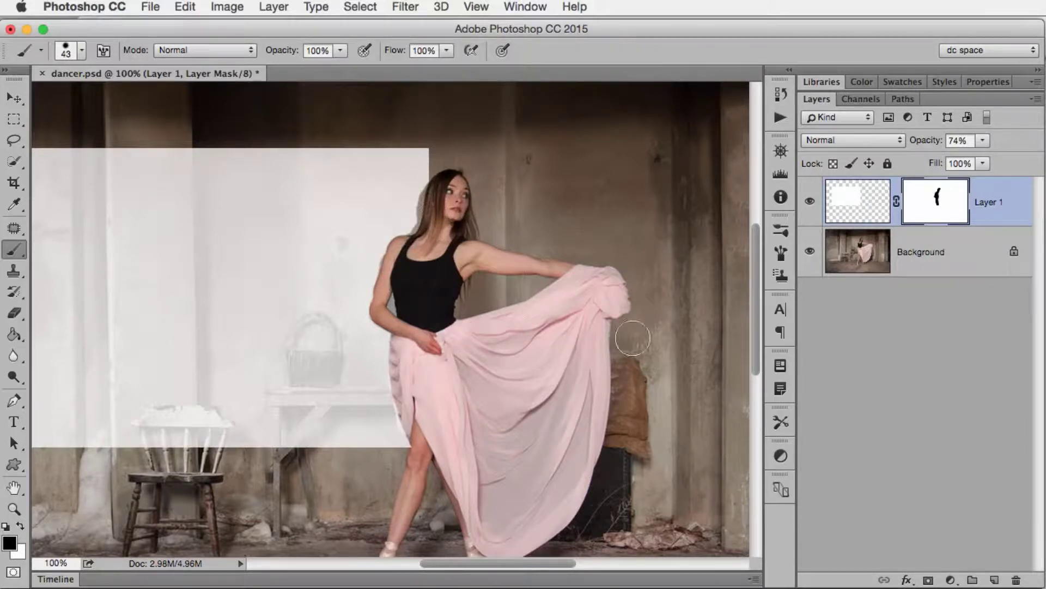
- Move Layer 1's masked rectangle left and undo the move, and briefly disable and re-enable its layer mask
key("v")
left_click_drag(364, 435, 287, 428)
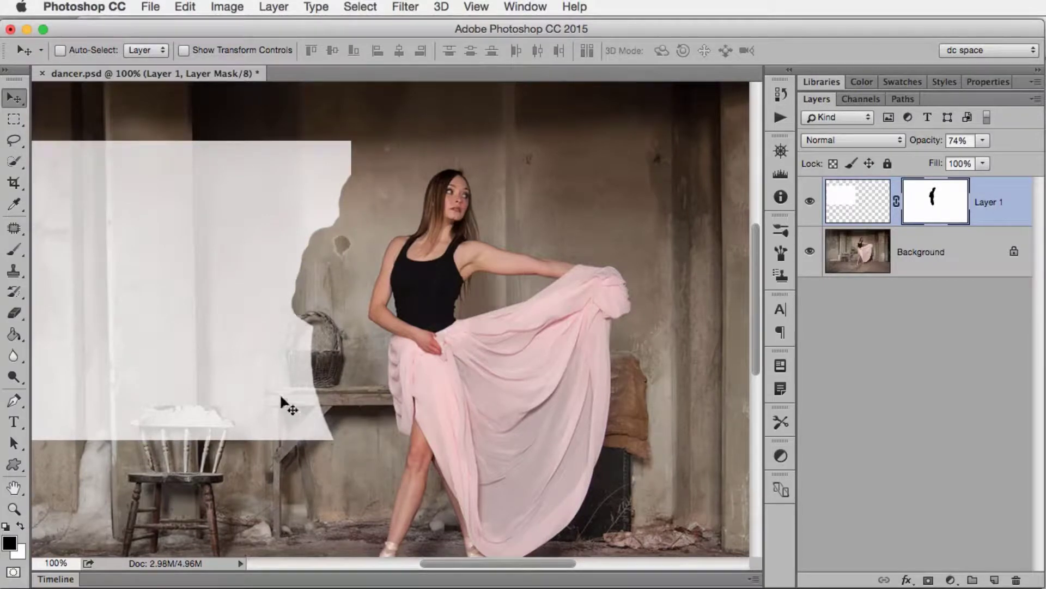
key("ctrl+z")
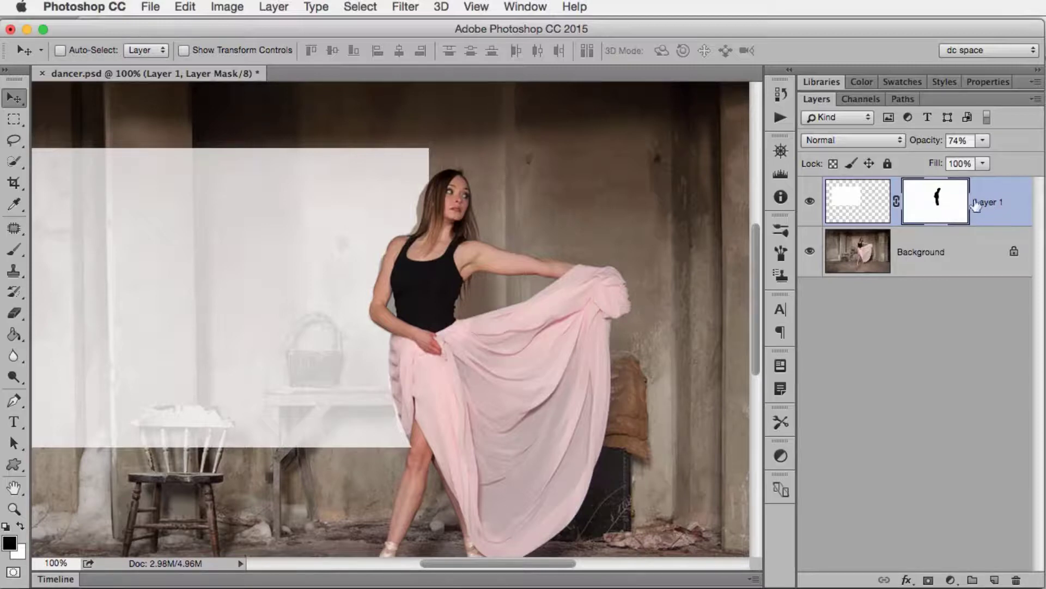
left_click(938, 204, "shift")
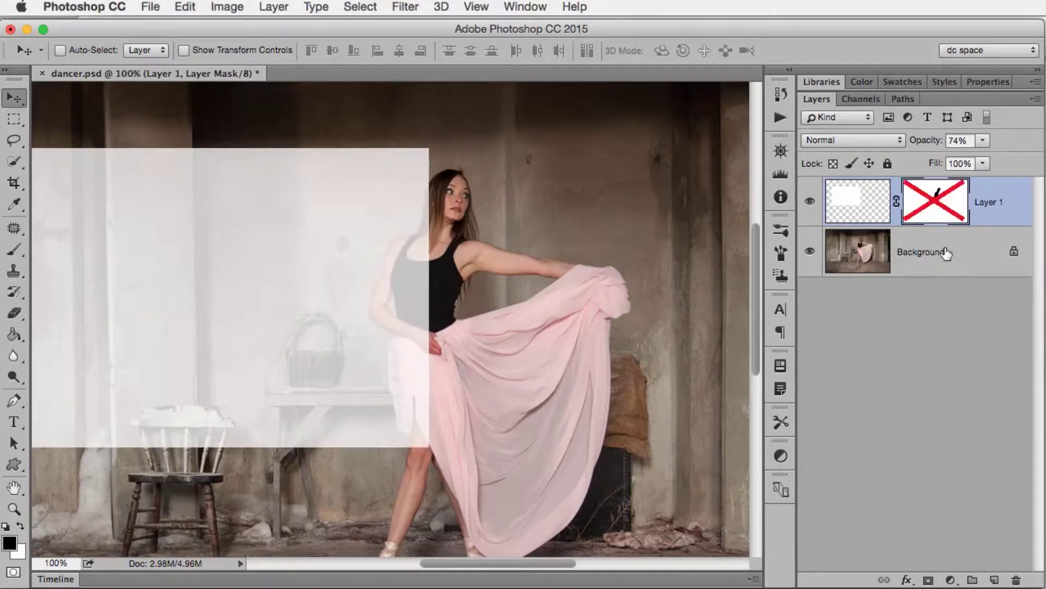
left_click(936, 203, "shift")
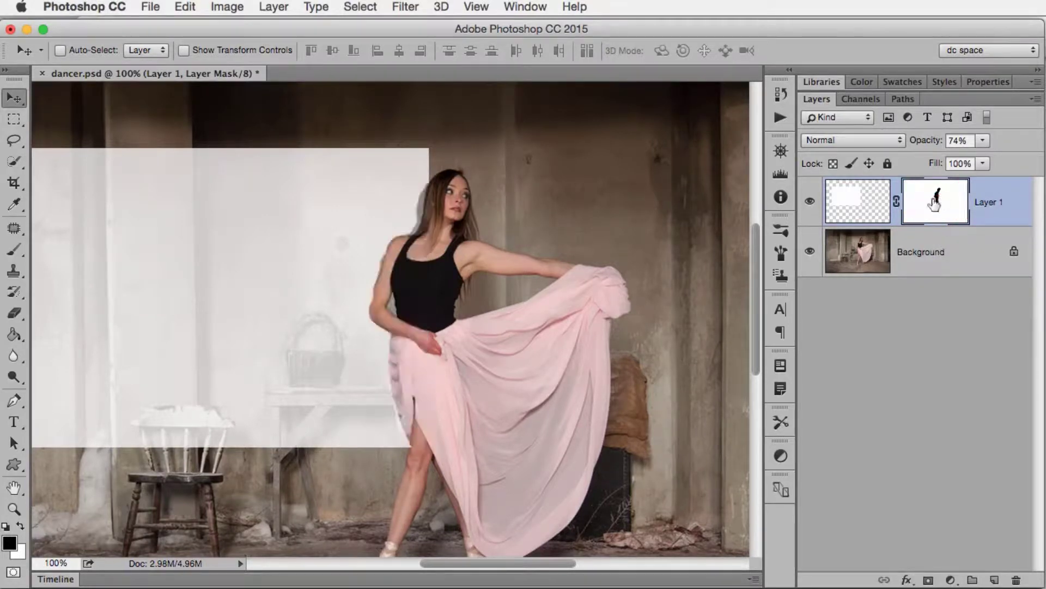
- Move Layer 1's rectangle left off the dancer and paint its mask white to restore the hidden area
left_click_drag(352, 340, 286, 354)
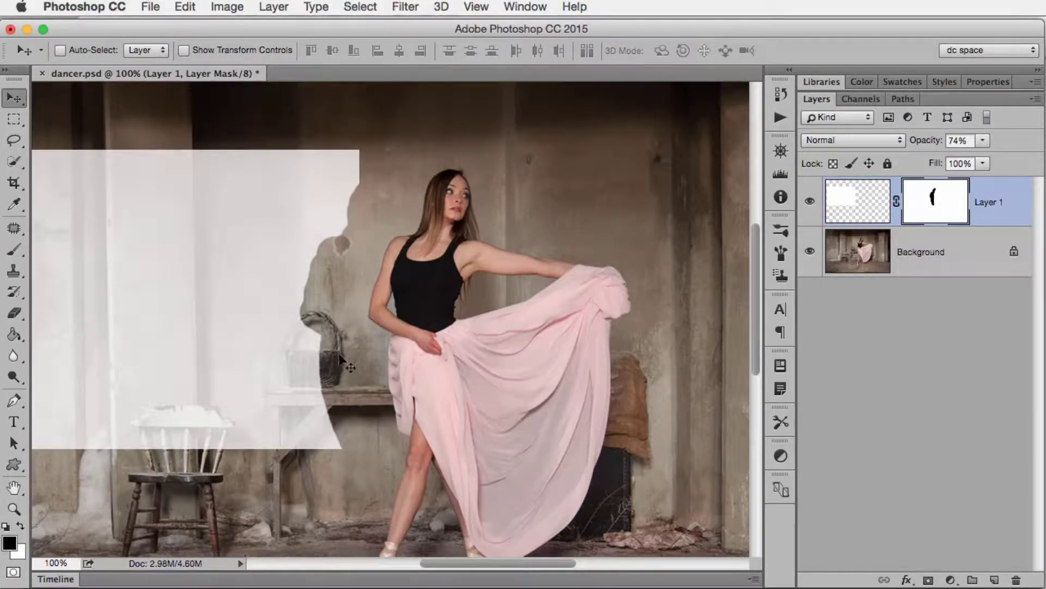
key("b")
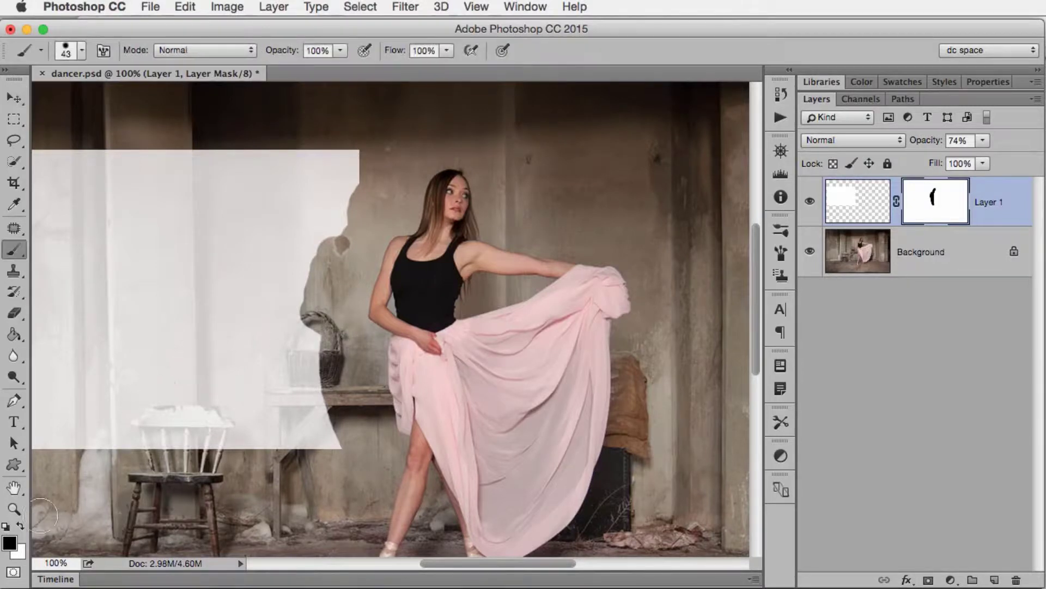
left_click(20, 525)
mouse_move(320, 402)
left_mouse_down()
mouse_move(340, 438)
mouse_move(318, 364)
mouse_move(316, 302)
mouse_move(350, 172)
mouse_move(347, 434)
left_mouse_up()
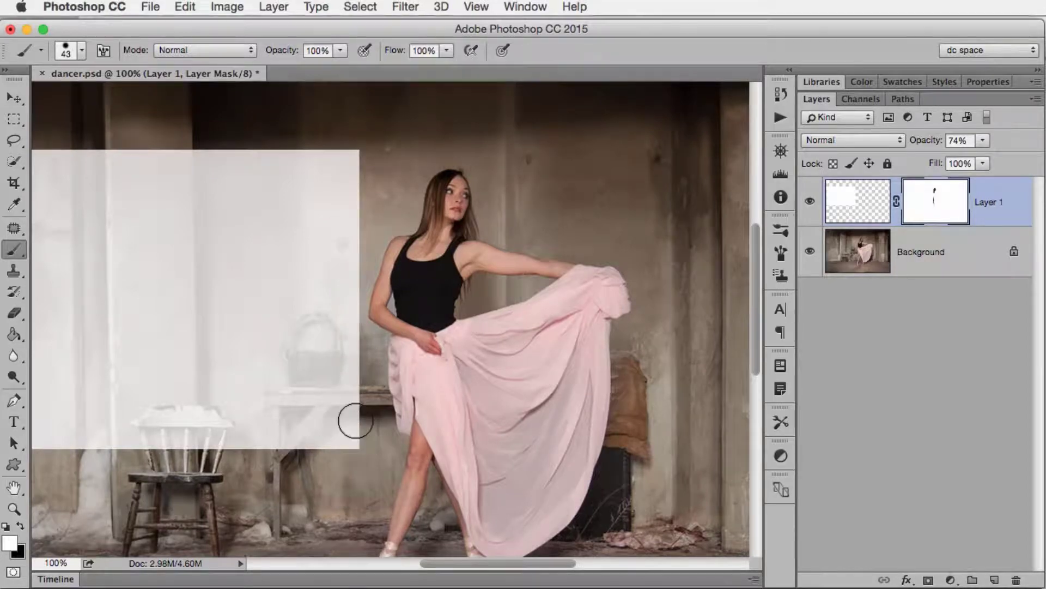
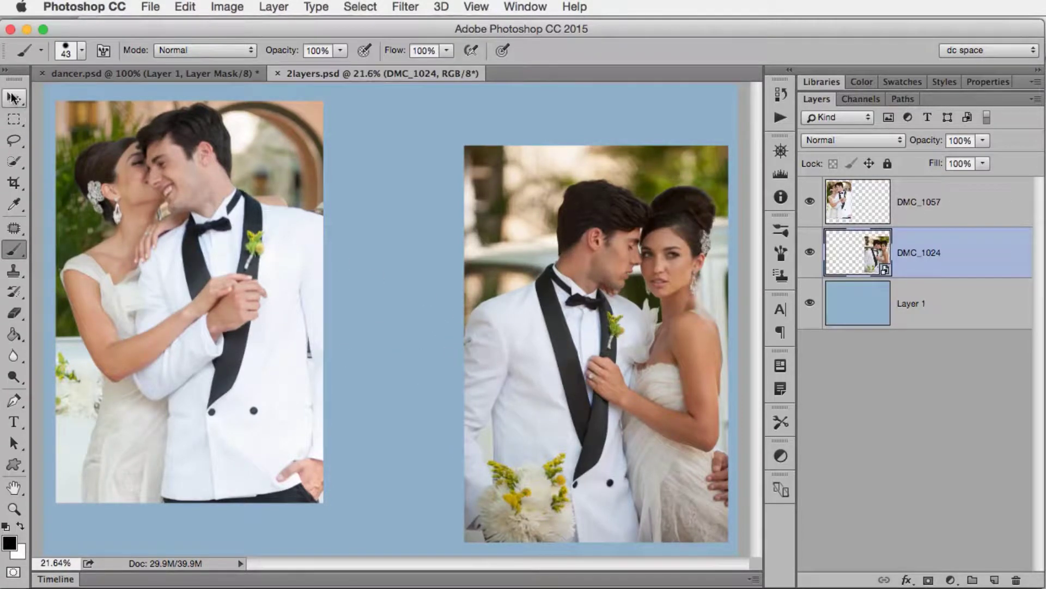
- In 2layers.psd, move DMC_1024 left and DMC_1057 right so that the two wedding photos slightly overlap
left_click(13, 98)
left_click_drag(211, 249, 119, 195)
key("super+z")
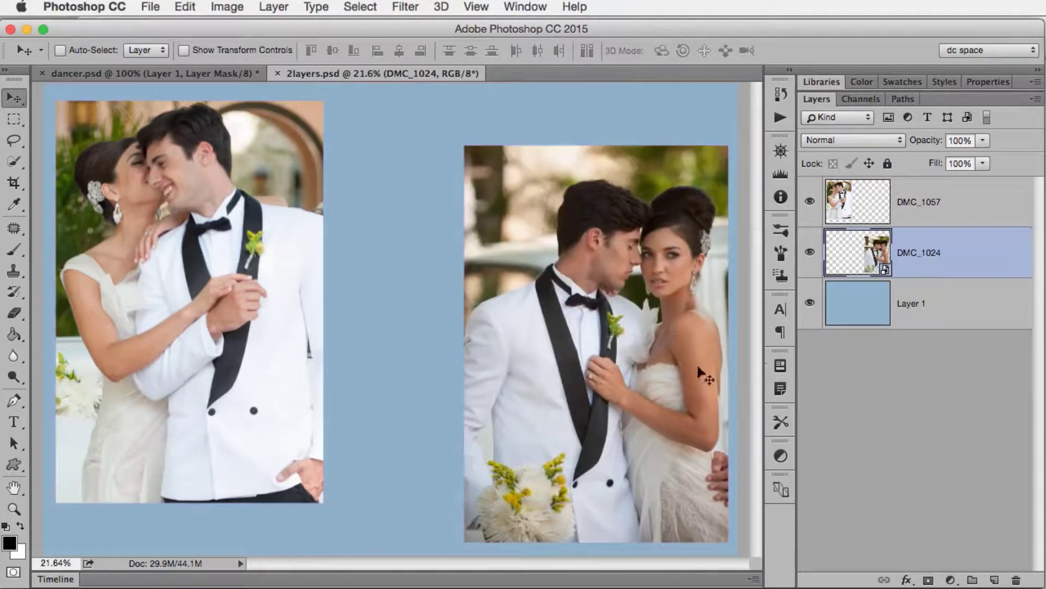
left_click_drag(646, 354, 581, 345)
left_click(865, 224)
left_click_drag(257, 348, 352, 350)
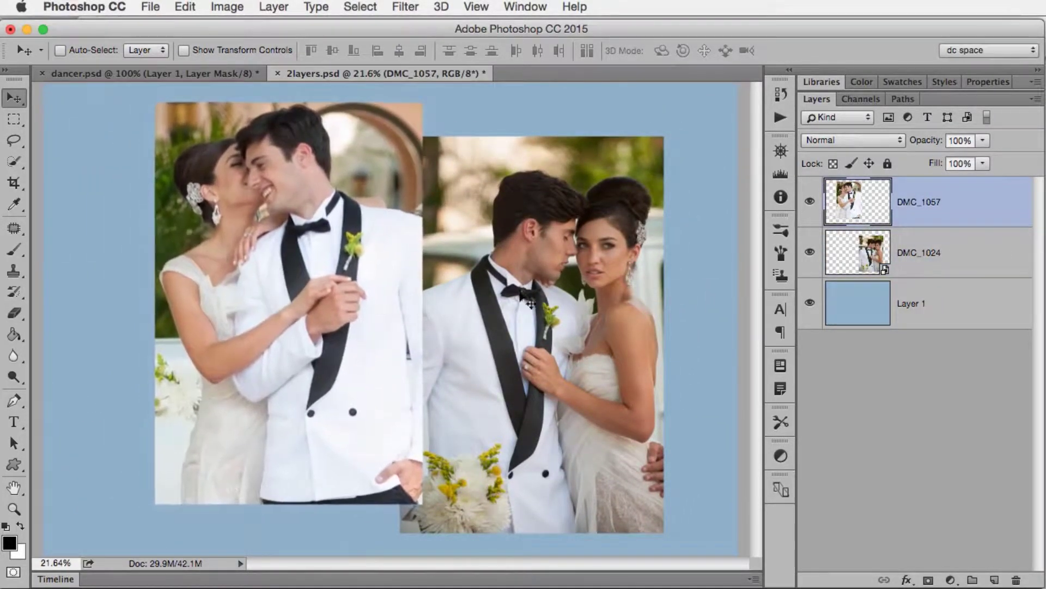
left_click(948, 248)
left_click_drag(623, 413, 616, 424)
left_click(916, 217)
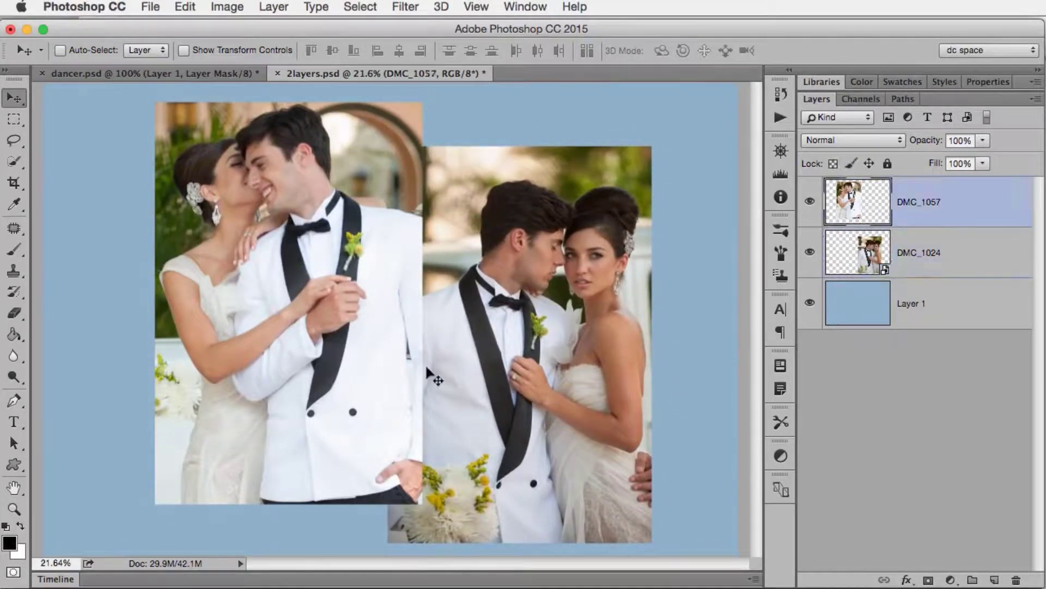
left_click_drag(371, 370, 369, 366)
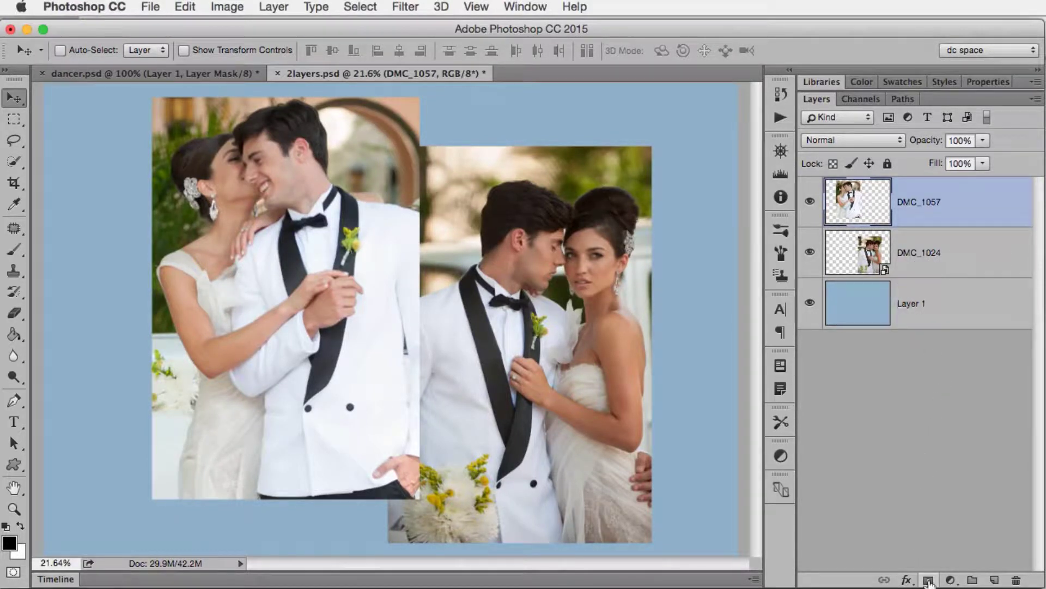
- Add a layer mask to both DMC_1057 and DMC_1024
left_click(927, 579)
left_click(925, 278)
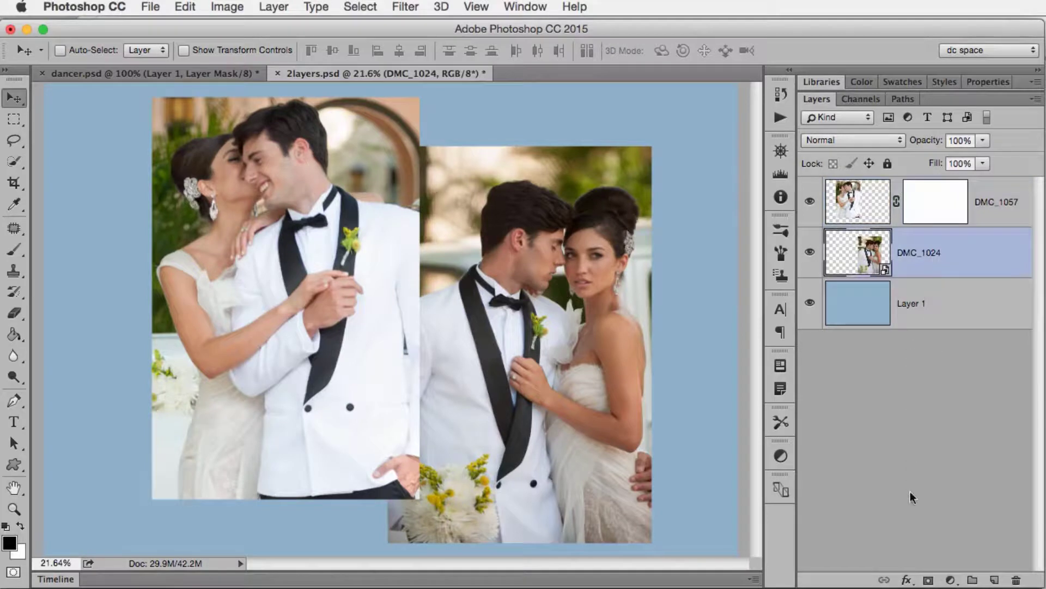
left_click(926, 578)
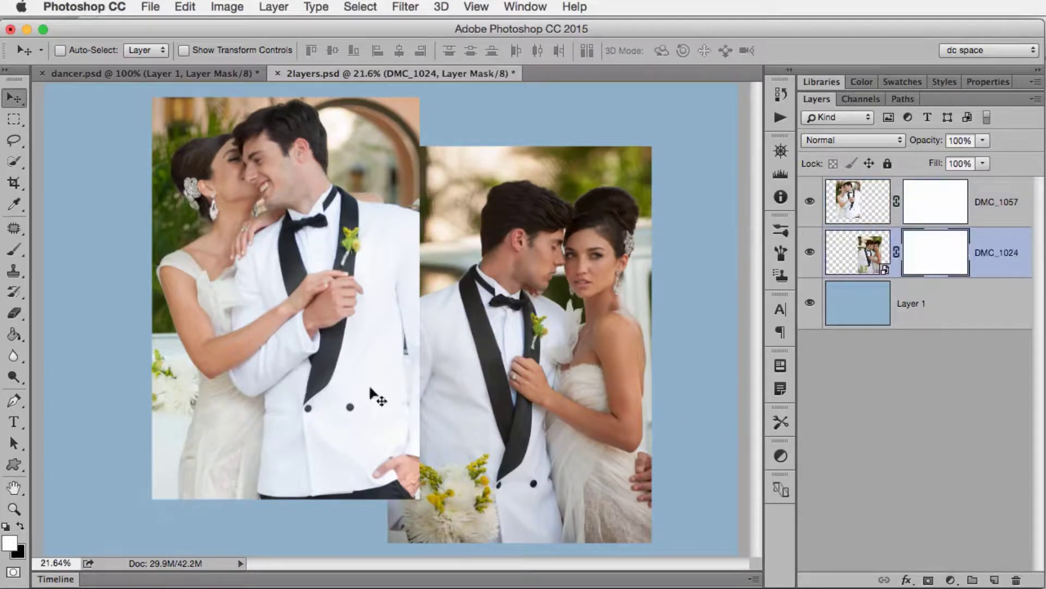
- Paint black on DMC_1057's mask along the photo's right edge with a 508 px, 0% hardness brush
left_click(14, 249)
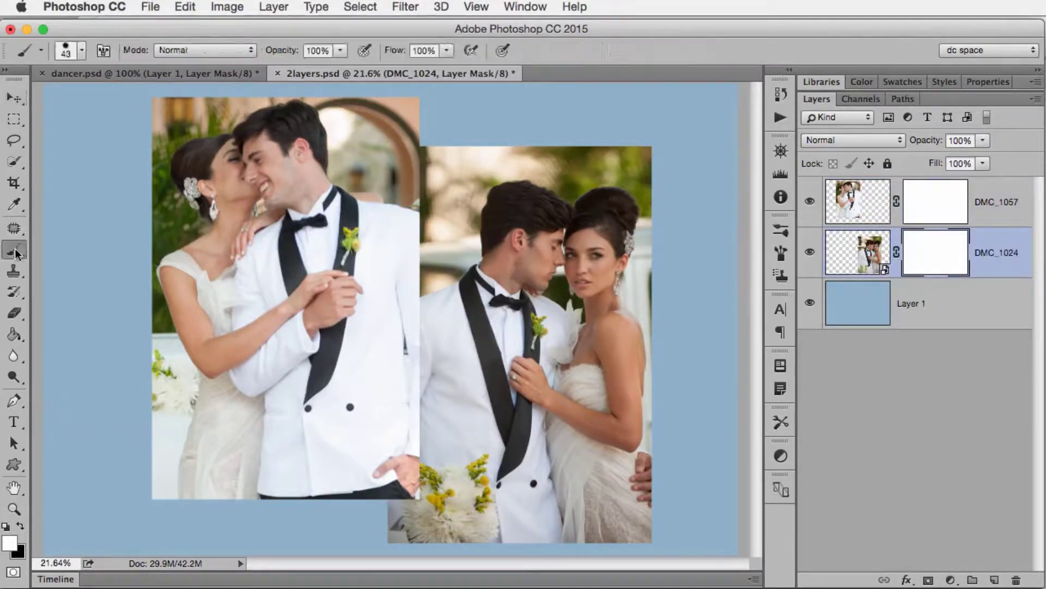
left_click(918, 206)
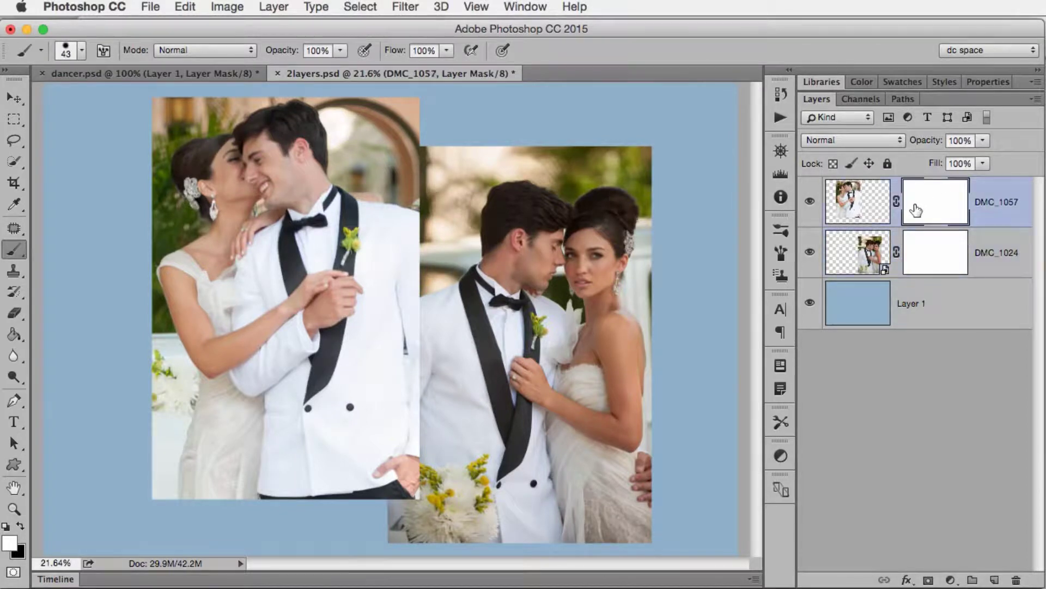
left_click(82, 50)
left_click(85, 210)
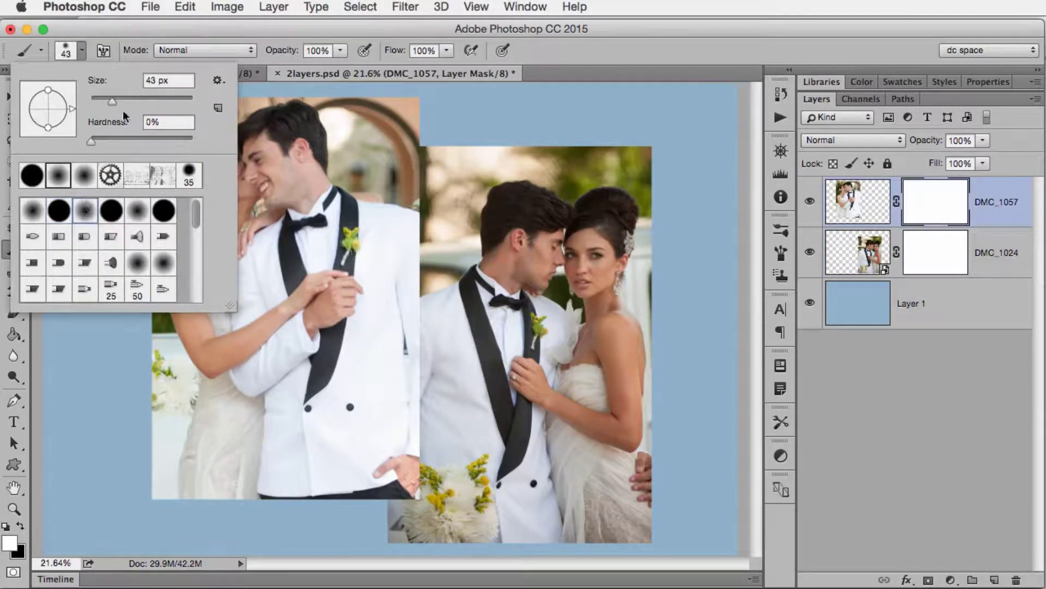
mouse_move(111, 100)
left_mouse_down()
mouse_move(186, 106)
mouse_move(175, 103)
left_mouse_up()
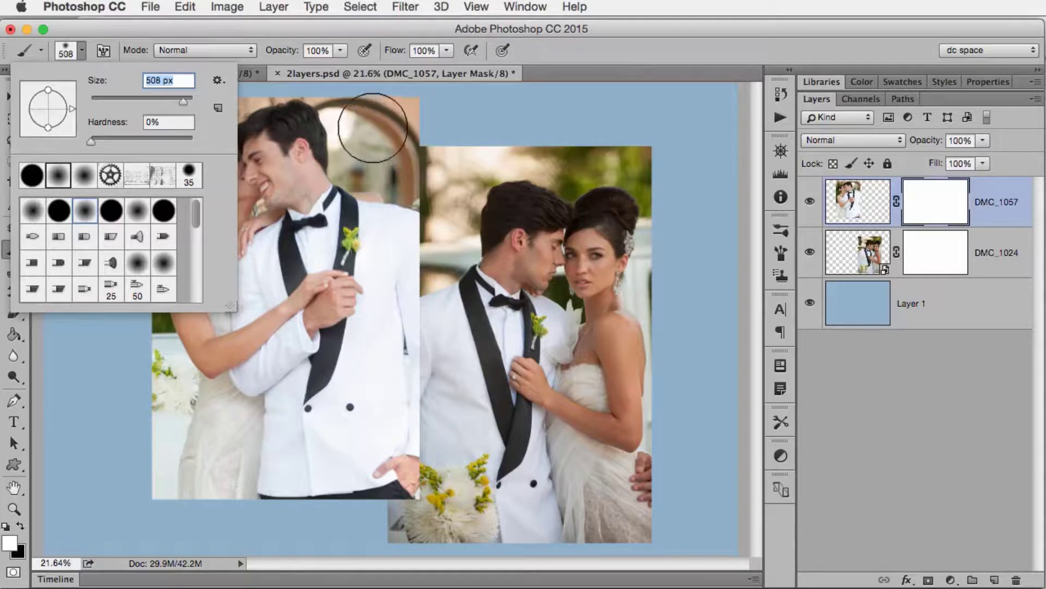
key("Return")
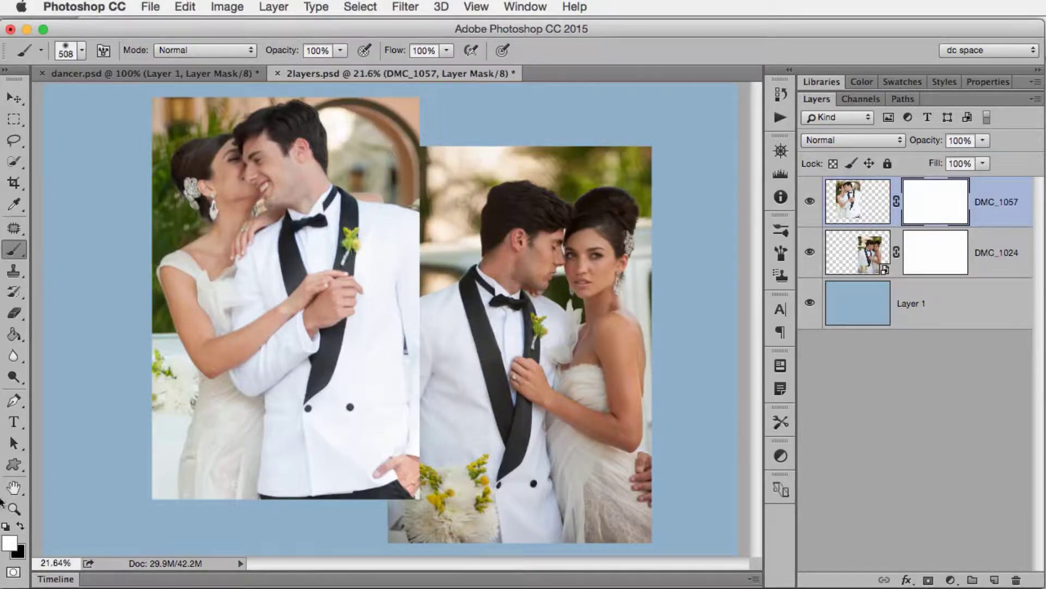
left_click(21, 526)
left_click_drag(413, 110, 409, 482)
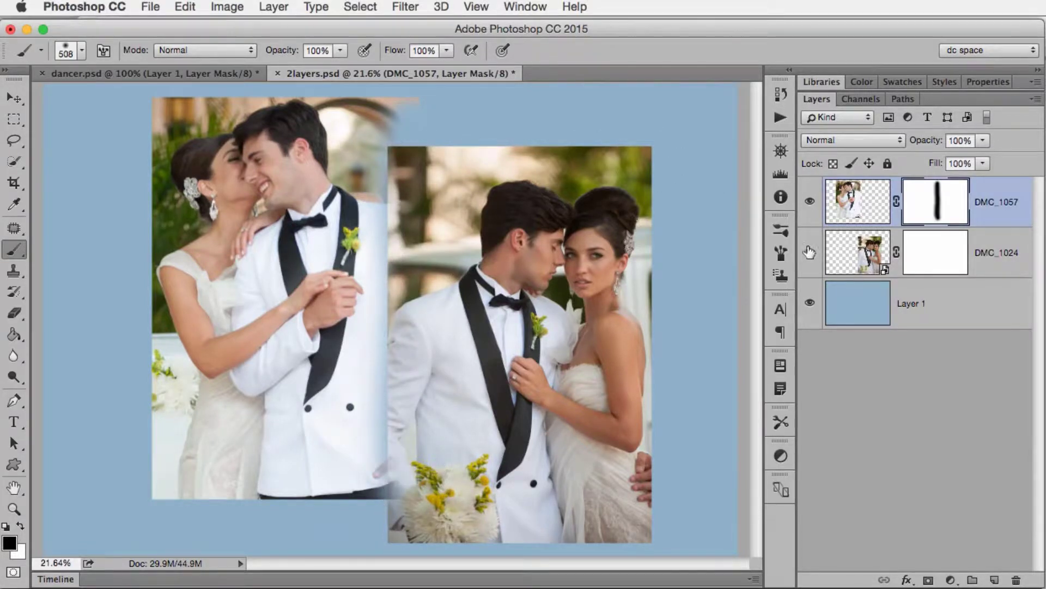
- Hide DMC_1024 and view DMC_1057's layer mask on its own before returning to the image
left_click(809, 252)
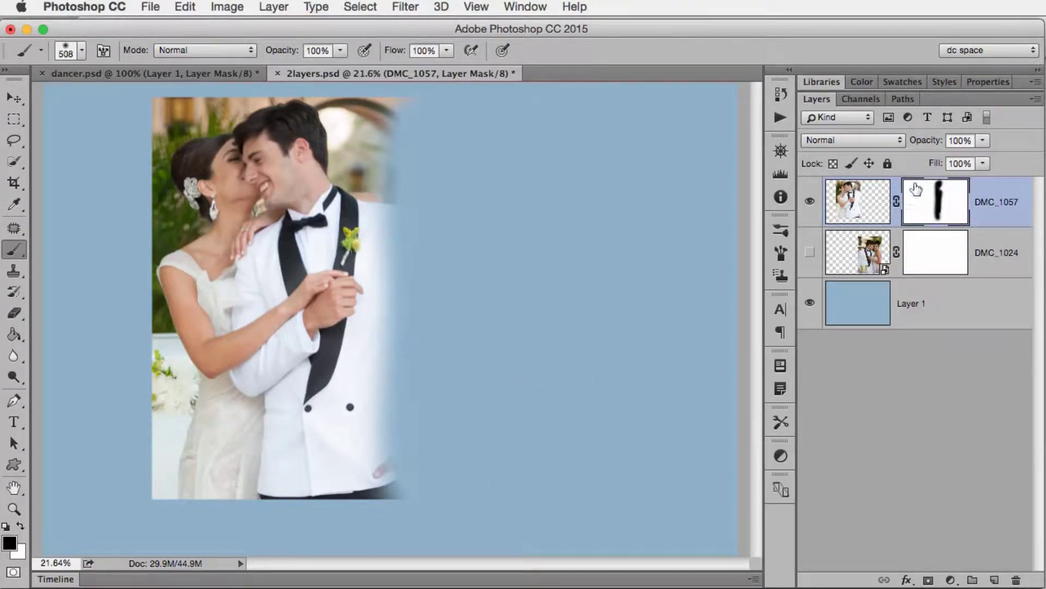
left_click(945, 198, "alt")
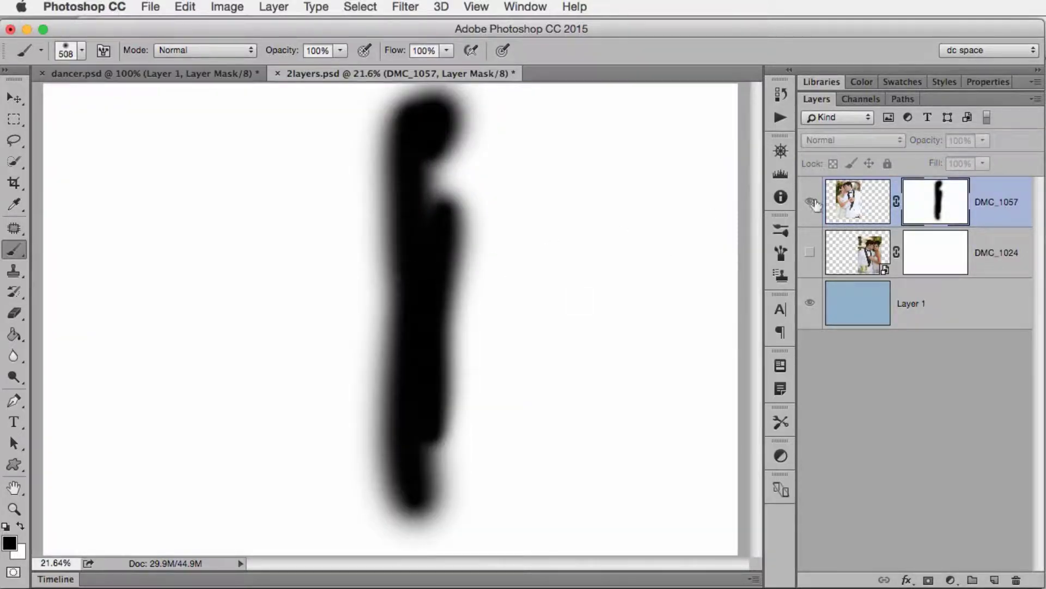
left_click(938, 203, "alt")
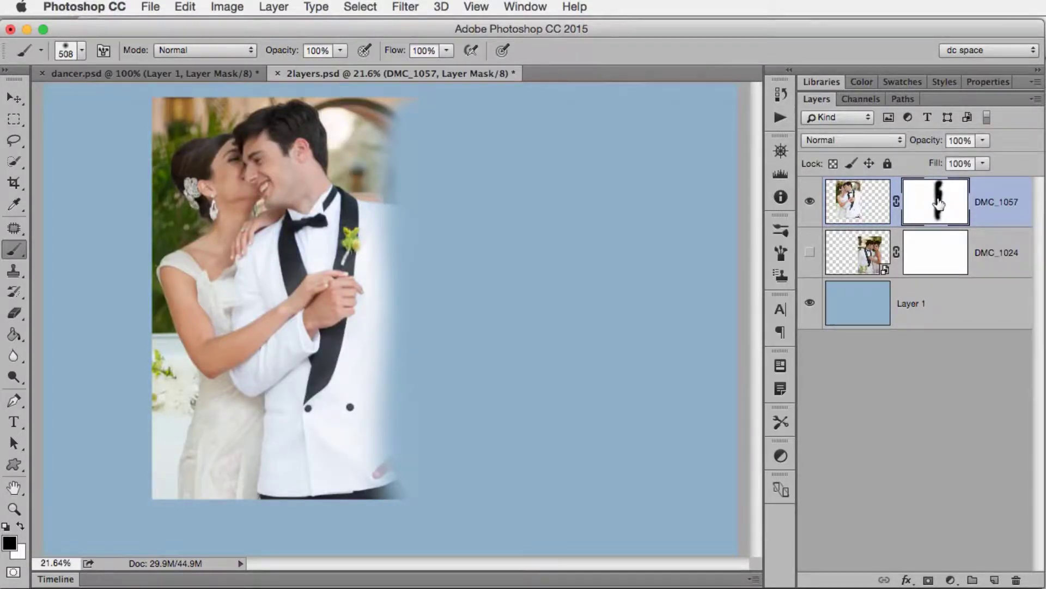
- Compare DMC_1057's layer mask on its own with the masked photo
left_click(938, 204, "alt")
left_click(938, 205, "alt")
left_click(937, 205, "alt")
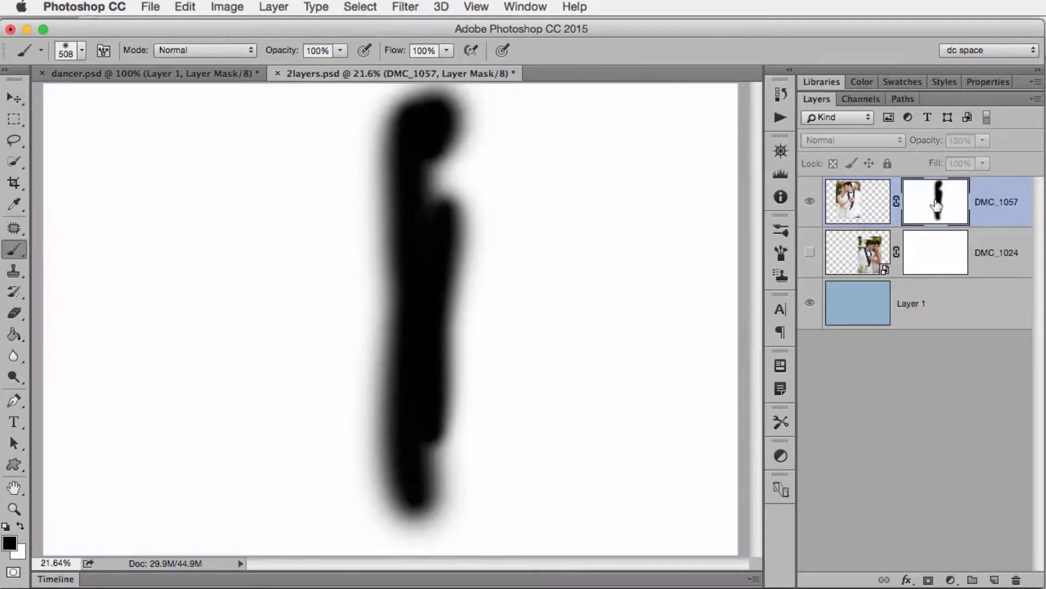
left_click(942, 197, "alt")
- Undo the brush strokes on DMC_1057's mask and show DMC_1024 again
key("super+alt+z")
key("super+alt+z")
key("super+alt+z")
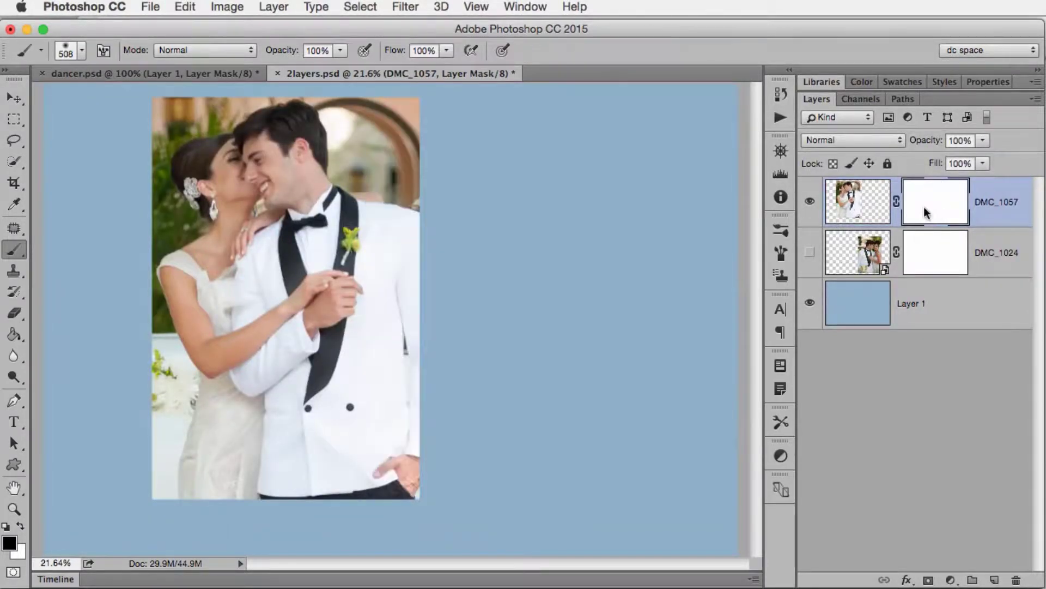
left_click(809, 254)
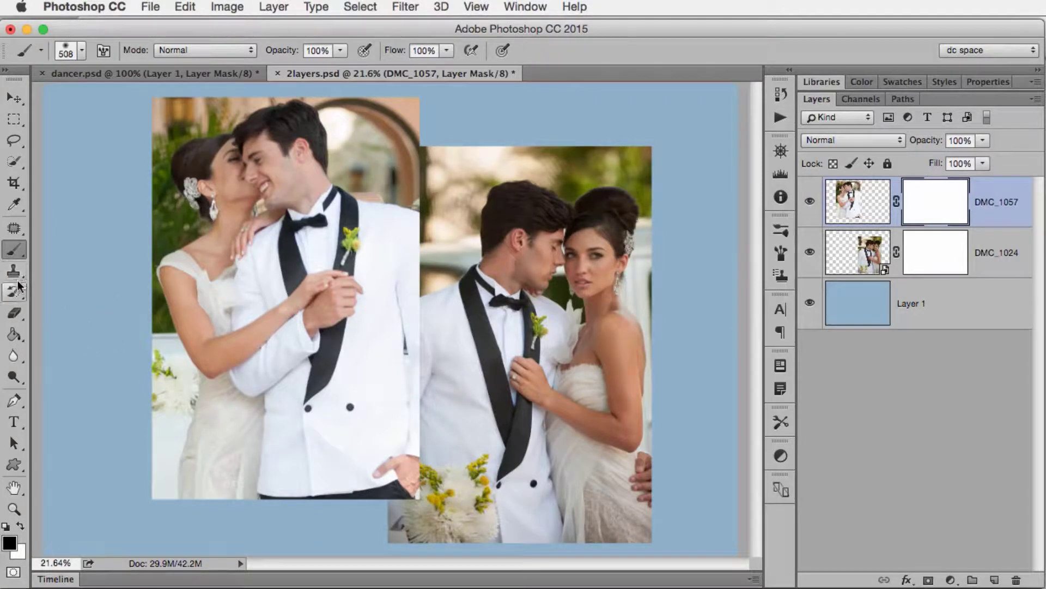
- Draw linear black-to-white gradients on the masks of DMC_1057 and DMC_1024 to fade the photos' overlapping edges
left_click(16, 335)
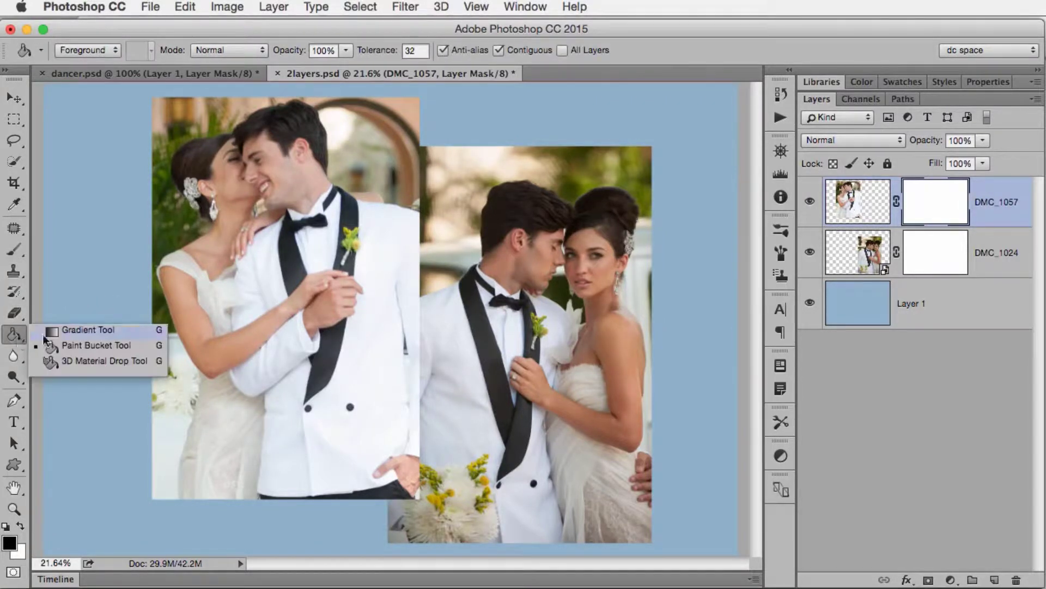
left_click(79, 331)
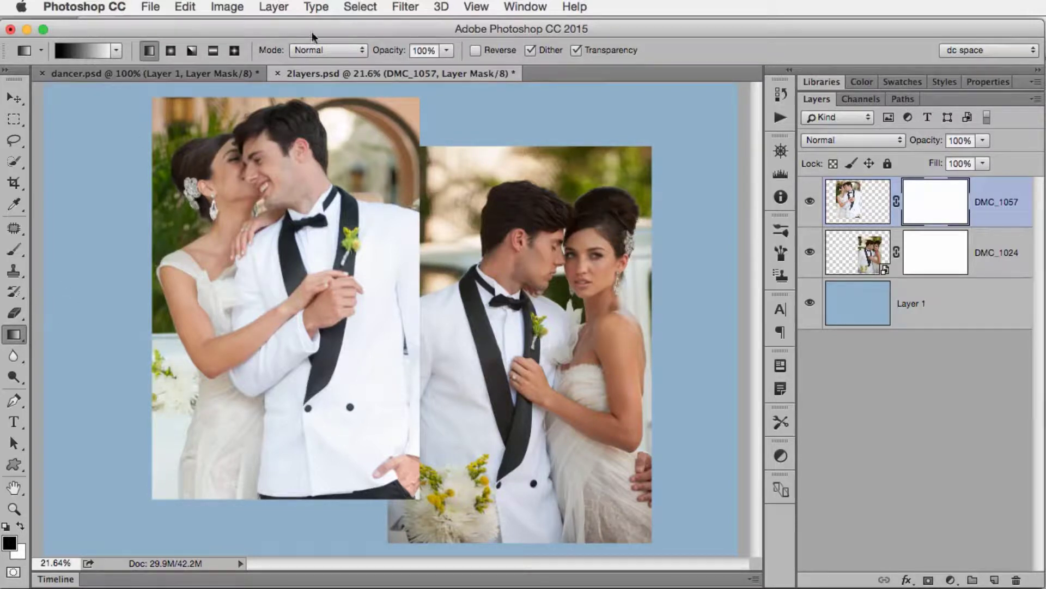
left_click(116, 51)
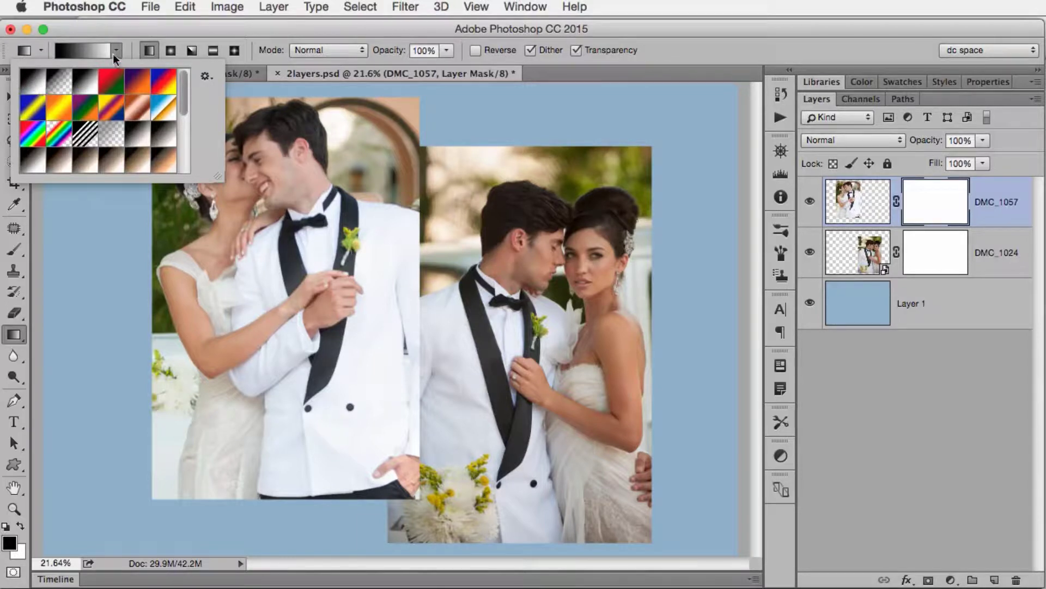
left_click(116, 51)
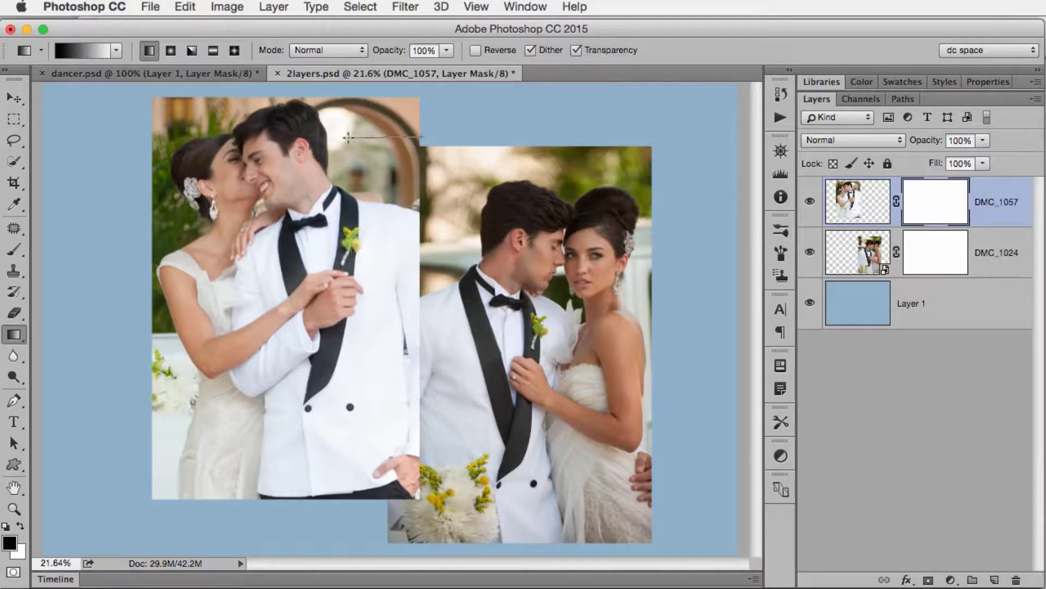
left_click_drag(334, 146, 406, 198)
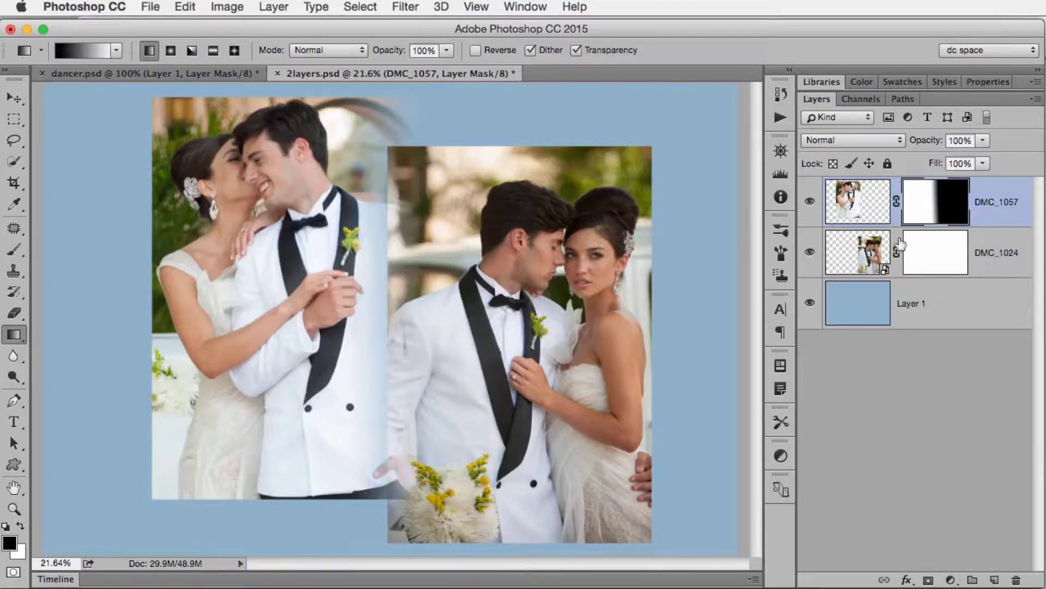
left_click(927, 254)
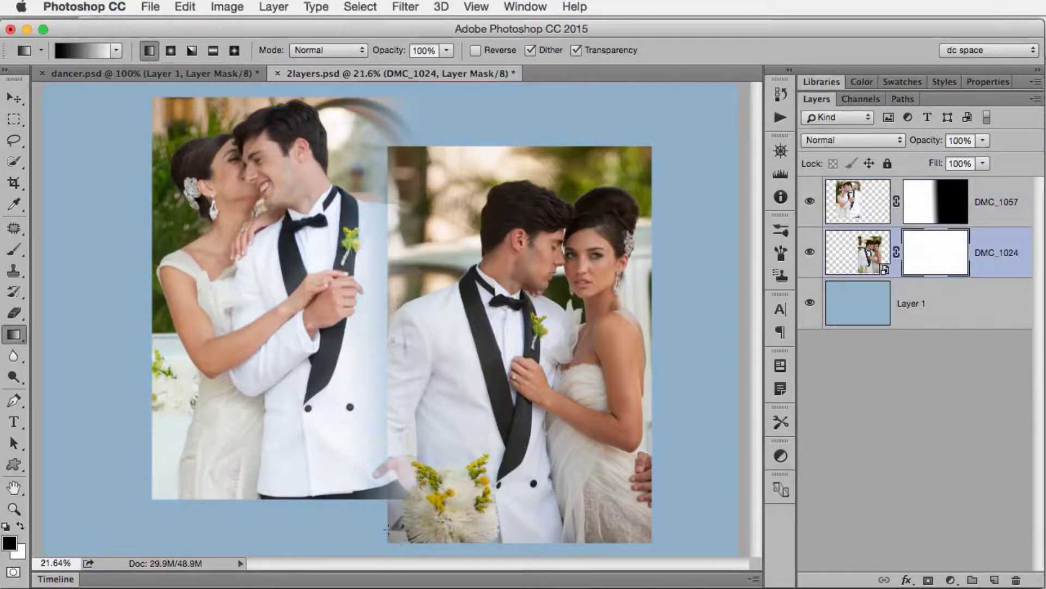
left_click_drag(476, 521, 498, 522)
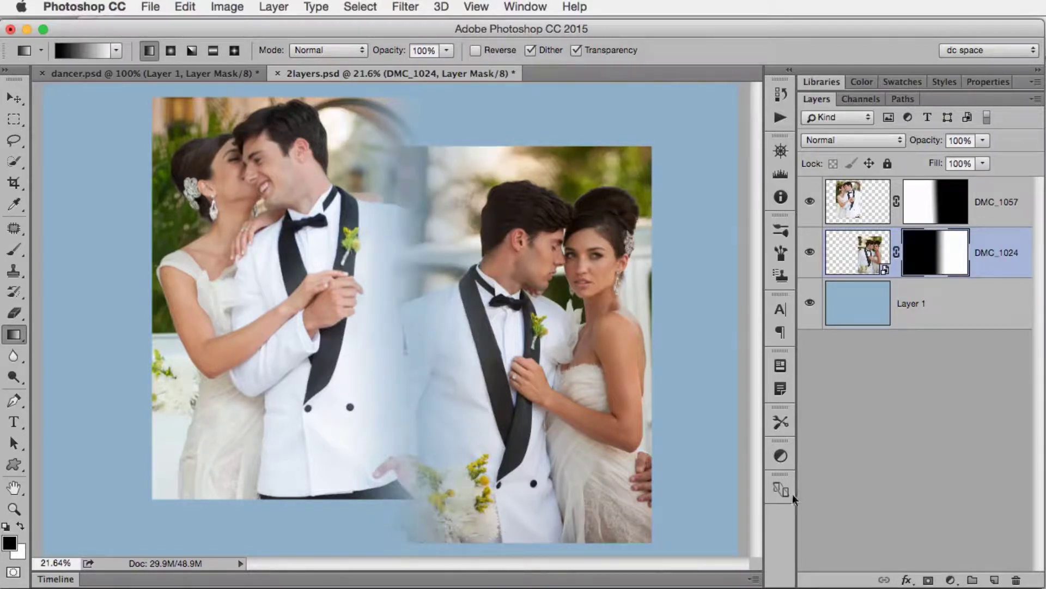
- Move the DMC_1024 photo slightly to the left to increase its overlap with DMC_1057
left_click(853, 253)
key("v")
left_click_drag(497, 333, 476, 333)
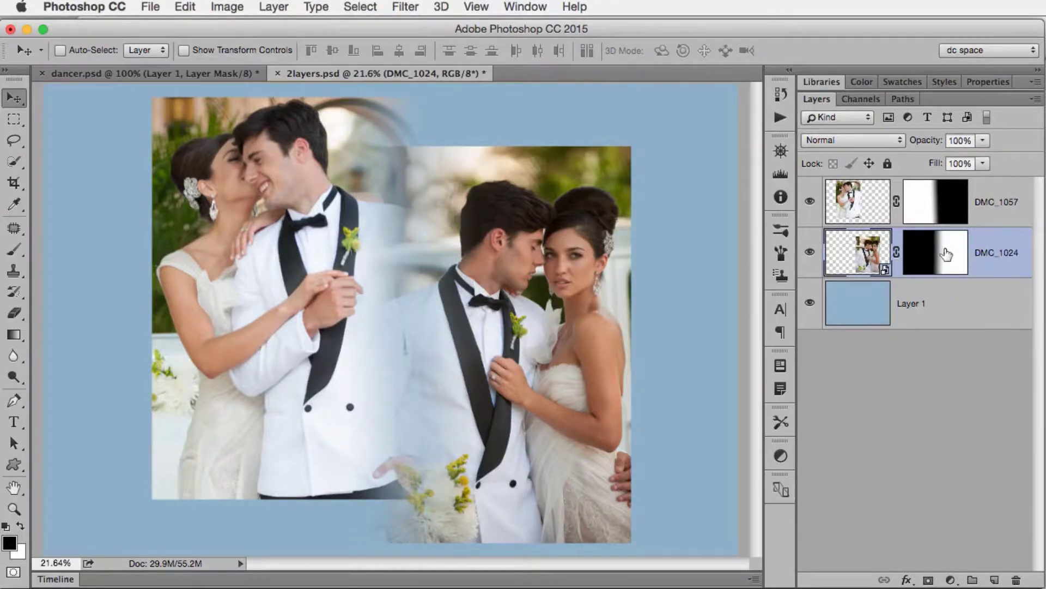
- Delete the layer masks from DMC_1024 and DMC_1057 without applying them
left_click(955, 267)
left_click_drag(962, 254, 1017, 579)
left_click_drag(962, 211, 1016, 579)
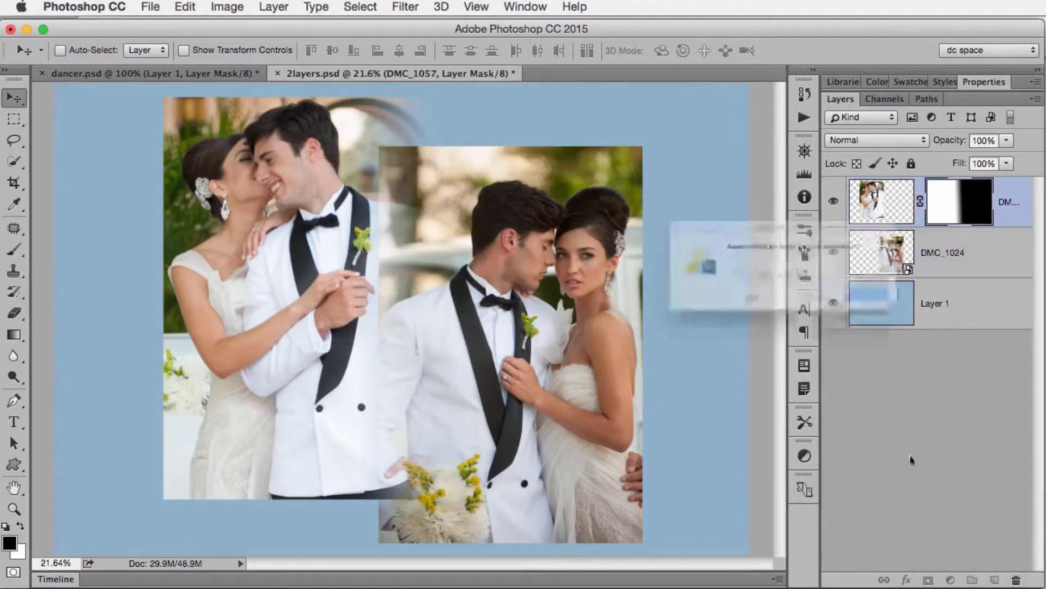
left_click(731, 314)
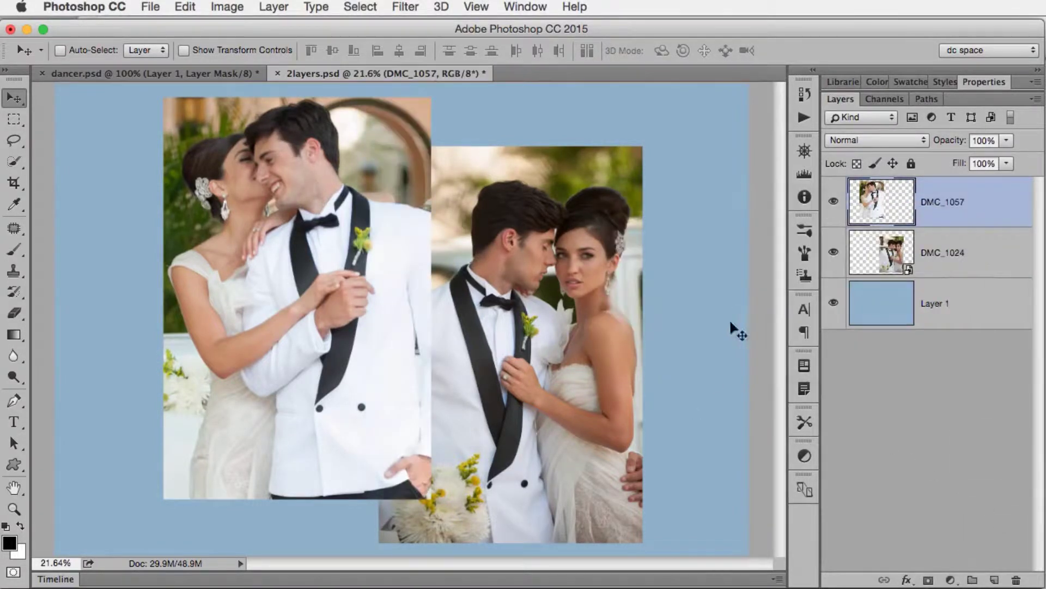
- Move the two wedding photos apart and close 2layers.psd without saving
left_click_drag(434, 346, 474, 349)
left_click(948, 248)
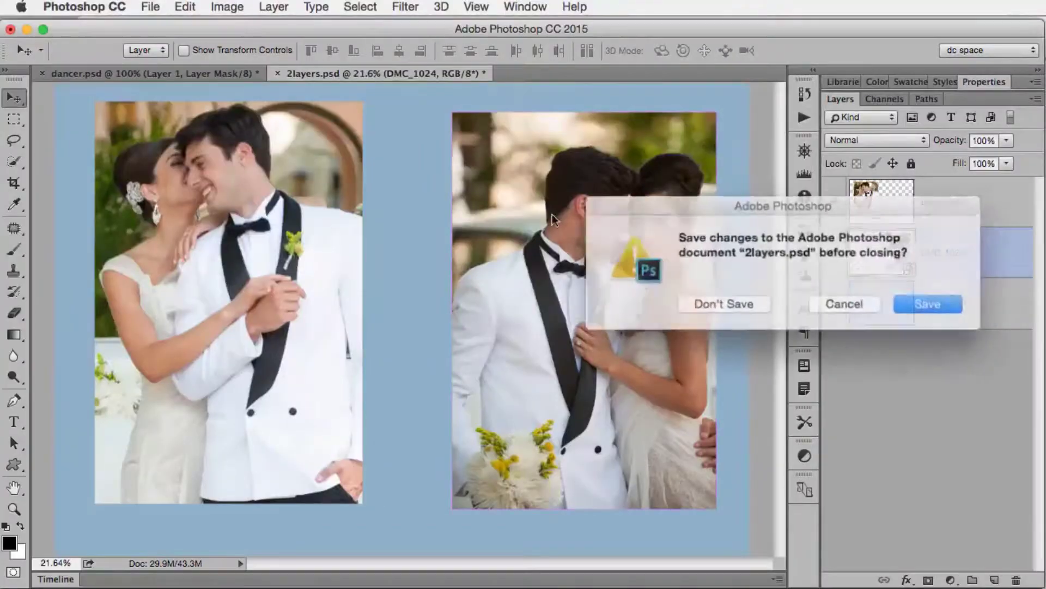
left_click(703, 303)
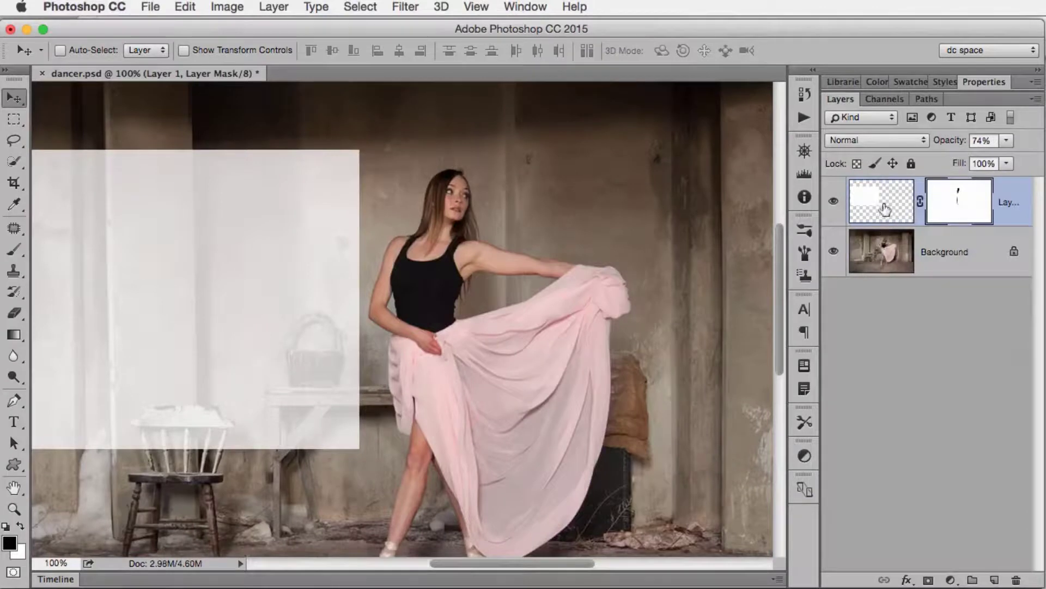
- Delete Layer 1 from dancer.psd and add a new empty layer above the Background
key("BackSpace")
key("super+0")
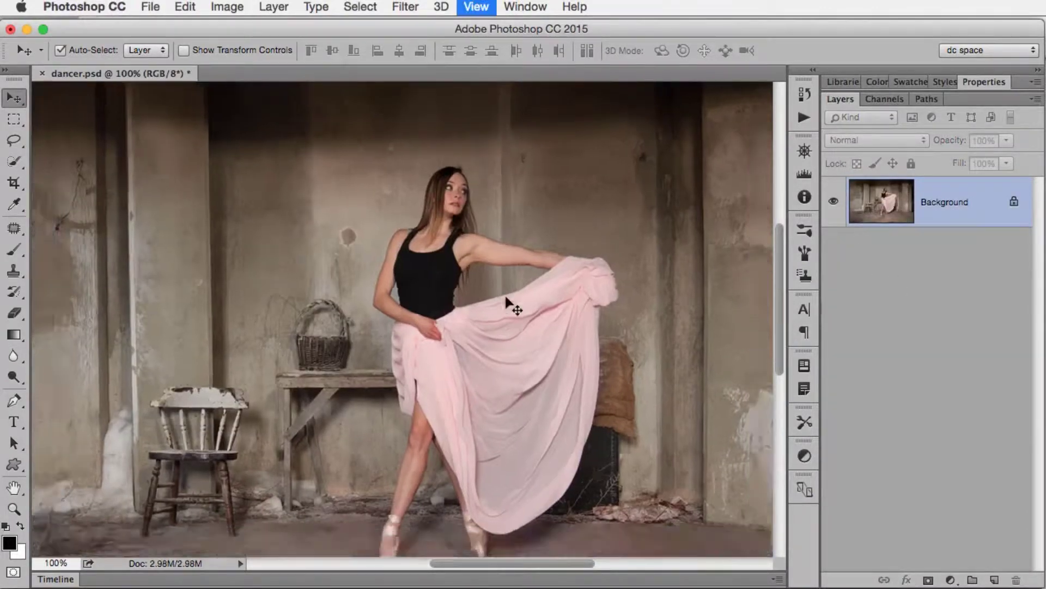
left_click(994, 579)
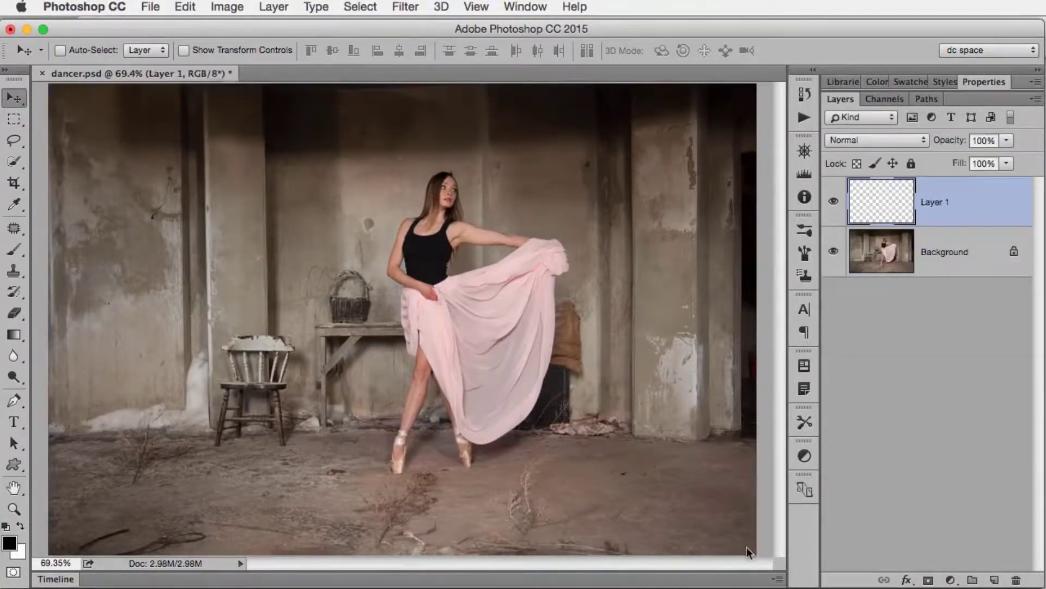
- Select a tall rectangular area around the chair, between the photo's left side and the dancer
left_click(14, 120)
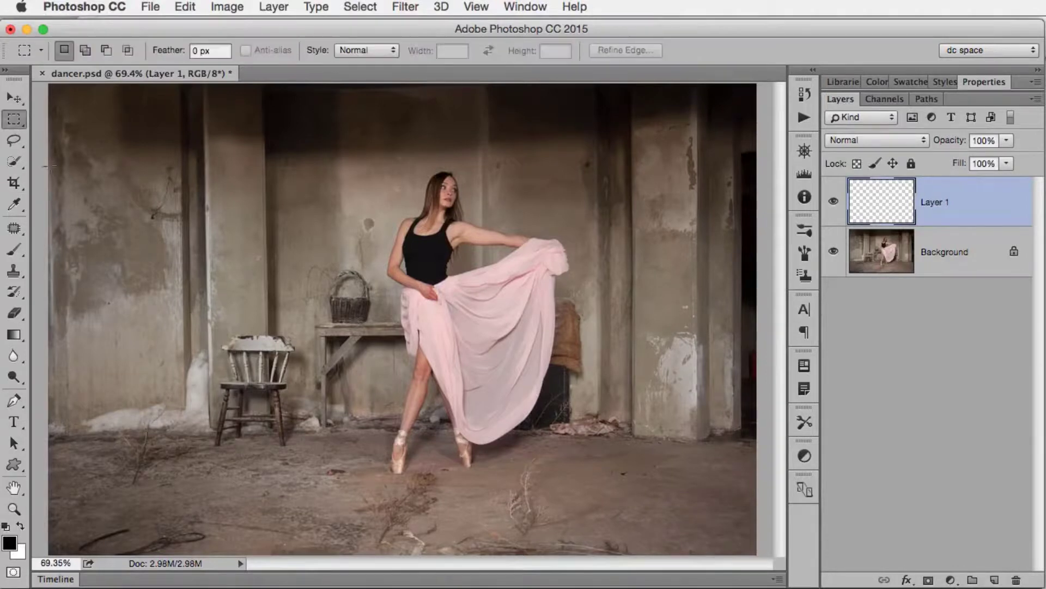
left_click_drag(107, 134, 288, 307)
left_click_drag(373, 463, 370, 486)
- Fill the selection on Layer 1 with bright red at 100% opacity in Normal mode and deselect it
left_click(187, 8)
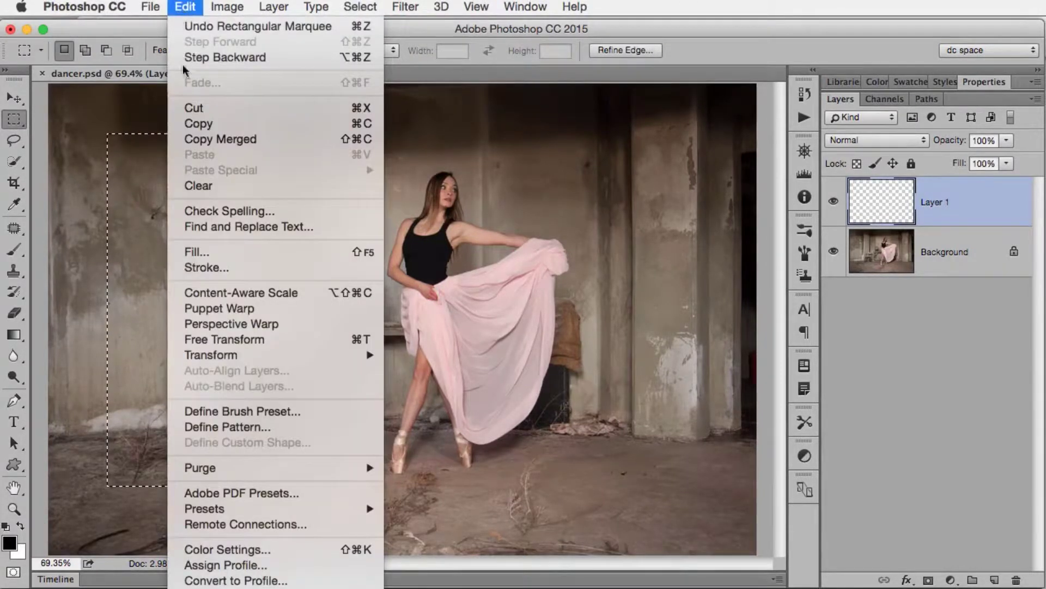
left_click(207, 183)
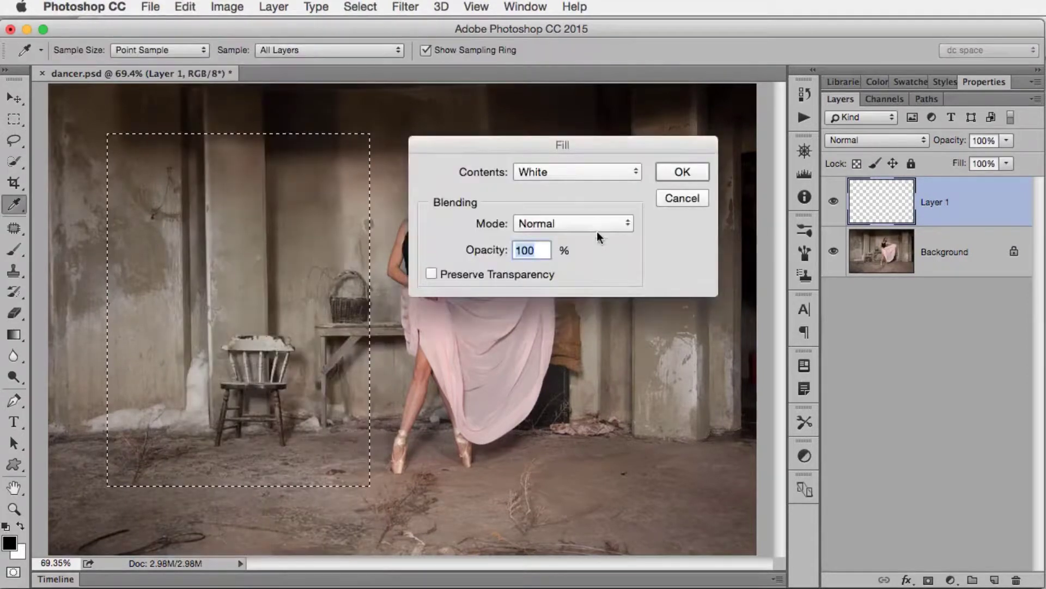
left_click(571, 174)
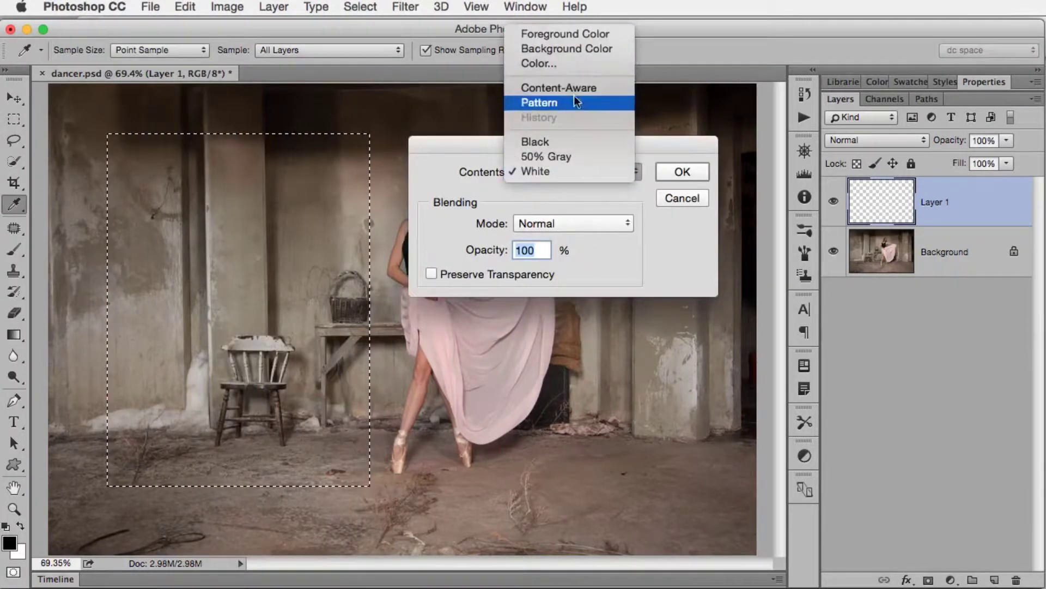
left_click(576, 61)
left_click(756, 273)
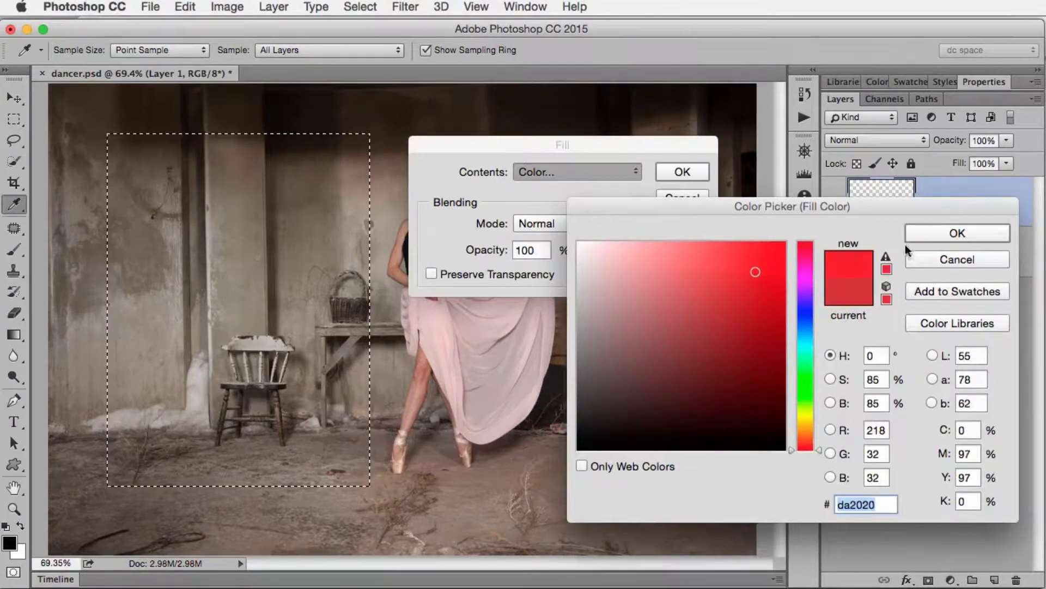
left_click(952, 234)
left_click(690, 170)
key("m")
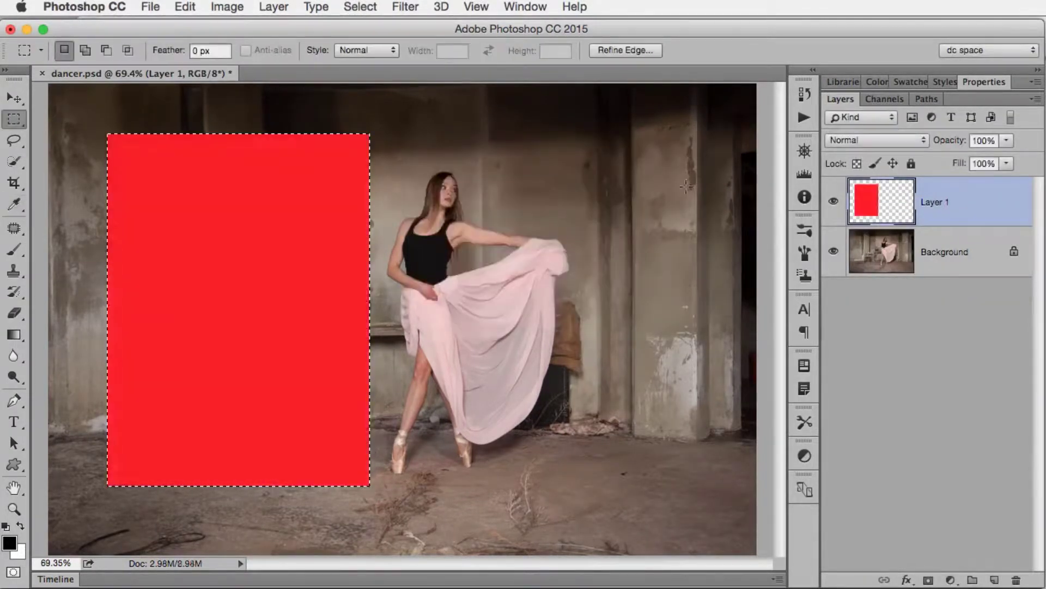
left_click(361, 6)
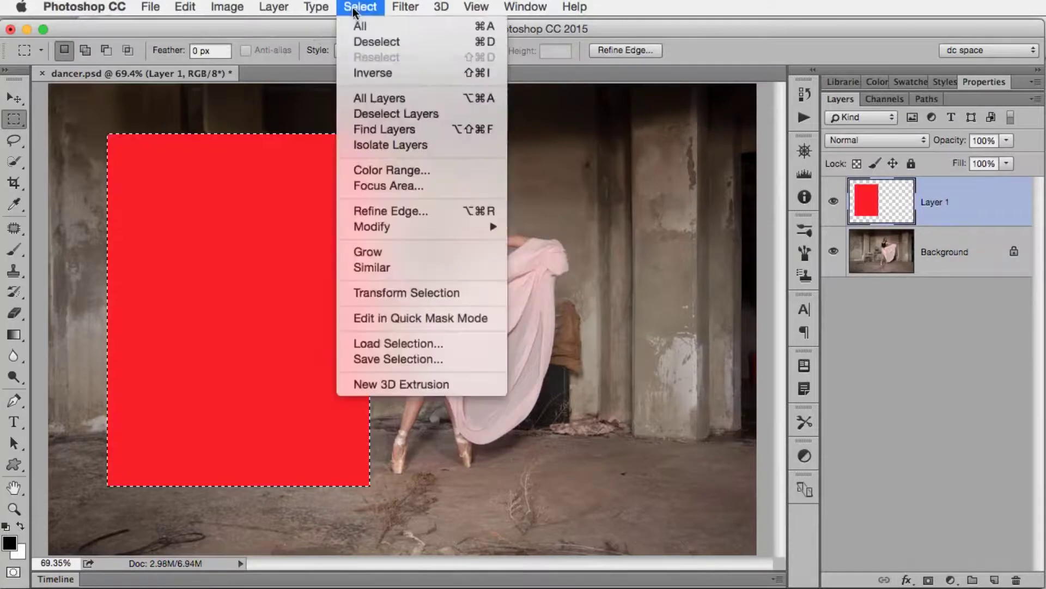
left_click(360, 42)
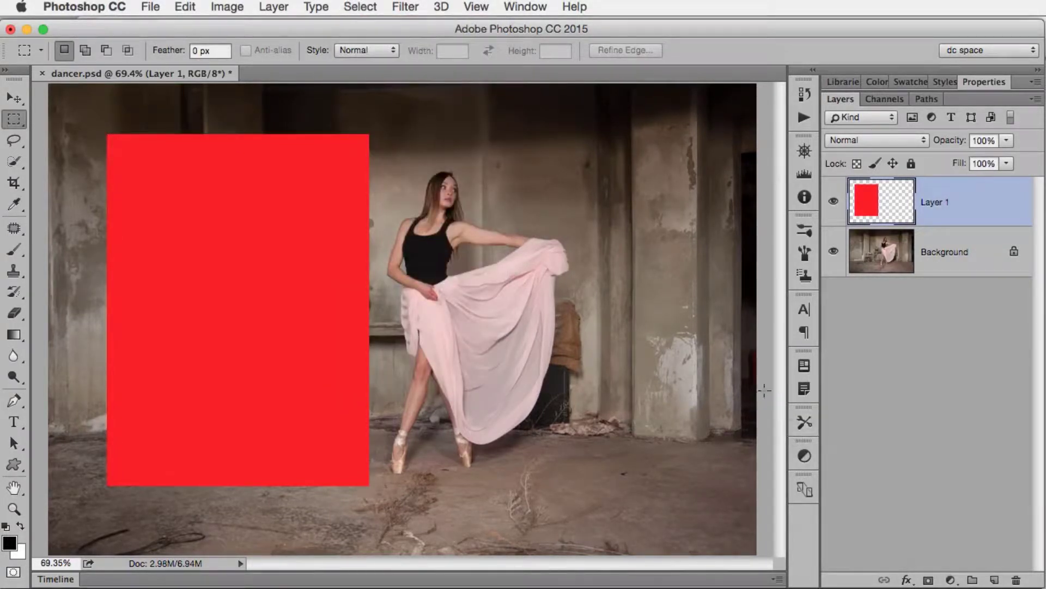
- Erase part of the red rectangle's right side with the 150 px Eraser and undo the erasing
key("e")
mouse_move(406, 254)
left_mouse_down()
mouse_move(215, 346)
mouse_move(365, 304)
mouse_move(436, 346)
left_mouse_up()
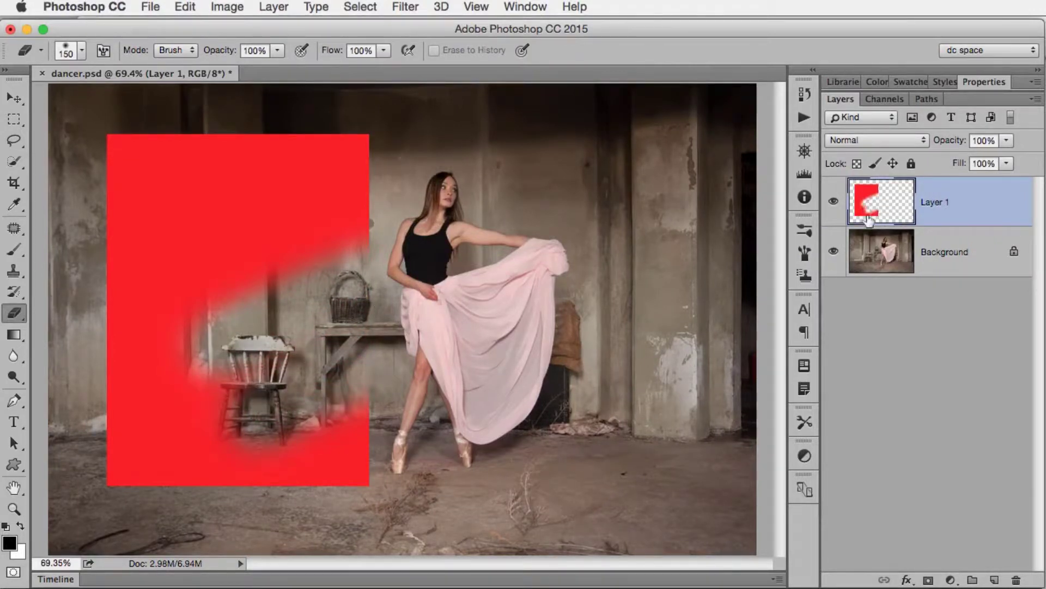
key("super+z")
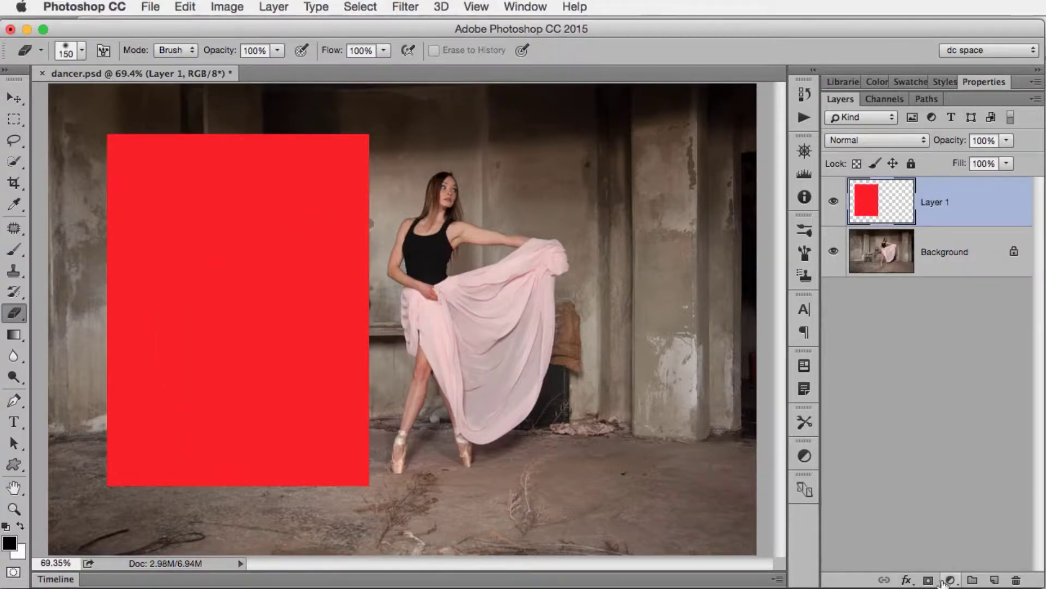
- Add a layer mask to Layer 1 and set the brush to 153 px with 0% hardness
left_click(928, 580)
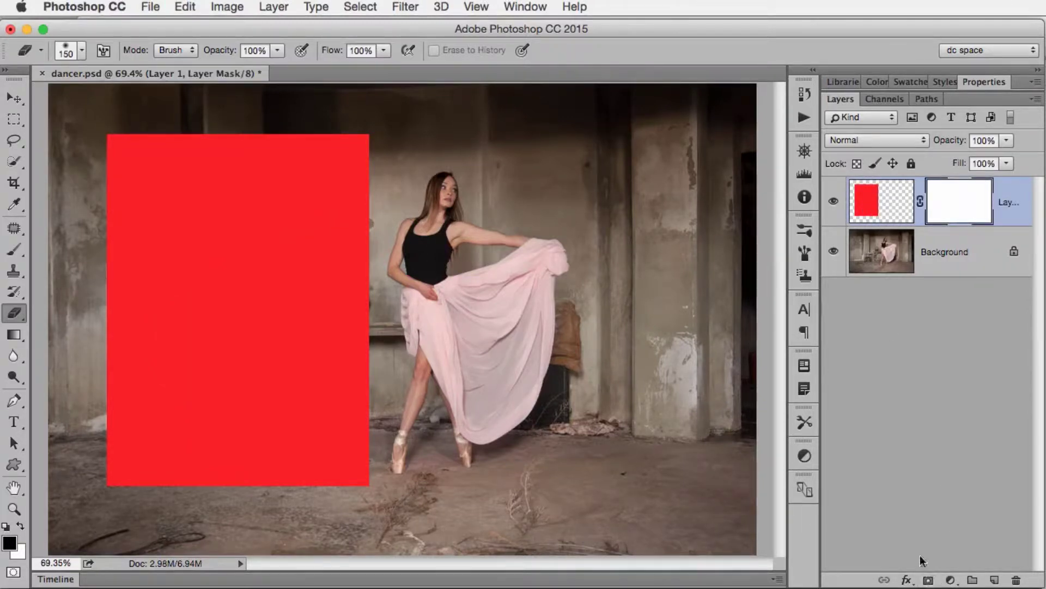
left_click(17, 252)
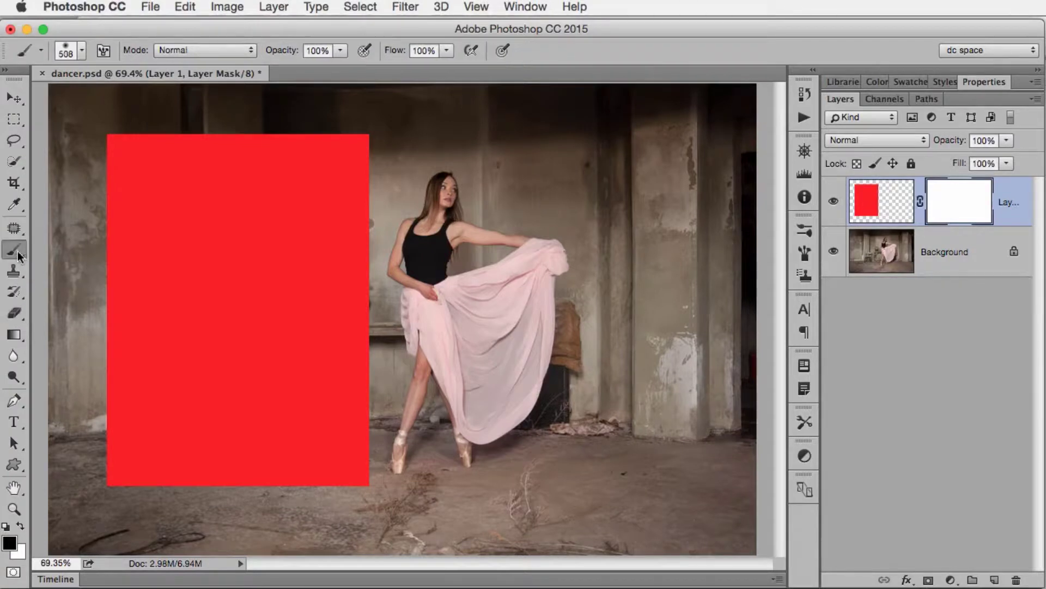
left_click(81, 51)
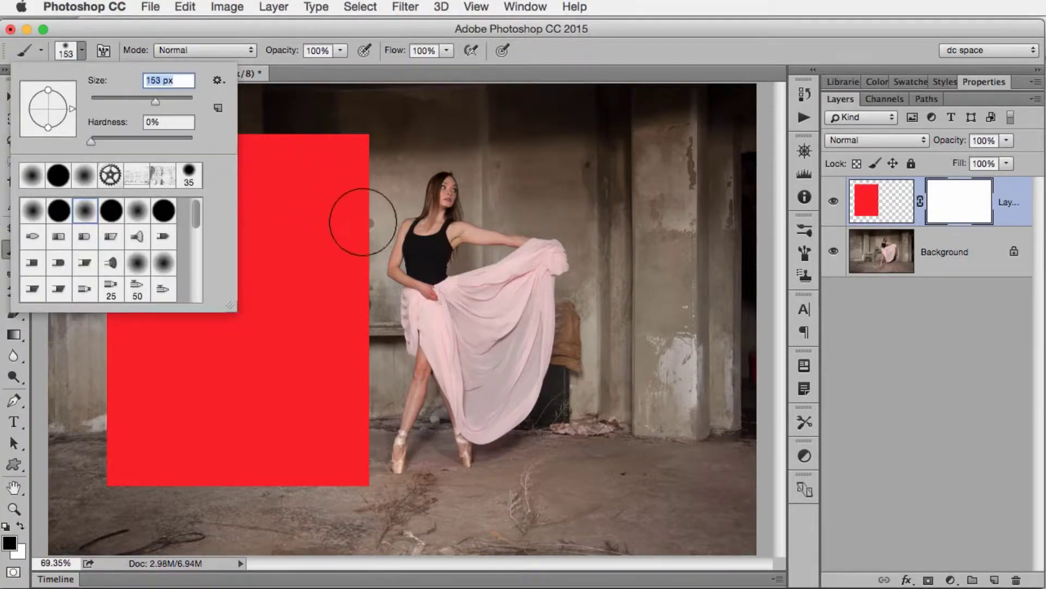
left_click(86, 35)
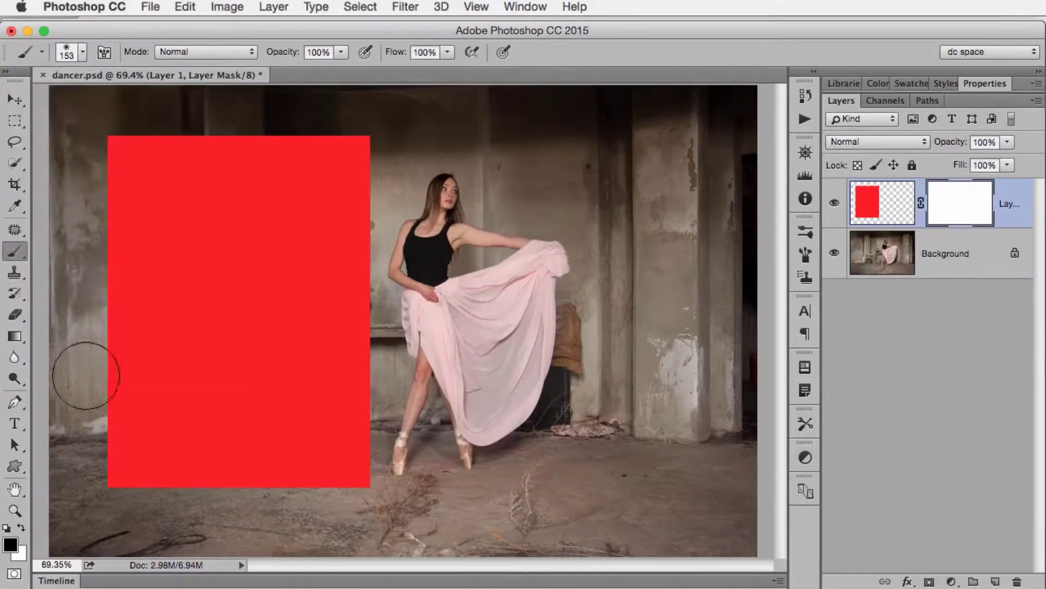
- Paint black on Layer 1's mask over the rectangle's right side, and paint white to restore its lower right edge
mouse_move(391, 472)
left_mouse_down()
mouse_move(372, 176)
mouse_move(339, 136)
mouse_move(301, 127)
mouse_move(341, 185)
mouse_move(370, 307)
mouse_move(355, 447)
mouse_move(293, 511)
mouse_move(358, 430)
mouse_move(270, 506)
mouse_move(174, 527)
mouse_move(262, 496)
mouse_move(337, 427)
mouse_move(343, 327)
left_mouse_up()
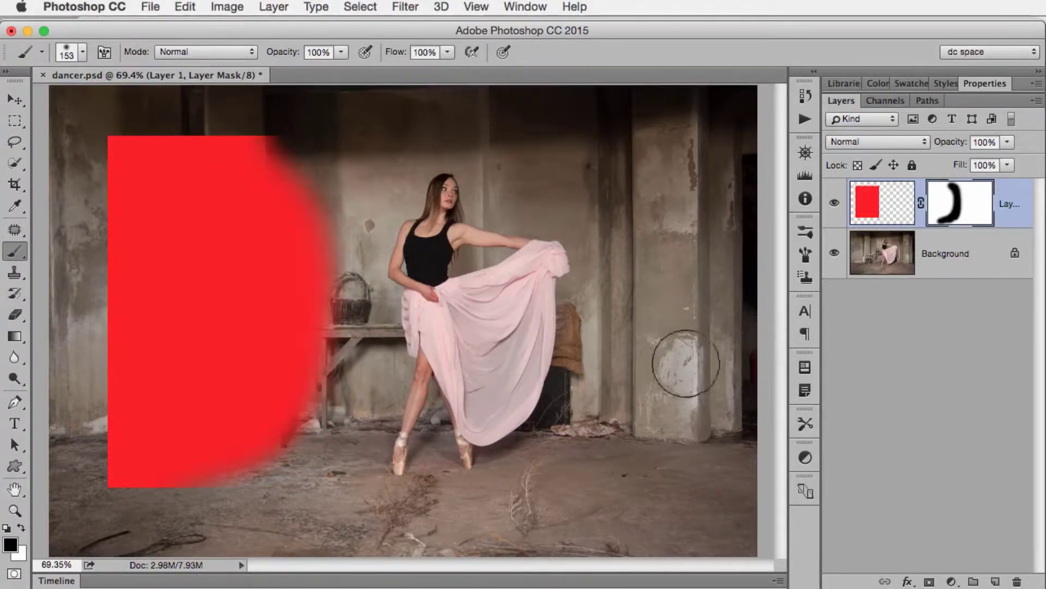
left_click_drag(317, 175, 253, 131)
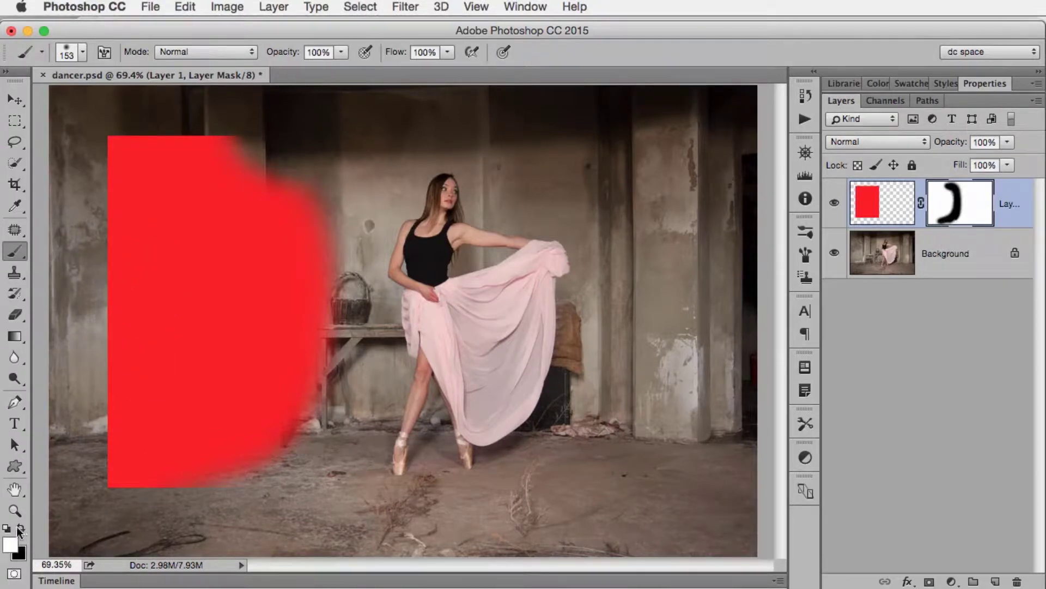
mouse_move(212, 477)
left_mouse_down()
mouse_move(269, 464)
mouse_move(289, 428)
mouse_move(284, 259)
mouse_move(224, 174)
mouse_move(290, 182)
mouse_move(300, 204)
mouse_move(309, 159)
mouse_move(338, 191)
mouse_move(363, 306)
mouse_move(355, 468)
mouse_move(301, 481)
mouse_move(267, 475)
mouse_move(315, 339)
mouse_move(328, 444)
left_mouse_up()
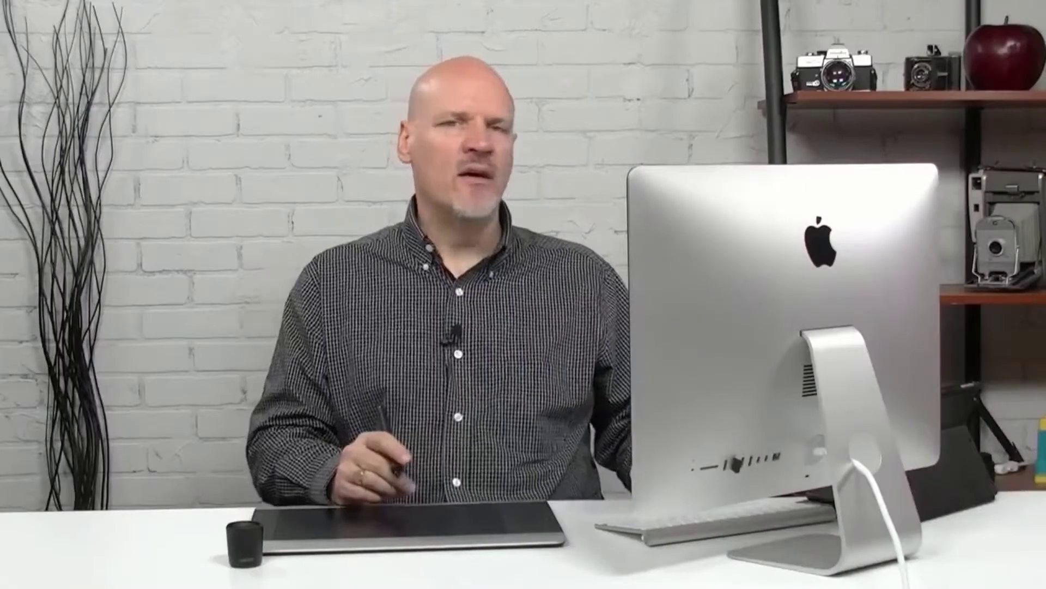
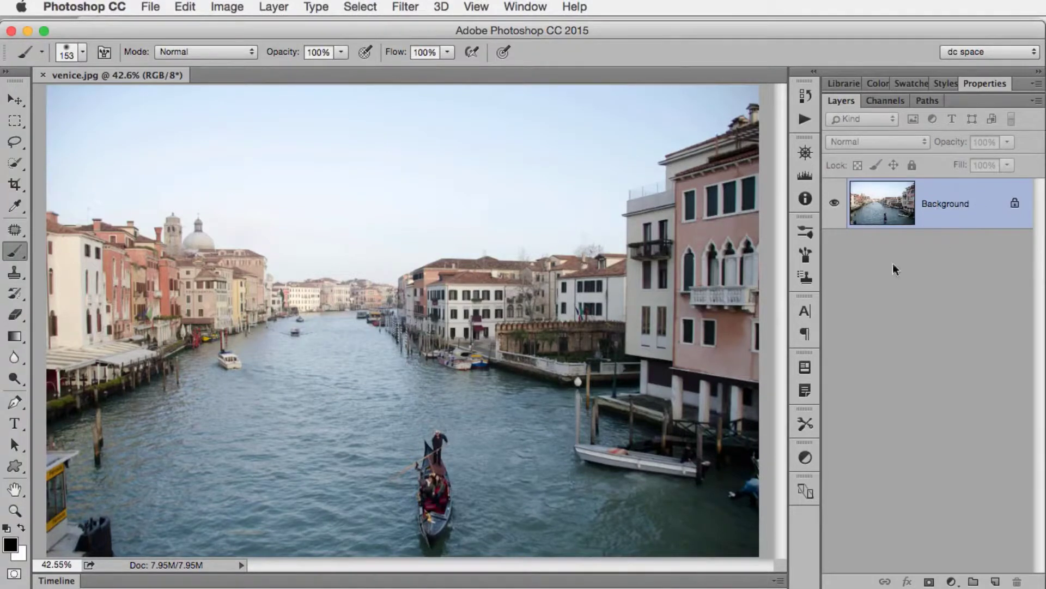
- Remove the gondola directly on the Background layer with a 50 px Content-Aware Spot Healing Brush and undo the healing
left_click(12, 233)
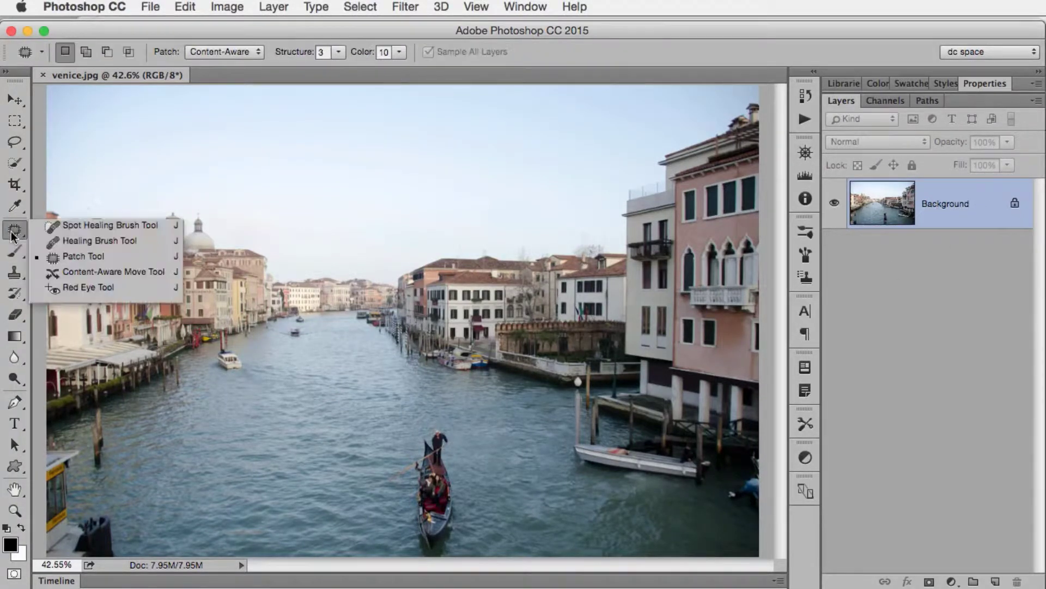
left_click(73, 225)
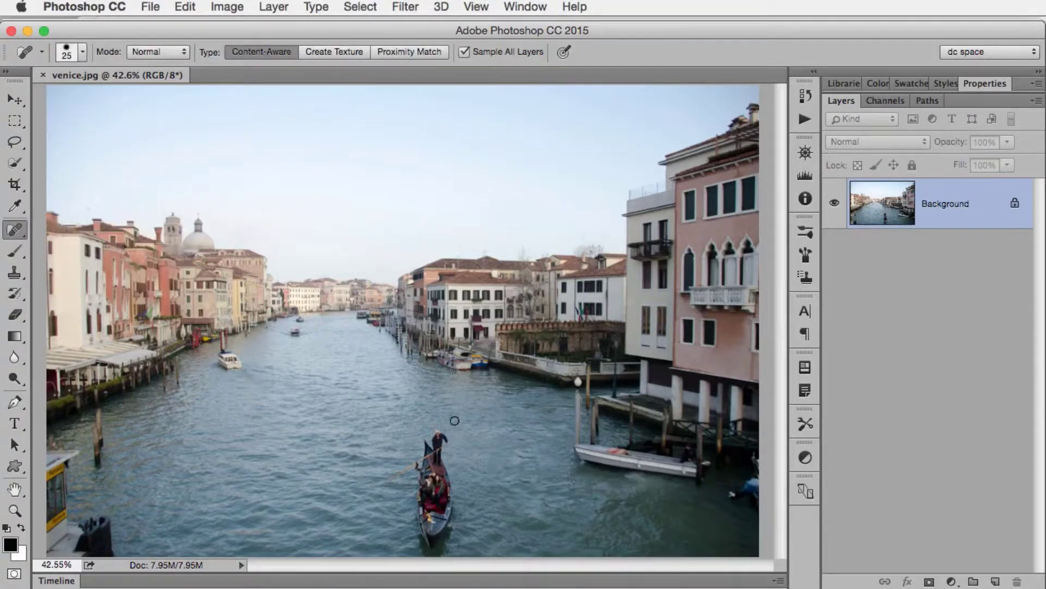
left_click(83, 52)
left_click_drag(65, 96, 67, 101)
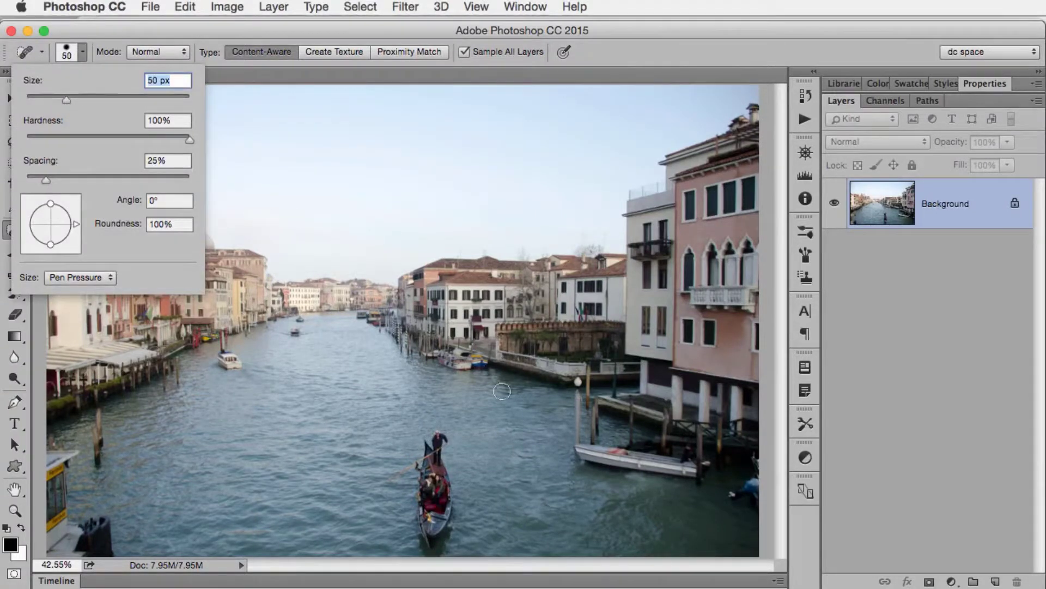
mouse_move(436, 443)
left_mouse_down()
mouse_move(436, 431)
mouse_move(395, 480)
mouse_move(428, 517)
mouse_move(458, 507)
mouse_move(427, 554)
mouse_move(451, 562)
mouse_move(415, 556)
mouse_move(417, 570)
left_mouse_up()
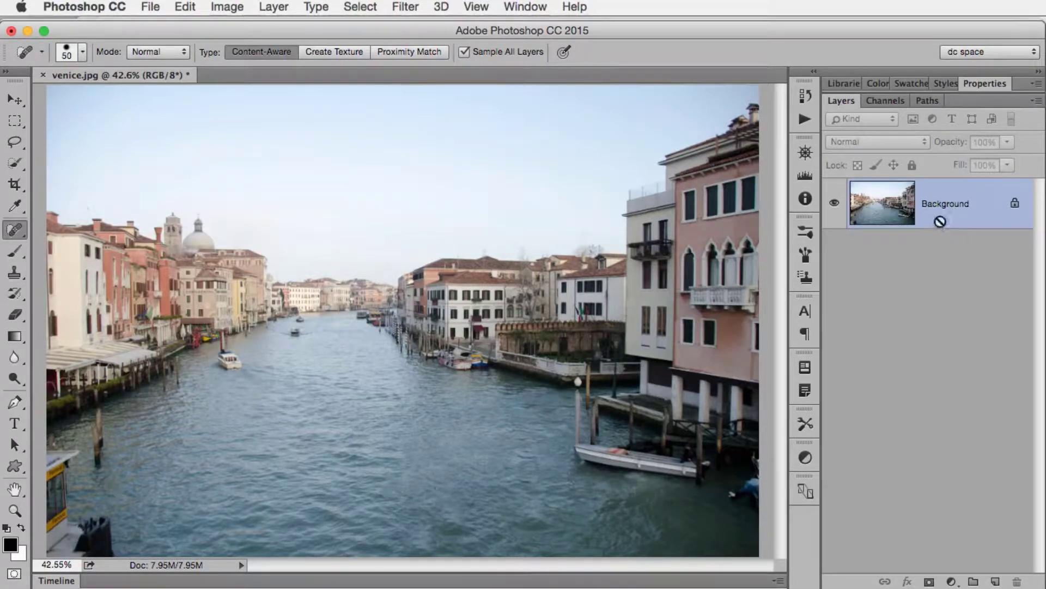
key("super+z")
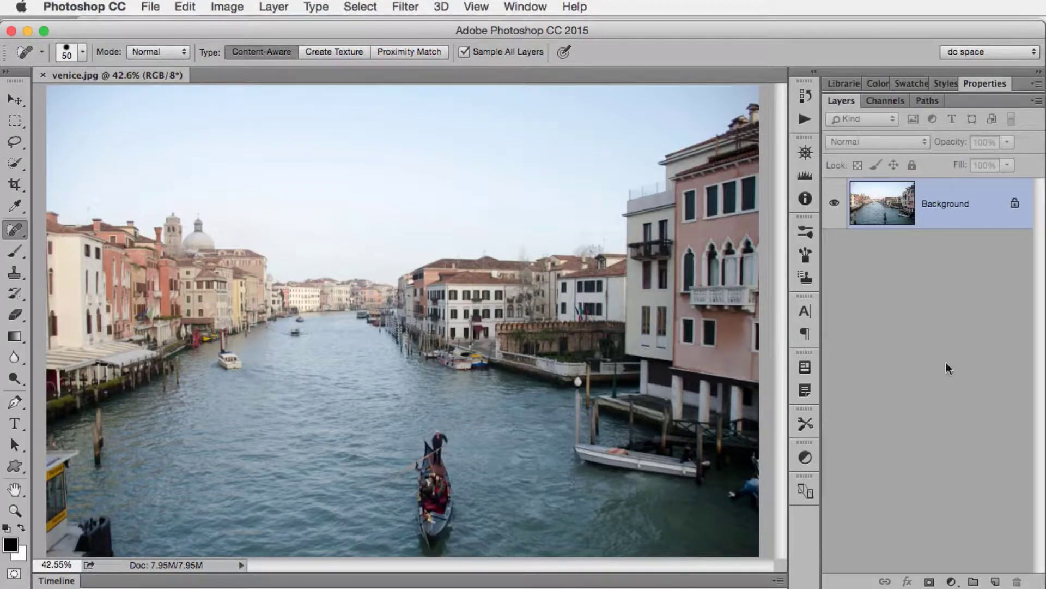
- Add an empty layer above the Background and heal away the gondola and its leftover traces on it with the Spot Healing Brush
left_click(995, 581)
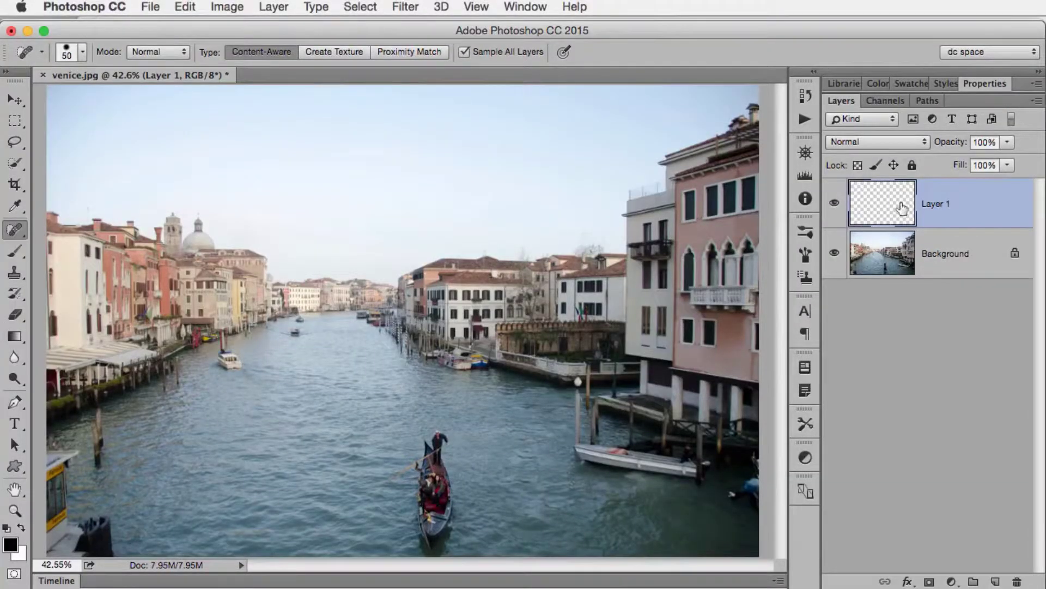
mouse_move(442, 438)
left_mouse_down()
mouse_move(418, 465)
mouse_move(419, 450)
mouse_move(422, 498)
mouse_move(430, 510)
mouse_move(439, 467)
mouse_move(452, 504)
mouse_move(434, 538)
mouse_move(420, 517)
mouse_move(408, 521)
mouse_move(437, 556)
mouse_move(451, 538)
mouse_move(459, 553)
mouse_move(448, 438)
mouse_move(433, 437)
mouse_move(424, 484)
mouse_move(406, 494)
mouse_move(406, 523)
mouse_move(428, 548)
left_mouse_up()
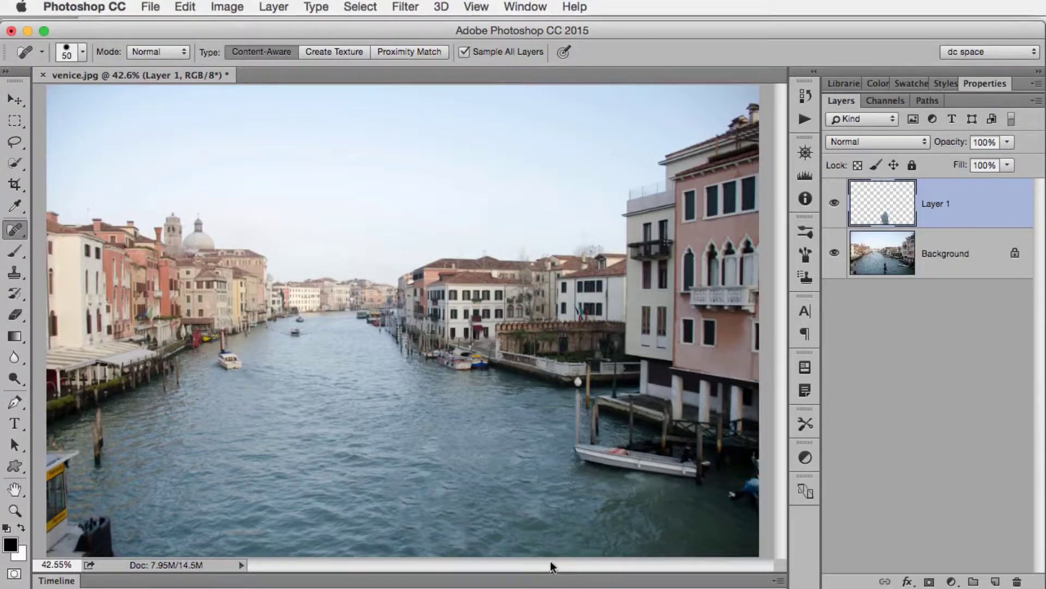
mouse_move(491, 515)
left_mouse_down()
mouse_move(456, 514)
mouse_move(482, 514)
mouse_move(483, 542)
left_mouse_up()
left_click_drag(391, 496, 393, 473)
left_click_drag(407, 461, 402, 455)
mouse_move(403, 533)
left_mouse_down()
mouse_move(450, 540)
mouse_move(427, 554)
left_mouse_up()
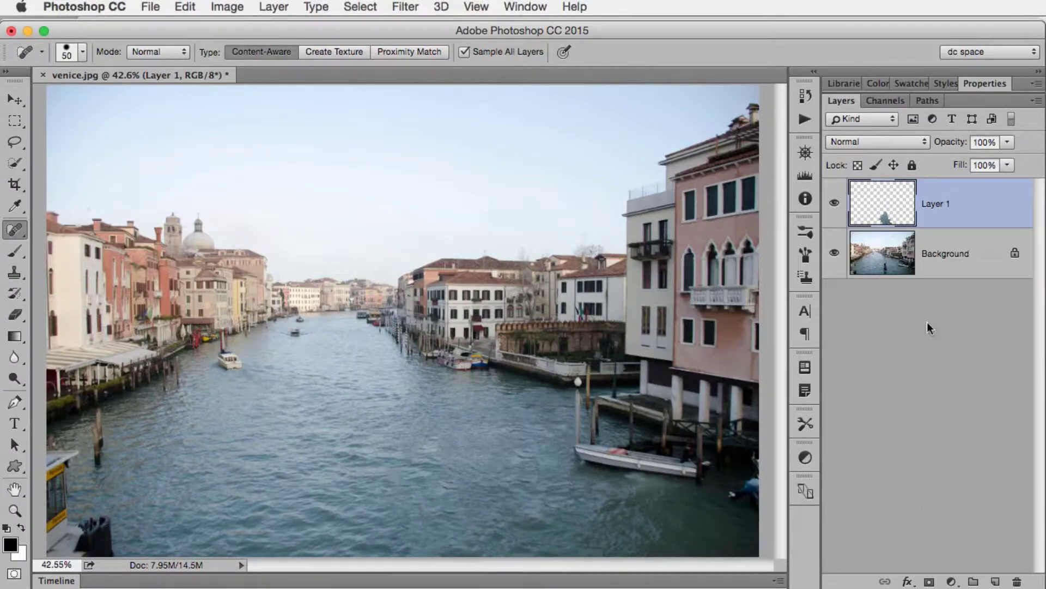
- Check the healed pixels by toggling the visibility of the Background and Layer 1, and delete Layer 1
left_click(835, 253)
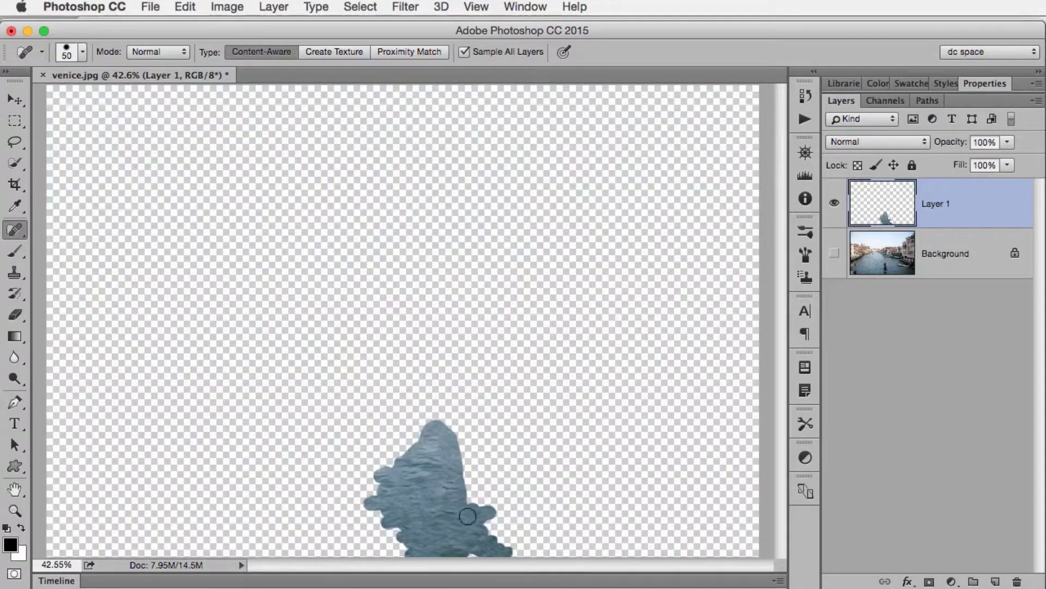
left_click(835, 253)
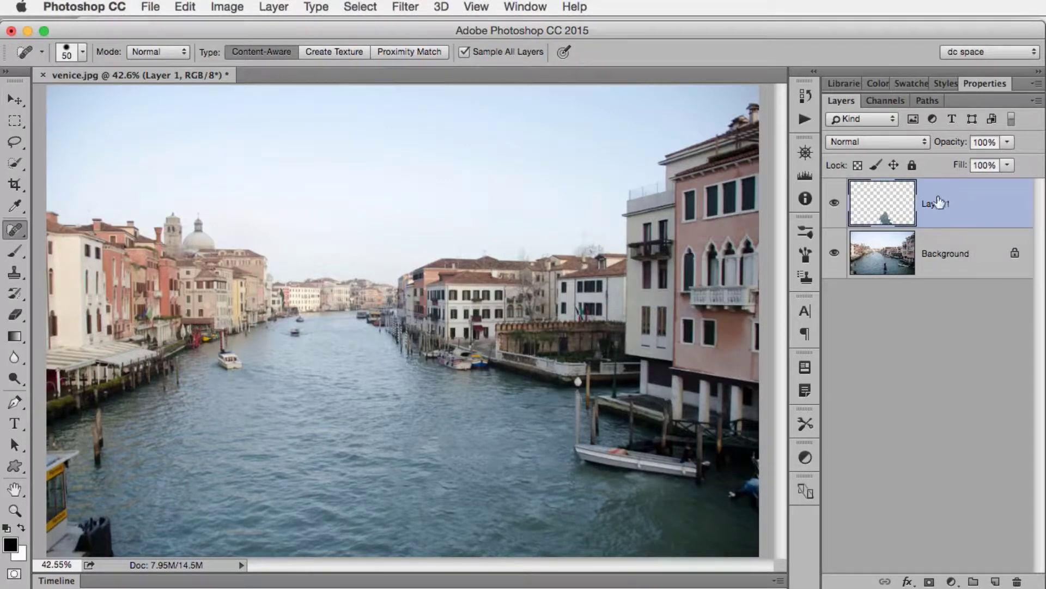
left_click(834, 206)
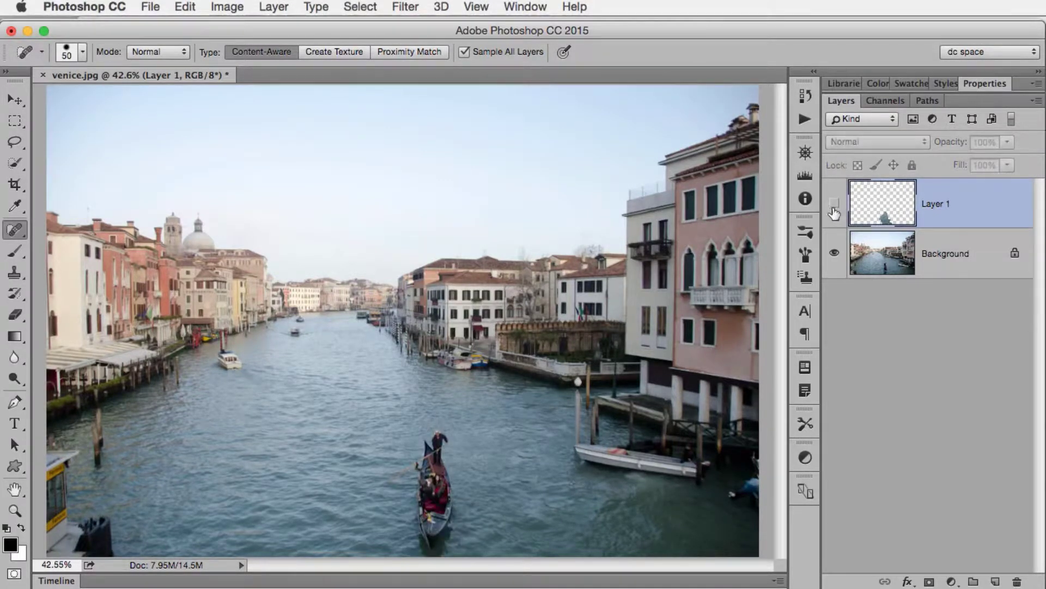
key("BackSpace")
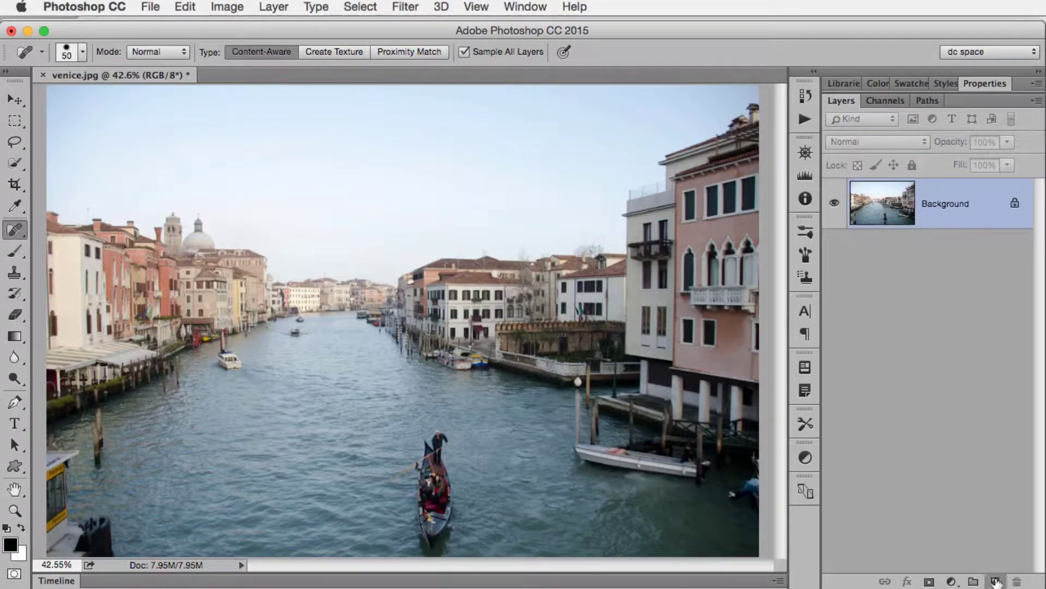
- Add an empty layer and set the Clone Stamp to 100% opacity with an 84 px brush at 0% hardness
left_click(995, 581)
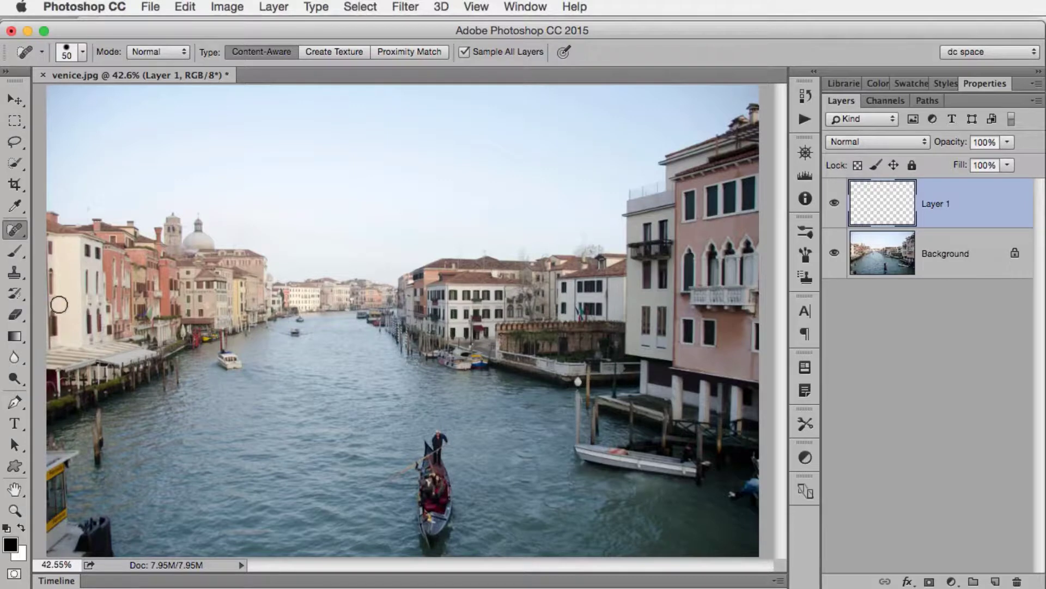
left_click(14, 274)
left_click(69, 268)
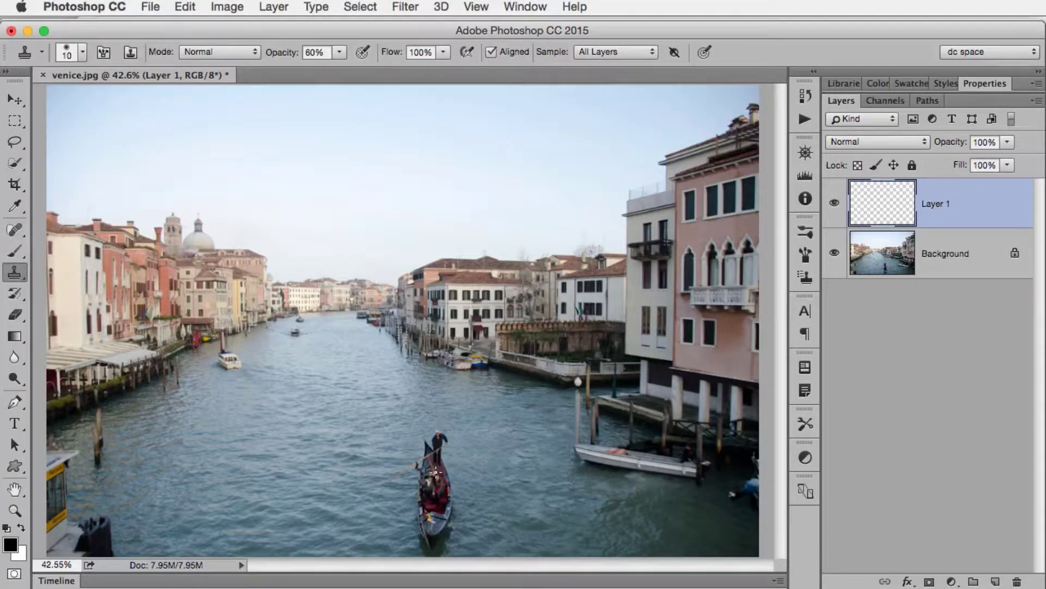
left_click_drag(275, 53, 355, 55)
left_click(82, 51)
left_click_drag(97, 105, 108, 104)
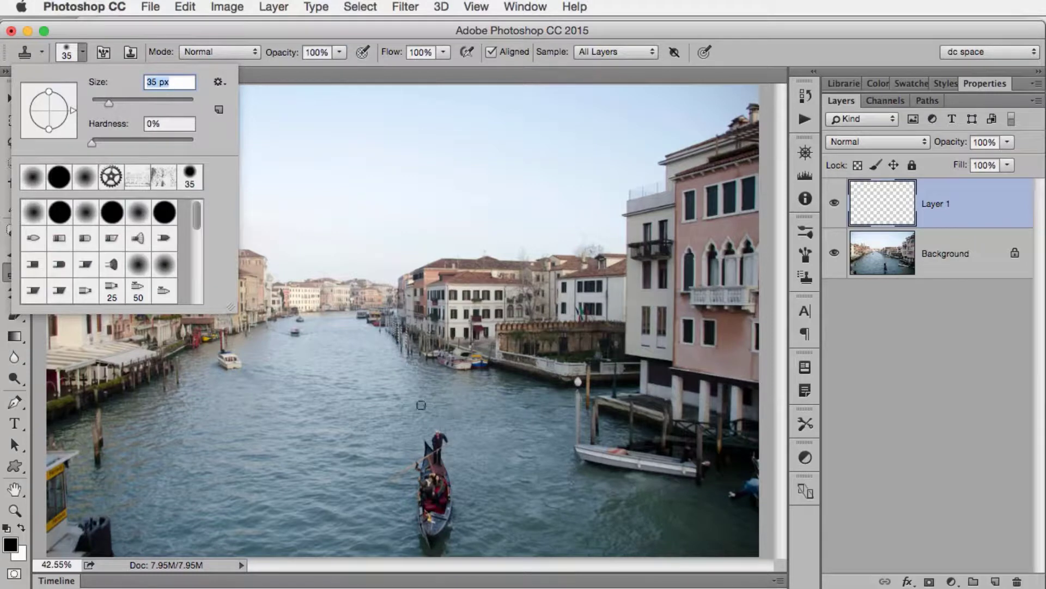
left_click_drag(116, 104, 120, 104)
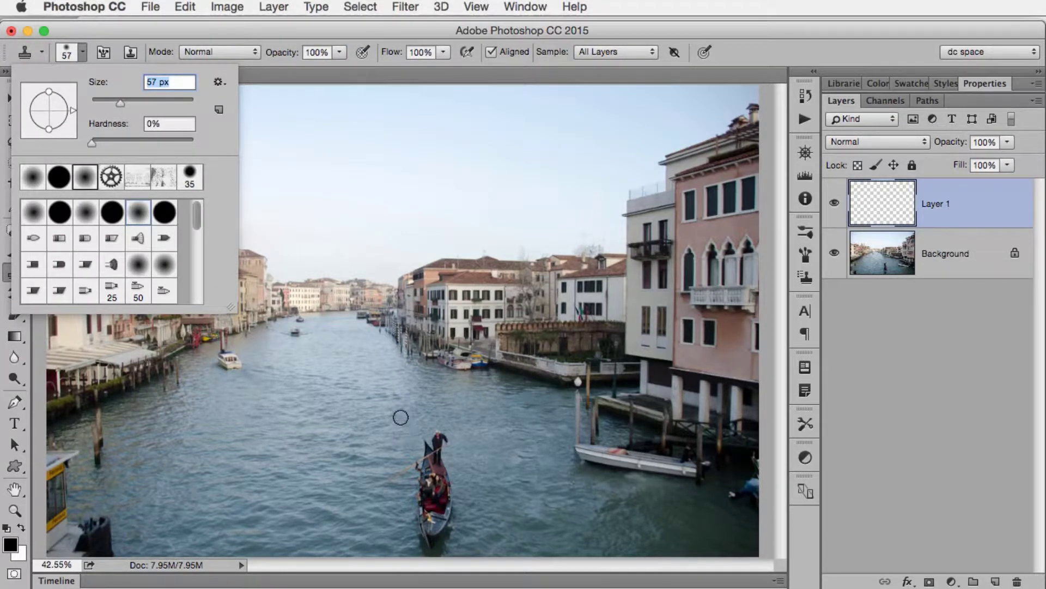
left_click_drag(120, 103, 132, 101)
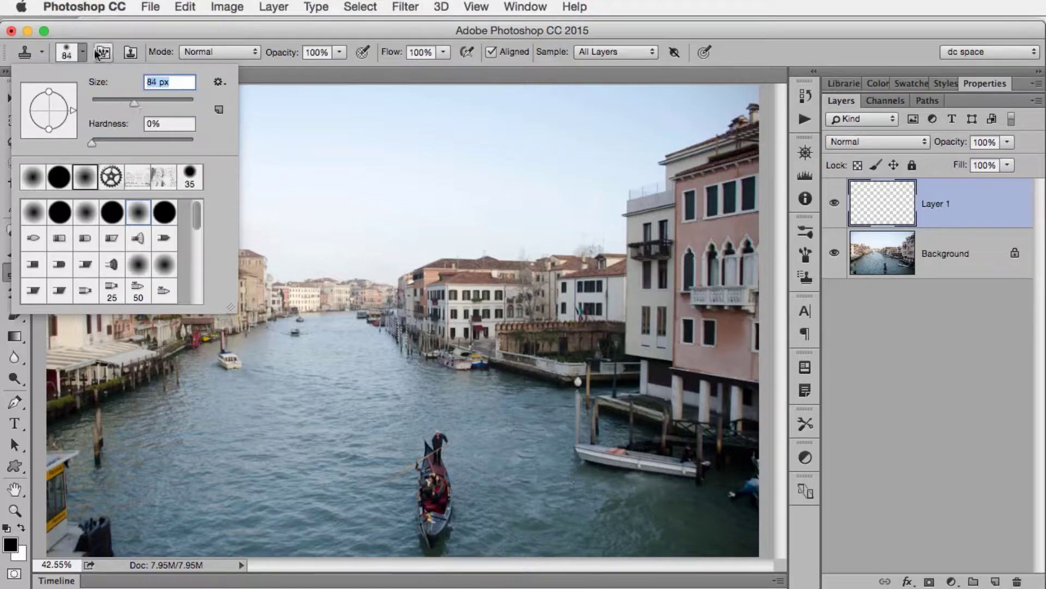
key("Return")
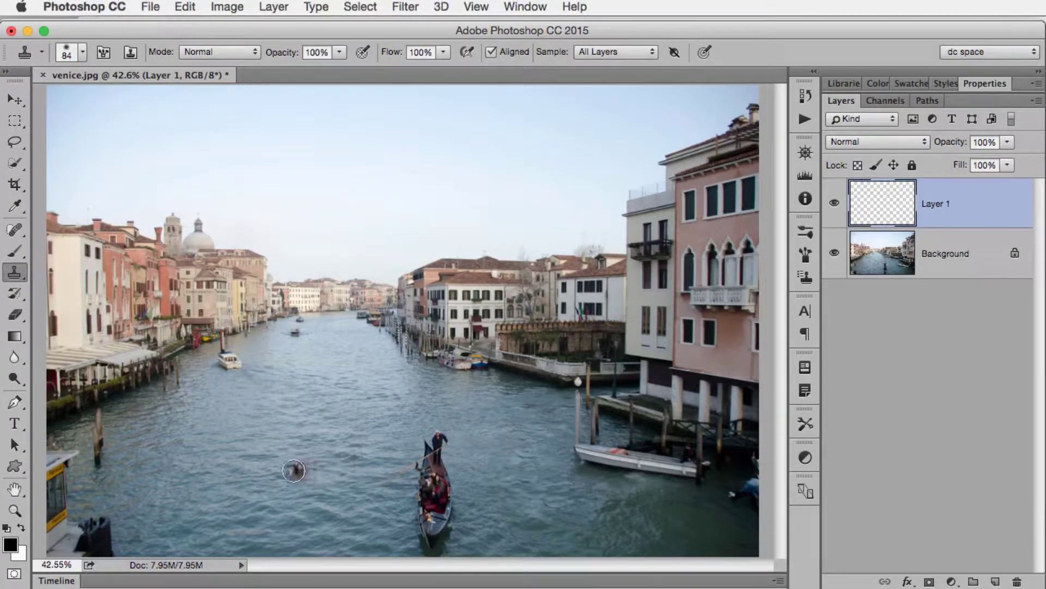
- Clone the gondola onto Layer 1 left of the original and move the copy to the original's right side
mouse_move(280, 467)
left_mouse_down()
mouse_move(287, 414)
mouse_move(300, 494)
mouse_move(284, 535)
mouse_move(253, 479)
mouse_move(256, 448)
mouse_move(275, 423)
mouse_move(261, 439)
mouse_move(266, 516)
mouse_move(255, 459)
mouse_move(219, 475)
mouse_move(264, 444)
left_mouse_up()
mouse_move(274, 527)
left_mouse_down()
mouse_move(279, 548)
mouse_move(295, 426)
mouse_move(278, 416)
mouse_move(253, 441)
mouse_move(284, 414)
mouse_move(300, 446)
mouse_move(274, 415)
left_mouse_up()
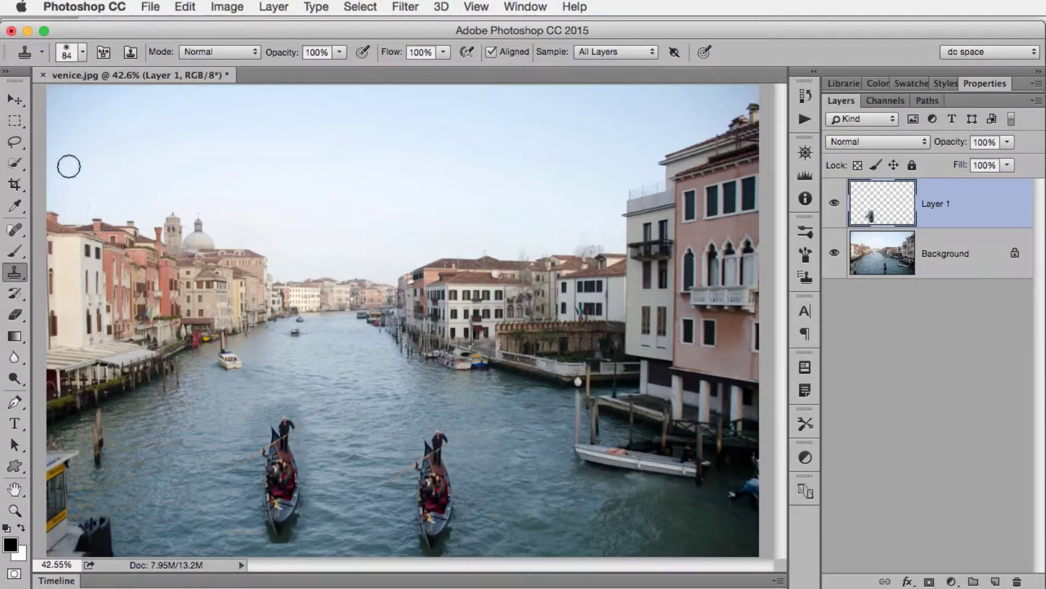
left_click(22, 104)
left_click_drag(308, 460, 545, 485)
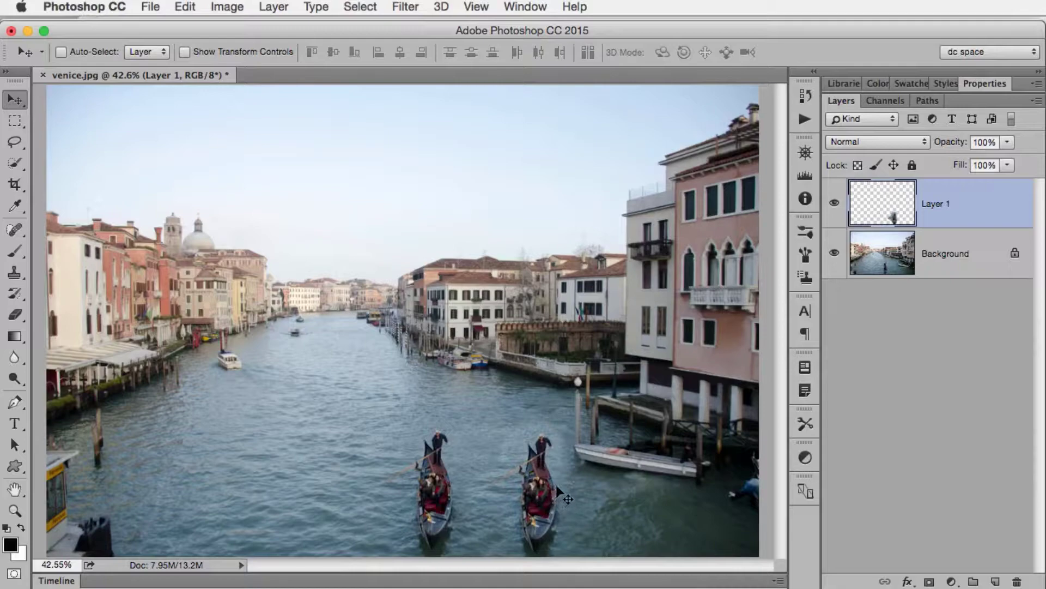
- Delete the layer holding the cloned gondola and add a new empty layer above the Background
key("Delete")
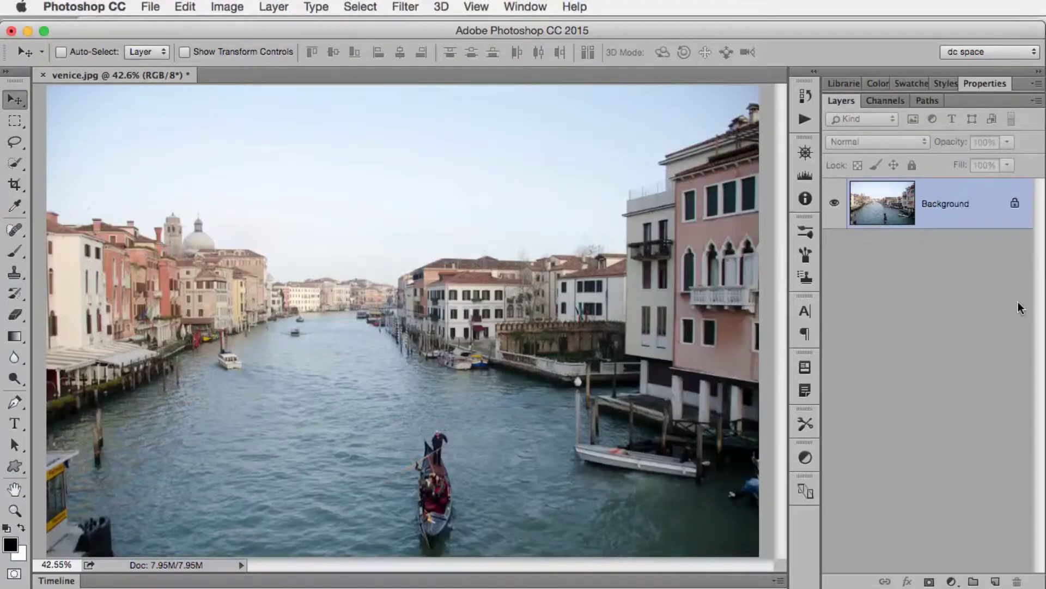
left_click(996, 582)
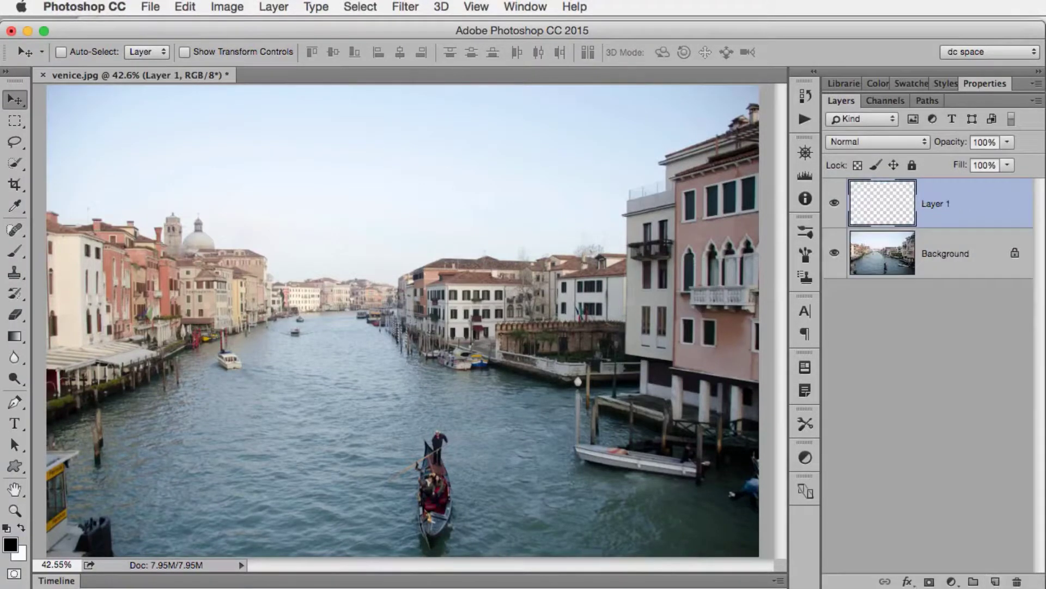
- Outline the gondola with the Patch Tool in Content-Aware mode and patch it on Layer 1 with water from its left
left_click(15, 229)
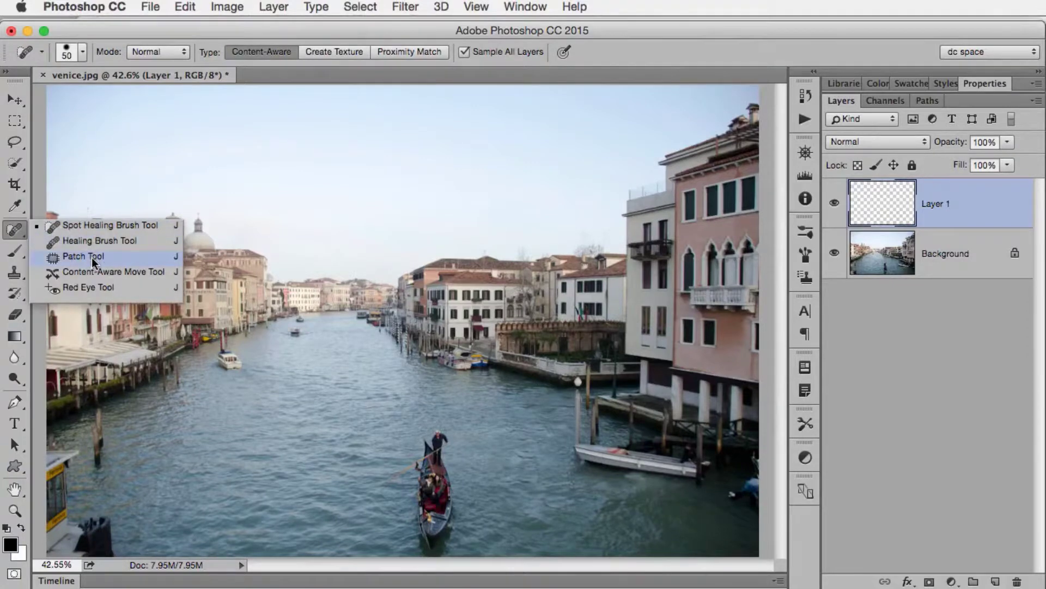
left_click(92, 257)
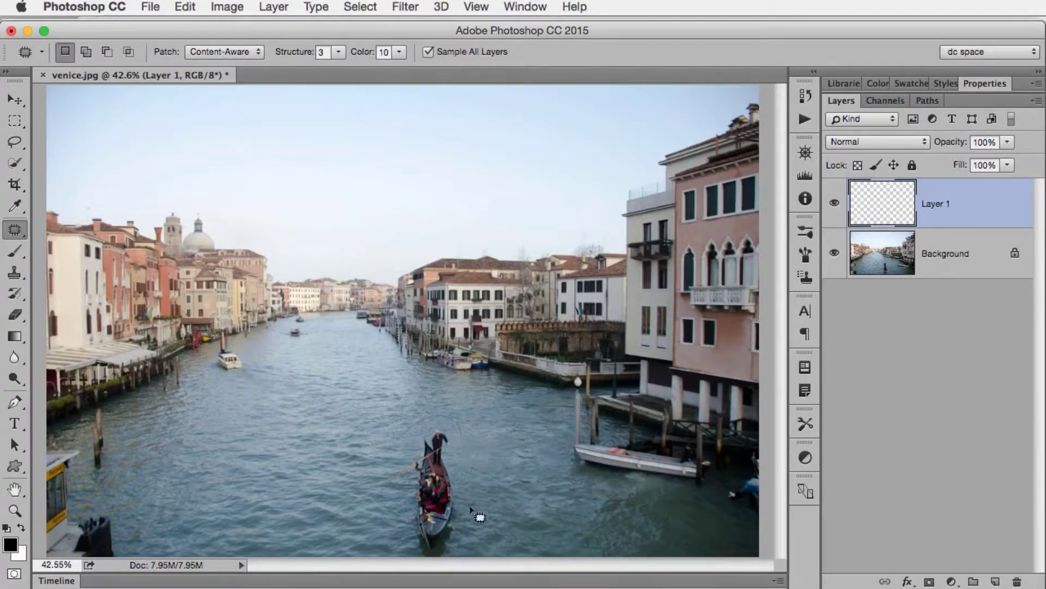
left_click_drag(461, 559, 403, 560)
left_click_drag(377, 480, 406, 439)
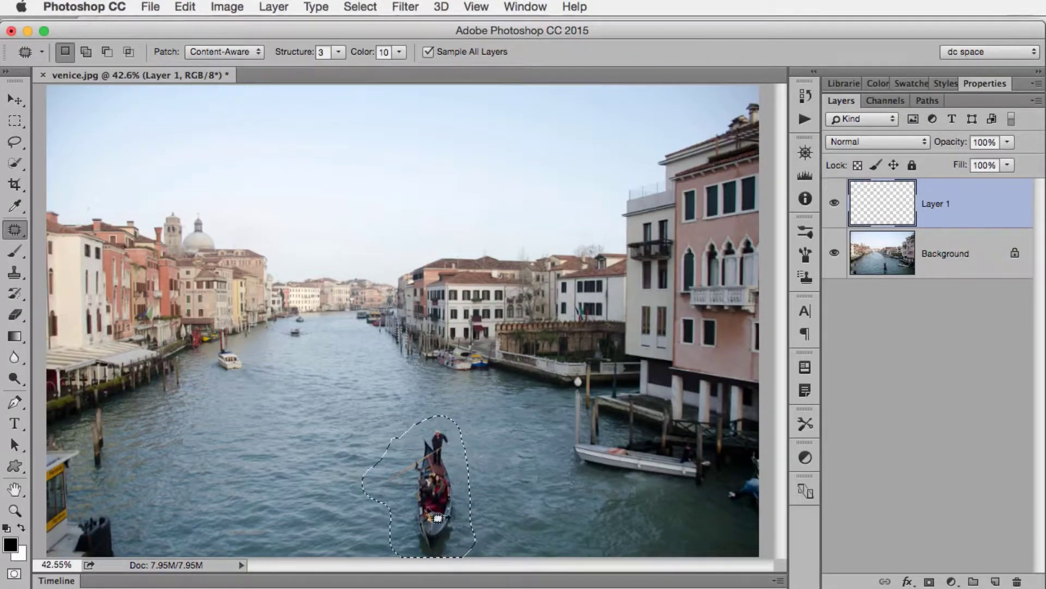
left_click_drag(428, 501, 317, 507)
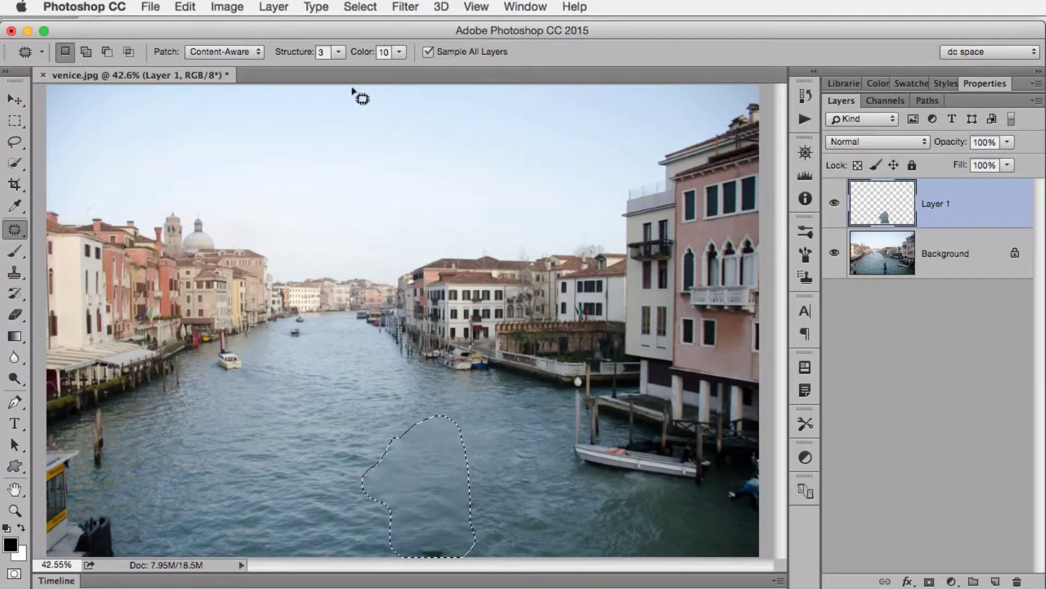
- Try Structure 1 on the active water patch, and set Structure to 7 and Color to 7
left_click_drag(300, 58, 279, 56)
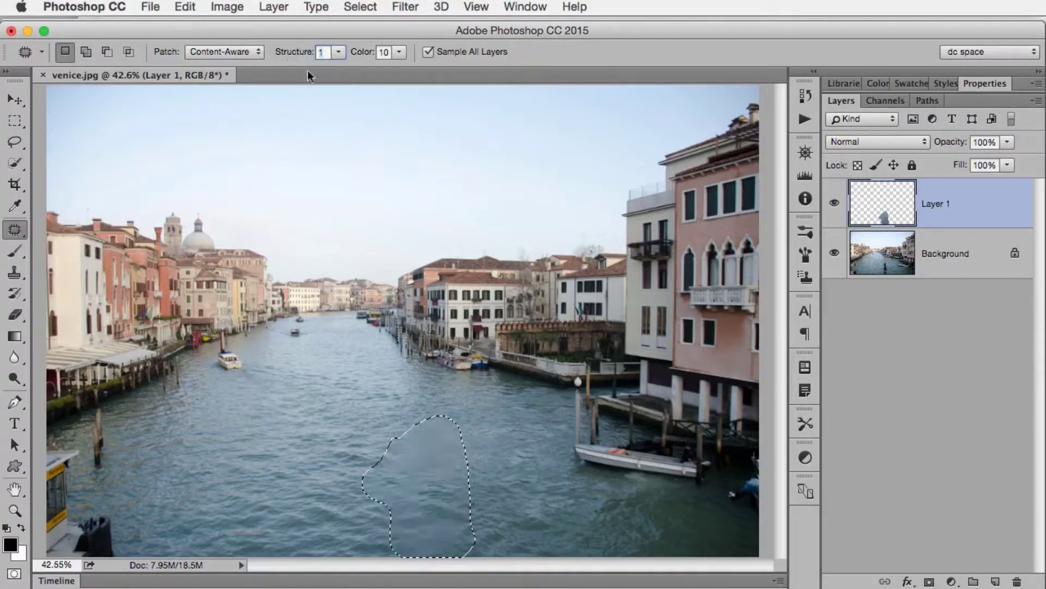
left_click_drag(297, 57, 336, 62)
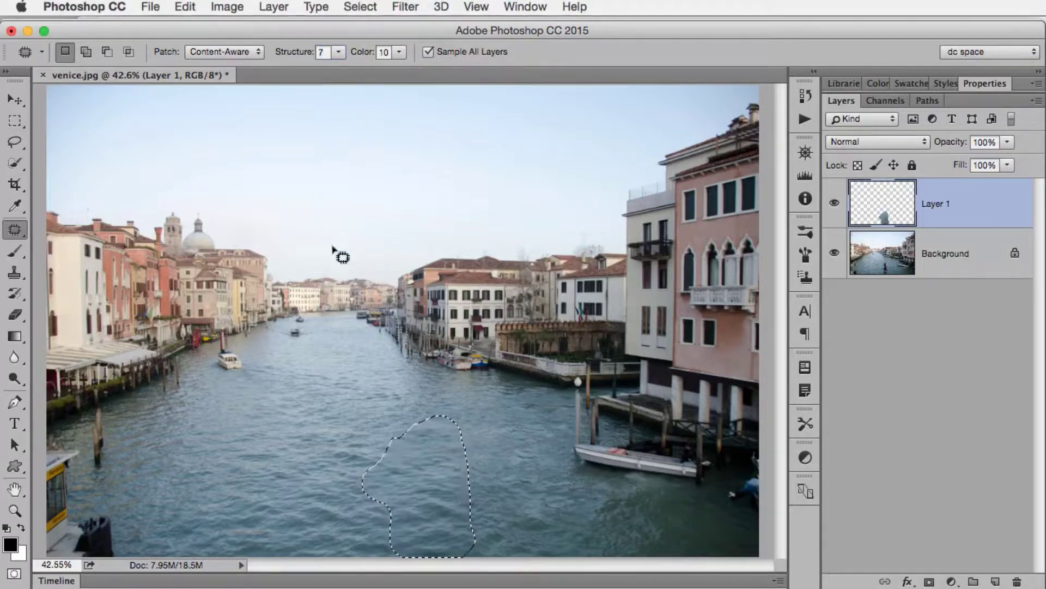
left_click_drag(360, 59, 349, 60)
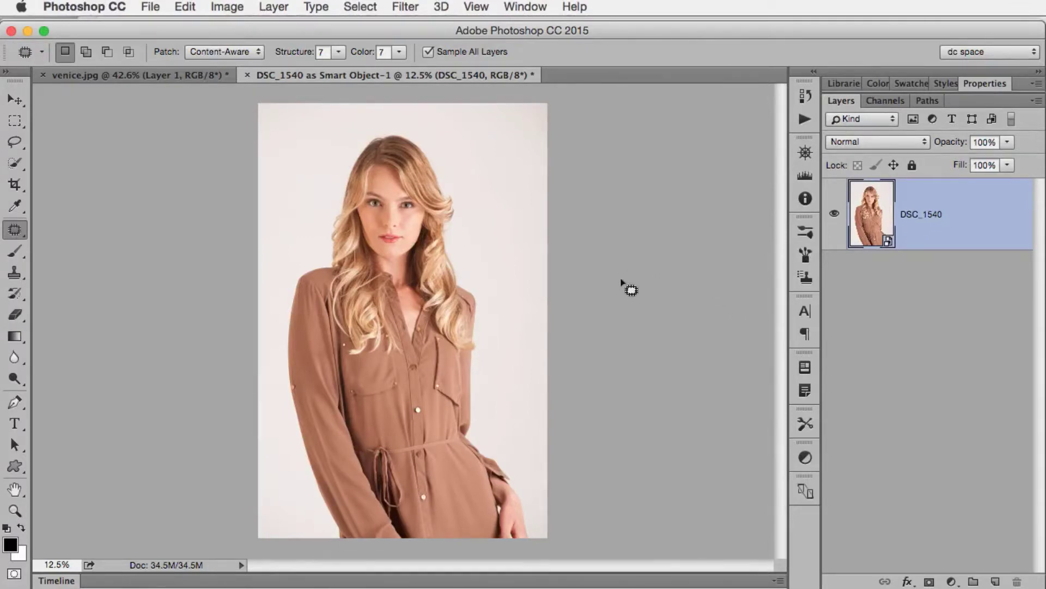
- Try to patch the area around the model's eye directly on the DSC_1540 smart object, decline rasterizing, and deselect
mouse_move(415, 229)
left_mouse_down()
mouse_move(417, 197)
mouse_move(411, 226)
mouse_move(402, 206)
mouse_move(415, 218)
left_mouse_up()
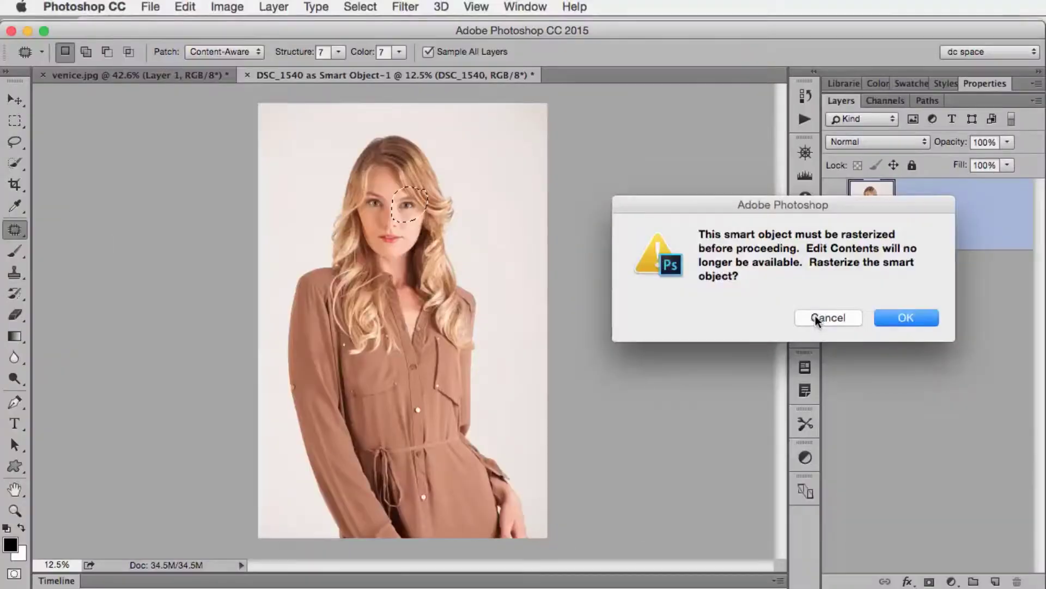
left_click(812, 315)
key("super+d")
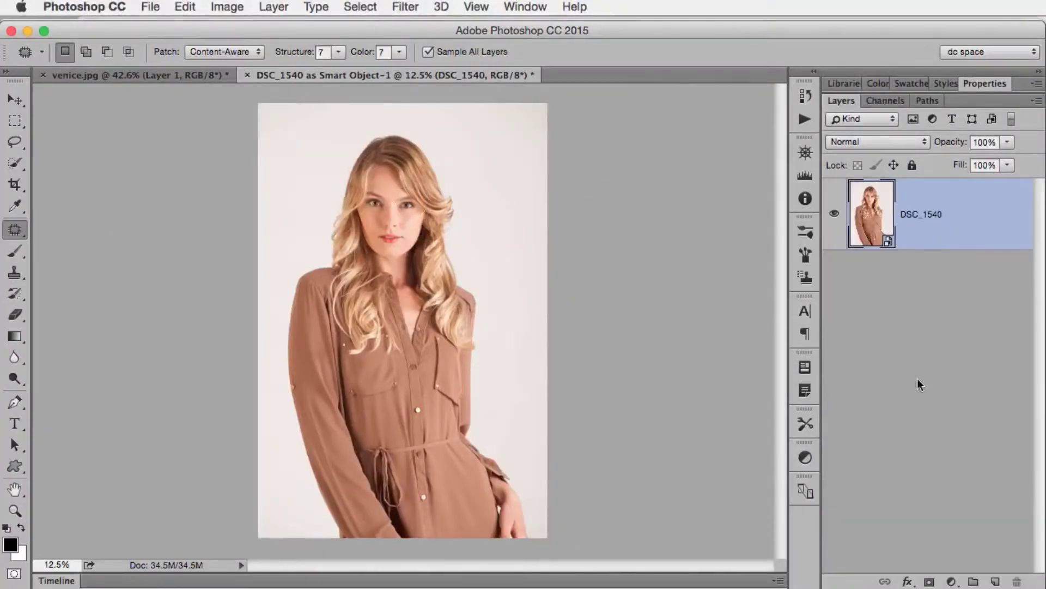
- Add a new empty layer above the DSC_1540 smart object and switch to the Spot Healing Brush for the model's face
left_click(995, 581)
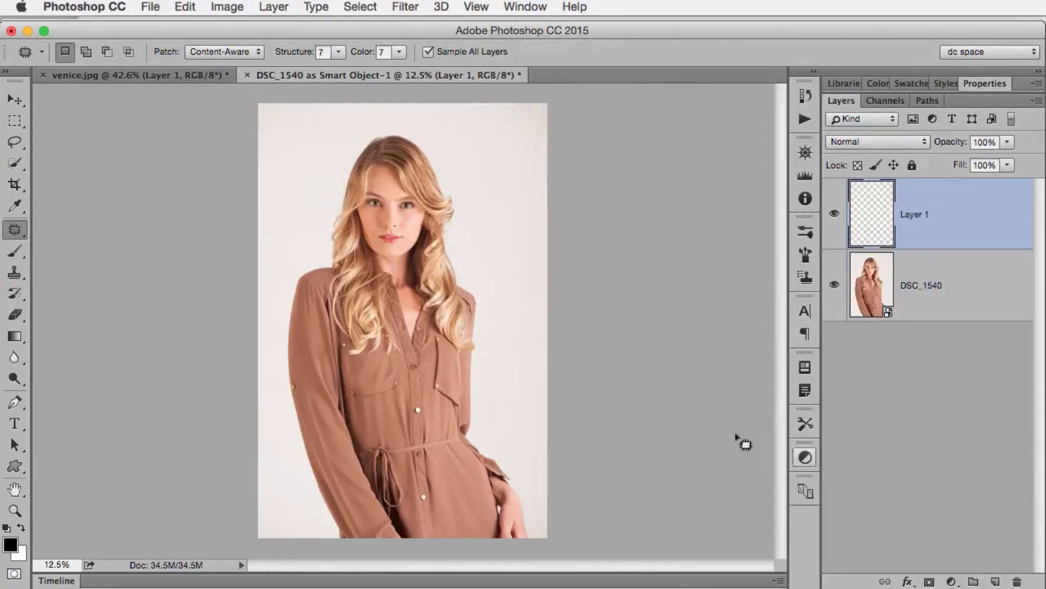
scroll(340, 390, "up", 3)
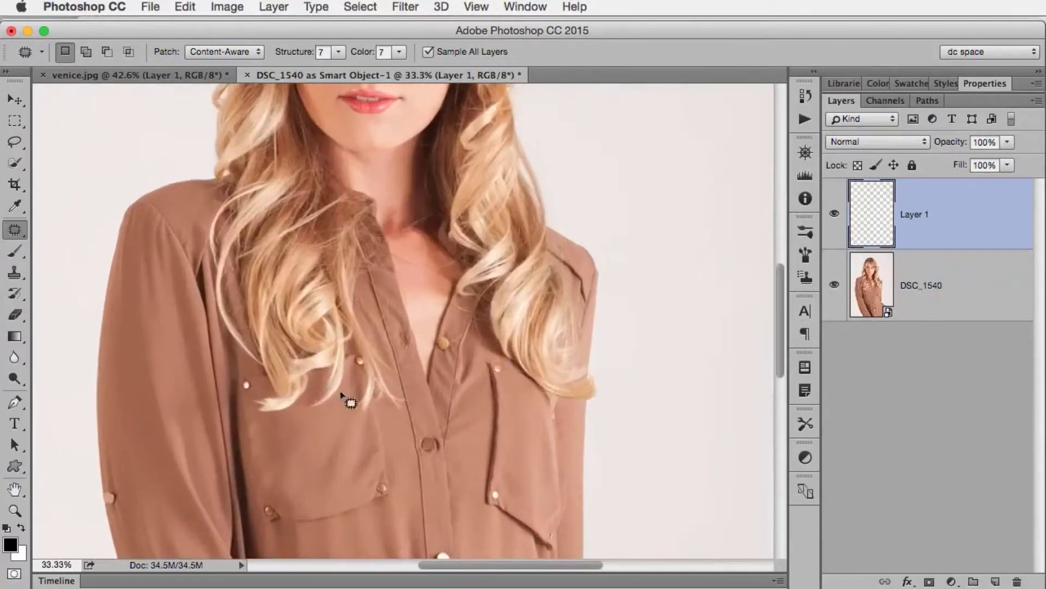
left_click_drag(413, 225, 470, 428)
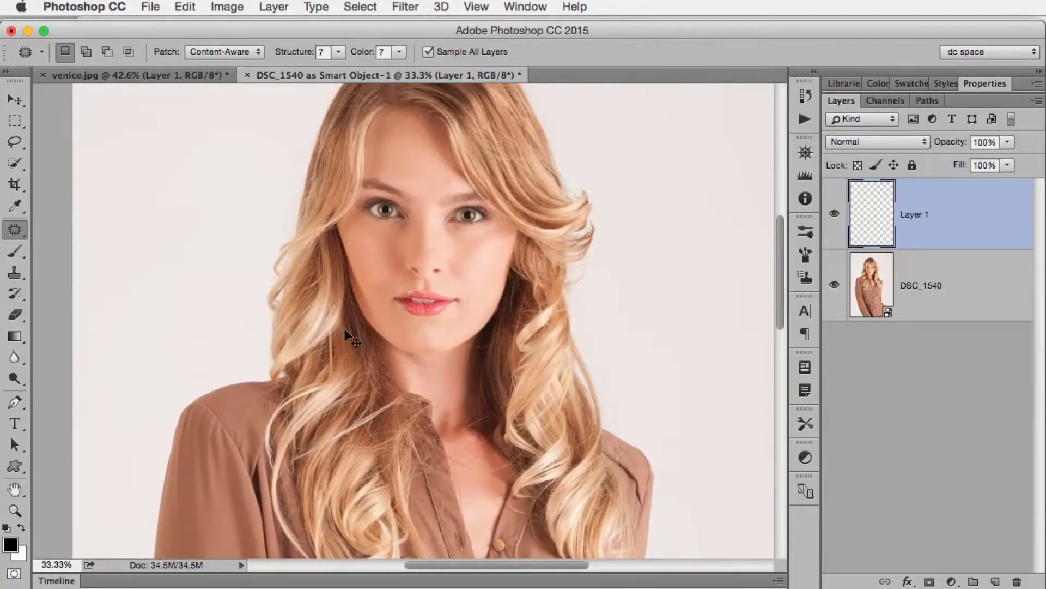
scroll(345, 329, "up", 4)
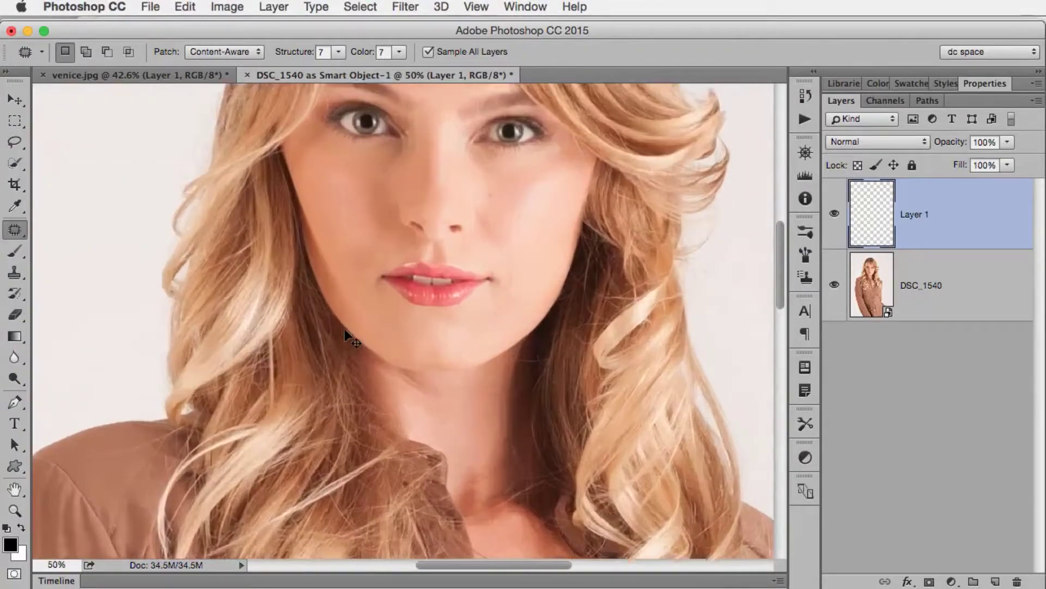
scroll(518, 367, "up", 10)
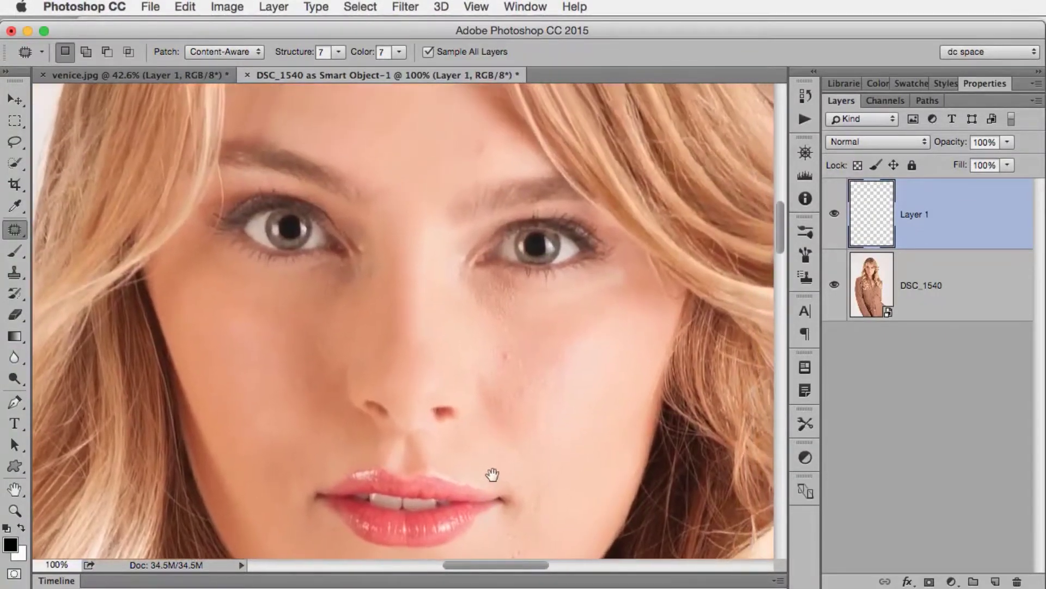
left_click_drag(548, 379, 528, 416)
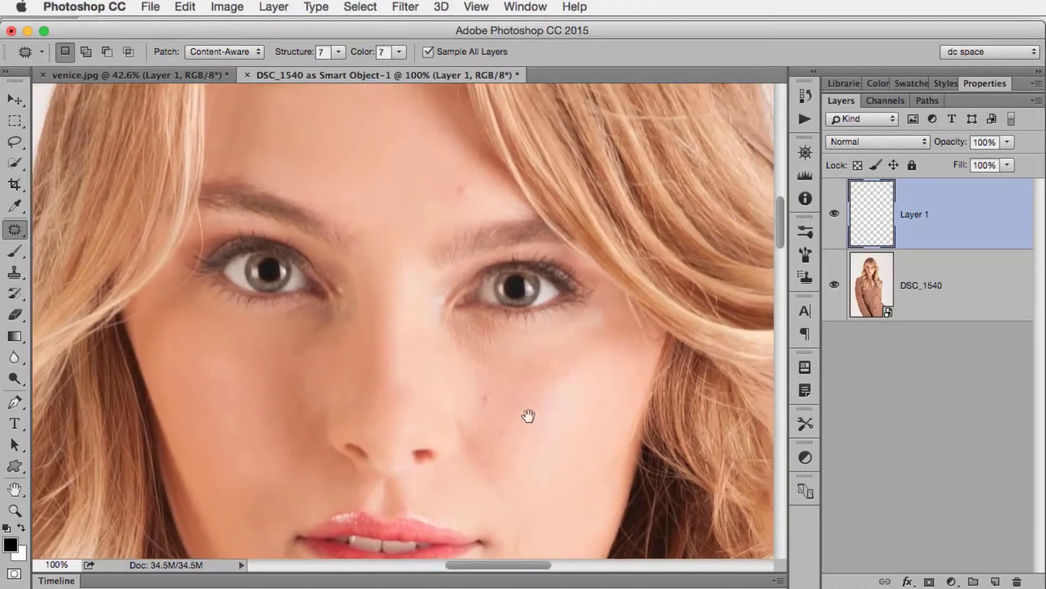
left_click(11, 235)
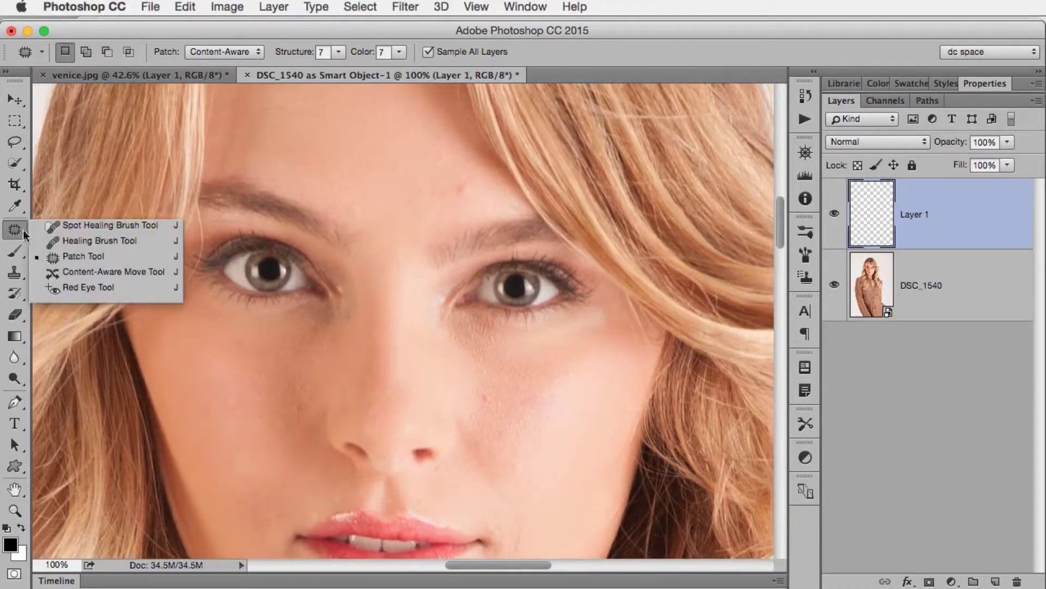
left_click(72, 226)
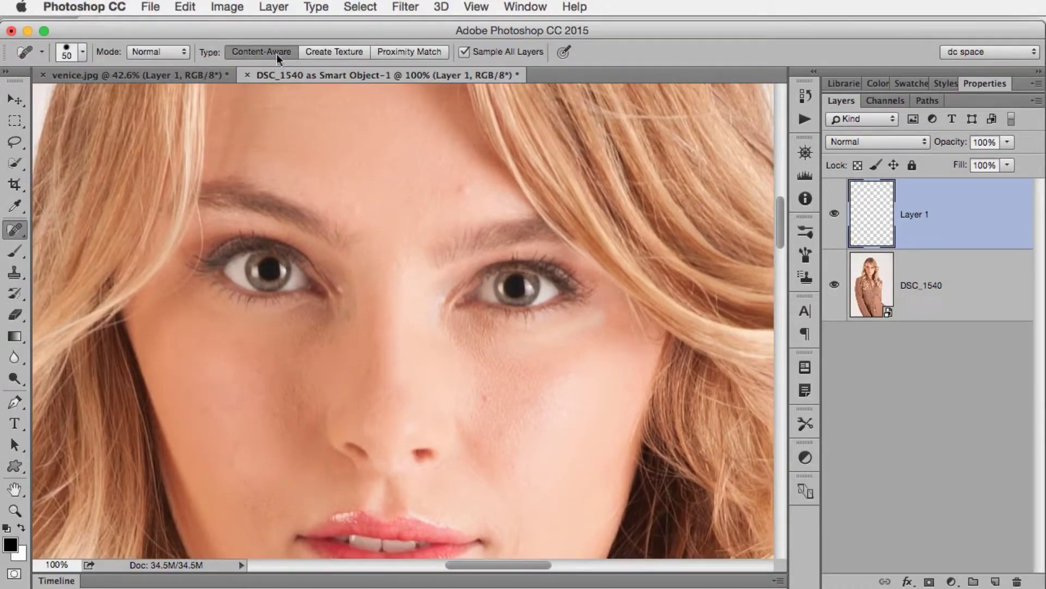
- Heal the blemishes on the model's forehead, cheeks and nose bridge on Layer 1 with a 25 px Spot Healing Brush
key("bracketleft")
key("bracketleft")
key("bracketleft")
left_click(465, 189)
left_click(486, 398)
left_click(304, 392)
left_click(413, 254)
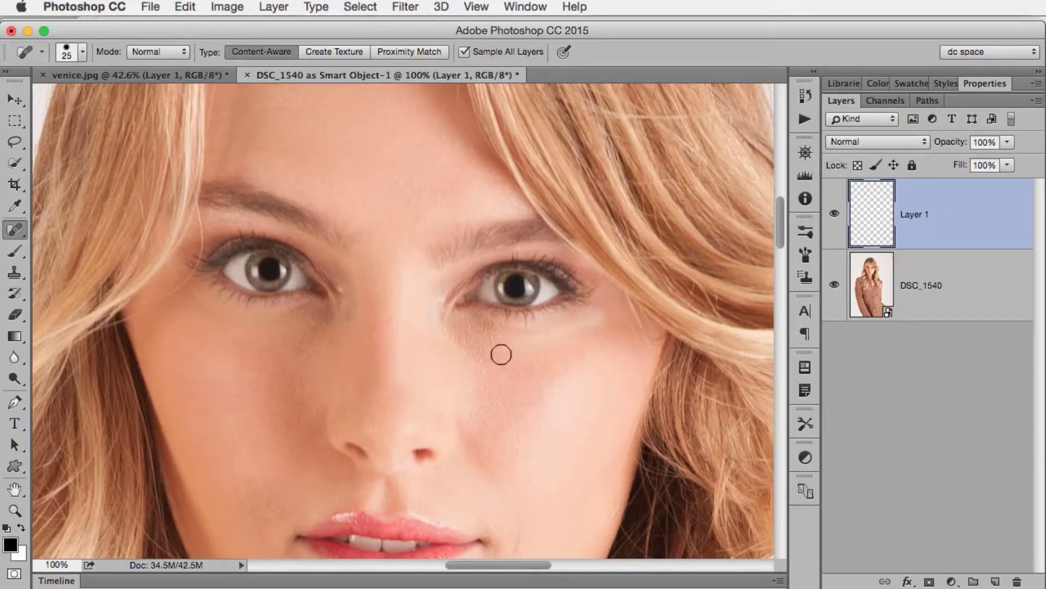
- Heal the small spots on the model's chin and beside her mouth on Layer 1
mouse_move(362, 147)
left_mouse_down()
mouse_move(362, 257)
mouse_move(358, 92)
left_mouse_up()
left_click_drag(350, 423, 357, 264)
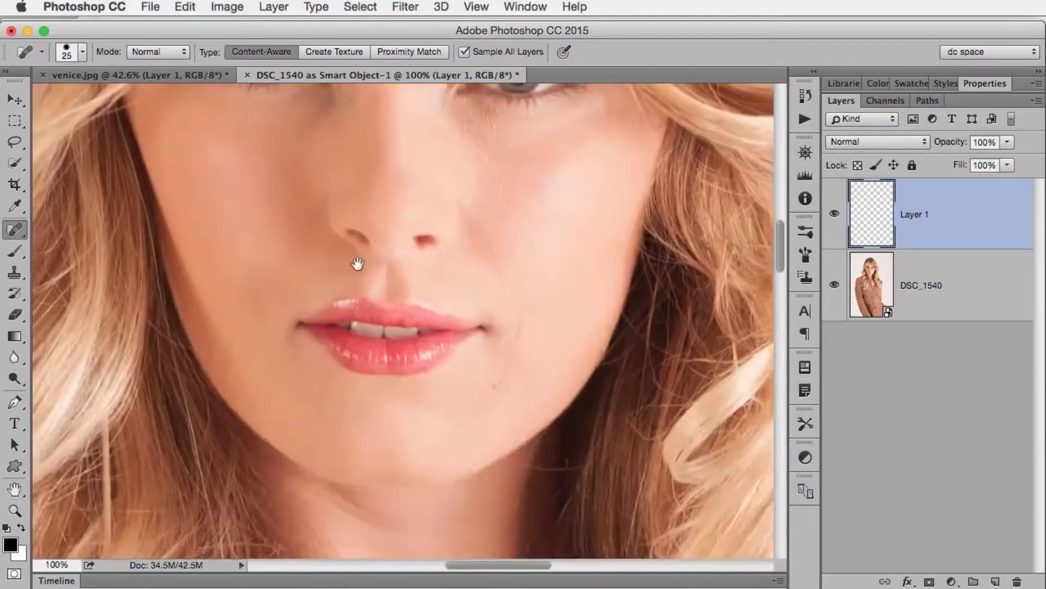
left_click(499, 380)
left_click(490, 430)
left_click(518, 360)
left_click(492, 359)
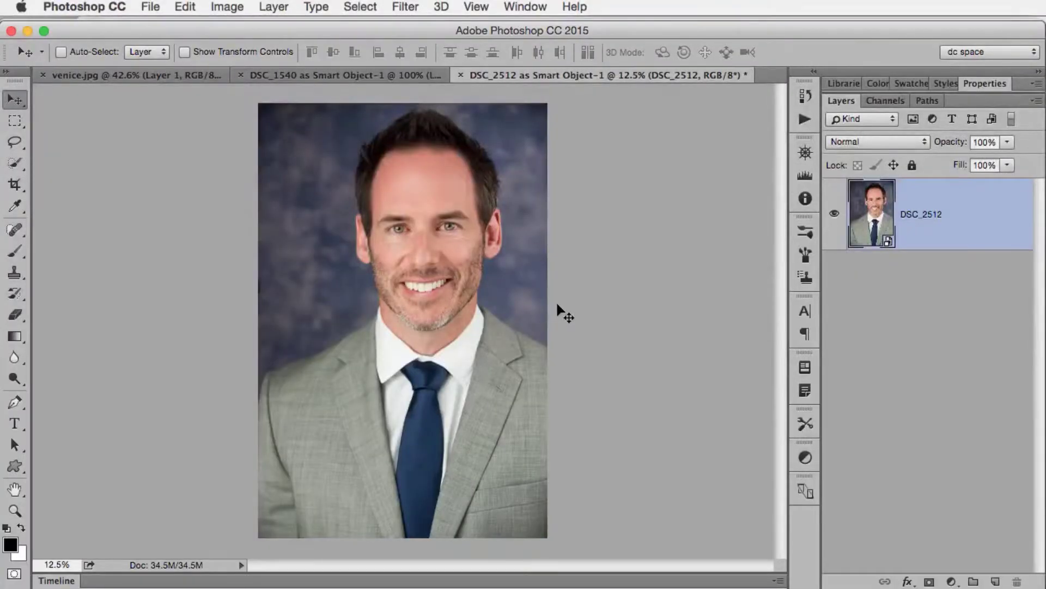
- Add a new empty layer above the DSC_2512 smart object for retouching the man's eye area at 100% zoom
key("super+1")
left_click_drag(588, 233, 559, 381)
left_click_drag(537, 327, 411, 334)
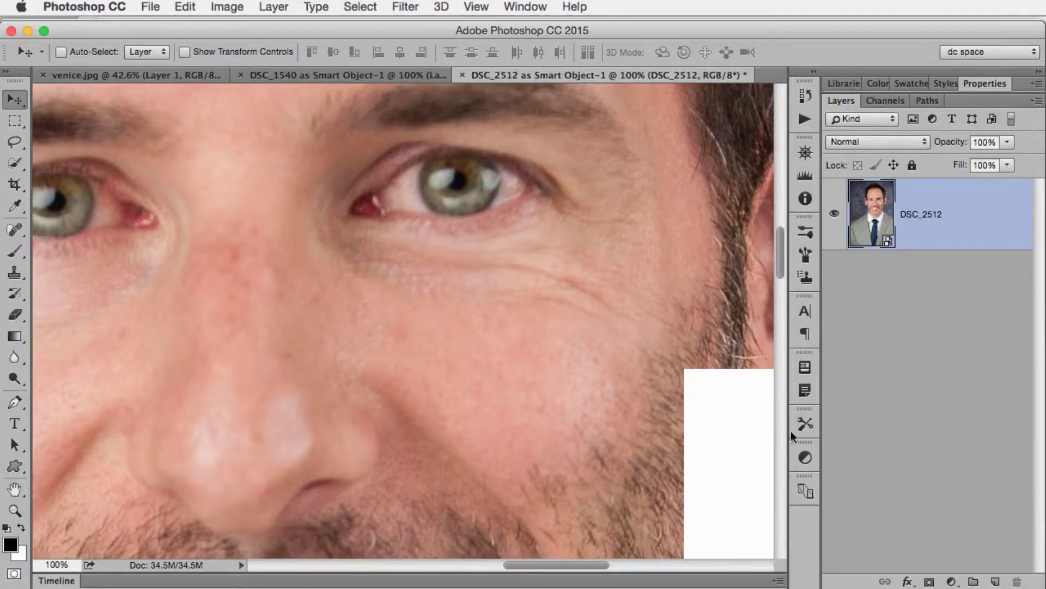
left_click(995, 582)
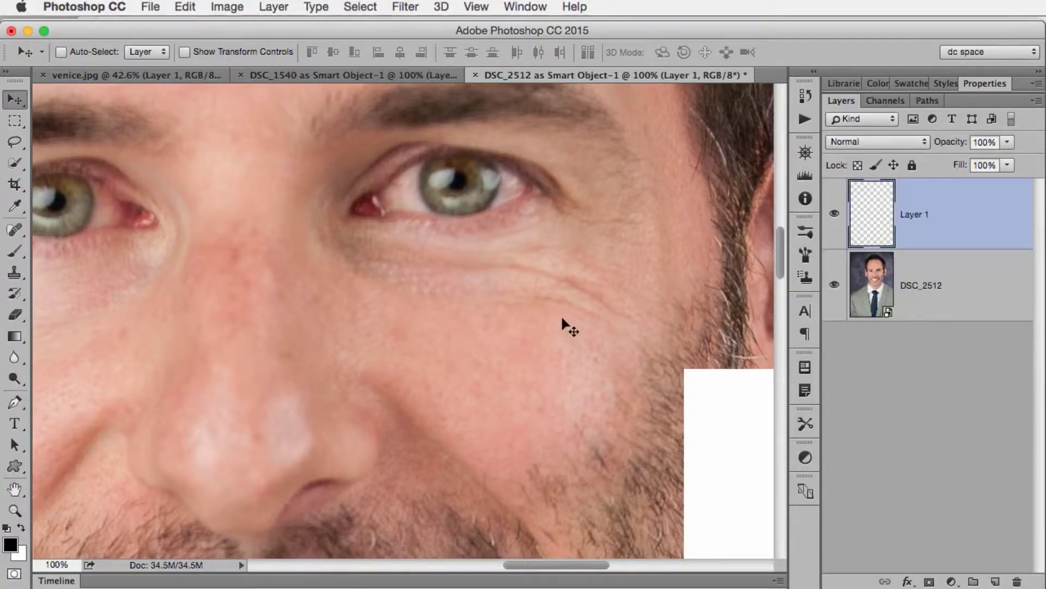
- Heal the wrinkles under and beside the man's eye nearest the visible ear on Layer 1 with the Spot Healing Brush
key("j")
mouse_move(478, 266)
left_mouse_down()
mouse_move(588, 287)
mouse_move(647, 314)
left_mouse_up()
left_click_drag(521, 296, 614, 314)
left_click_drag(591, 221, 635, 222)
mouse_move(603, 233)
left_mouse_down()
mouse_move(620, 221)
mouse_move(586, 221)
mouse_move(647, 191)
left_mouse_up()
mouse_move(531, 295)
left_mouse_down()
mouse_move(561, 295)
mouse_move(538, 288)
left_mouse_up()
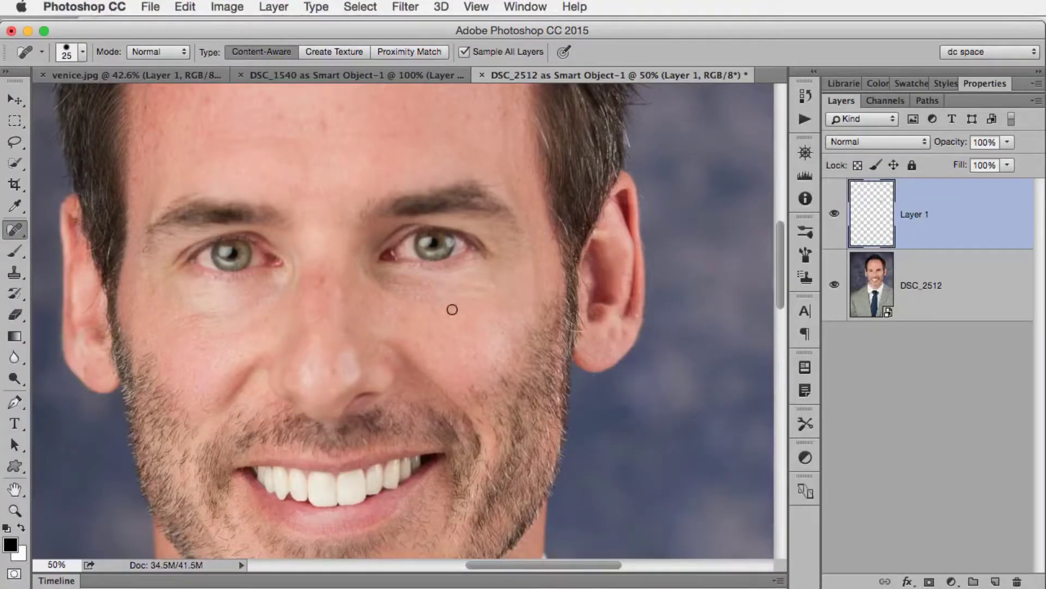
- Compare the man's face with and without the wrinkle retouching by hiding and showing Layer 1
left_click(837, 215)
left_click(837, 215)
left_click(836, 216)
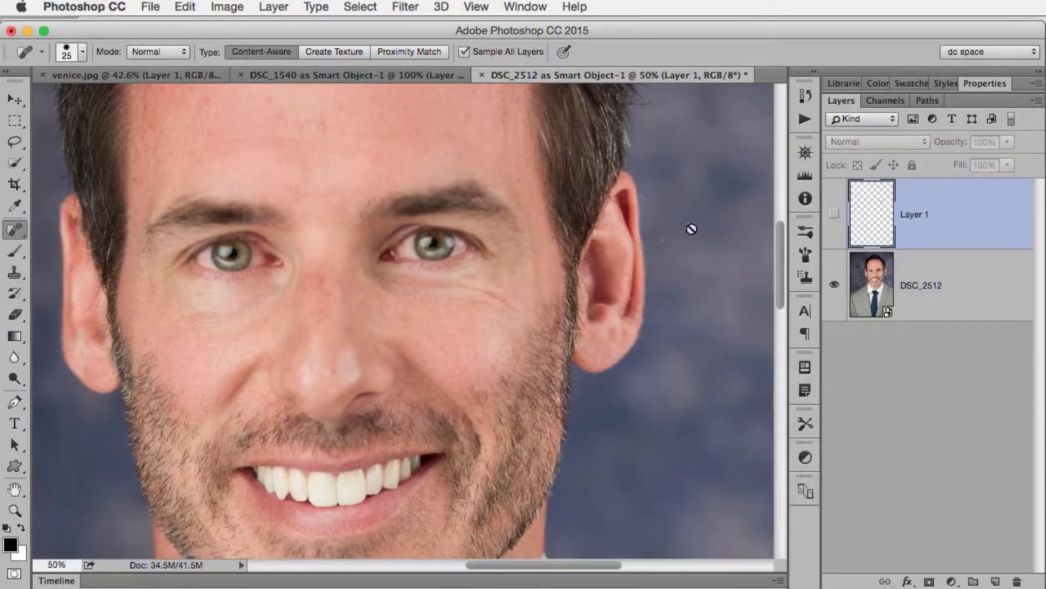
left_click(835, 214)
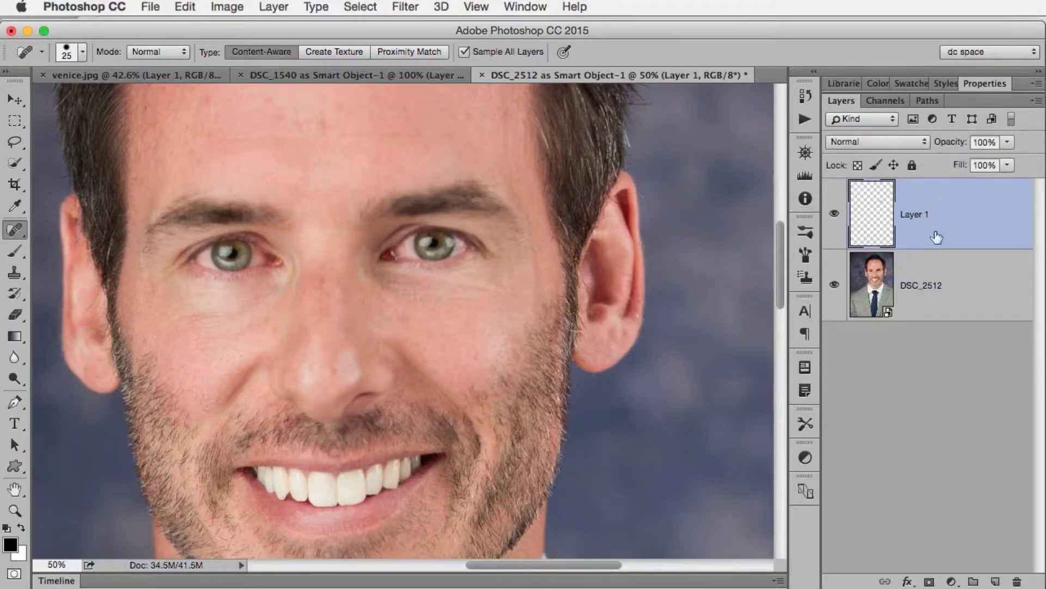
- Reduce Layer 1's opacity to 57% to soften the wrinkle retouching, and compare the face with the layer off and on
left_click_drag(951, 146, 933, 147)
left_click(834, 214)
left_click(835, 215)
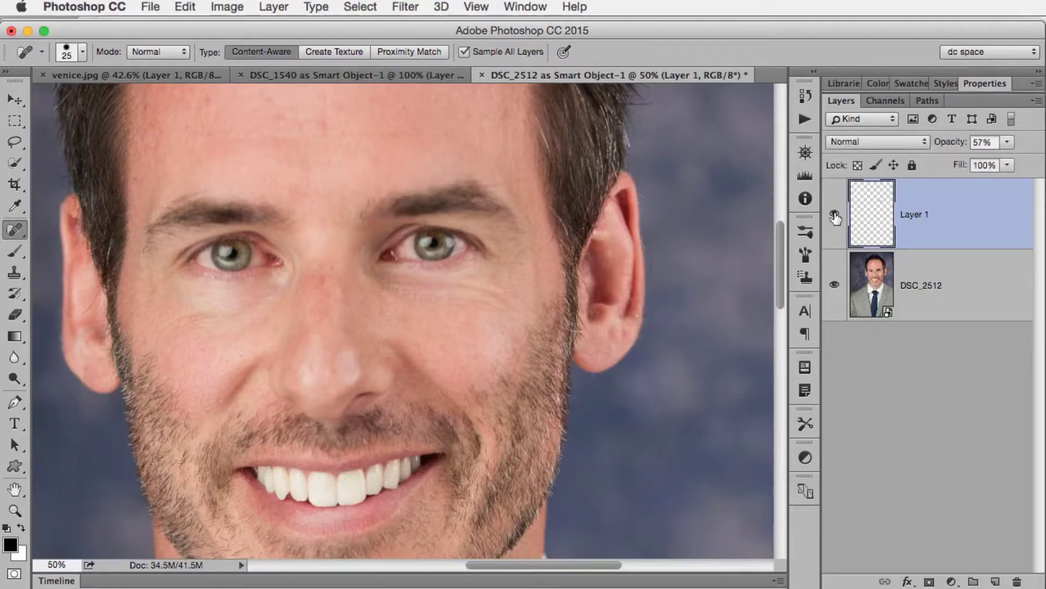
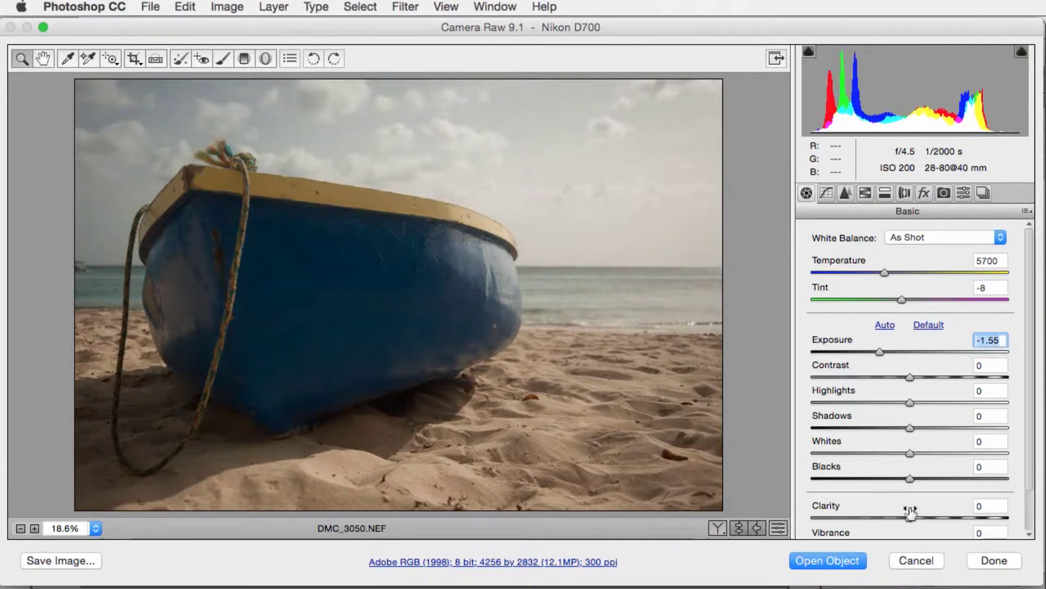
- Set the boat photo's Clarity to +20, Saturation to +23, Shadows to +29 and Blacks to +23, and open it as a smart object
left_click_drag(911, 515, 929, 516)
scroll(1023, 484, "down", 3)
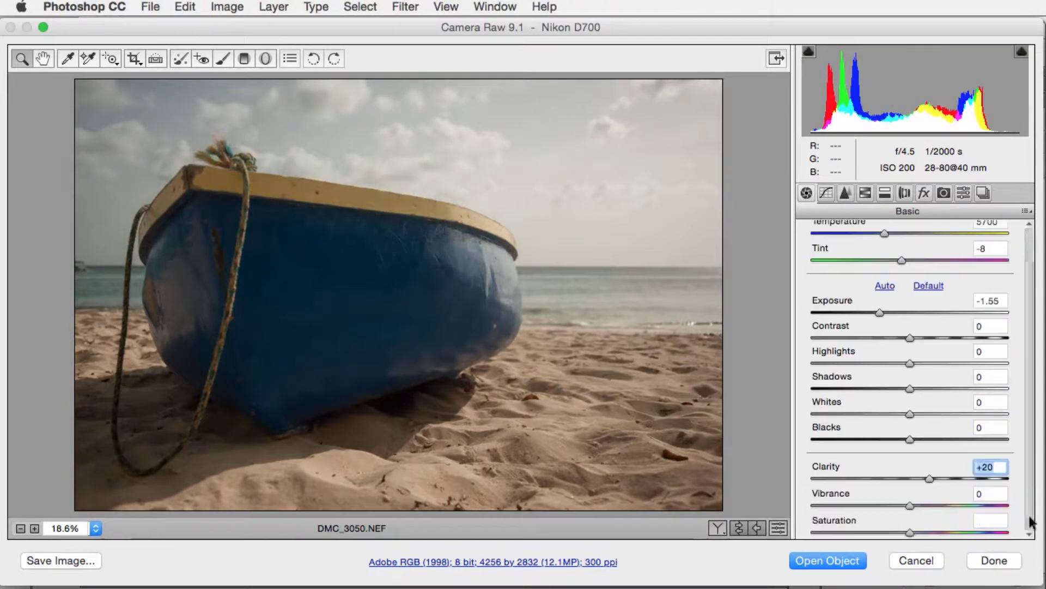
left_click_drag(910, 532, 932, 533)
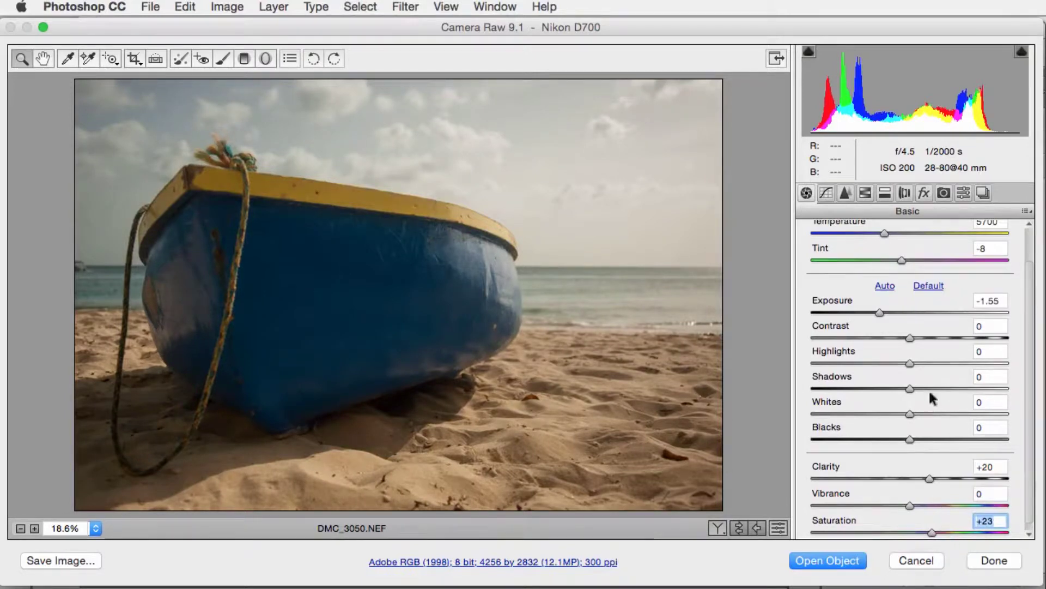
left_click_drag(910, 388, 938, 388)
left_click_drag(910, 439, 932, 439)
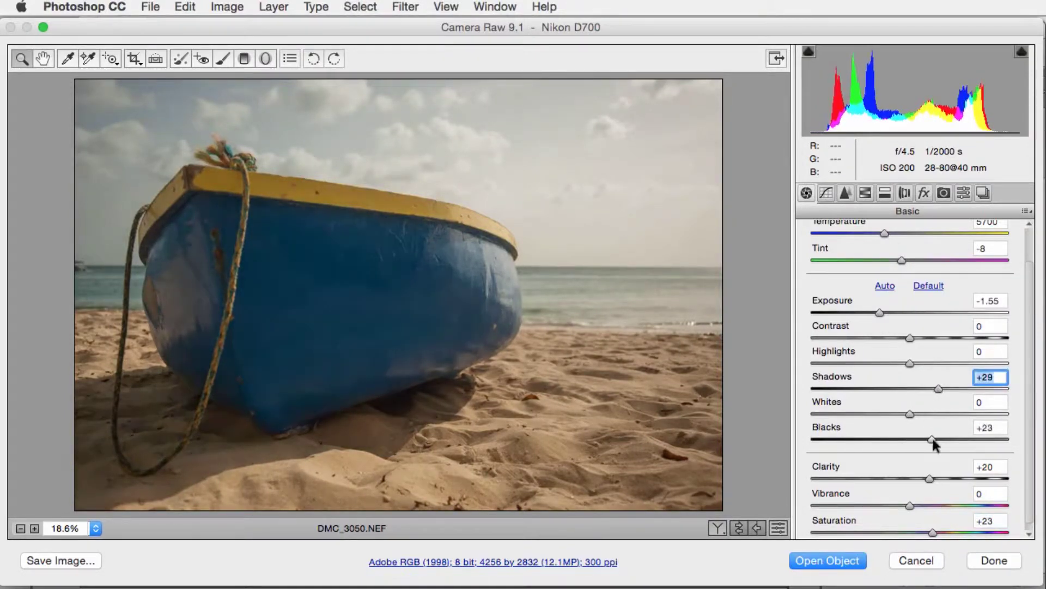
left_click(846, 561)
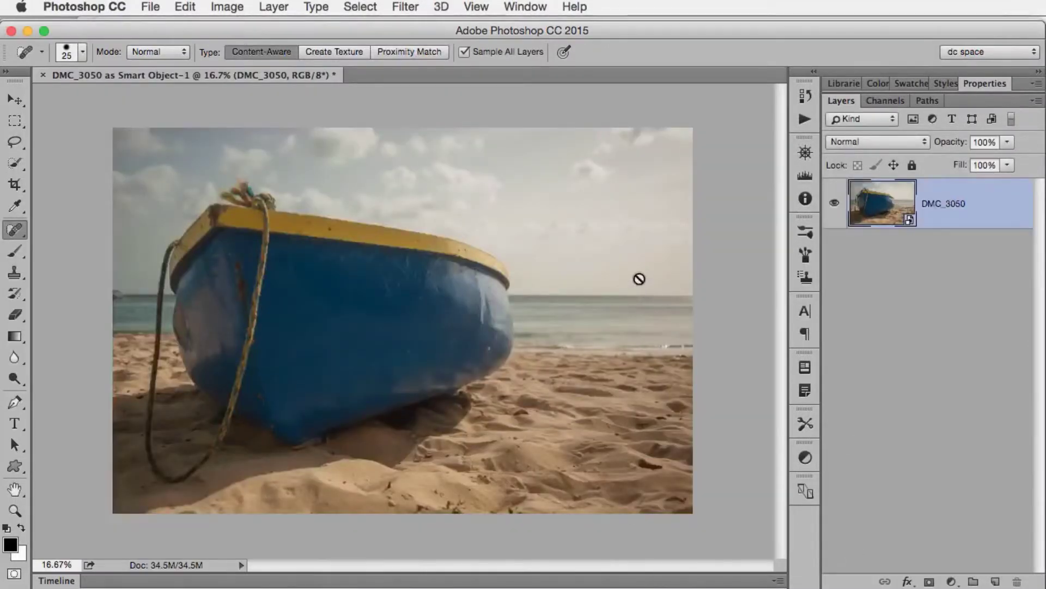
key("super+0")
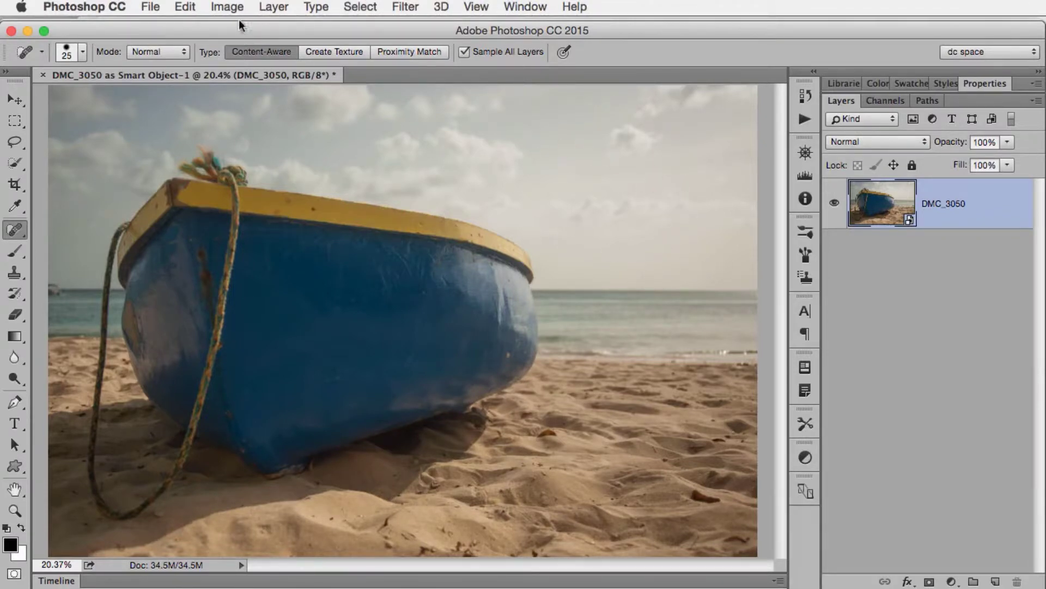
left_click(228, 7)
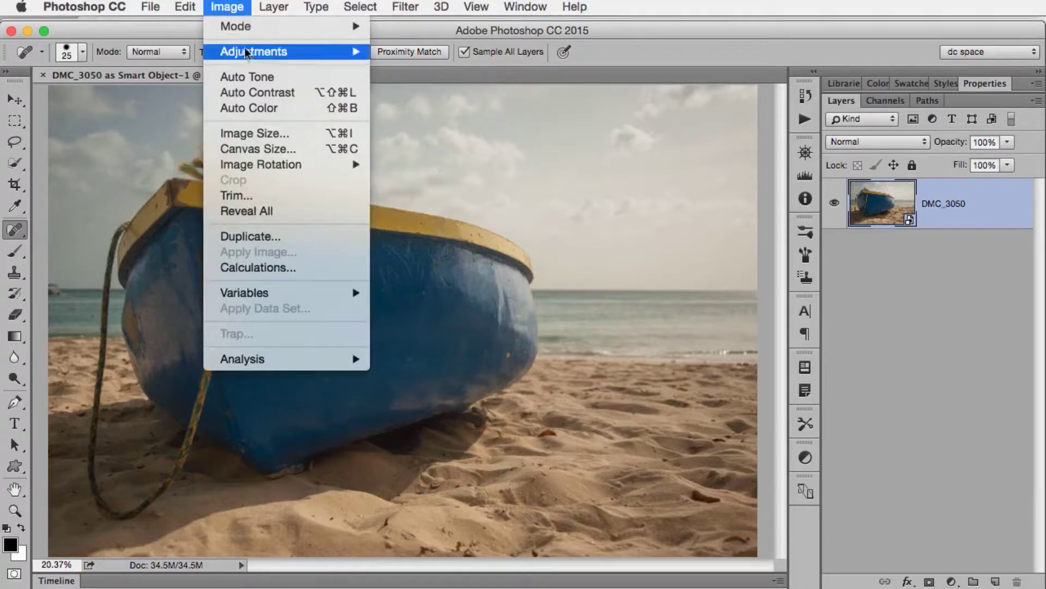
mouse_move(305, 52)
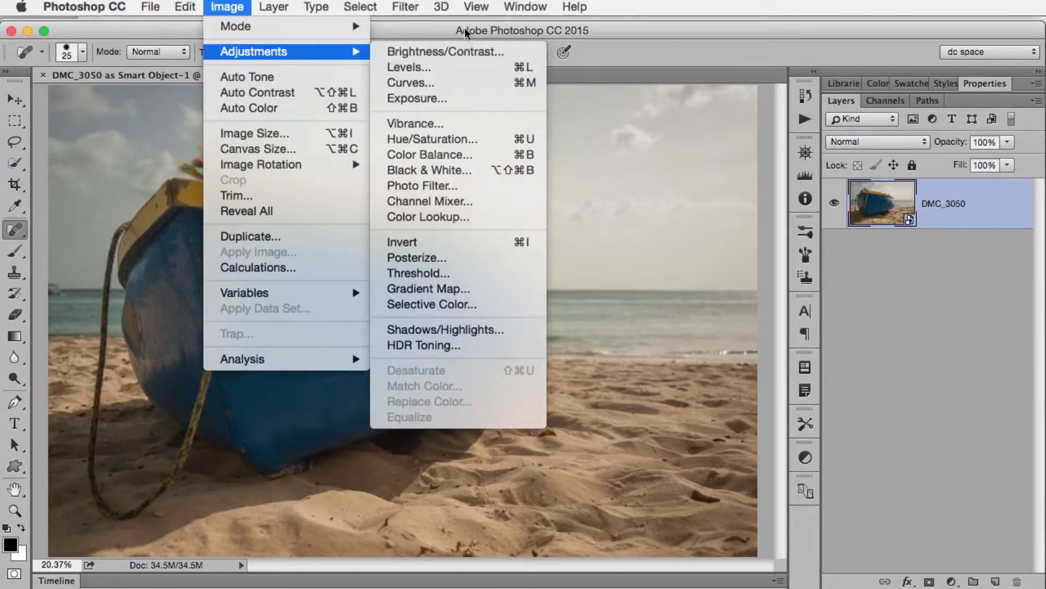
left_click(480, 10)
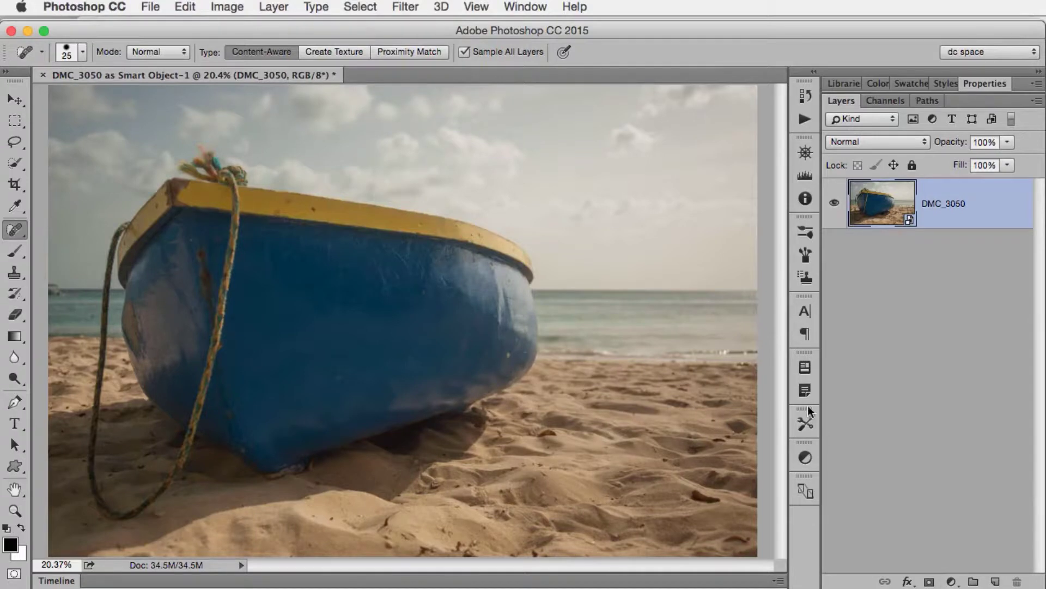
- Add a Vibrance adjustment layer above DMC_3050, raise its Saturation to about +67, and collapse the adjustment's settings
left_click(805, 455)
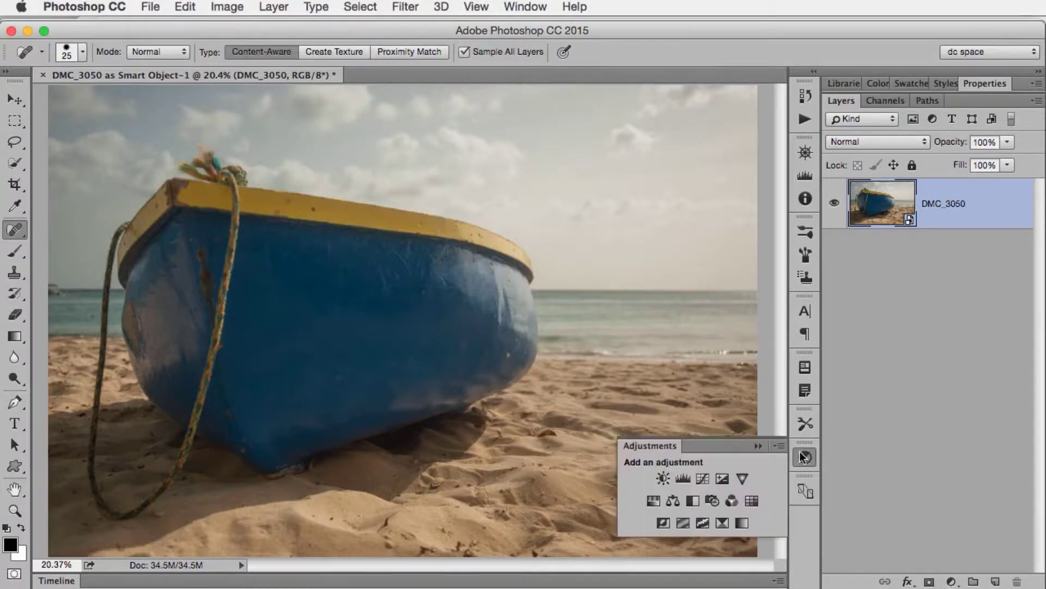
left_click(741, 478)
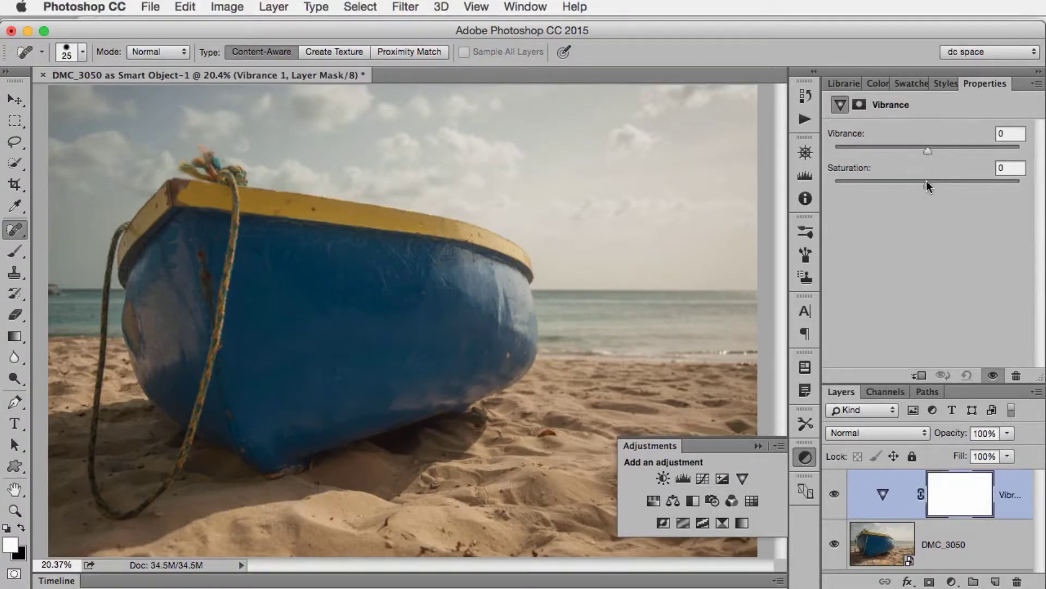
left_click_drag(929, 185, 969, 186)
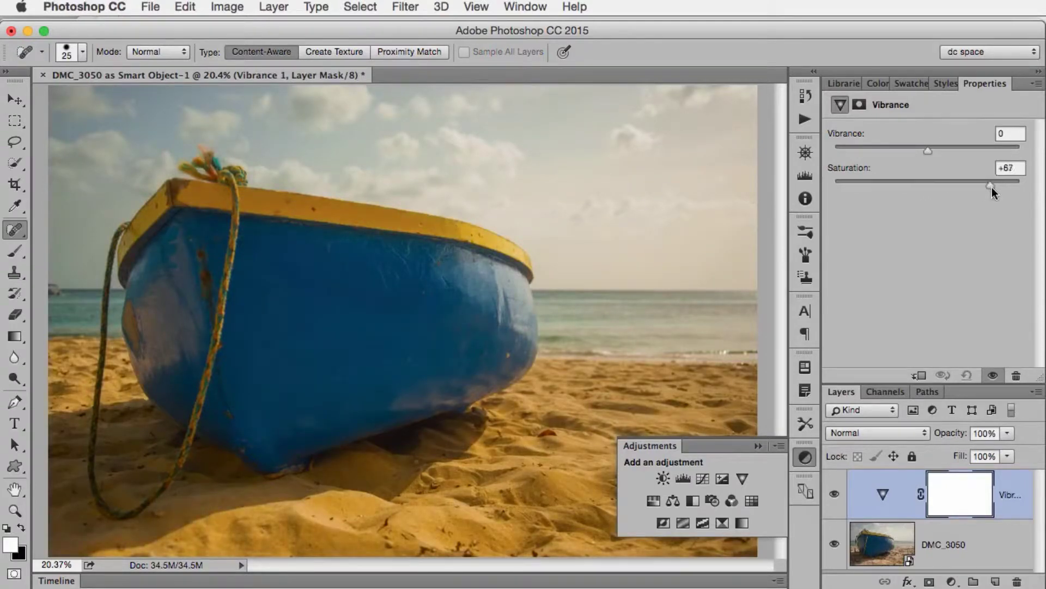
left_click_drag(999, 188, 777, 285)
left_click_drag(1008, 86, 988, 85)
double_click(979, 83)
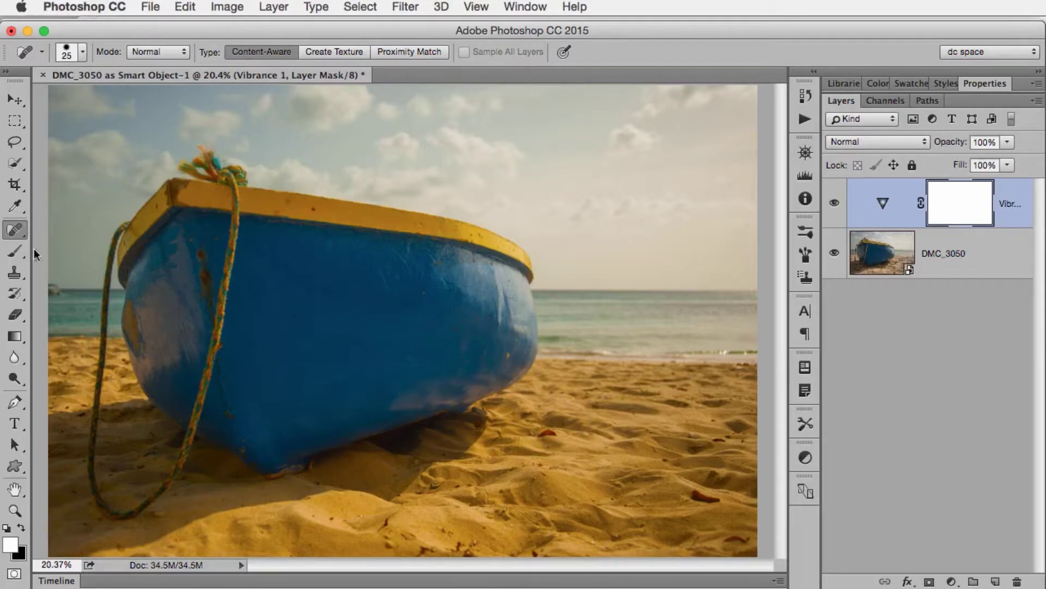
- Paint the sand black on the Vibrance layer's mask using a 348 px brush with 0% hardness
left_click(16, 252)
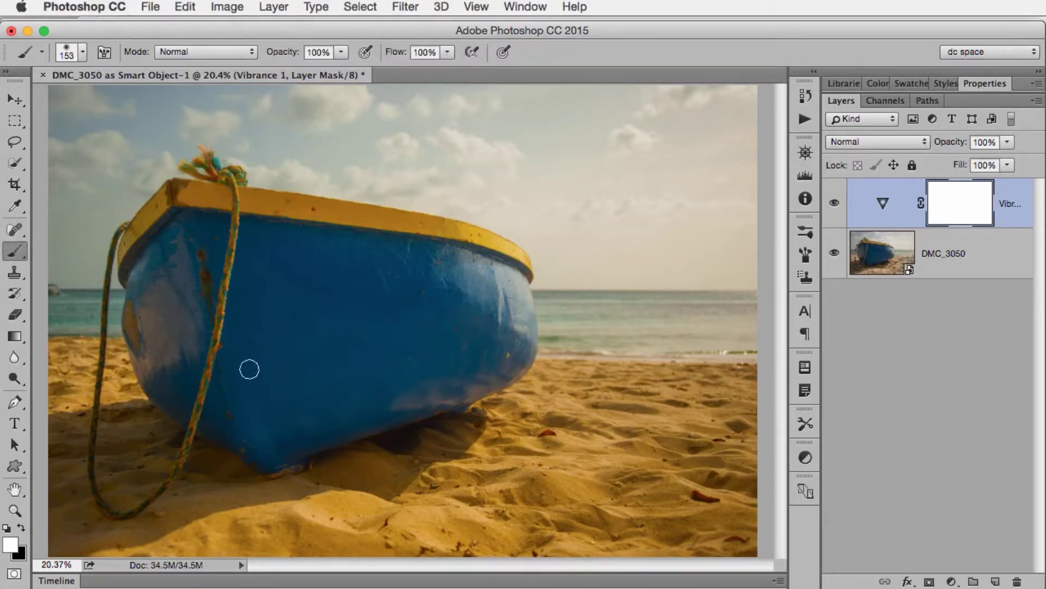
left_click(22, 529)
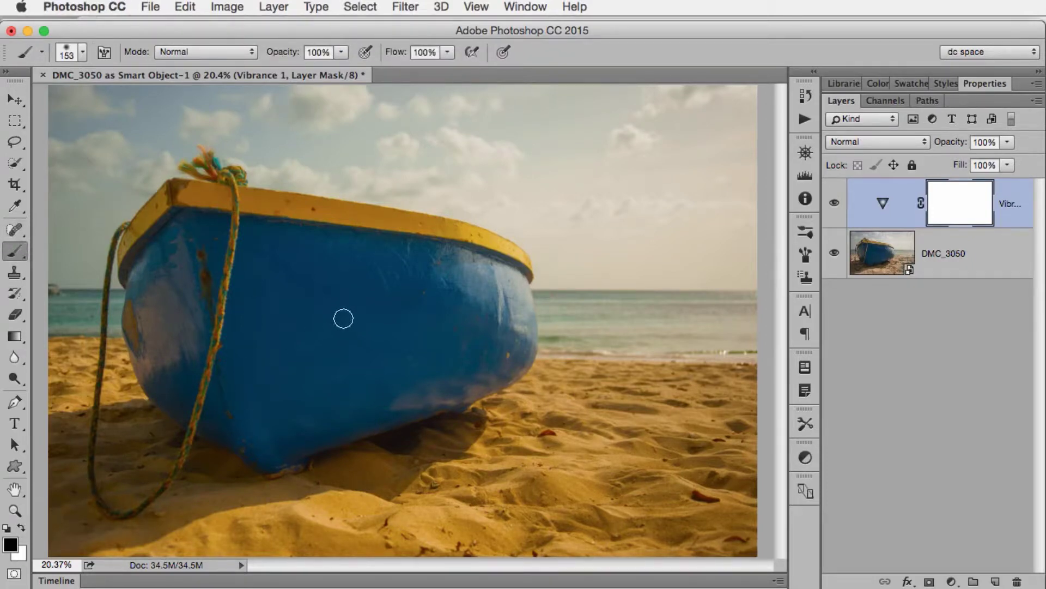
left_click(82, 52)
left_click_drag(157, 104, 176, 104)
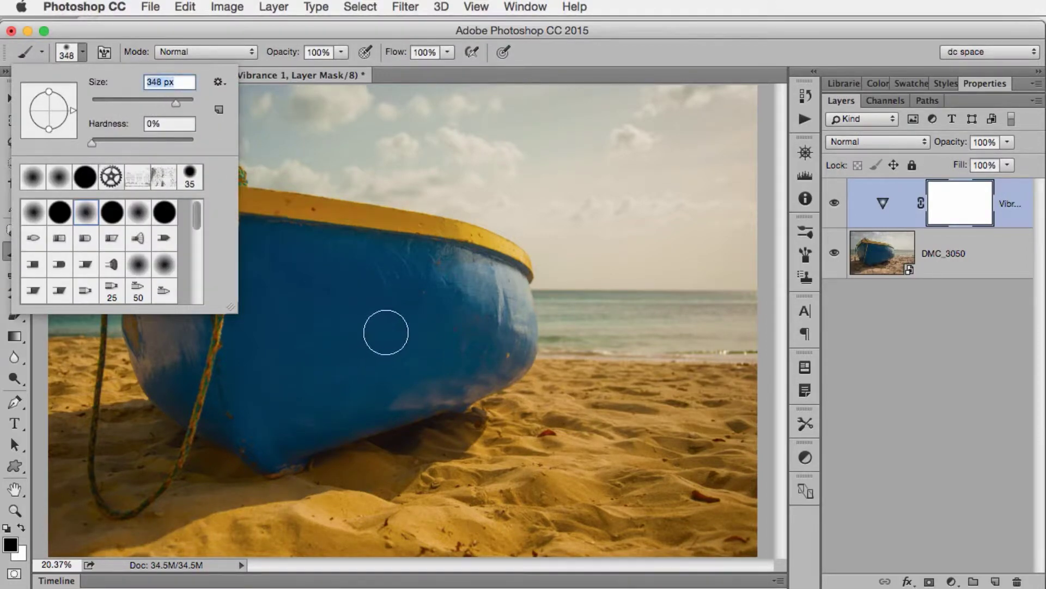
left_click(386, 333)
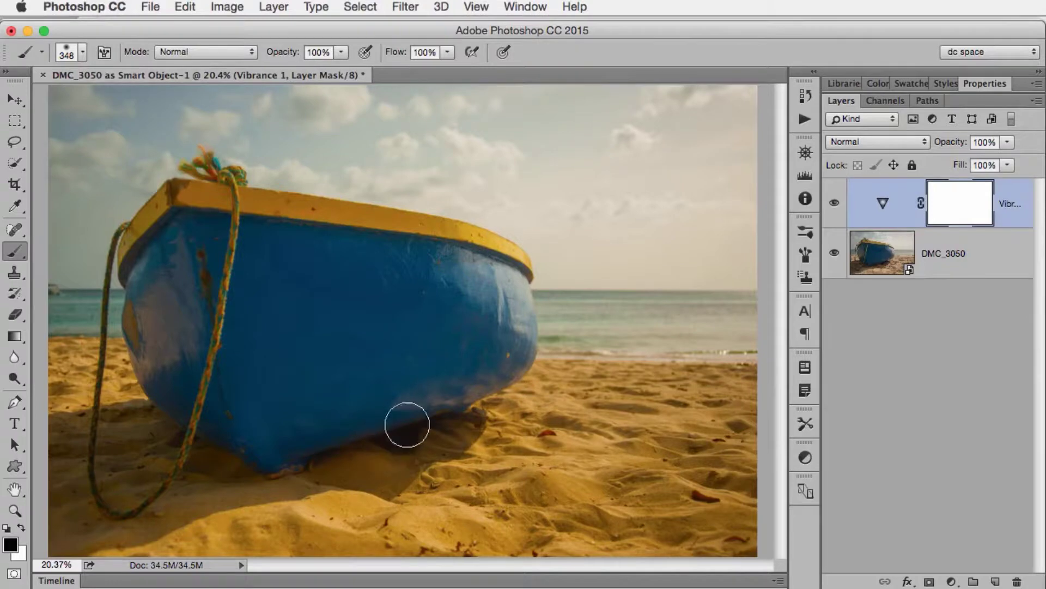
mouse_move(520, 377)
left_mouse_down()
mouse_move(693, 373)
mouse_move(449, 402)
mouse_move(539, 442)
mouse_move(697, 462)
mouse_move(485, 504)
mouse_move(458, 543)
mouse_move(80, 547)
mouse_move(387, 483)
mouse_move(497, 489)
mouse_move(63, 524)
mouse_move(357, 431)
mouse_move(154, 434)
mouse_move(145, 381)
mouse_move(69, 368)
mouse_move(101, 365)
mouse_move(210, 482)
mouse_move(259, 490)
mouse_move(540, 376)
left_mouse_up()
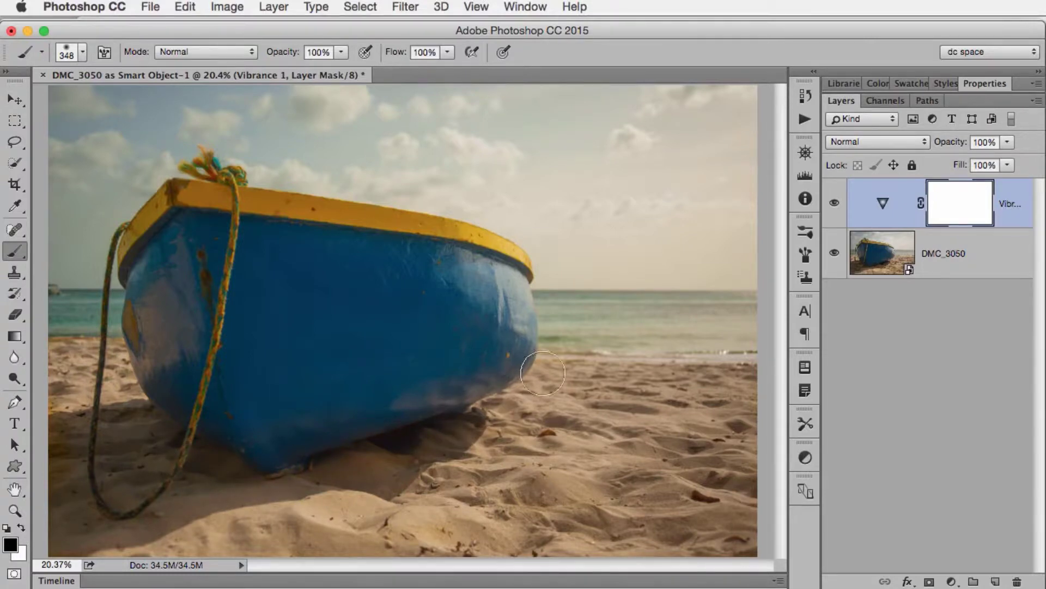
- Paint the remaining sand and the boat's hull black on the Vibrance layer's mask with the 348 px soft brush
mouse_move(746, 365)
left_mouse_down()
mouse_move(646, 385)
mouse_move(758, 522)
mouse_move(416, 560)
left_mouse_up()
left_click_drag(292, 535, 294, 535)
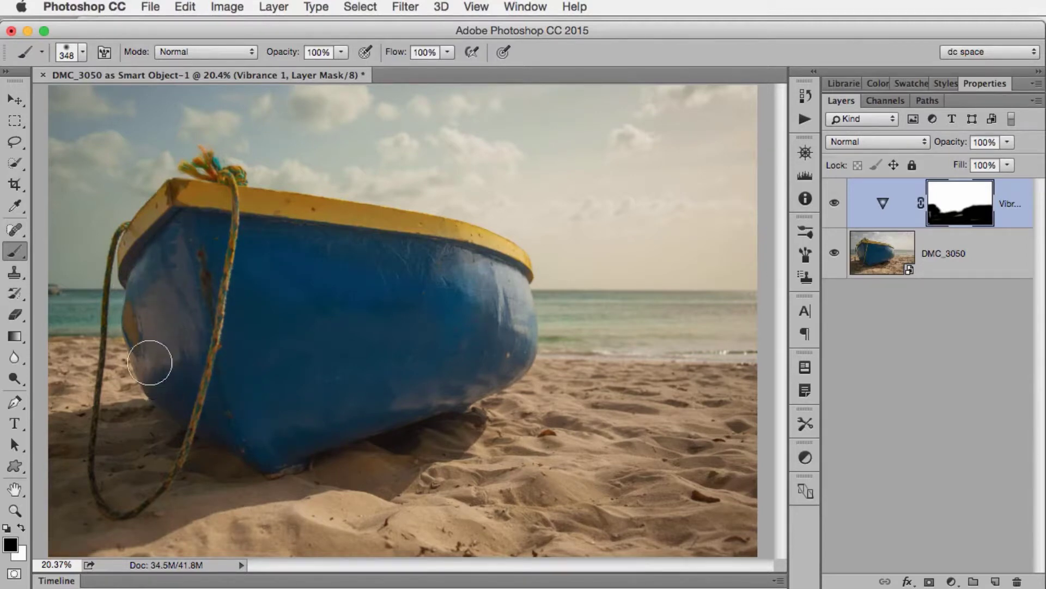
left_click_drag(305, 422, 315, 420)
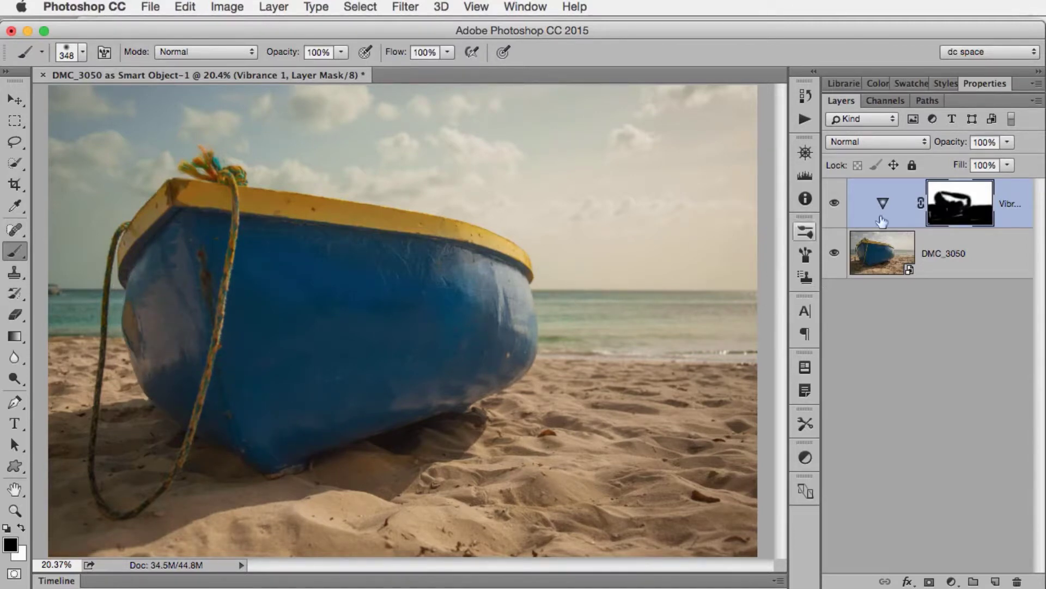
mouse_move(405, 264)
left_mouse_down()
mouse_move(258, 266)
mouse_move(364, 272)
mouse_move(184, 227)
mouse_move(496, 271)
mouse_move(451, 300)
mouse_move(448, 334)
left_mouse_up()
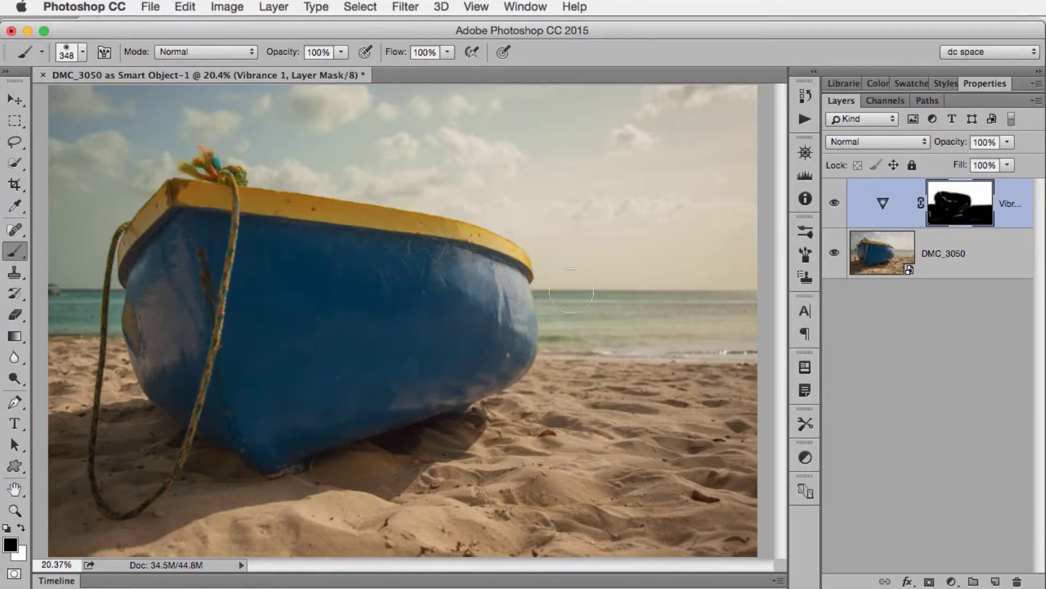
- Compare the image with the Vibrance layer's mask disabled and enabled, and delete the Vibrance layer
left_click(978, 200, "shift")
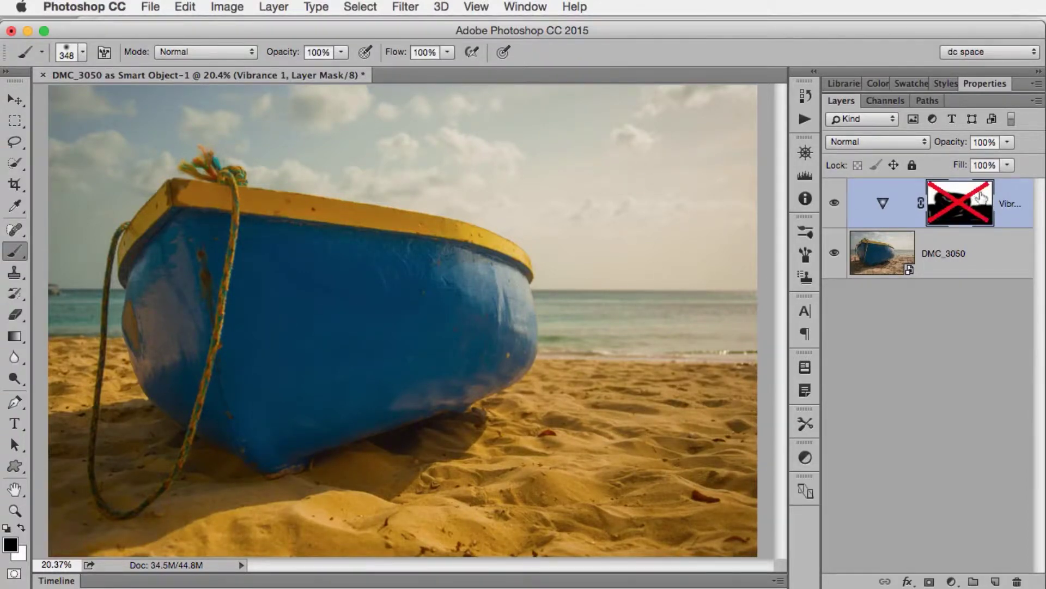
left_click(960, 205, "shift")
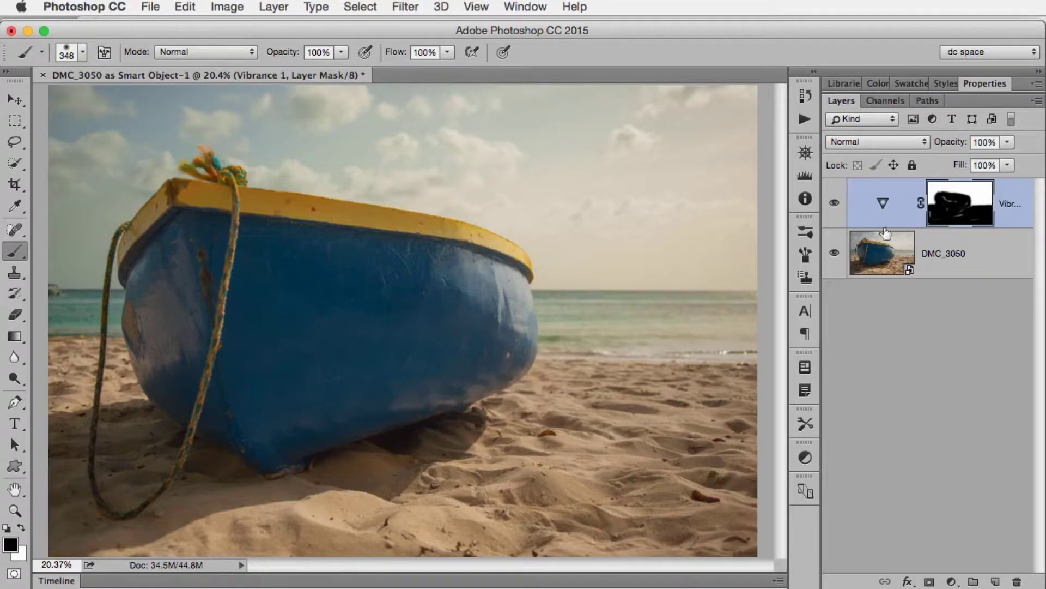
left_click(834, 203)
key("BackSpace")
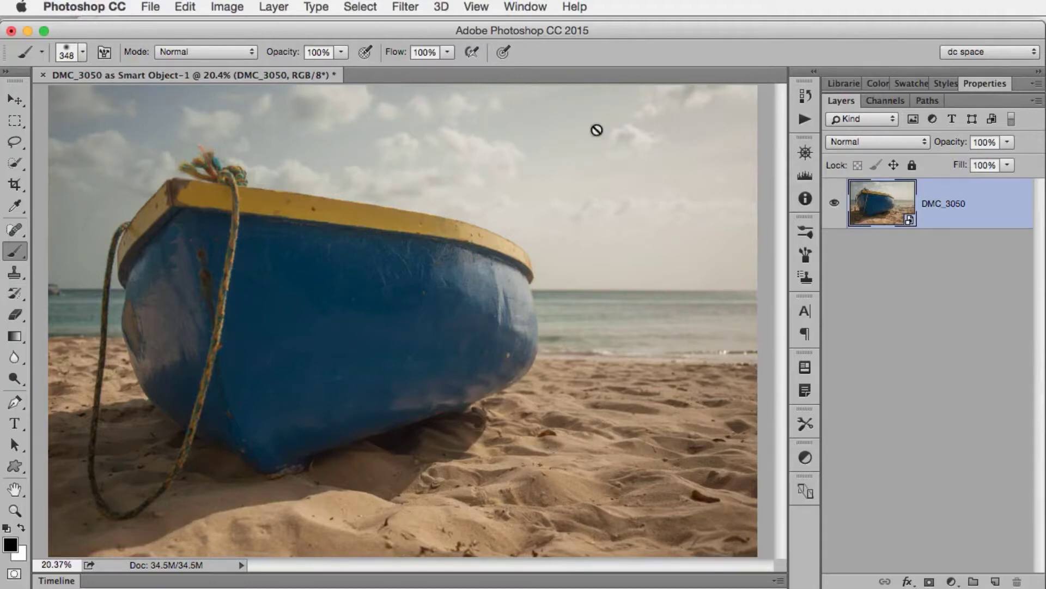
- Select the whole sky above the horizon and around the boat with the Quick Selection Tool
left_click(17, 165)
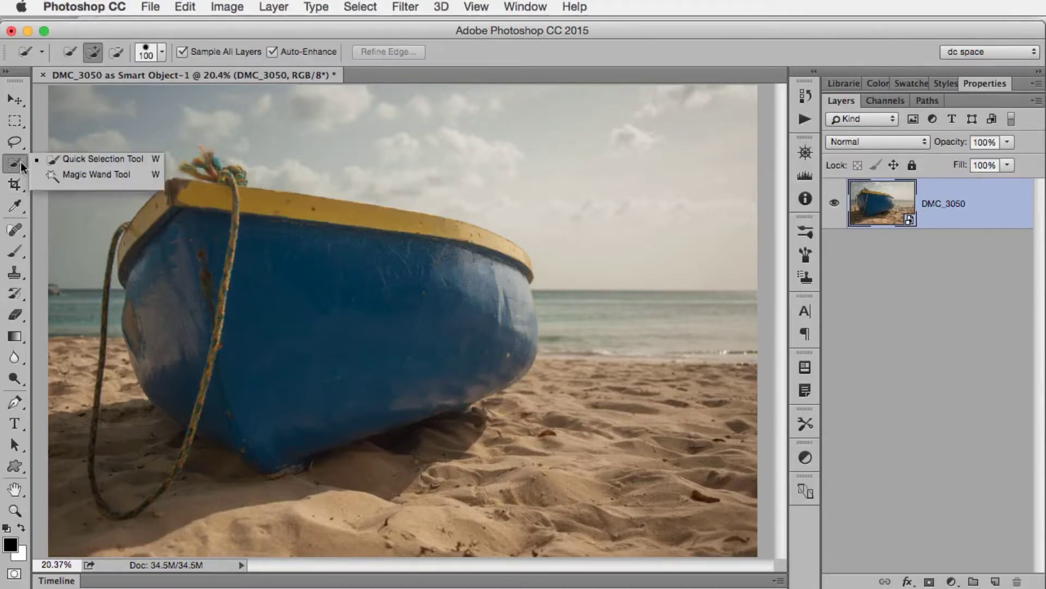
left_click(62, 164)
mouse_move(118, 130)
left_mouse_down()
mouse_move(67, 236)
mouse_move(98, 196)
mouse_move(108, 136)
mouse_move(218, 122)
mouse_move(575, 164)
mouse_move(675, 195)
left_mouse_up()
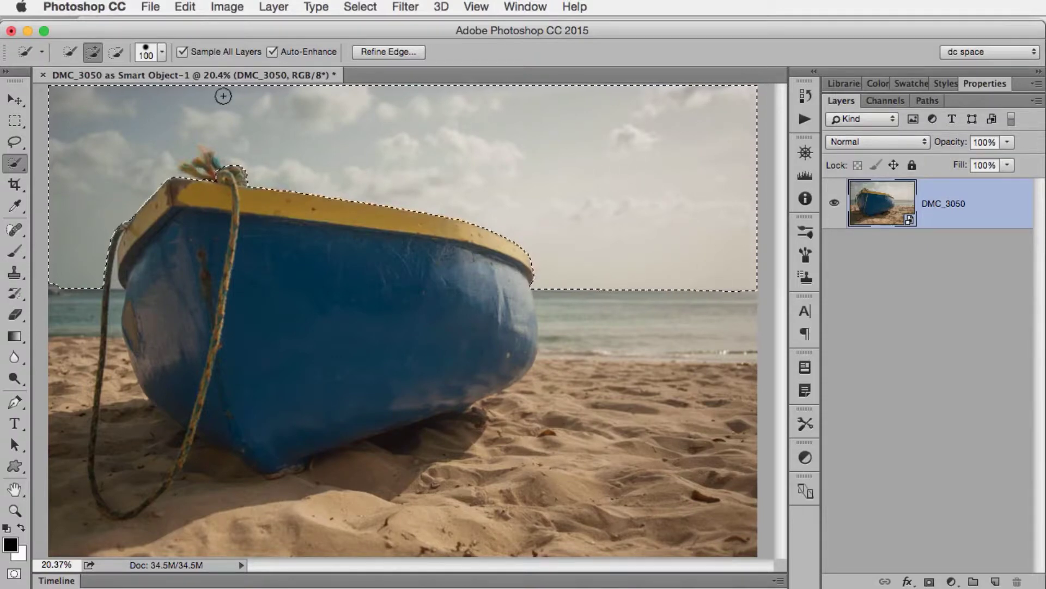
- Add a Vibrance adjustment layer from the sky selection with Vibrance +74 and Saturation +68, and collapse its settings
left_click(805, 456)
left_click(743, 478)
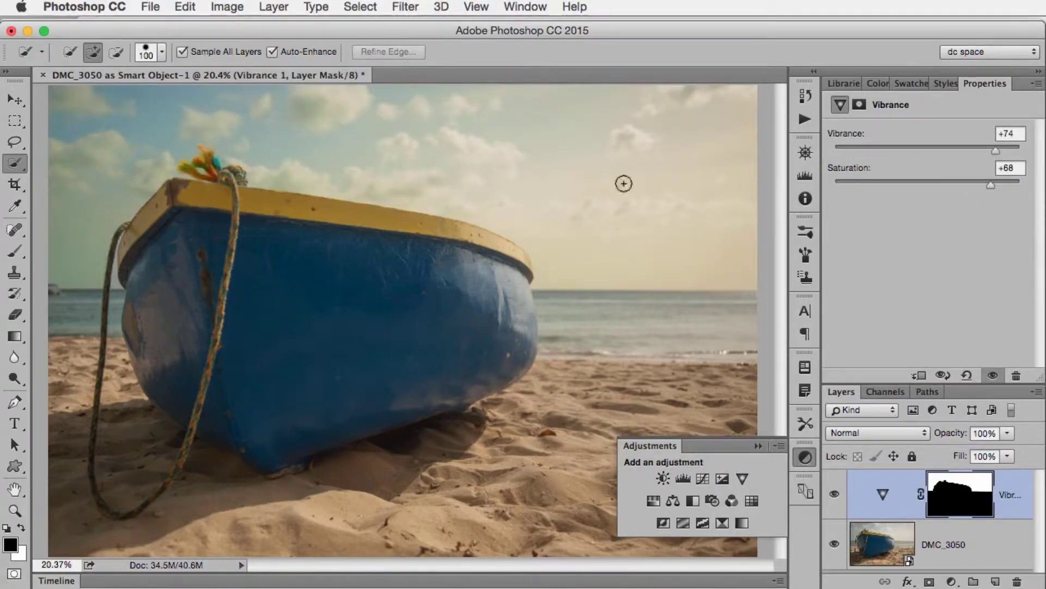
left_click(756, 448)
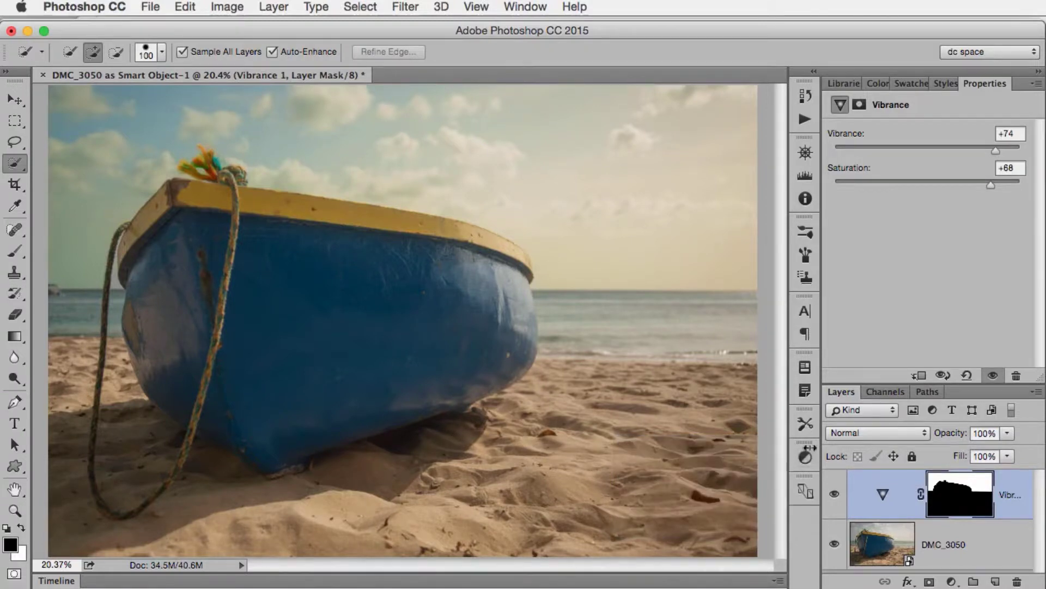
double_click(988, 86)
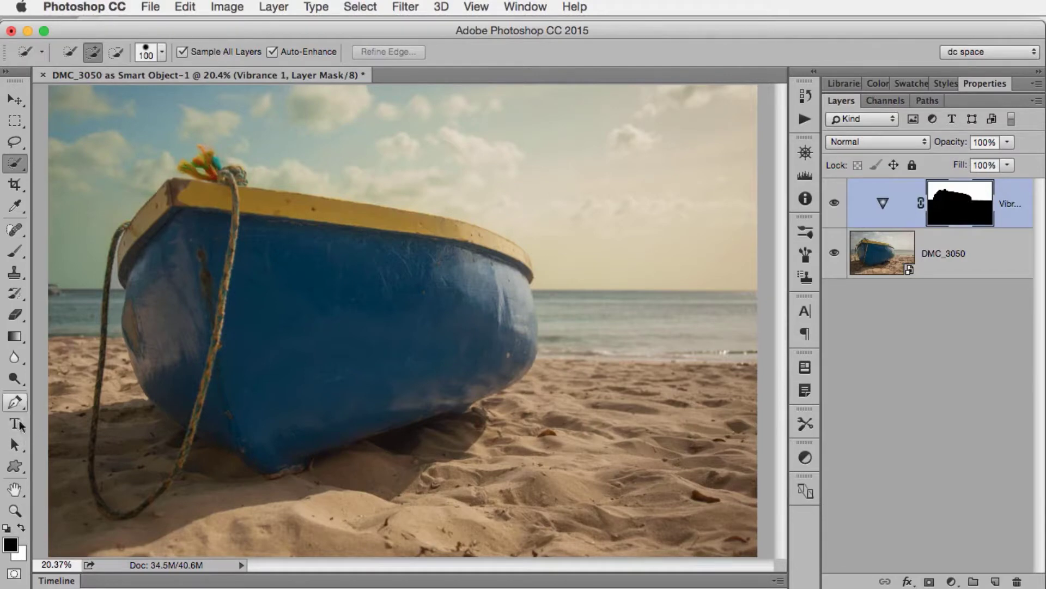
- Paint the frayed rope end on top of the bow black on the Vibrance mask using a 47 px brush
key("z")
left_click_drag(205, 168, 373, 250)
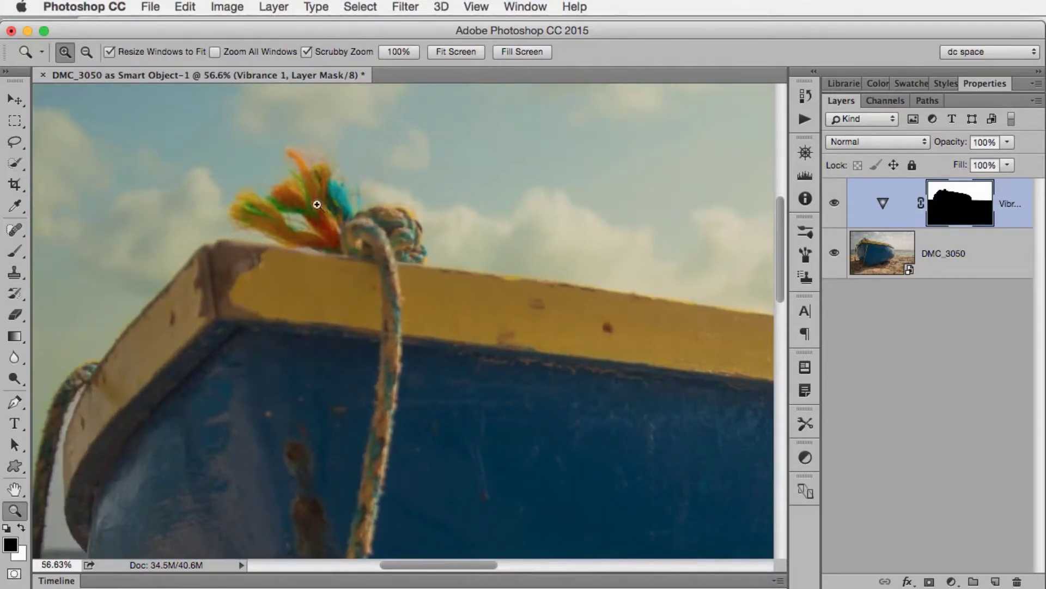
key("b")
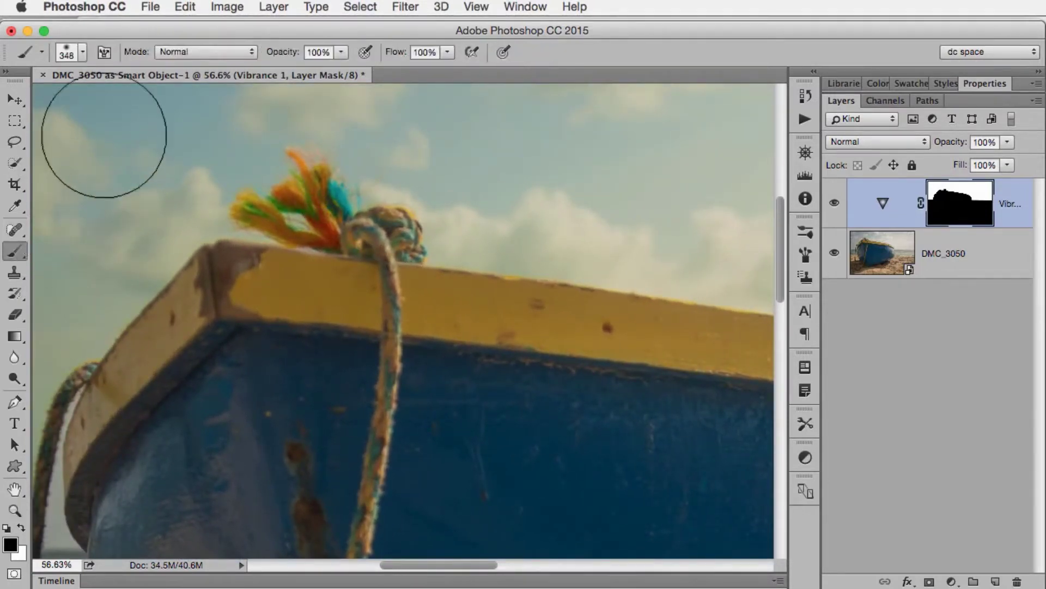
right_click(93, 70)
left_click_drag(176, 99, 119, 109)
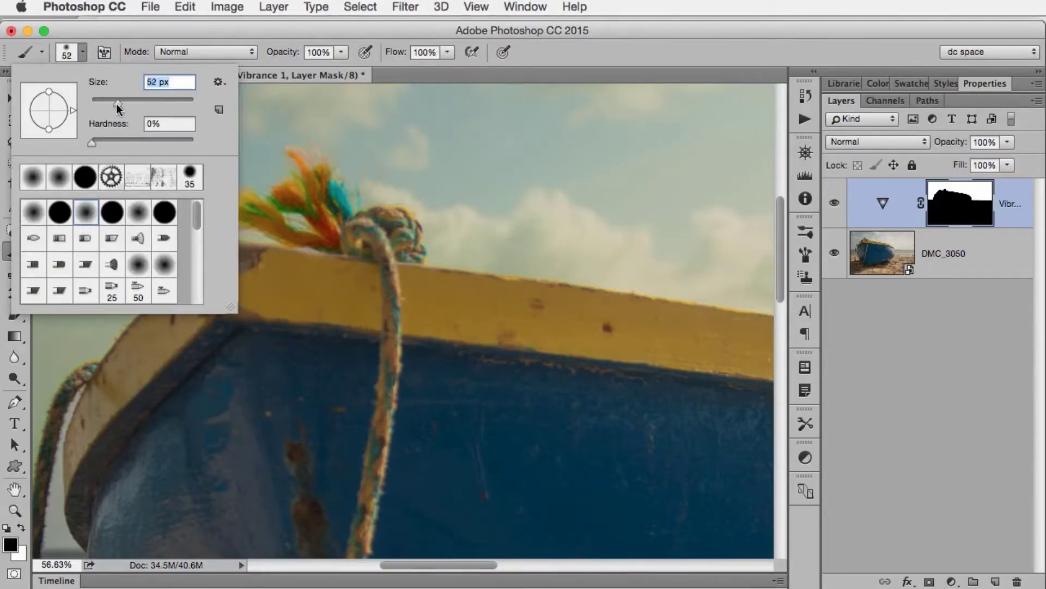
left_click(84, 56)
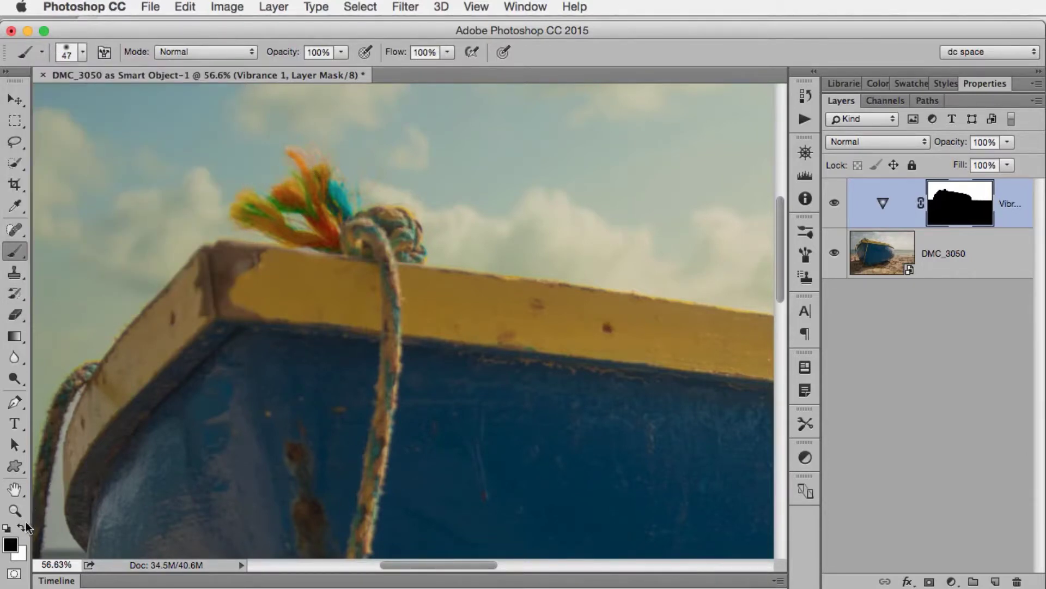
mouse_move(338, 215)
left_mouse_down()
mouse_move(332, 191)
mouse_move(305, 202)
mouse_move(284, 189)
mouse_move(332, 231)
mouse_move(307, 201)
mouse_move(319, 210)
mouse_move(305, 181)
left_mouse_up()
left_click_drag(314, 167, 289, 152)
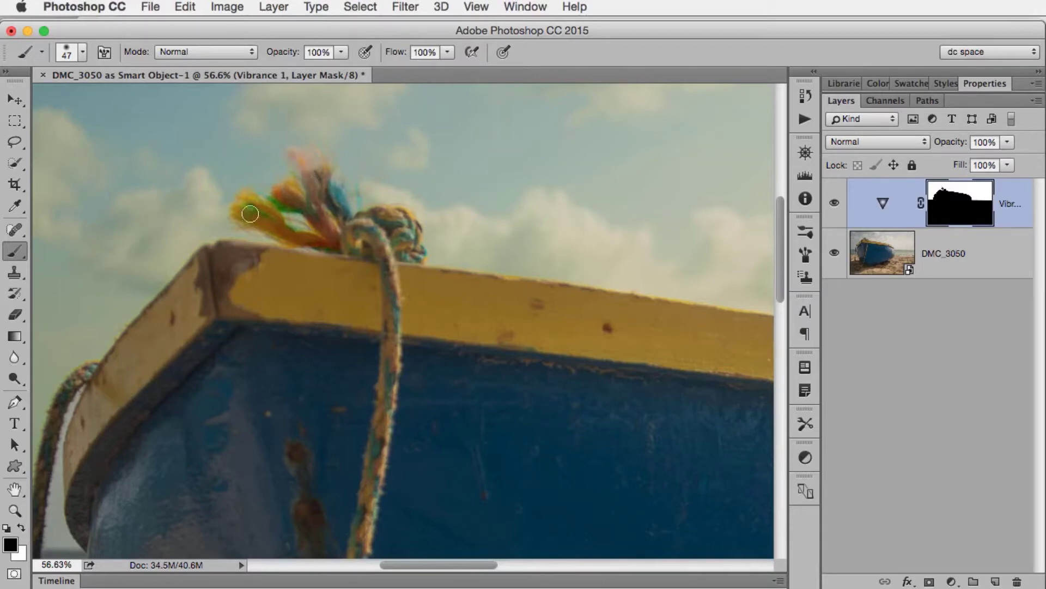
mouse_move(253, 206)
left_mouse_down()
mouse_move(281, 232)
mouse_move(310, 236)
left_mouse_up()
- Paint the sky gap between the hanging rope and the hull white on the Vibrance mask, and restore black as foreground
mouse_move(187, 451)
left_mouse_down()
mouse_move(316, 174)
mouse_move(297, 175)
left_mouse_up()
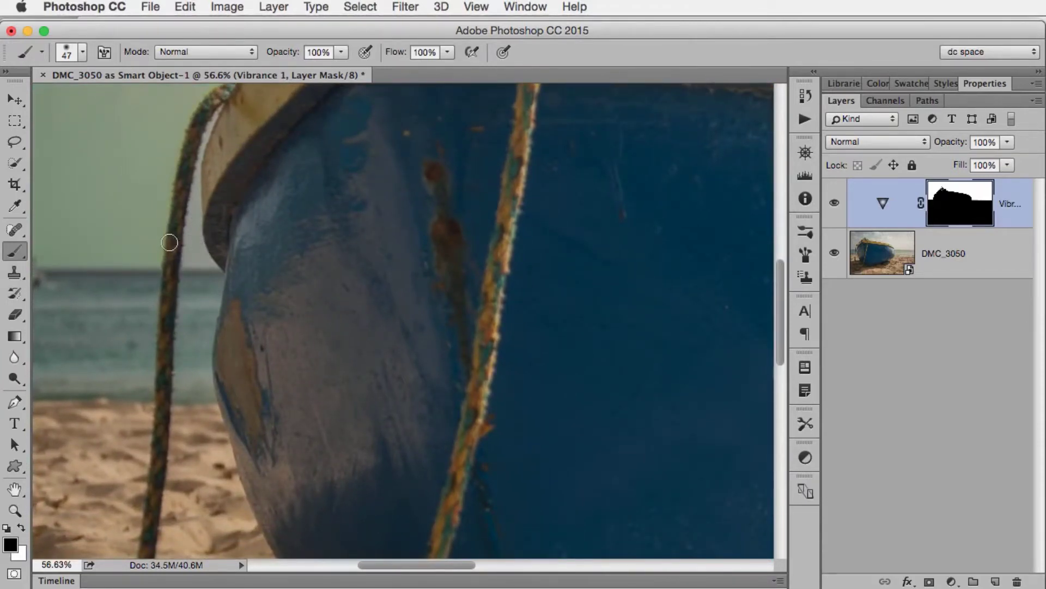
key("super+equal")
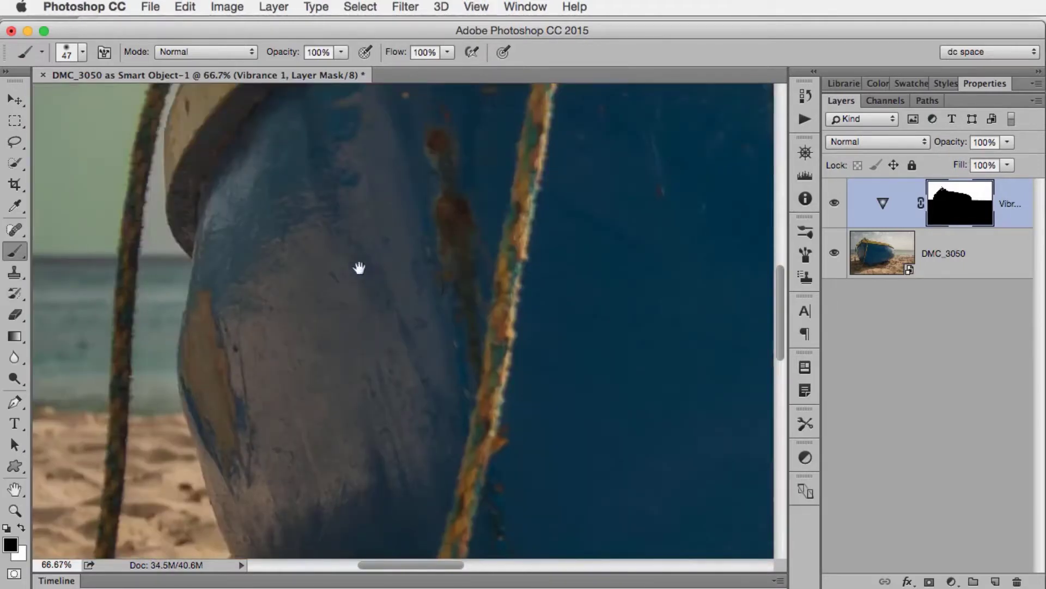
left_click_drag(357, 269, 383, 492)
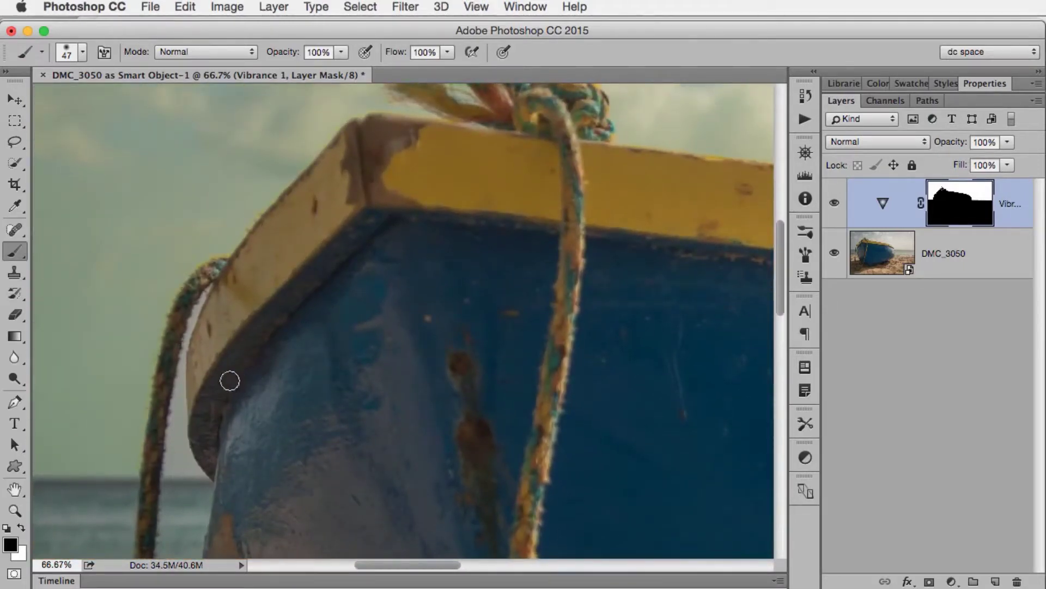
left_click(21, 528)
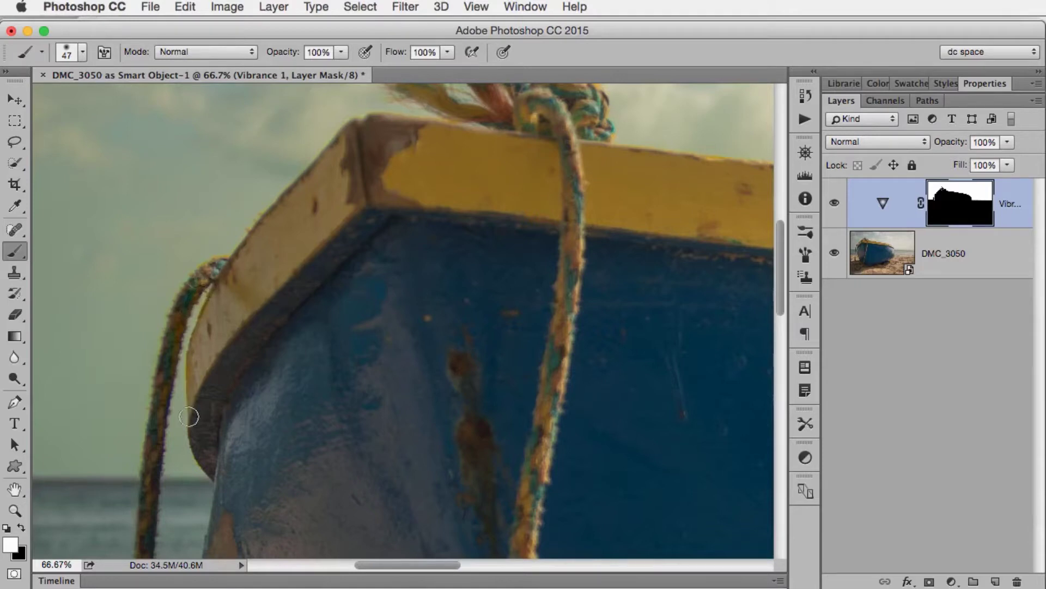
key("x")
key("x")
key("x")
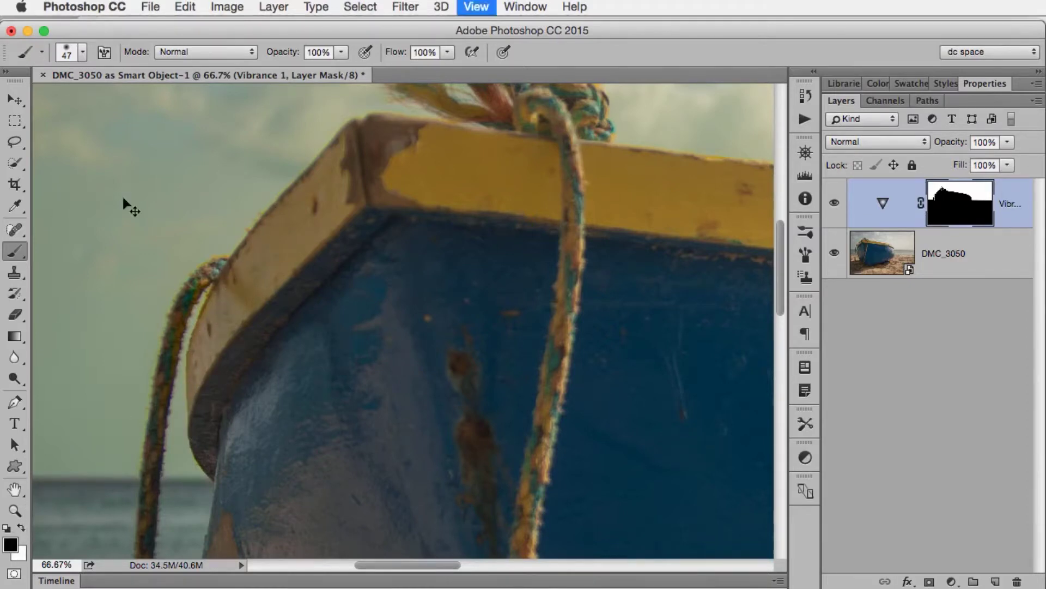
- Make DMC_3050 the active layer and select the boat's blue hull on both sides of the rope with Quick Selection
key("super+0")
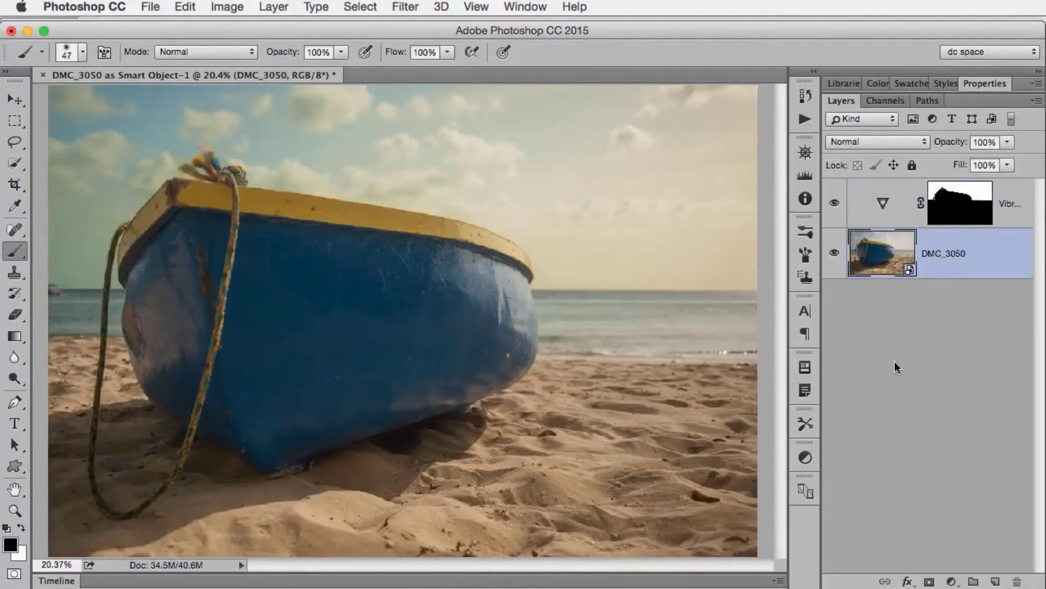
key("w")
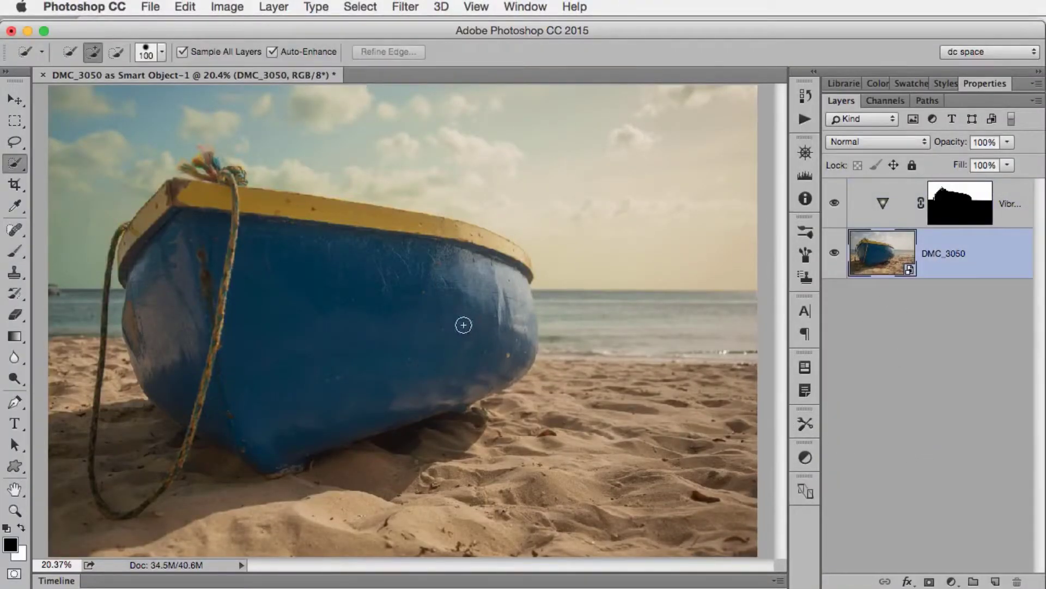
mouse_move(482, 320)
left_mouse_down()
mouse_move(362, 318)
mouse_move(295, 335)
mouse_move(304, 334)
left_mouse_up()
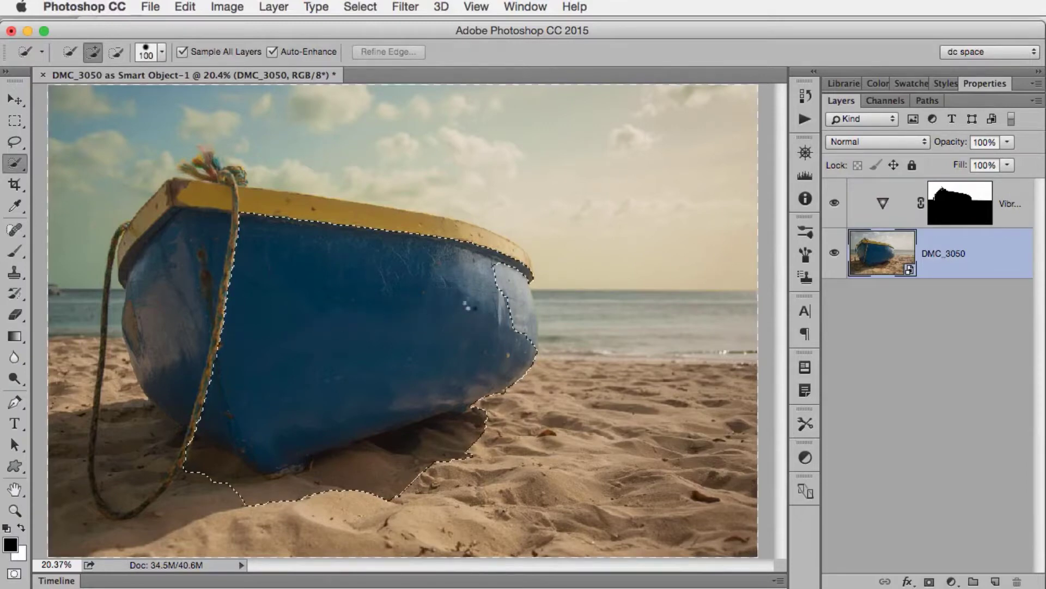
left_click_drag(509, 285, 514, 317)
mouse_move(170, 309)
left_mouse_down()
mouse_move(178, 269)
mouse_move(214, 290)
left_mouse_up()
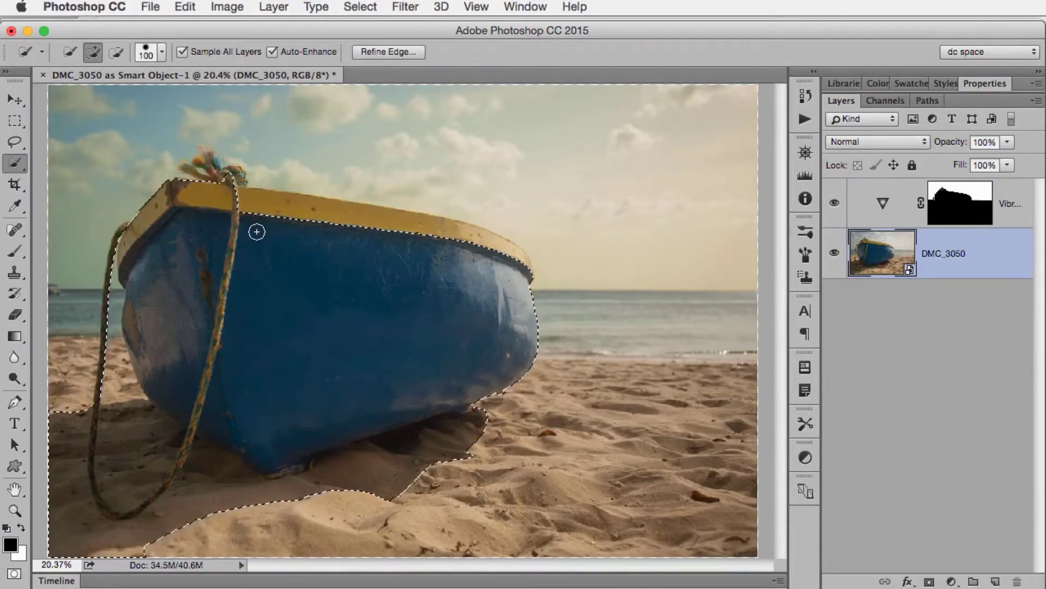
- Subtract the sand, the area around the hanging rope and the yellow rim from the hull selection
key("alt")
mouse_move(418, 410)
left_mouse_down()
mouse_move(371, 476)
mouse_move(351, 487)
mouse_move(476, 416)
left_mouse_up()
mouse_move(360, 478)
left_mouse_down()
mouse_move(239, 502)
mouse_move(309, 473)
left_mouse_up()
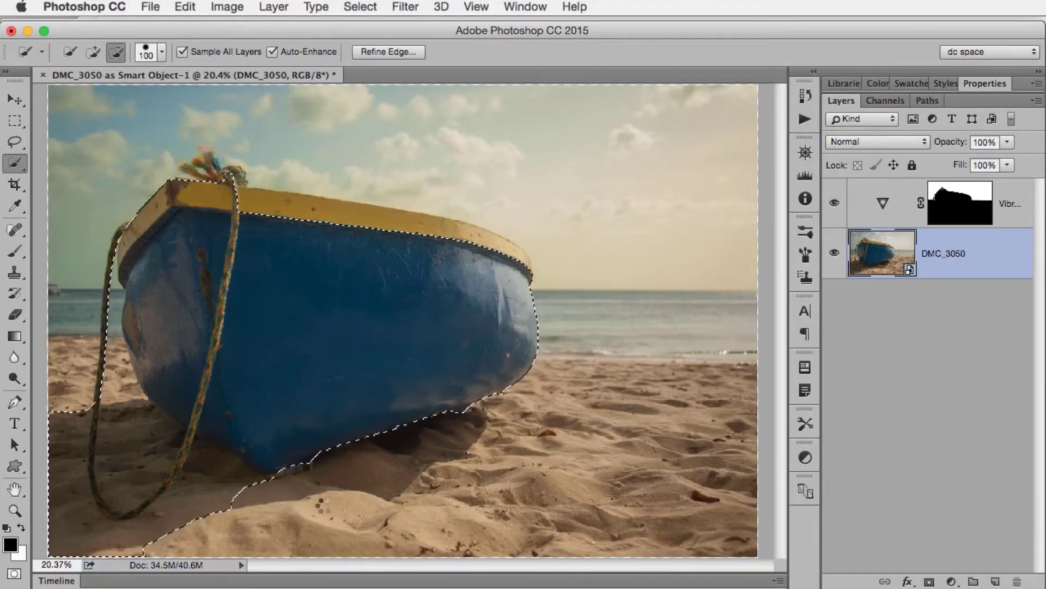
mouse_move(204, 463)
left_mouse_down()
mouse_move(128, 420)
mouse_move(91, 382)
mouse_move(98, 324)
mouse_move(124, 400)
mouse_move(119, 384)
left_mouse_up()
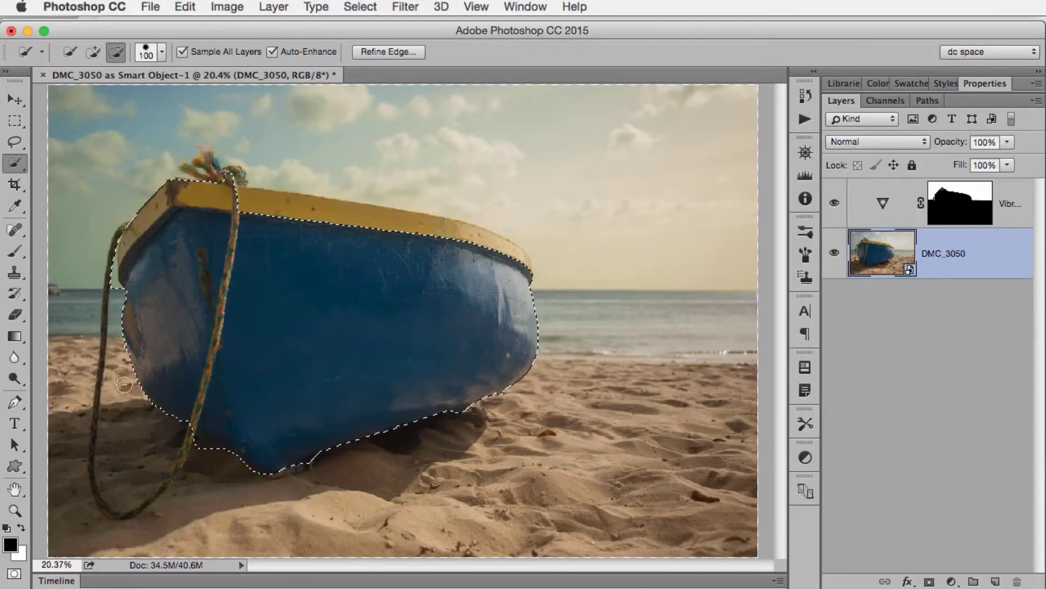
mouse_move(111, 270)
left_mouse_down()
mouse_move(135, 213)
mouse_move(203, 190)
left_mouse_up()
left_click(276, 204)
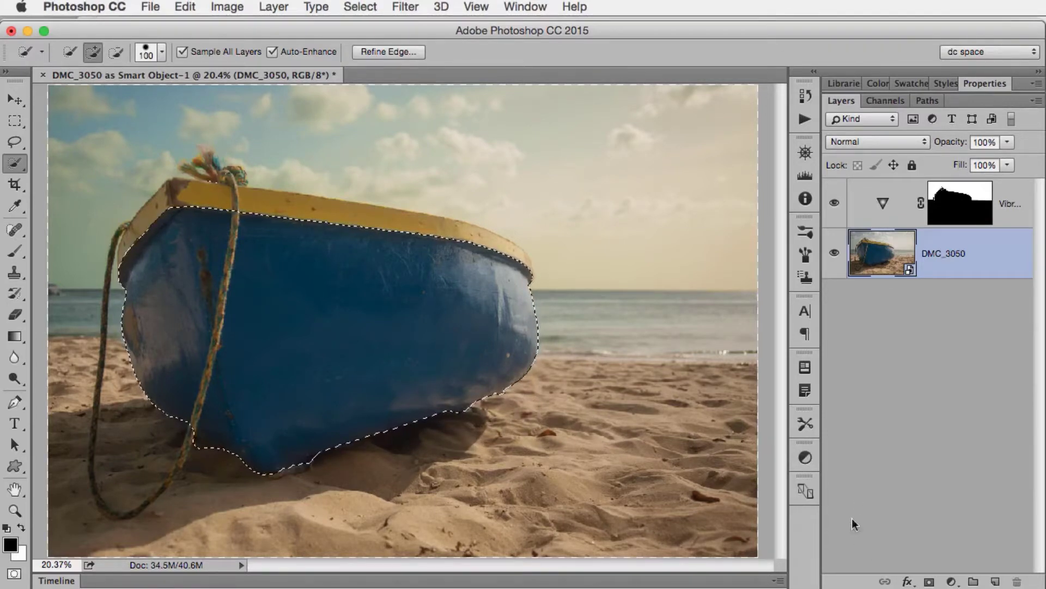
- Add a Hue/Saturation adjustment layer from the hull selection, with Hue set to -37
left_click(806, 457)
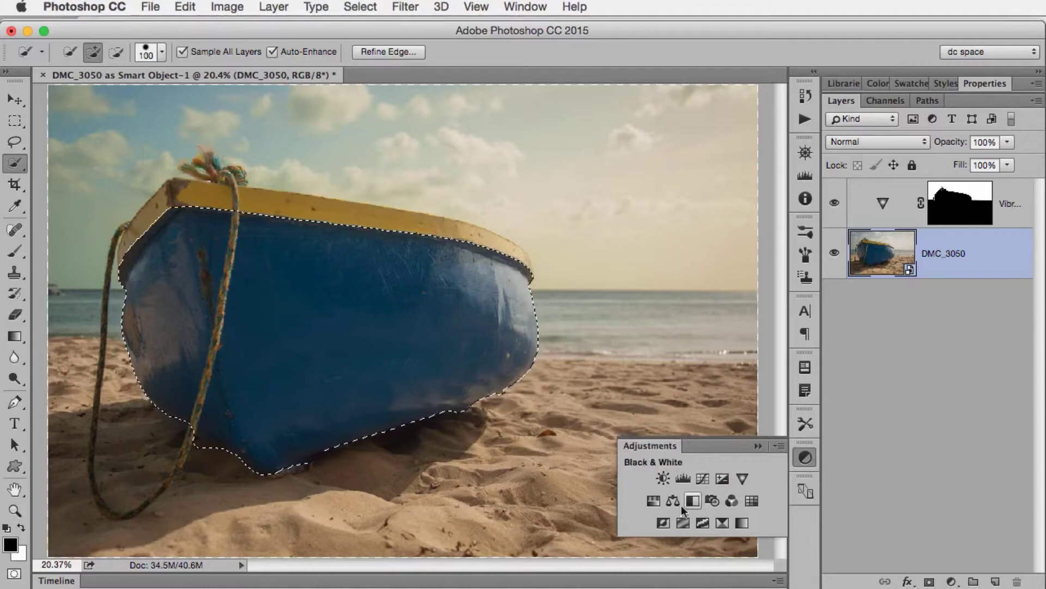
left_click(652, 501)
left_click_drag(929, 194, 892, 192)
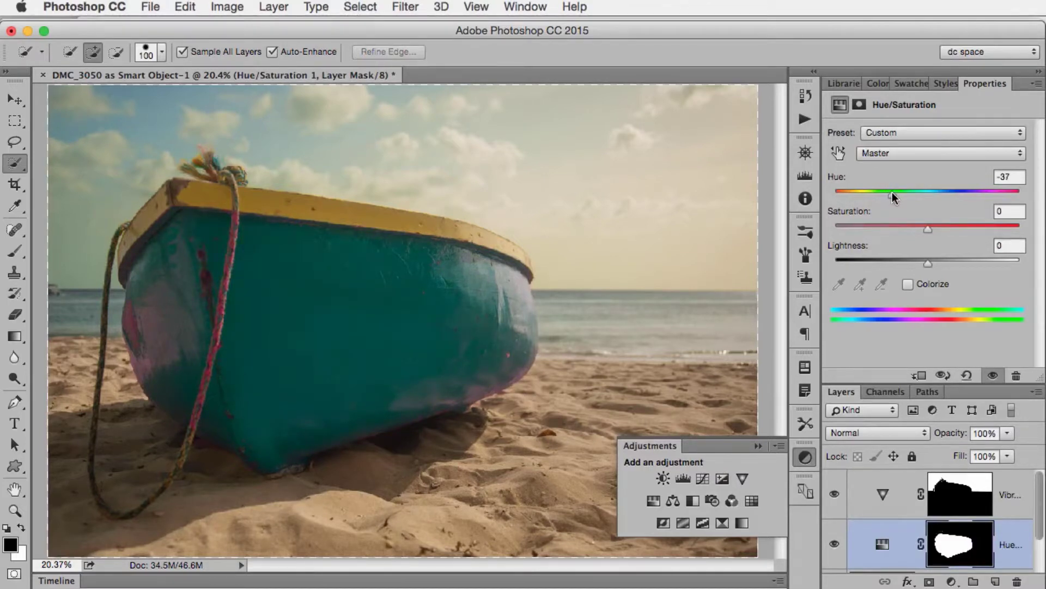
left_click(758, 445)
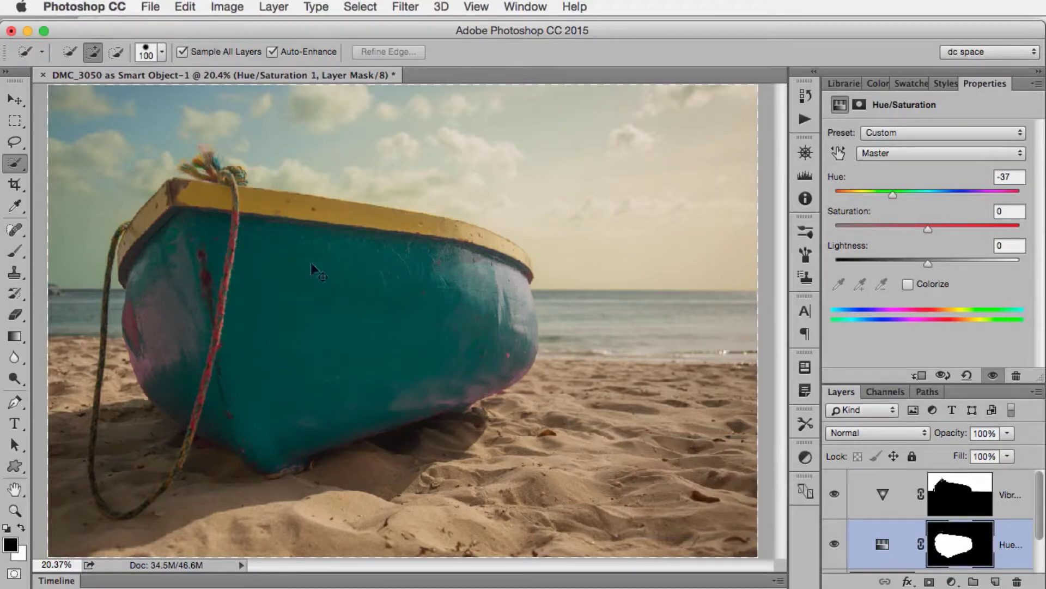
- Paint black along the hanging rope where it crosses the hull on the Hue/Saturation mask to exclude it from the color shift
key("super+plus")
key("super+plus")
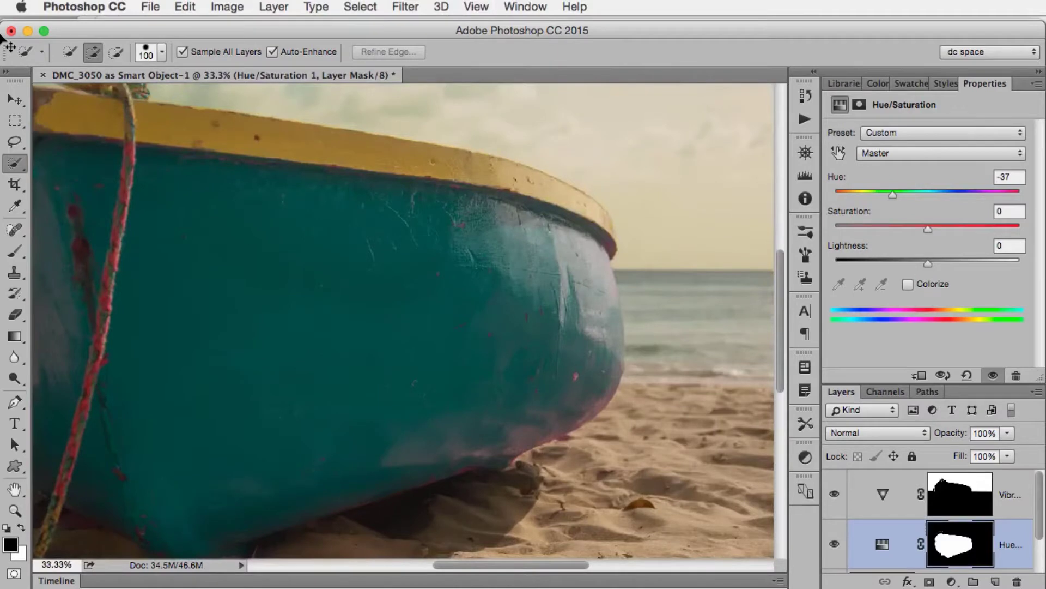
key("super+plus")
left_click_drag(98, 253, 562, 377)
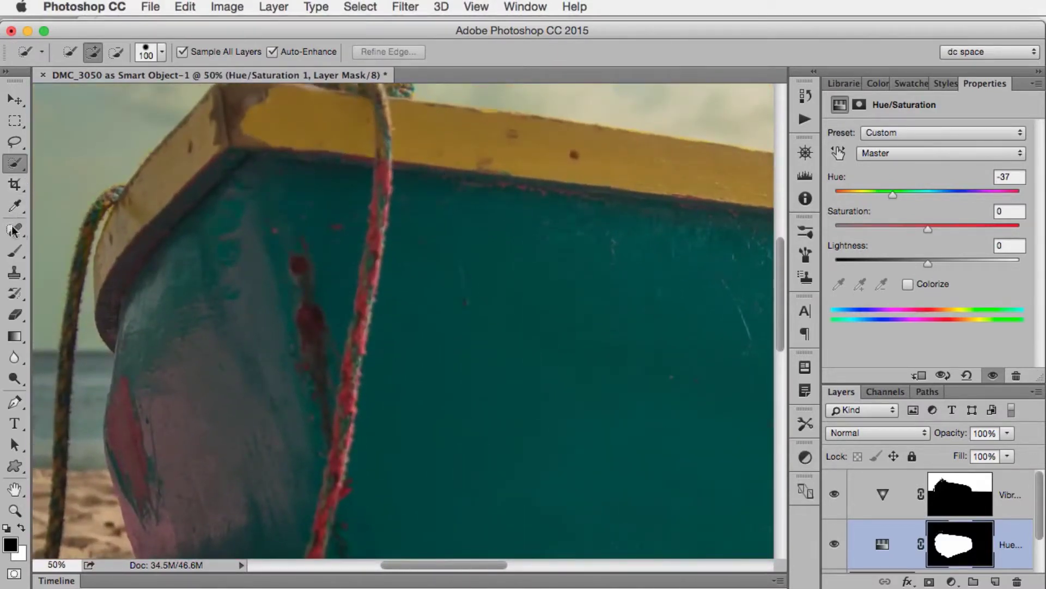
left_click(14, 251)
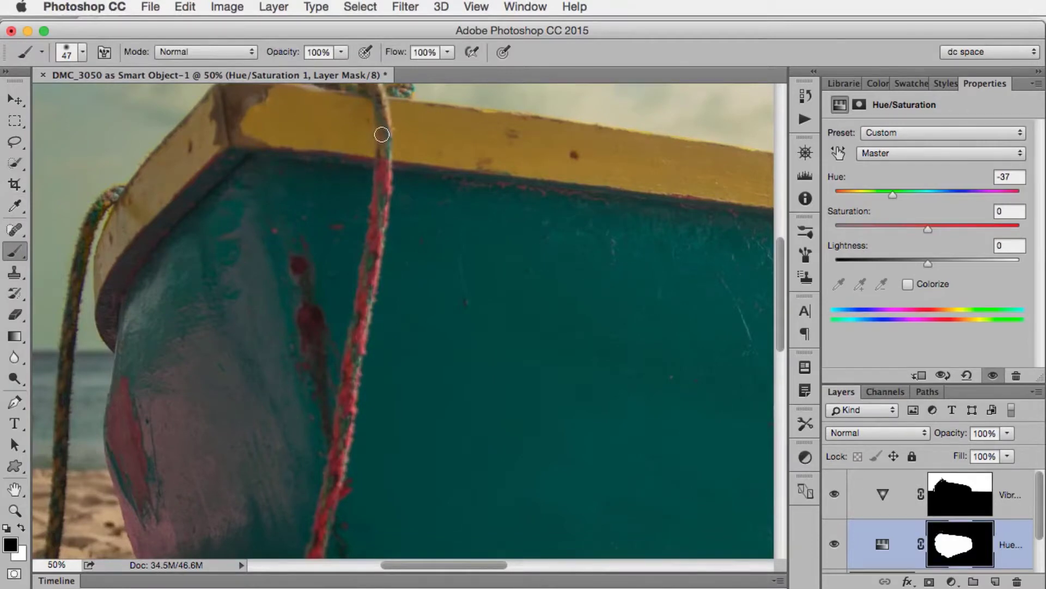
left_click_drag(386, 142, 366, 284)
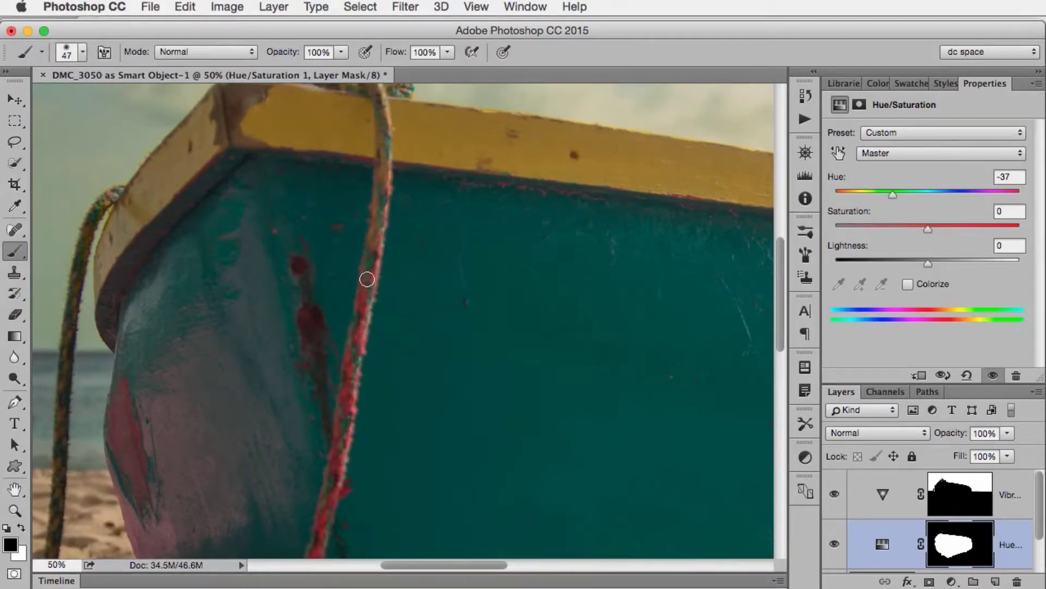
left_click_drag(371, 273, 353, 352)
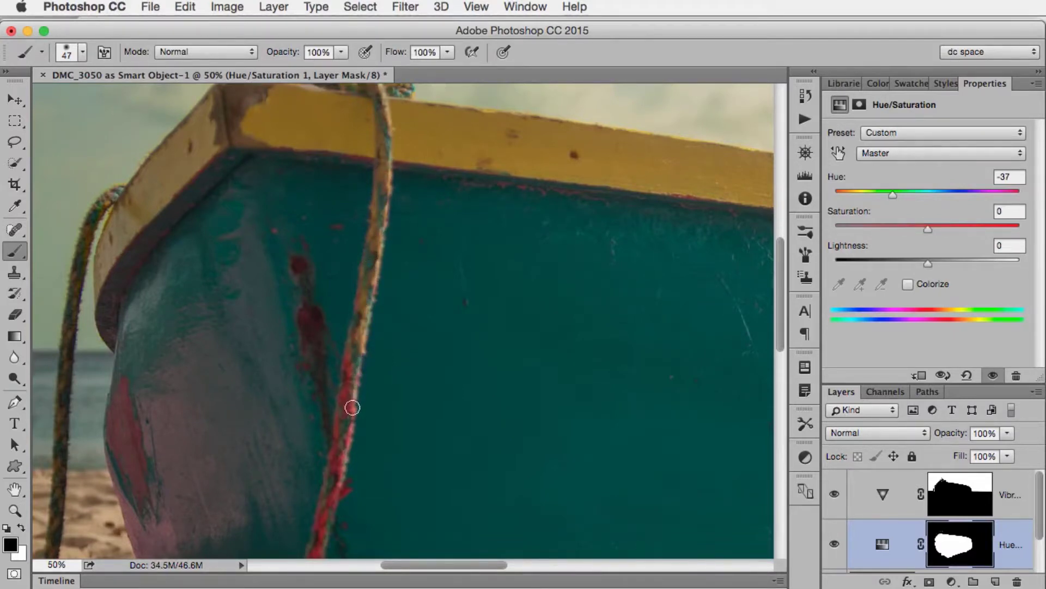
mouse_move(346, 439)
left_mouse_down()
mouse_move(332, 467)
mouse_move(350, 415)
mouse_move(314, 555)
left_mouse_up()
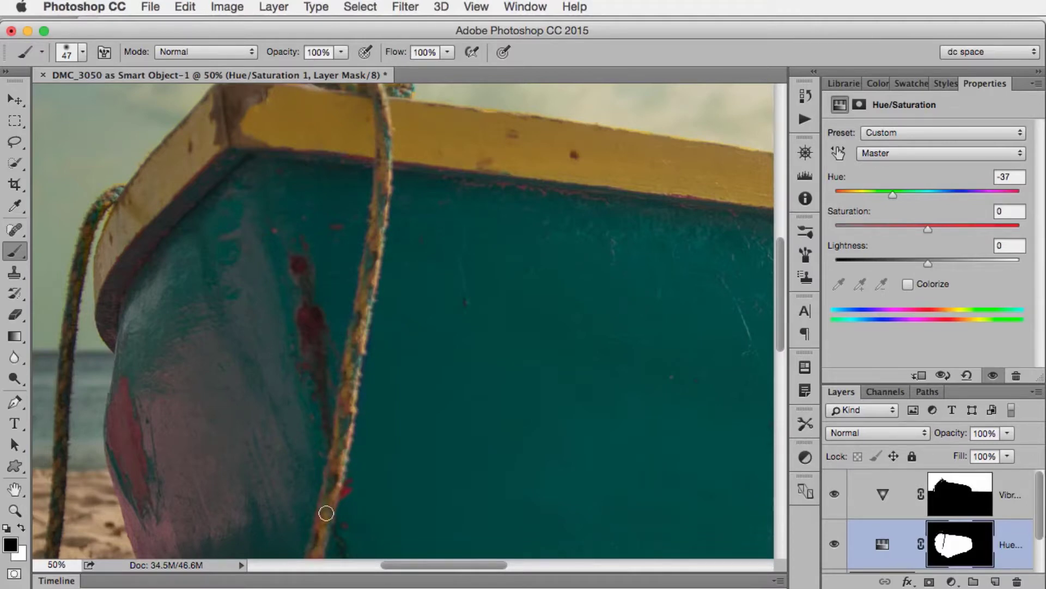
mouse_move(323, 520)
left_mouse_down()
mouse_move(354, 252)
mouse_move(355, 264)
left_mouse_up()
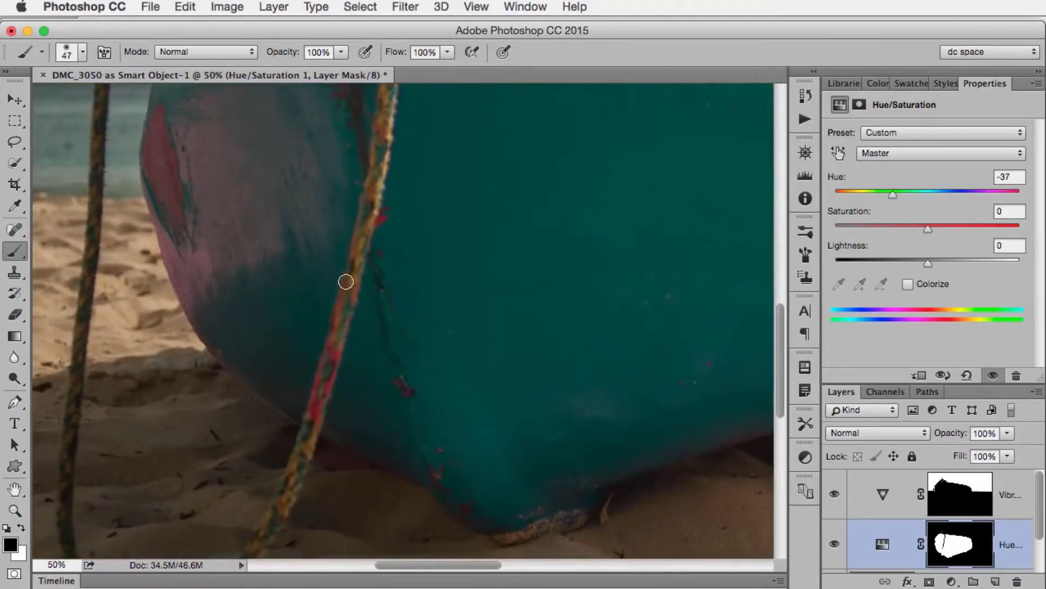
left_click_drag(312, 411, 316, 426)
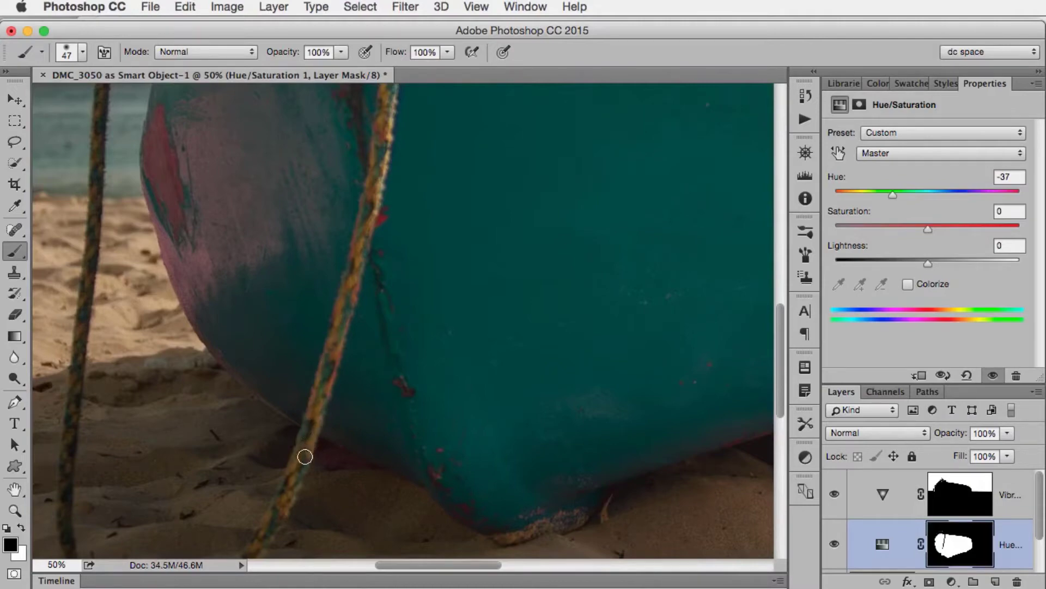
key("super+0")
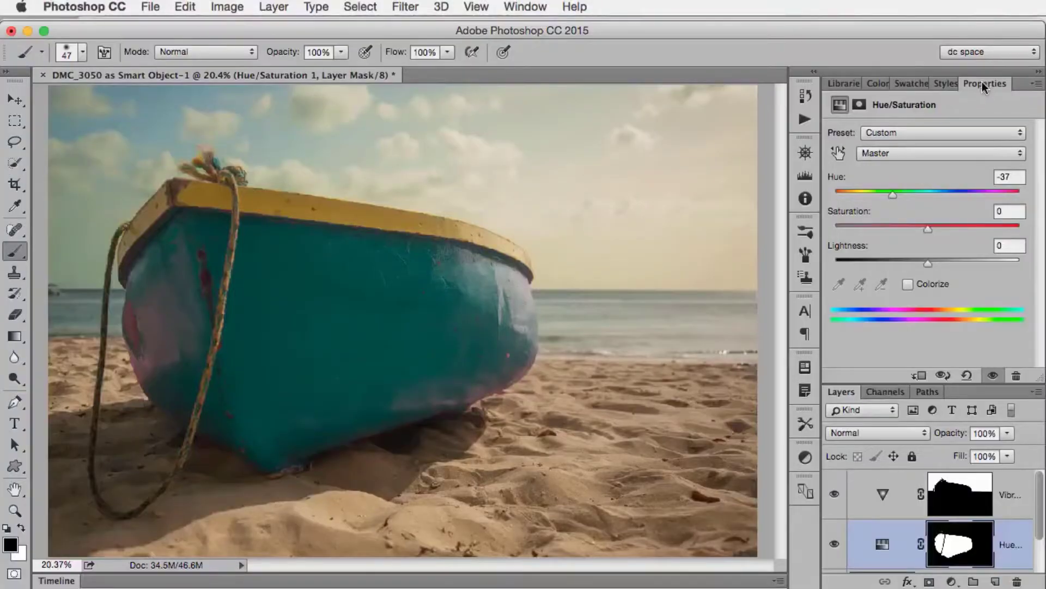
- Try a Saturation of +47 on the hull's Hue/Saturation adjustment and inspect the hull, rim and rope edges at 100%
double_click(982, 82)
double_click(883, 252)
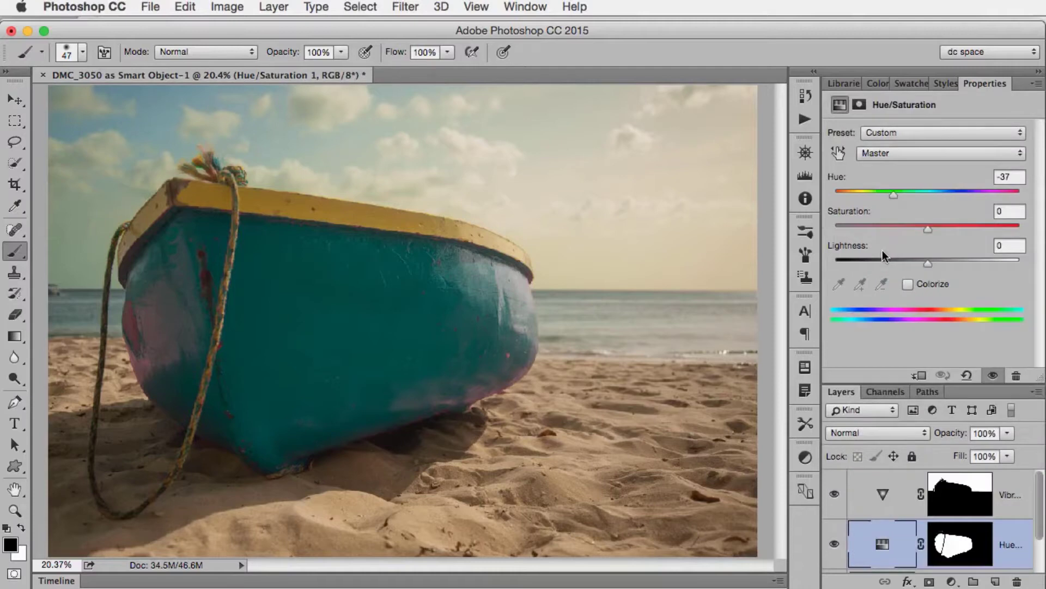
left_click_drag(930, 229, 970, 229)
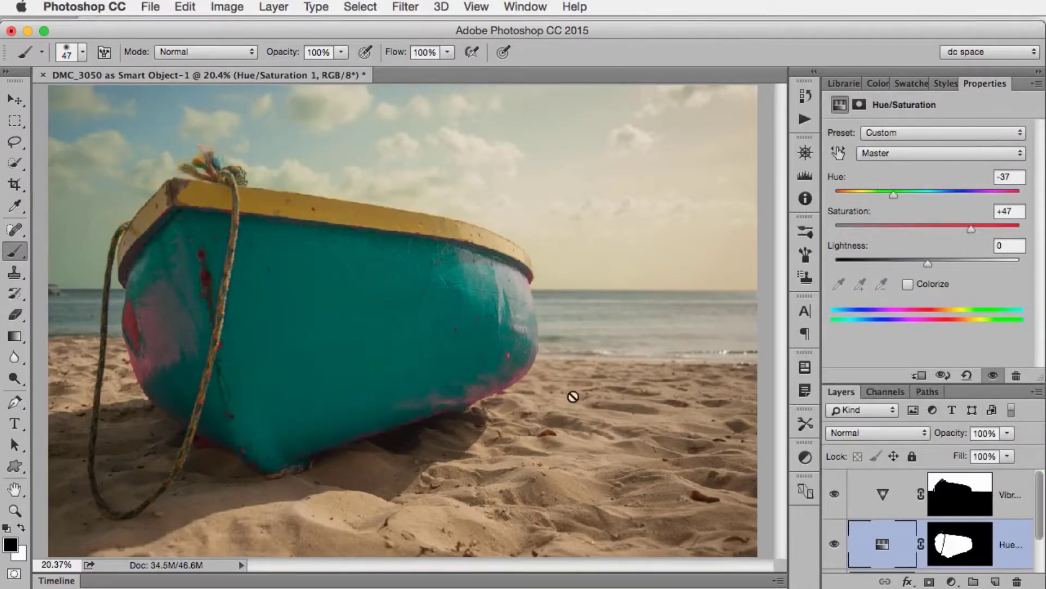
key("super+1")
scroll(427, 509, "up", 5)
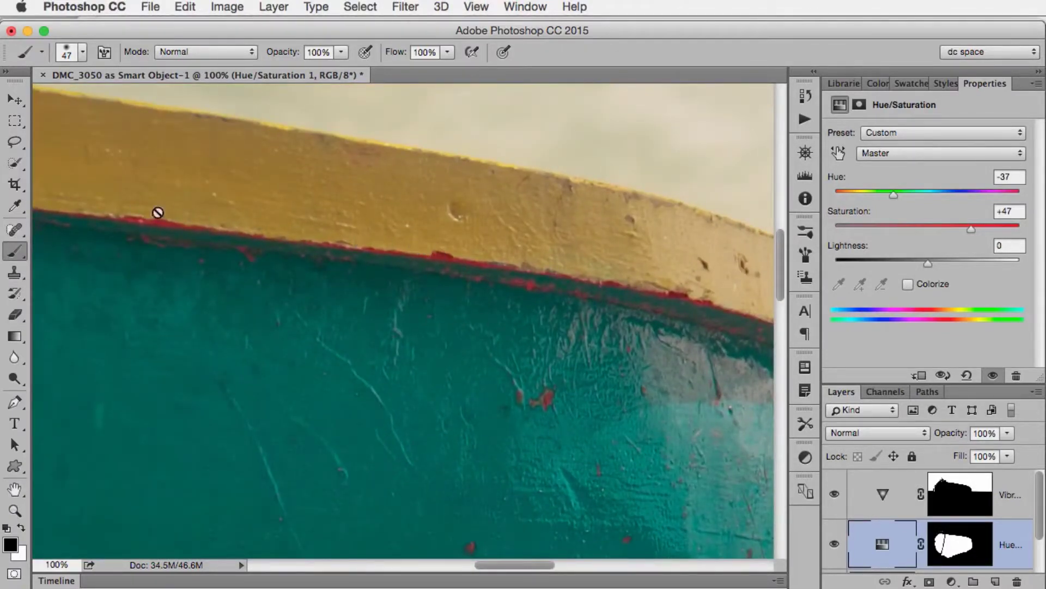
left_click_drag(215, 297, 654, 283)
left_click_drag(355, 260, 675, 238)
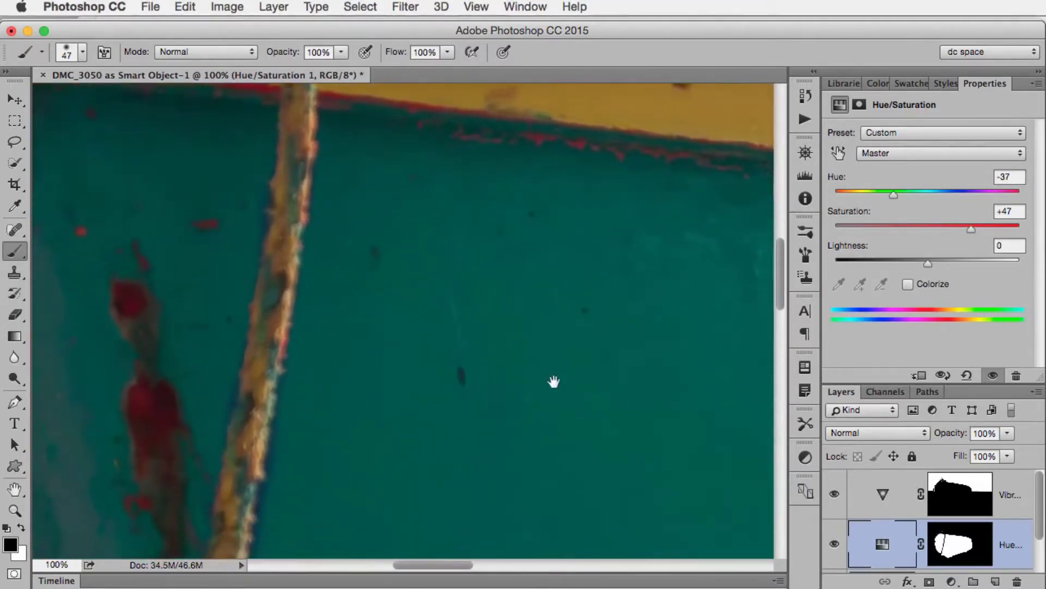
left_click_drag(554, 381, 578, 187)
key("super+0")
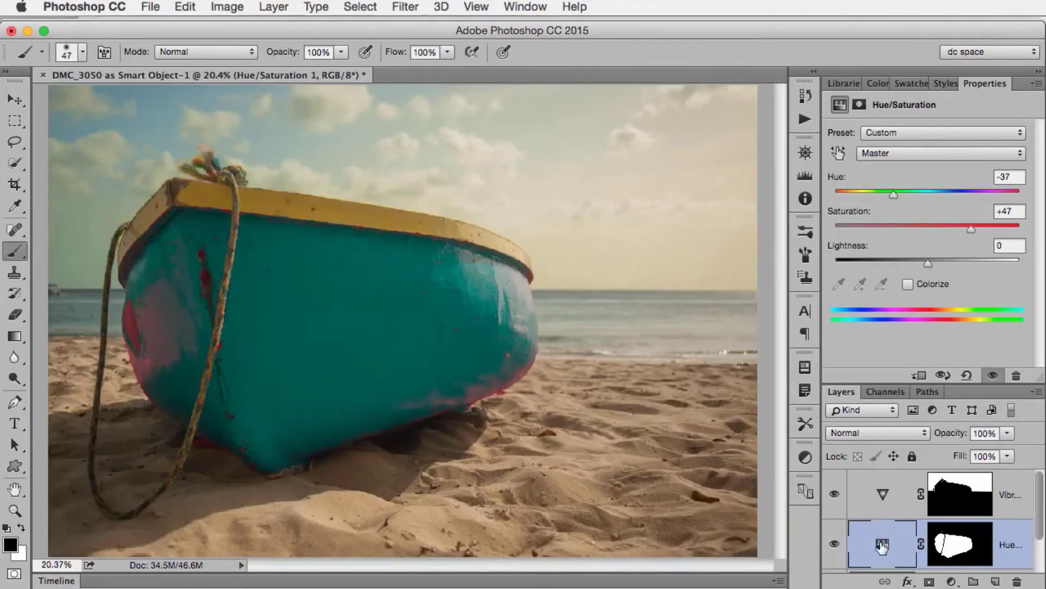
- Set the hull's Hue/Saturation adjustment to Saturation +3 and Hue -26
left_click_drag(965, 228, 931, 232)
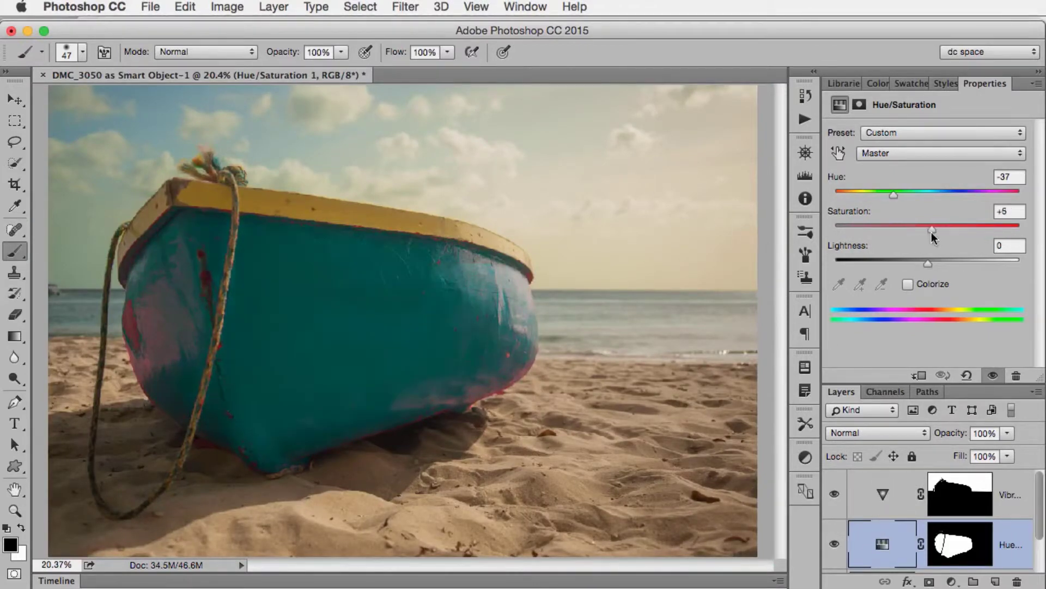
left_click_drag(892, 194, 905, 198)
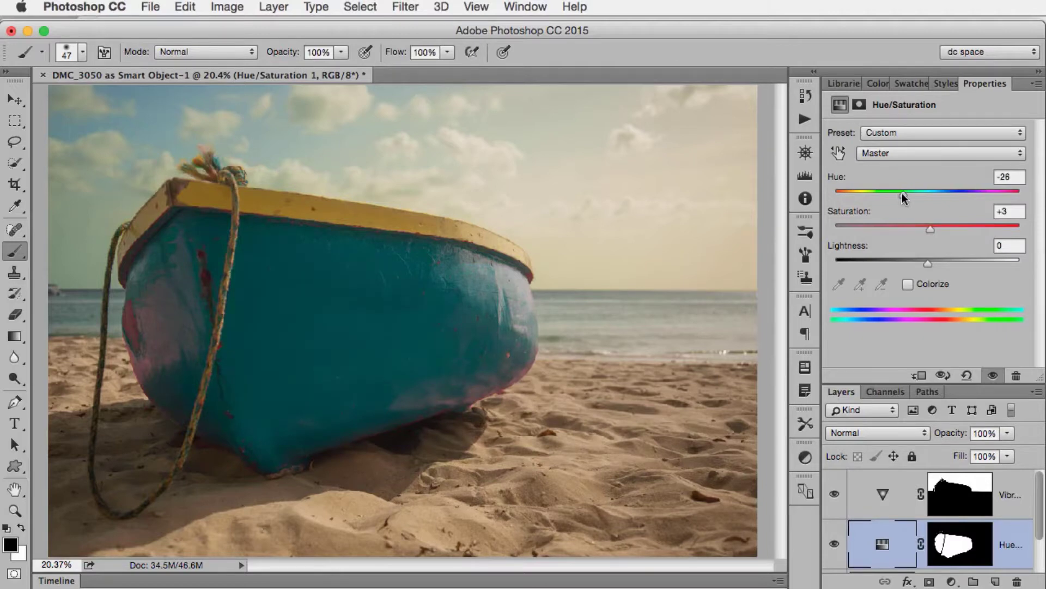
left_click(833, 547)
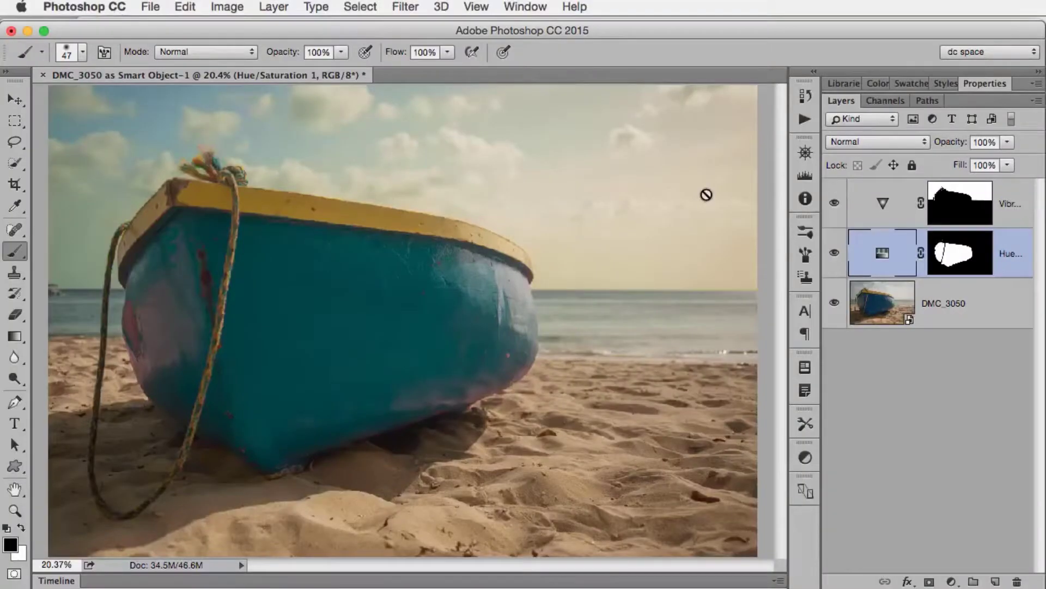
- Make DMC_3050 the active layer and review which direct image adjustments are available for the smart object
left_click(227, 8)
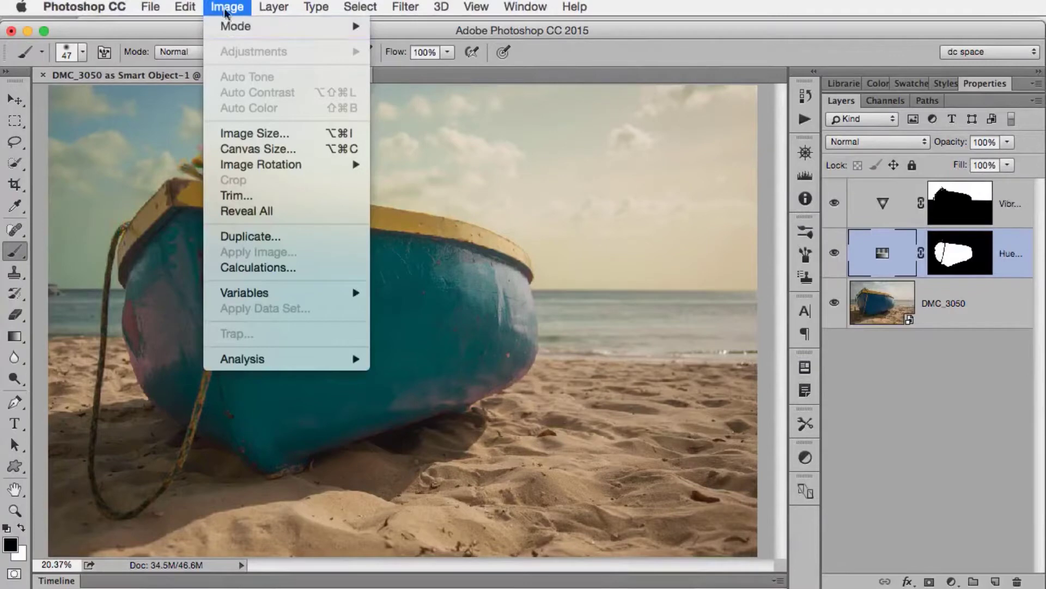
left_click(225, 6)
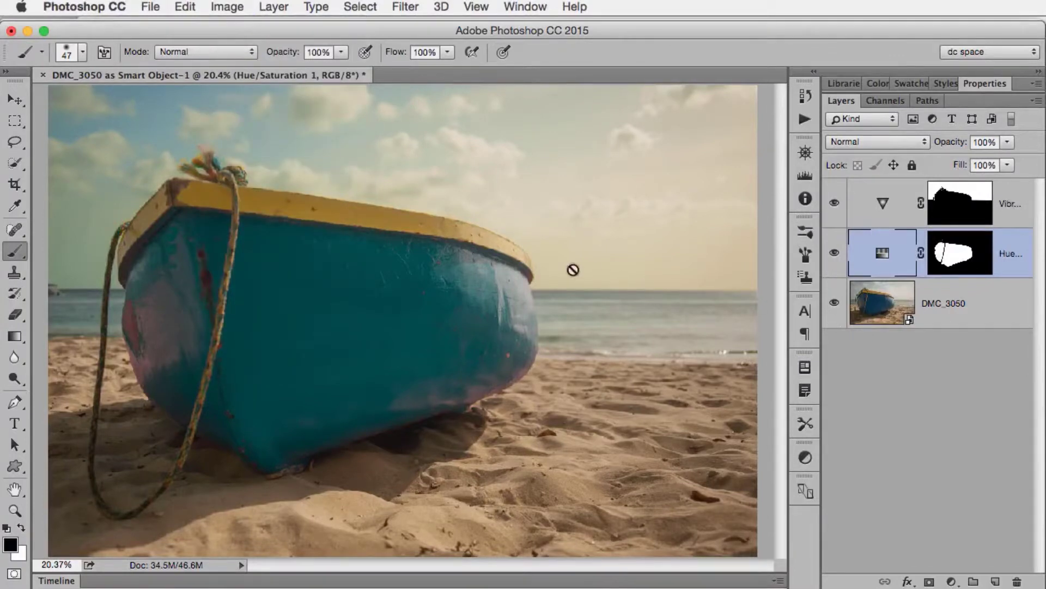
left_click(875, 305)
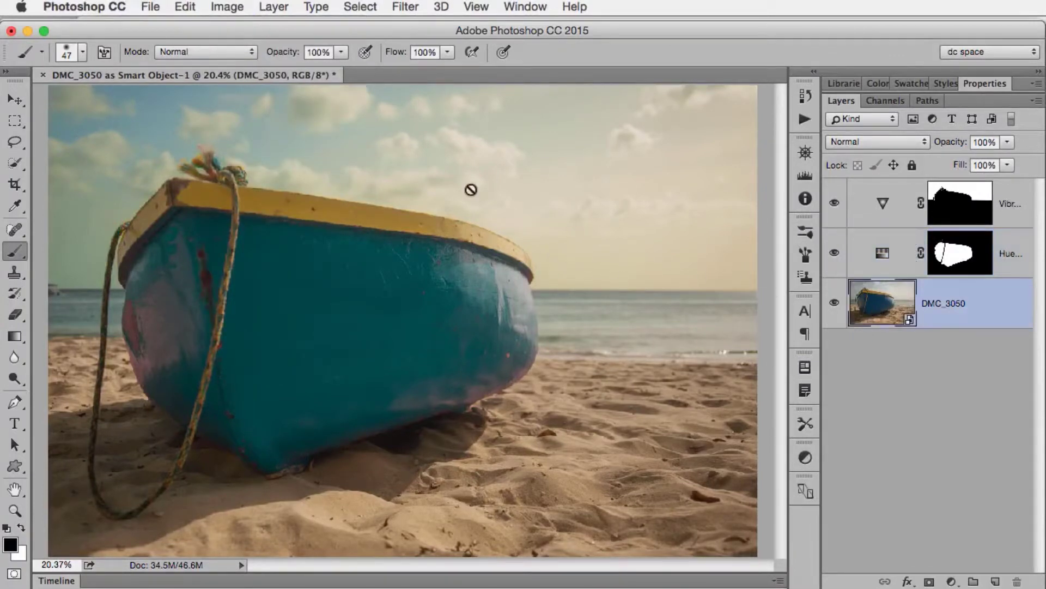
left_click(227, 9)
mouse_move(236, 50)
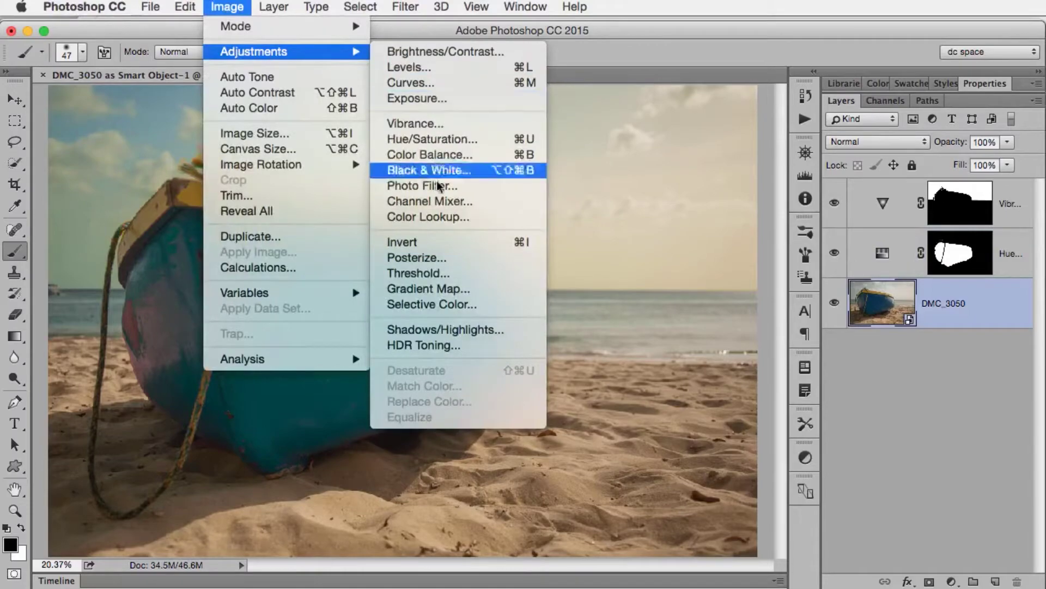
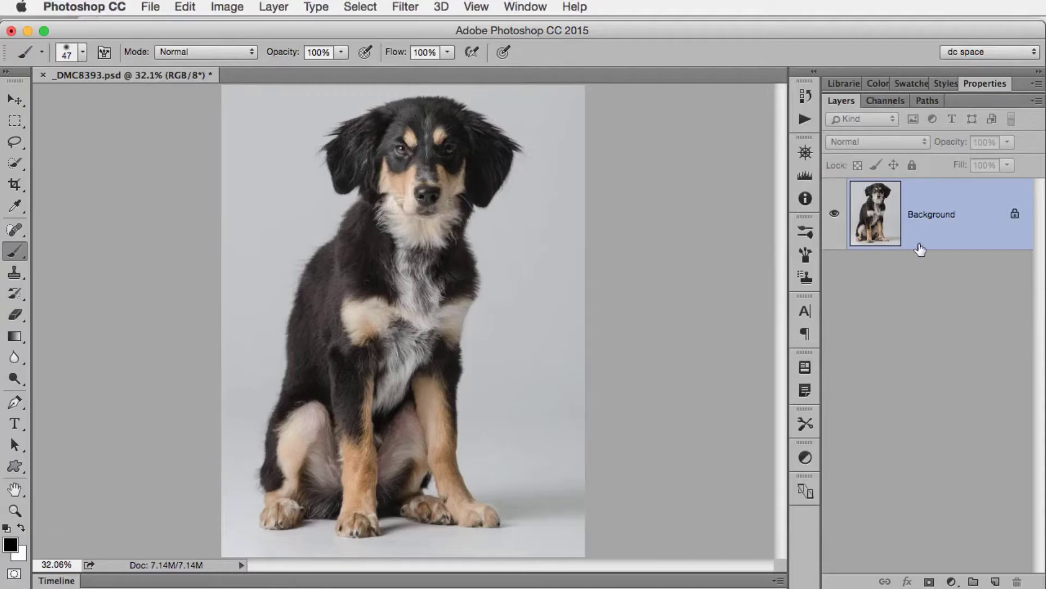
- Try a Gaussian Blur with a 16.2-pixel radius directly on the dog photo's Background layer, and undo it
left_click(404, 7)
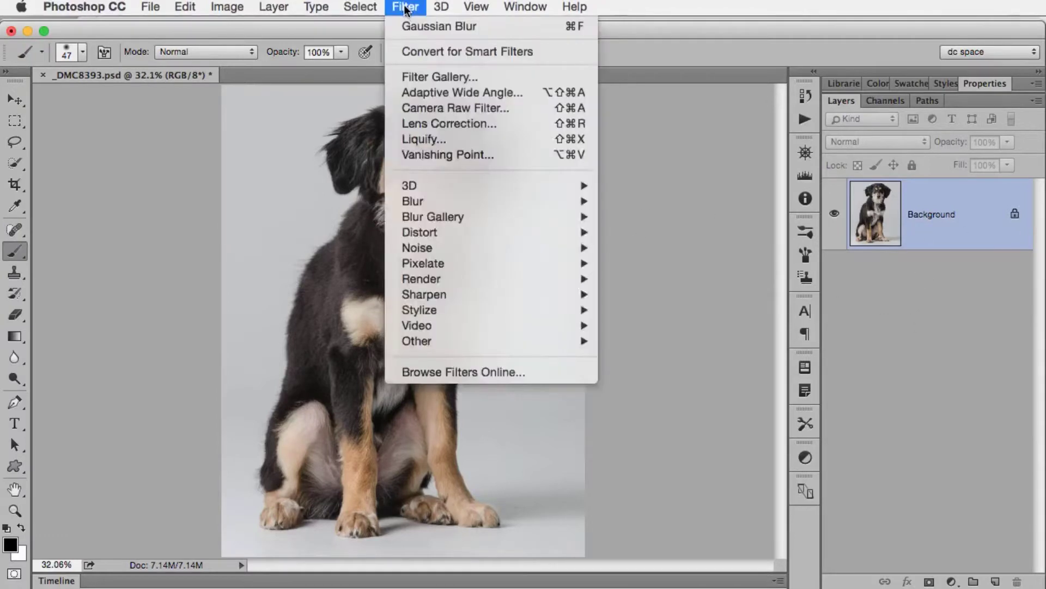
mouse_move(424, 187)
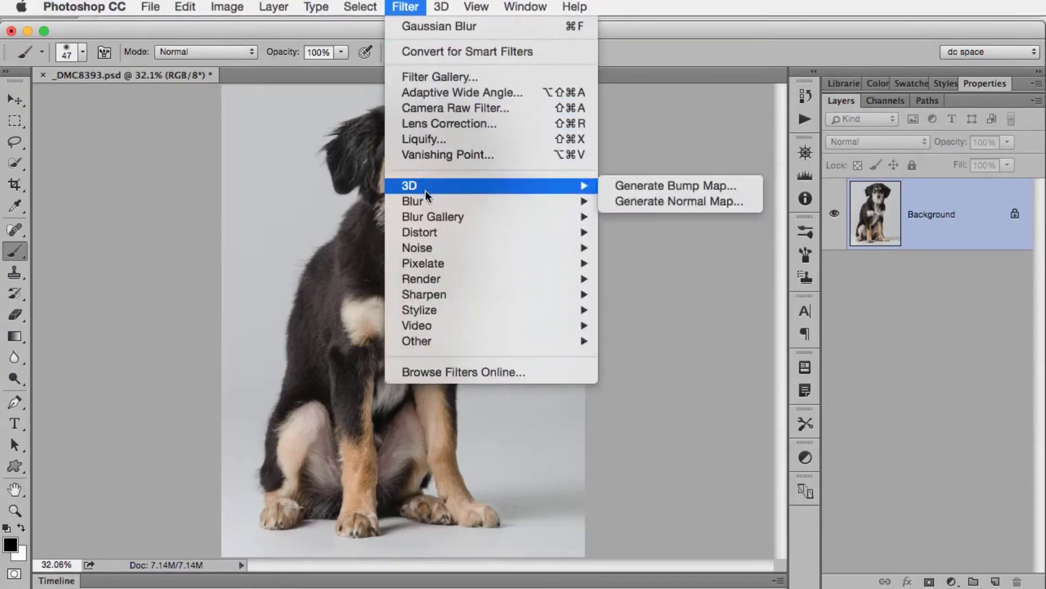
left_click(678, 263)
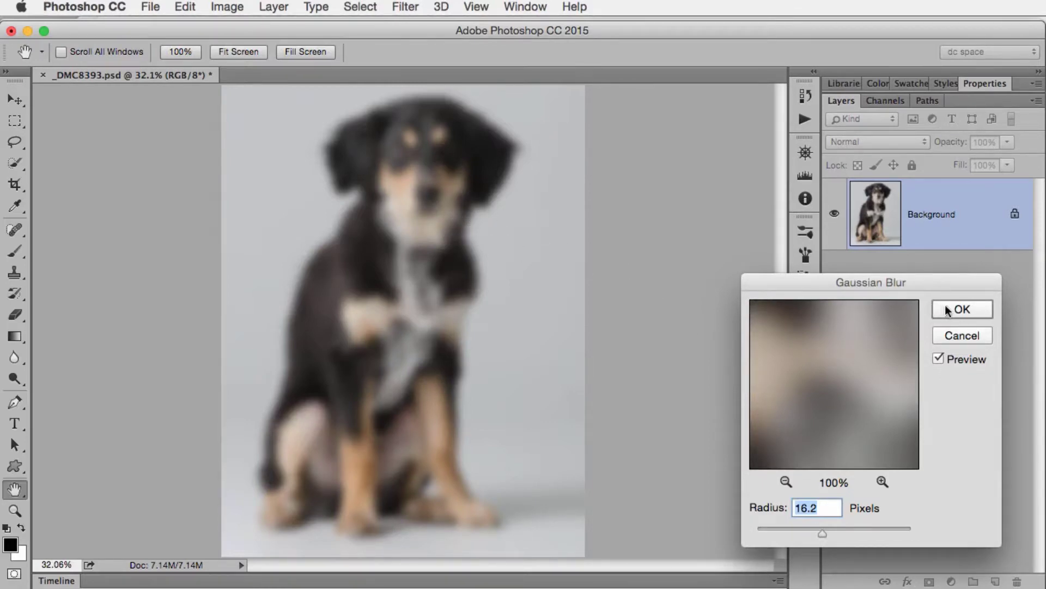
left_click(962, 310)
key("b")
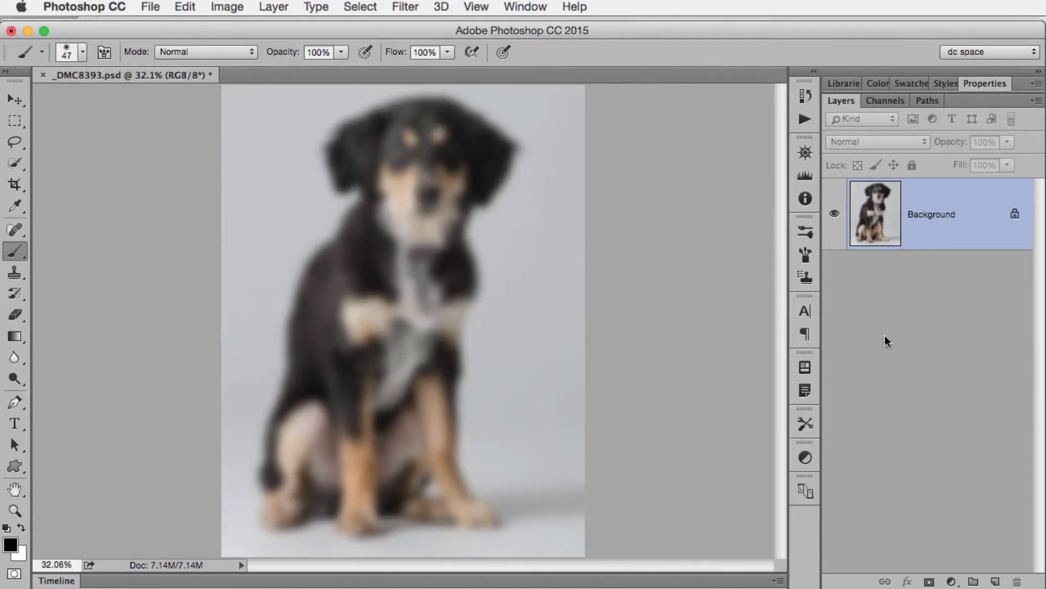
key("super+z")
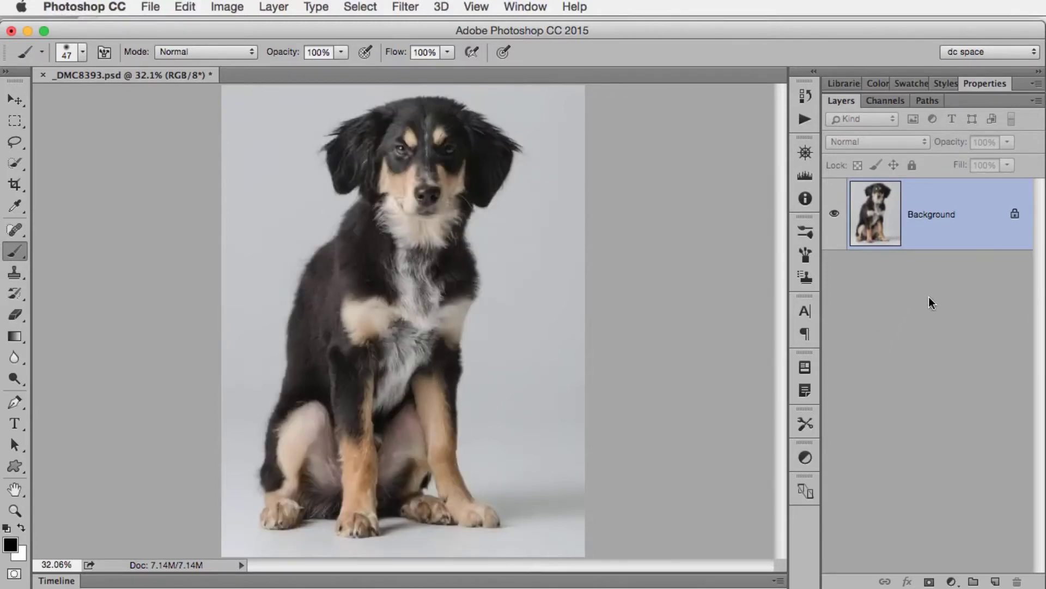
- Convert the dog photo's Background layer for smart filters and apply a Gaussian Blur with a 48.7-pixel radius
left_click(407, 6)
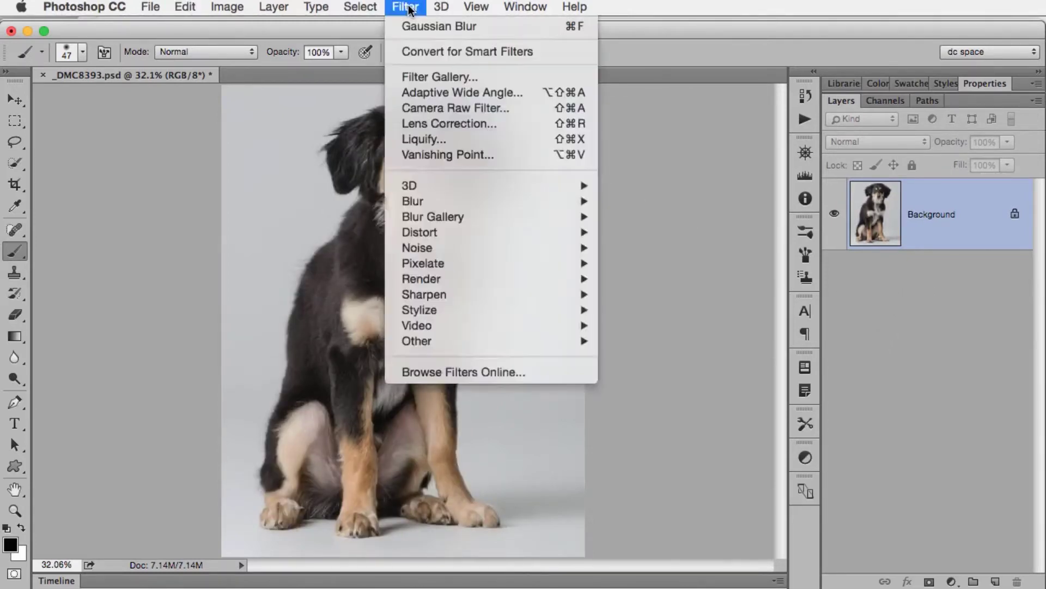
left_click(429, 51)
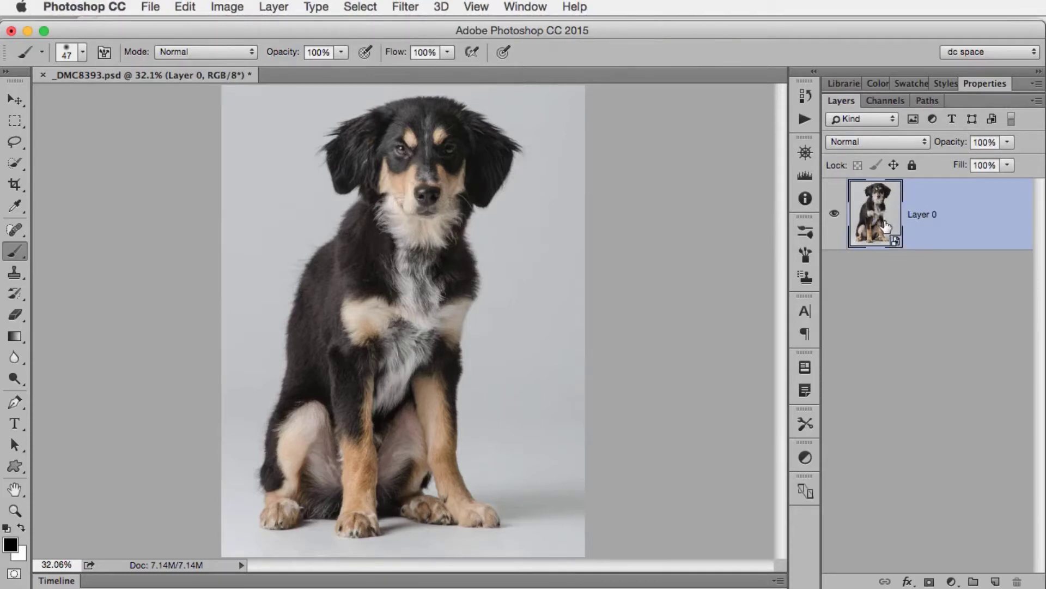
left_click(406, 6)
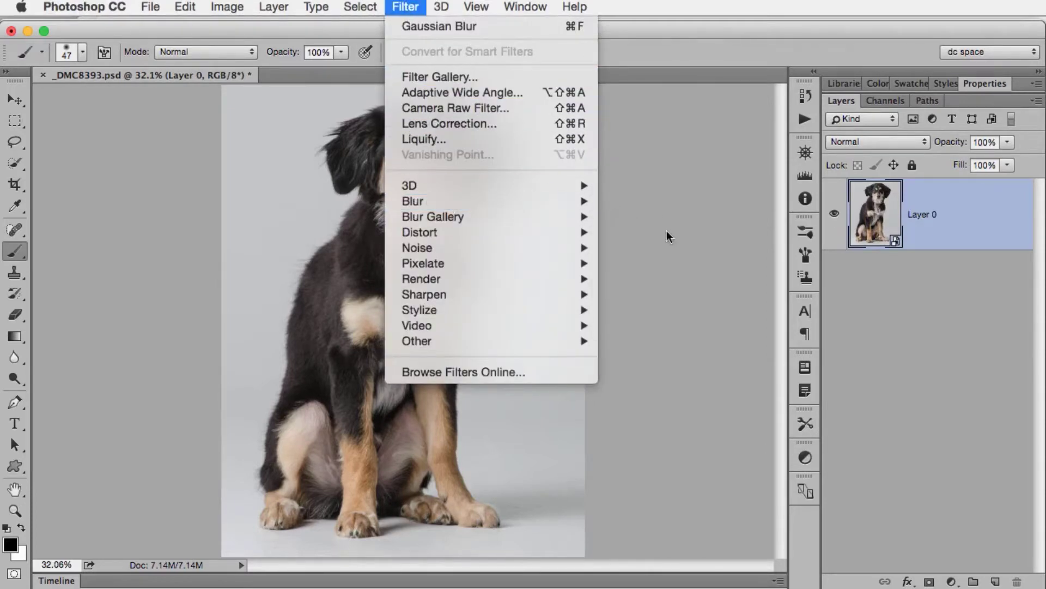
mouse_move(582, 203)
left_click(679, 261)
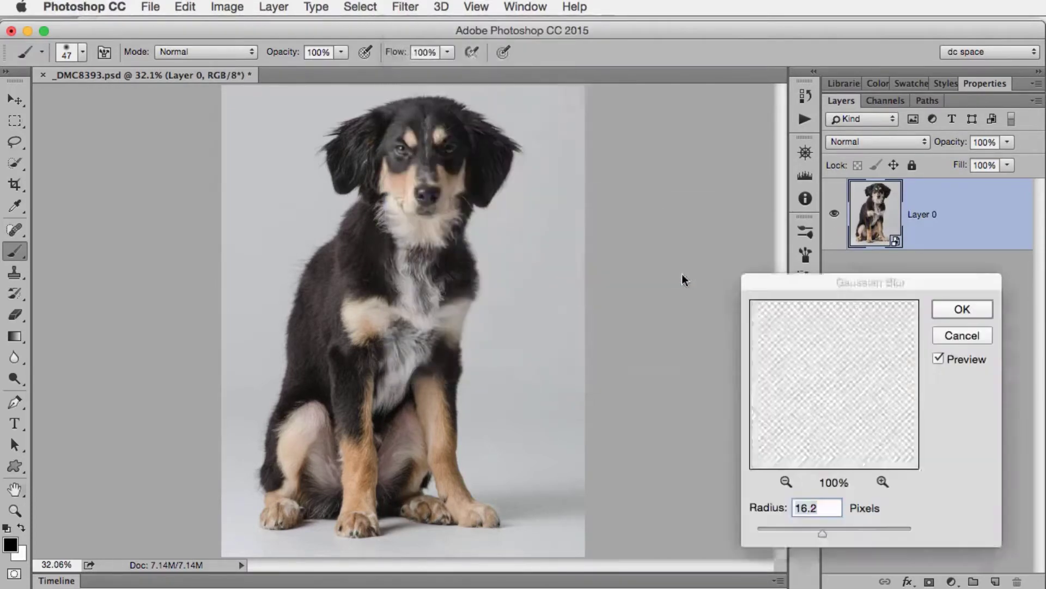
left_click_drag(824, 530, 842, 532)
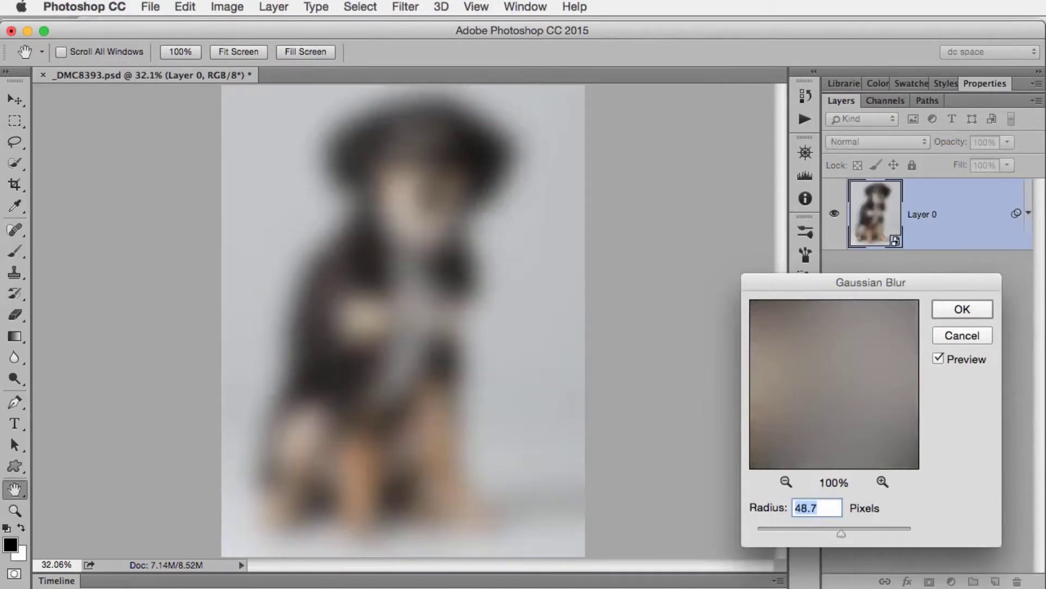
left_click(948, 316)
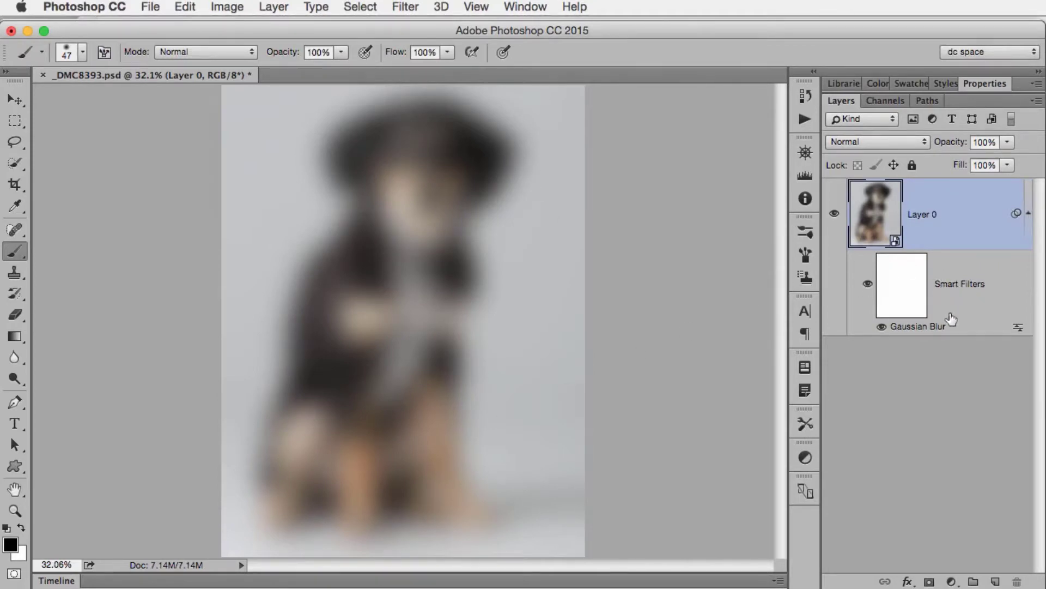
- Toggle the visibility of the Gaussian Blur smart filter to compare the dog photo with and without it
left_click(882, 328)
left_click(878, 329)
left_click(882, 329)
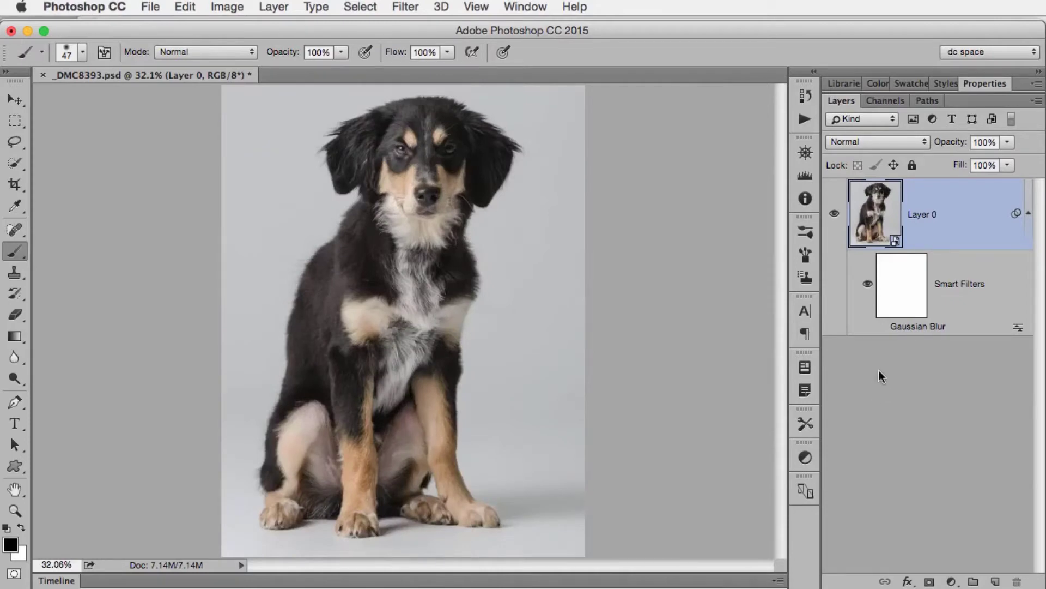
left_click(882, 328)
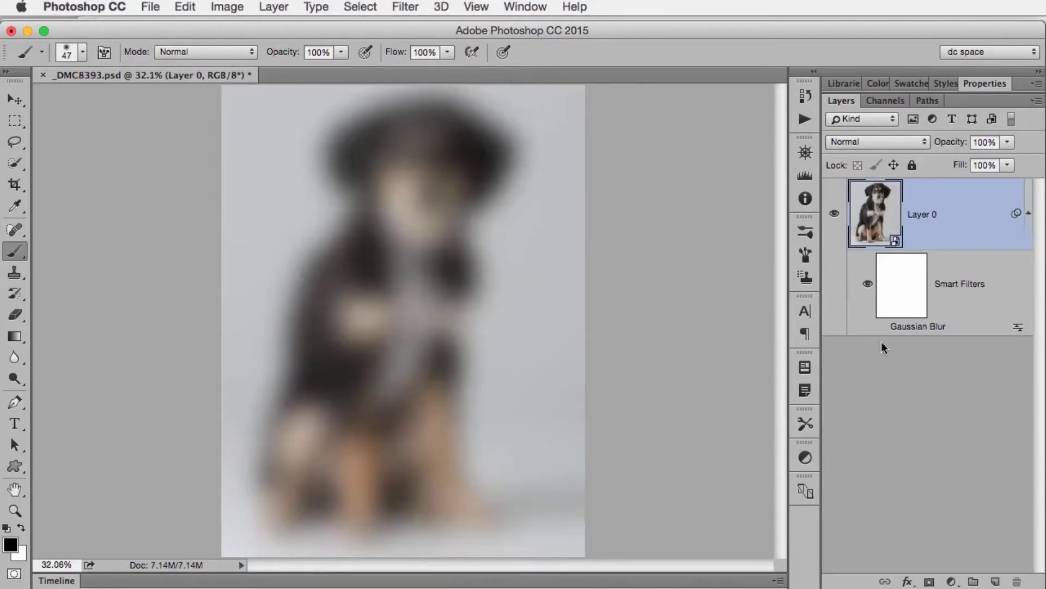
- Turn the Gaussian Blur smart filter back on and set its radius to 10.1 pixels
left_click(881, 329)
left_click(882, 329)
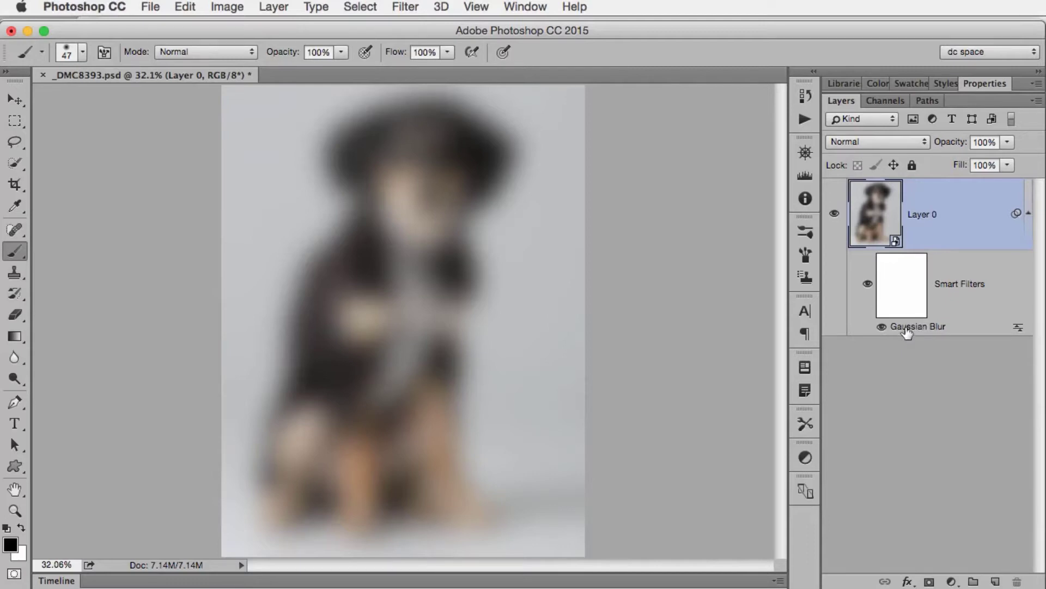
double_click(907, 329)
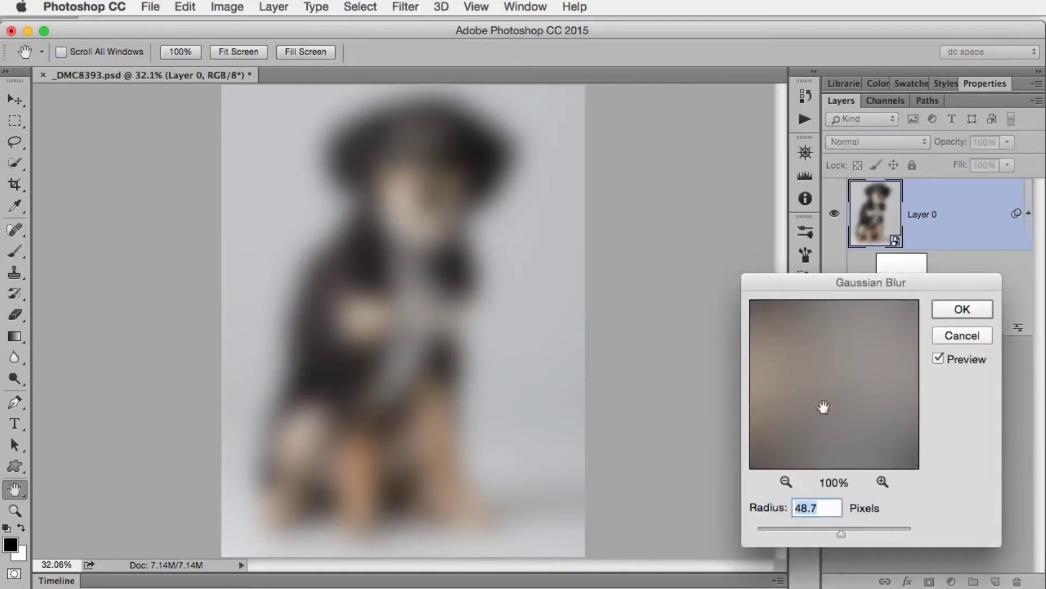
left_click(788, 529)
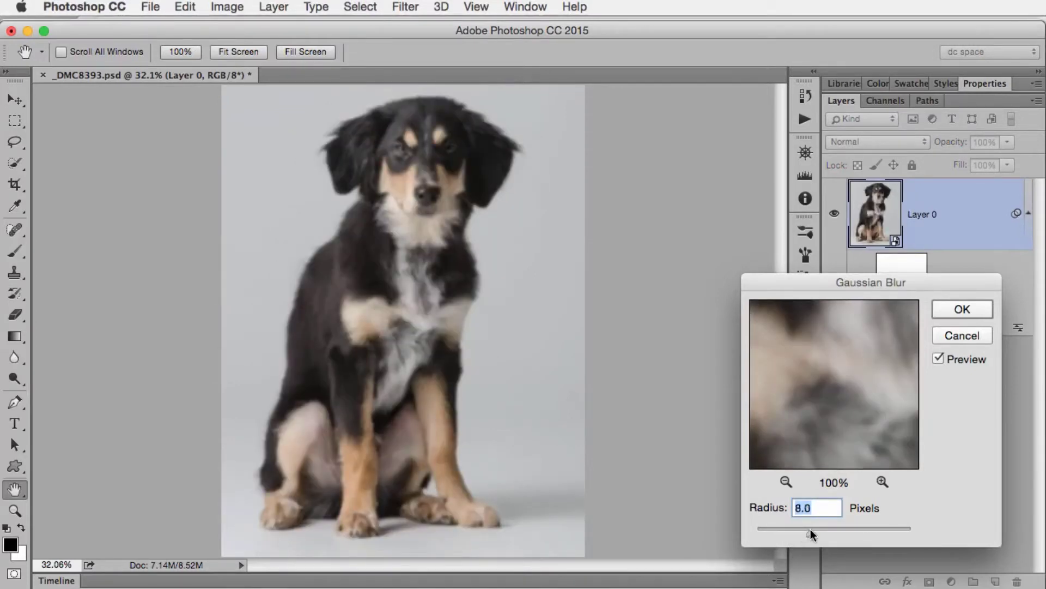
left_click_drag(817, 528, 819, 529)
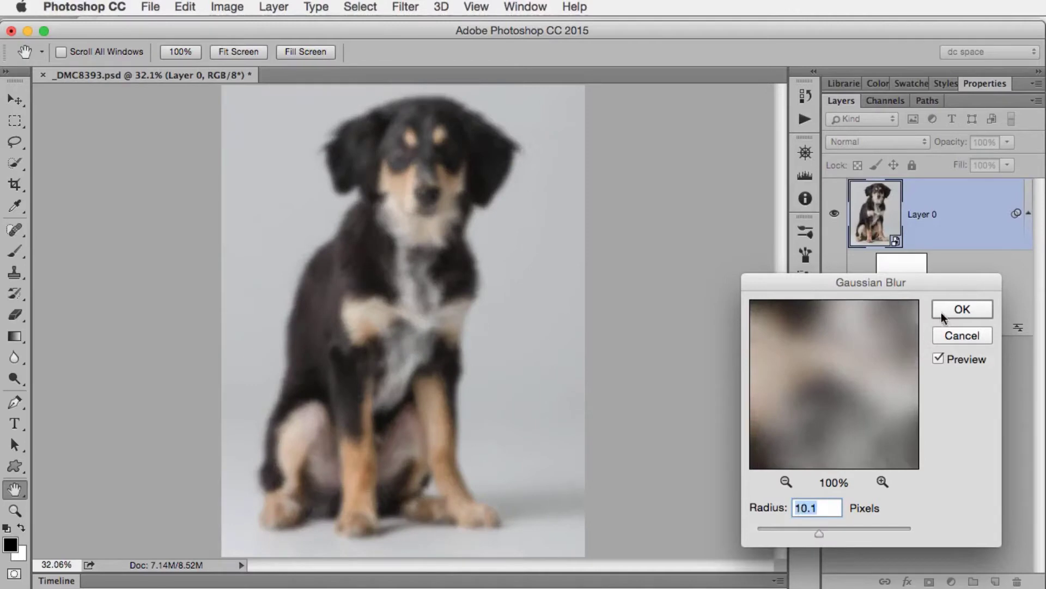
left_click(941, 311)
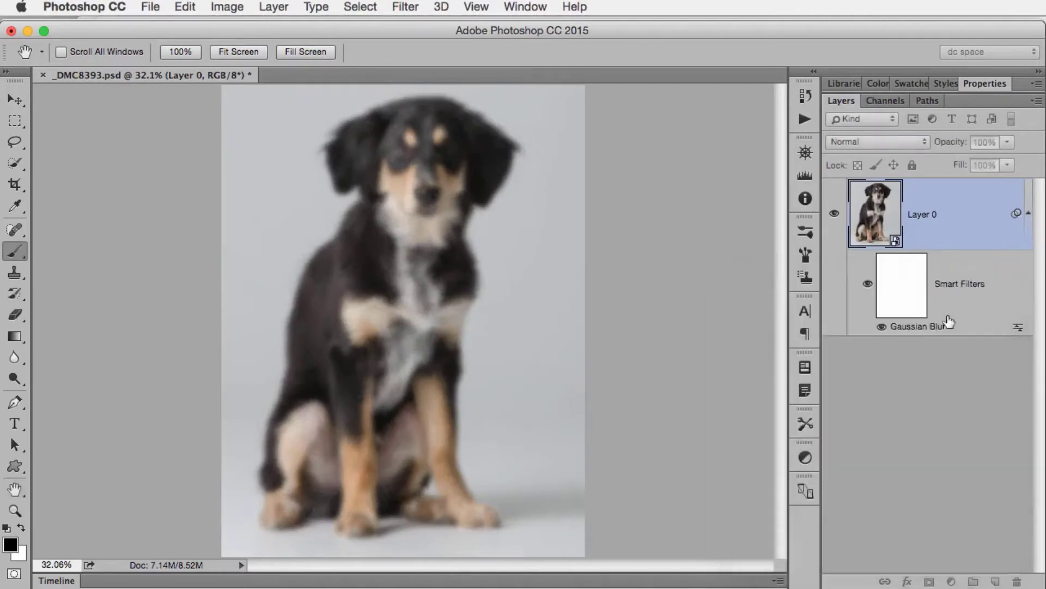
- Paint black over the dog's face on the smart filter mask to remove the blur there
left_click(905, 279)
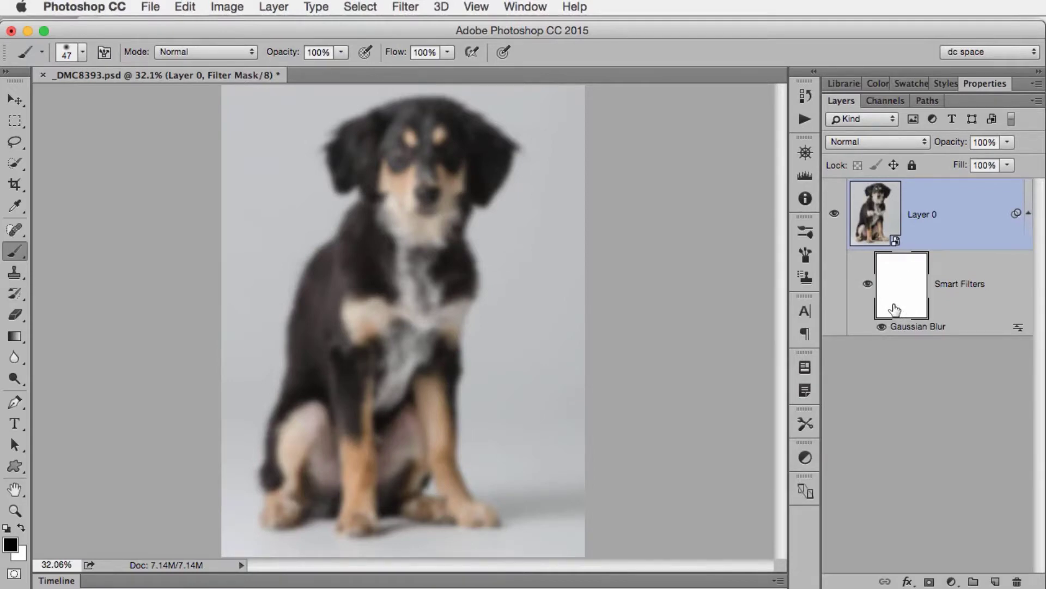
key("super+1")
key("space")
left_click_drag(535, 215, 518, 505)
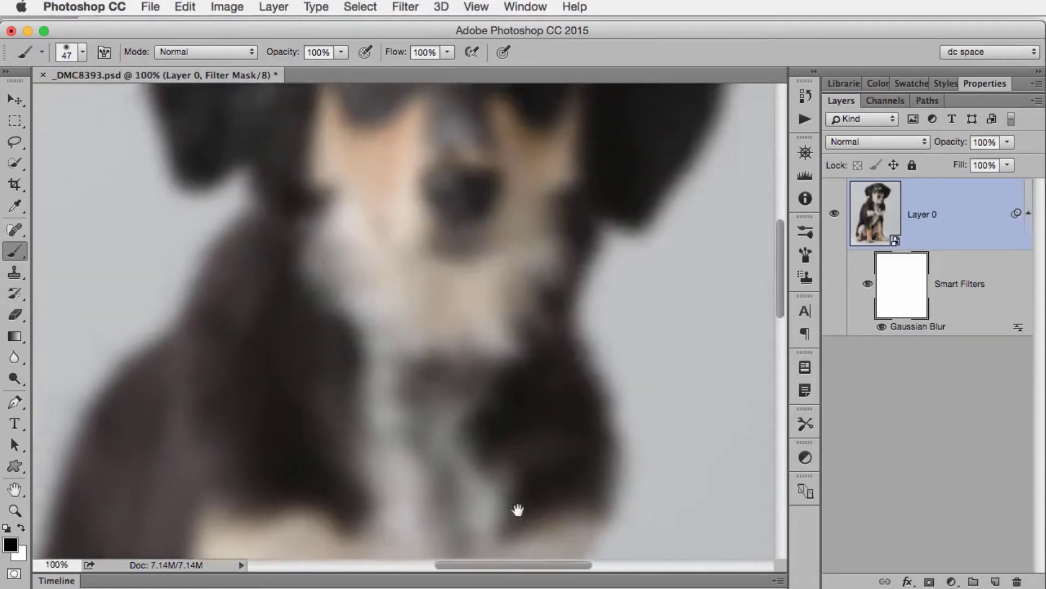
left_click_drag(507, 347, 512, 472)
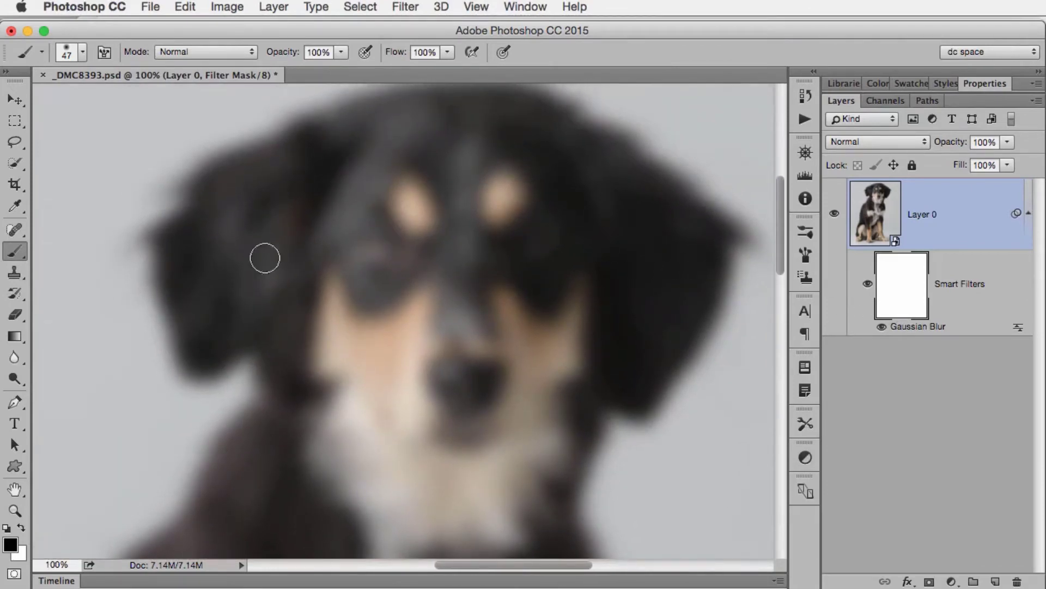
mouse_move(423, 271)
left_mouse_down()
mouse_move(366, 254)
mouse_move(536, 233)
mouse_move(538, 250)
mouse_move(501, 270)
mouse_move(445, 214)
mouse_move(400, 206)
mouse_move(453, 372)
mouse_move(502, 346)
mouse_move(513, 360)
mouse_move(491, 365)
mouse_move(445, 279)
mouse_move(407, 346)
mouse_move(388, 354)
mouse_move(419, 397)
mouse_move(504, 430)
mouse_move(454, 432)
mouse_move(434, 454)
mouse_move(562, 351)
mouse_move(514, 411)
mouse_move(578, 274)
mouse_move(518, 195)
mouse_move(392, 190)
mouse_move(412, 172)
mouse_move(541, 171)
mouse_move(432, 143)
mouse_move(335, 245)
mouse_move(380, 375)
mouse_move(375, 408)
mouse_move(343, 347)
mouse_move(326, 267)
mouse_move(361, 401)
left_mouse_up()
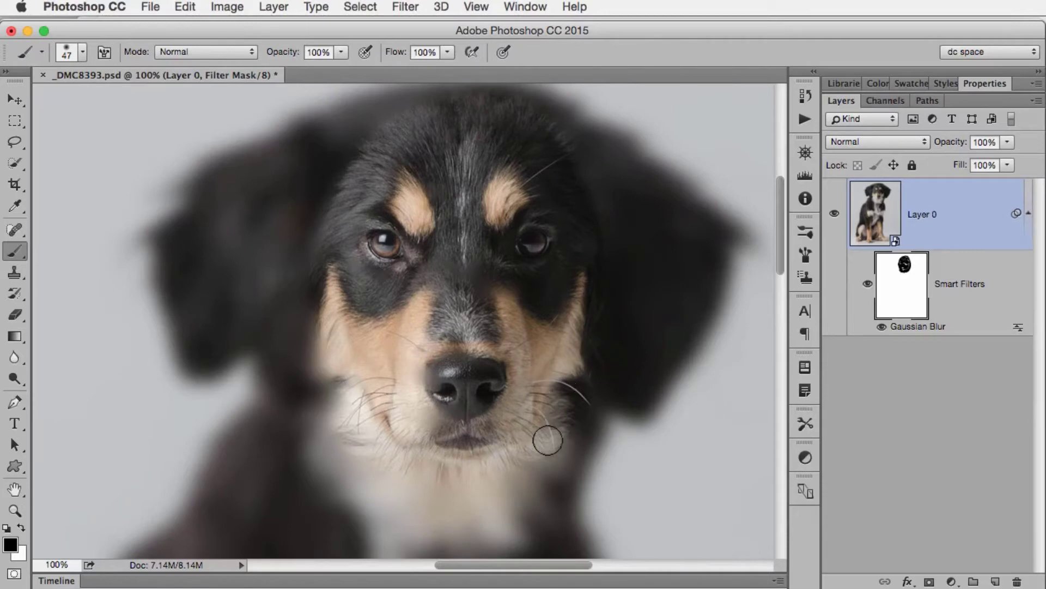
- Set the masked Gaussian Blur smart filter's radius to 2.7 pixels
double_click(909, 327)
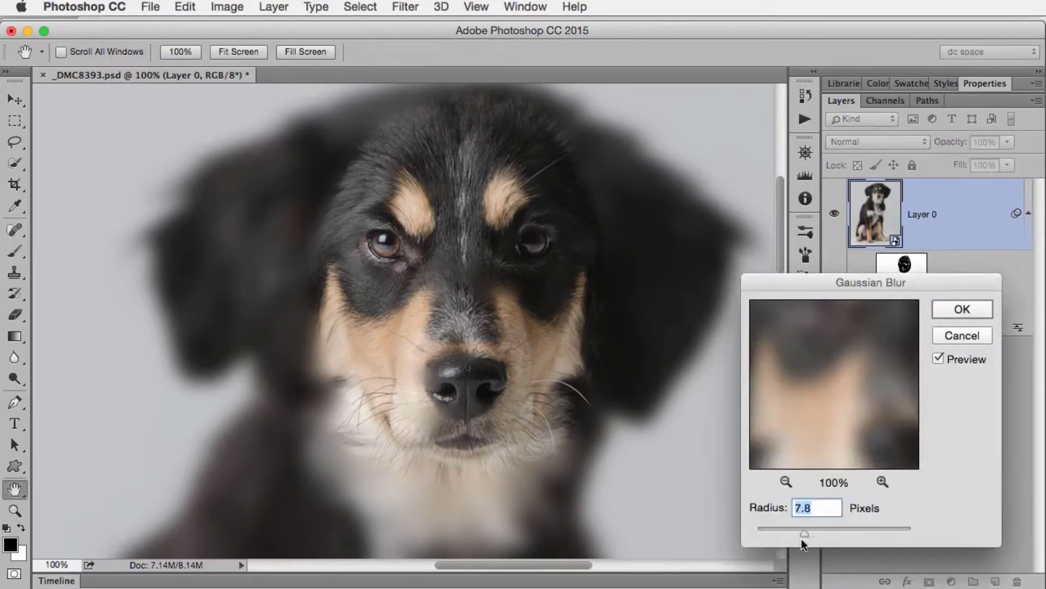
left_click_drag(785, 542, 780, 539)
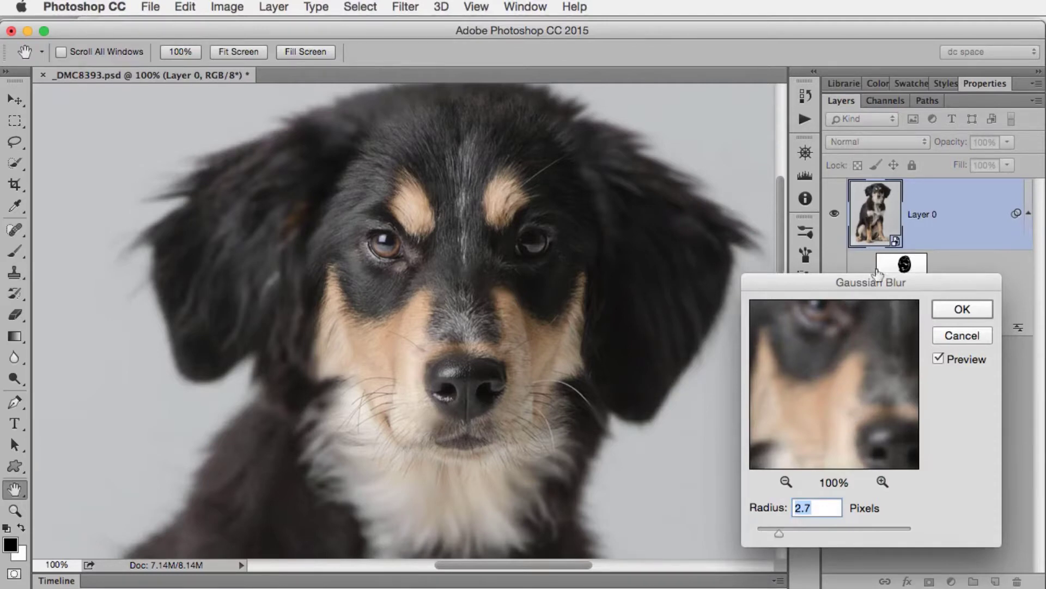
left_click(960, 314)
- Try to paint with the Brush directly on the dog smart object, declining to rasterize it
key("b")
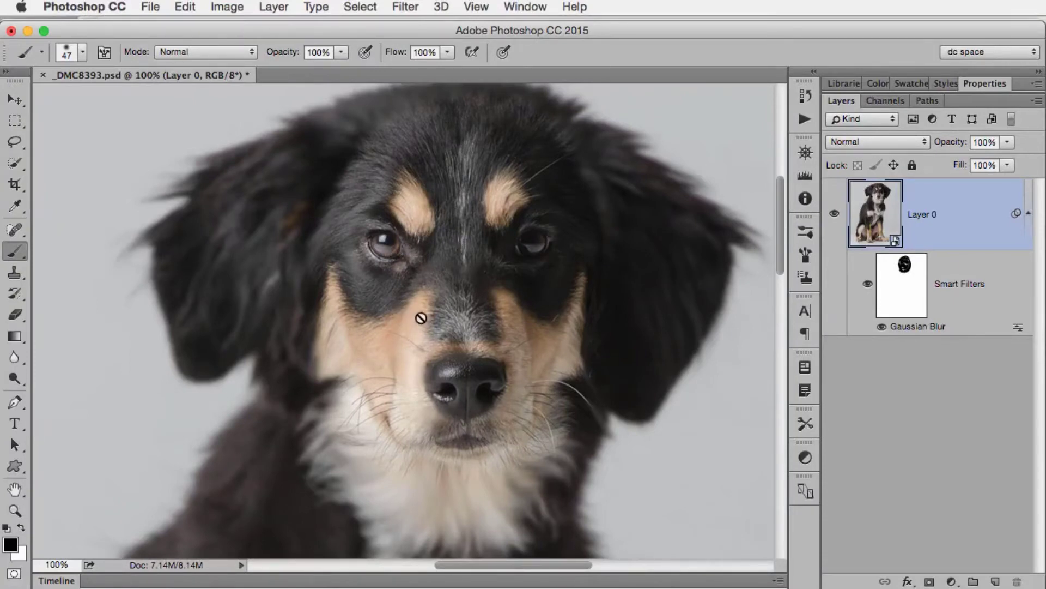
left_click(461, 292)
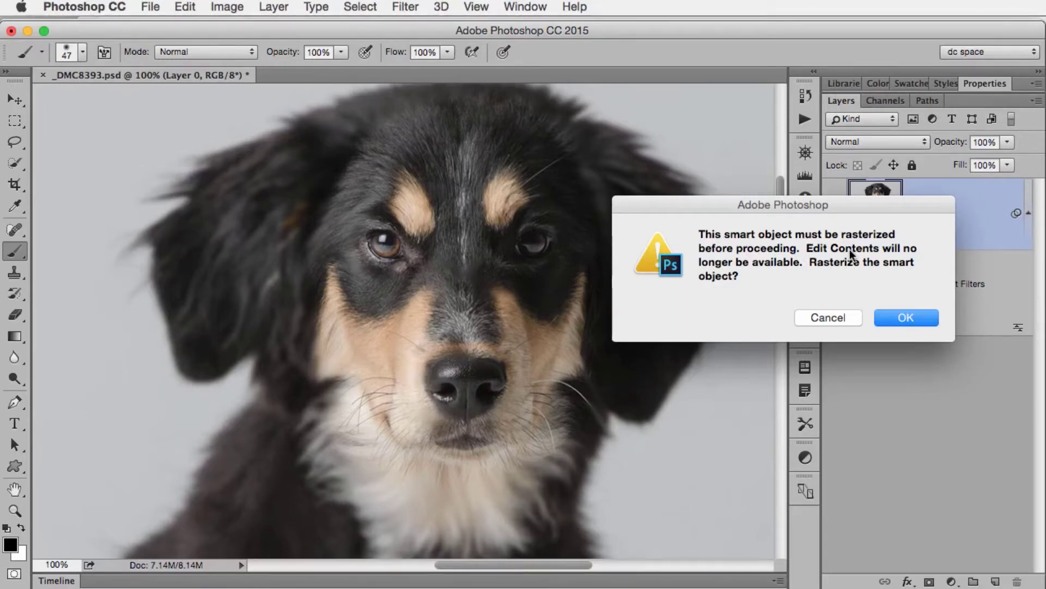
left_click(823, 317)
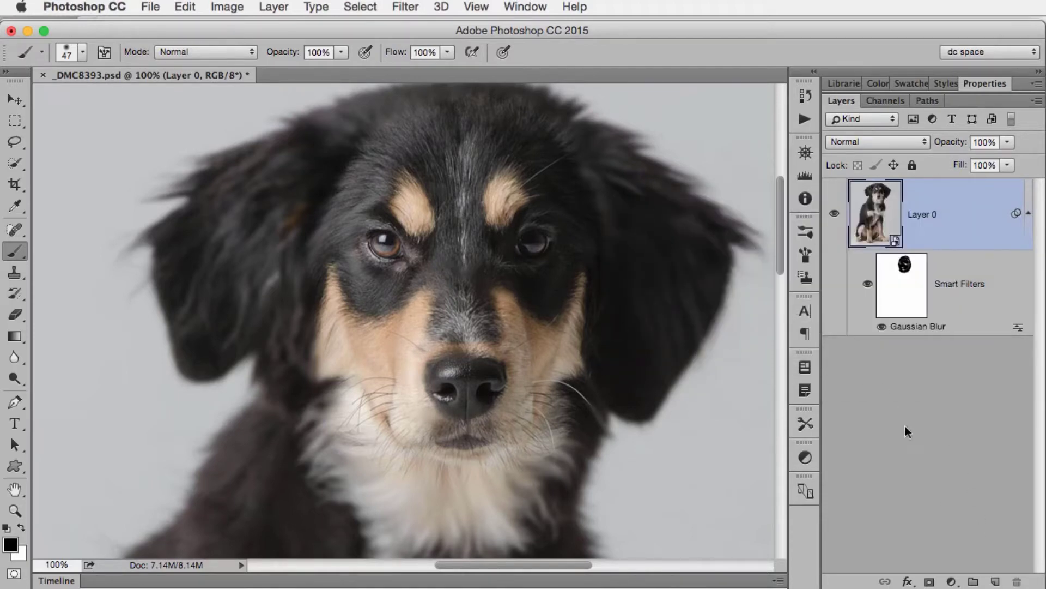
- Add an empty layer above the dog smart object and close the document without saving
left_click(996, 582)
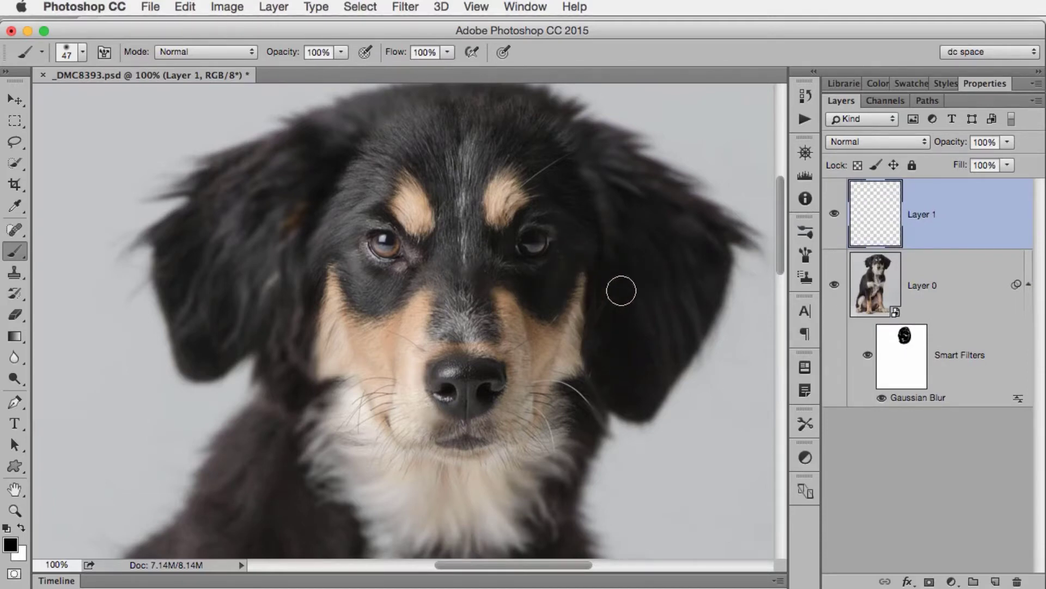
left_click(14, 234)
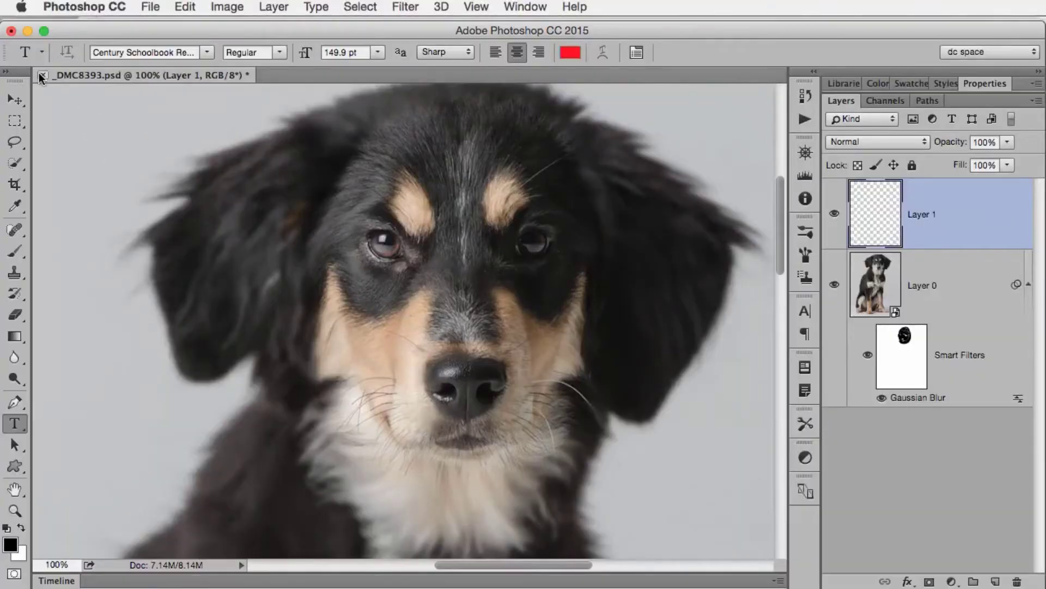
left_click(42, 76)
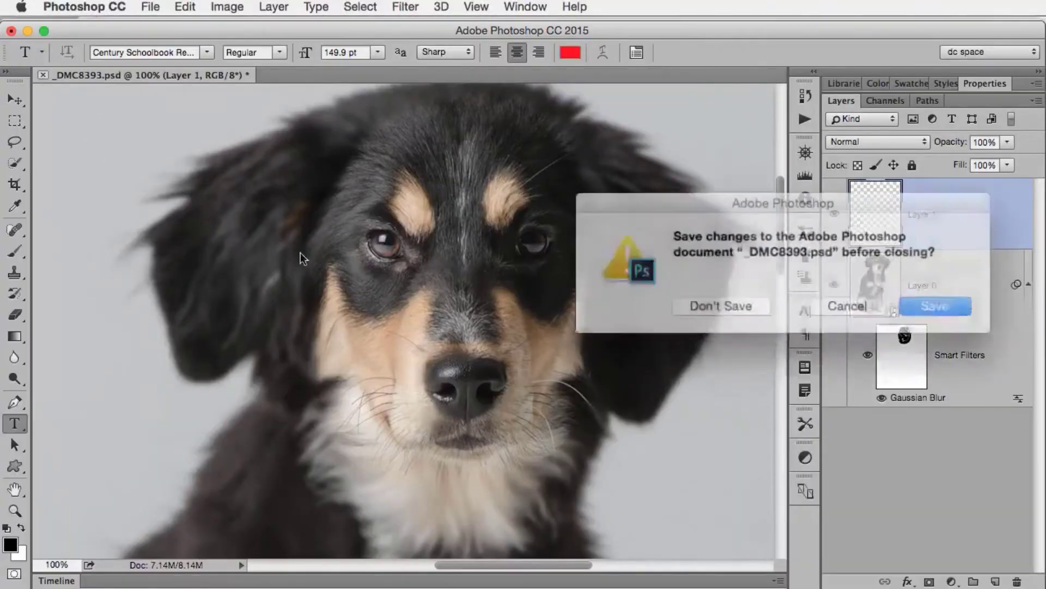
left_click(700, 300)
- Create a new document 800 pixels wide and 600 pixels high
key("super+n")
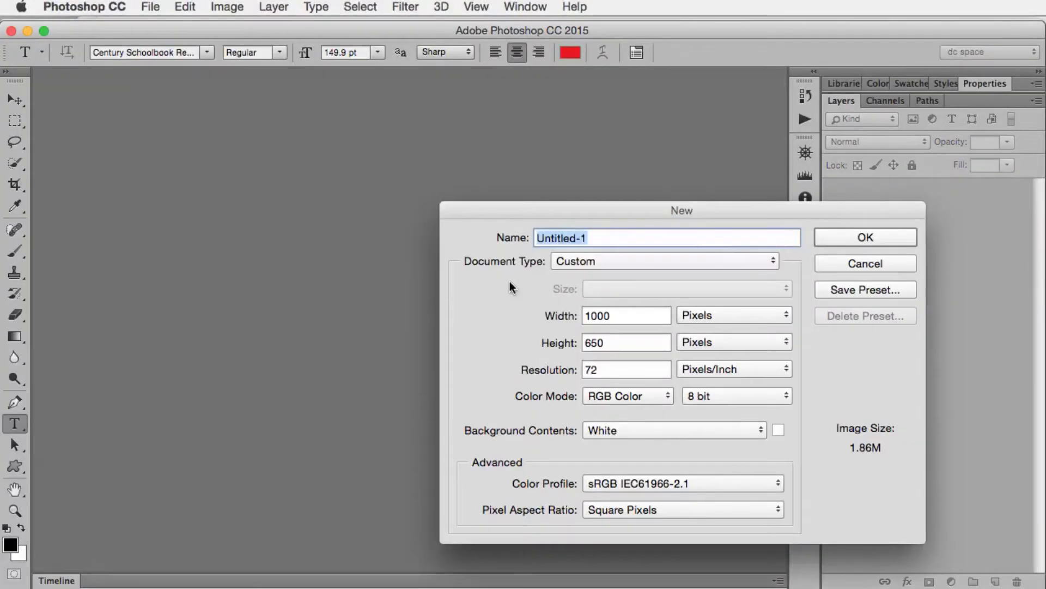
key("Tab")
type("800")
key("Tab")
type("600")
key("Return")
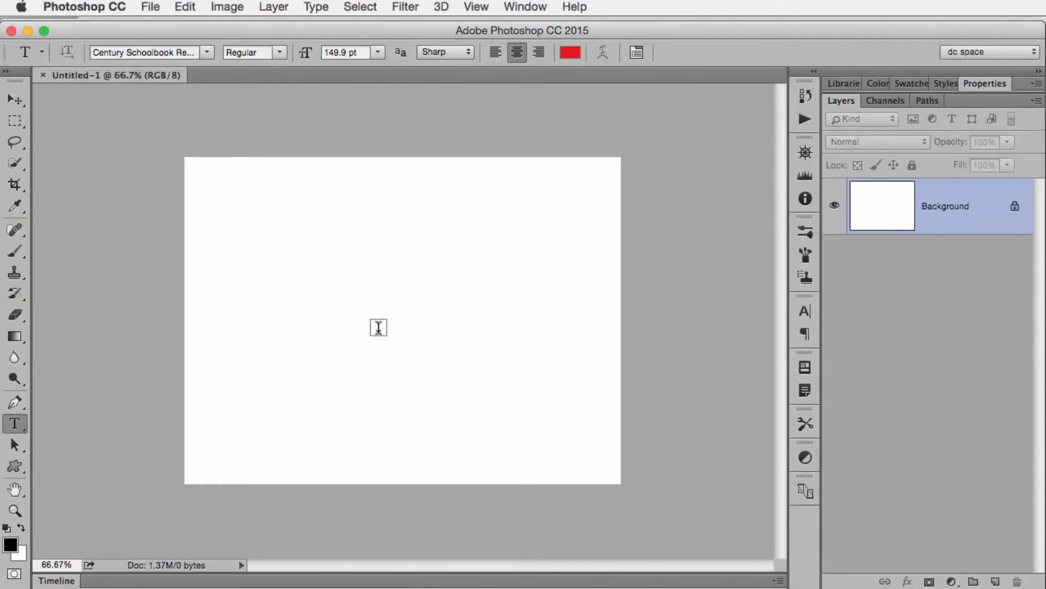
- Add the red text "textures" at 208.9 pt and position it near the centre of the canvas
left_click(379, 331)
type("textu")
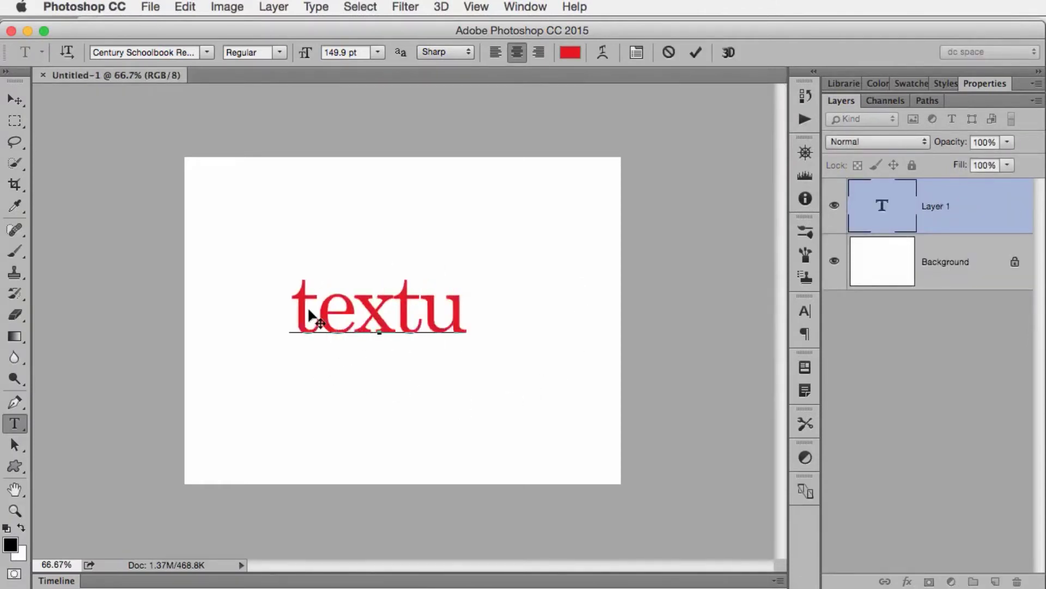
type("res")
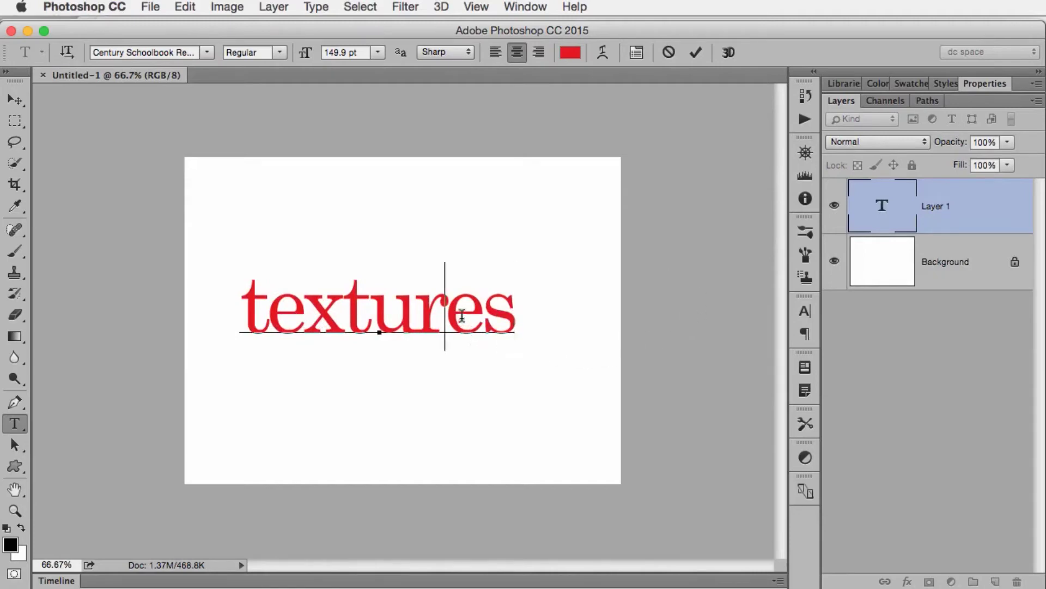
key("super+a")
left_click_drag(305, 57, 347, 68)
left_click(696, 52)
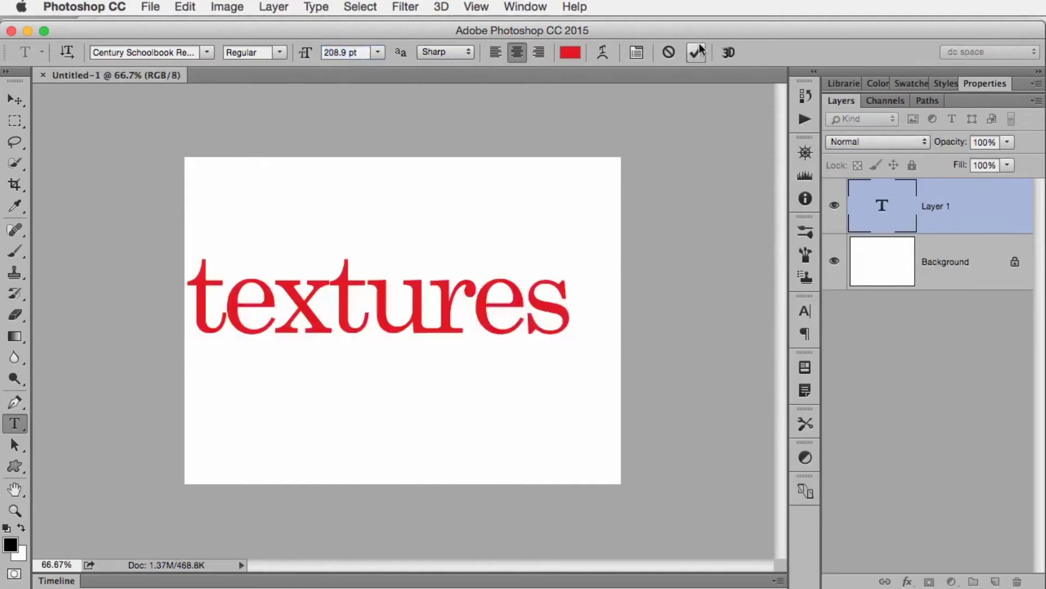
key("v")
left_click_drag(470, 333, 492, 348)
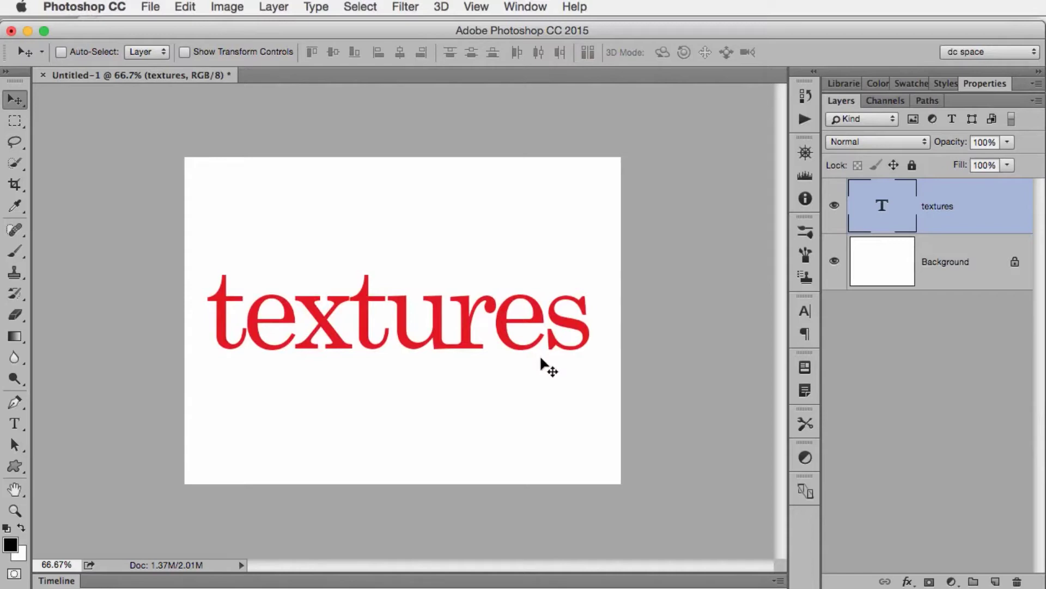
- Start the Filter Gallery on the textures type layer, converting the layer to a smart object
key("super+1")
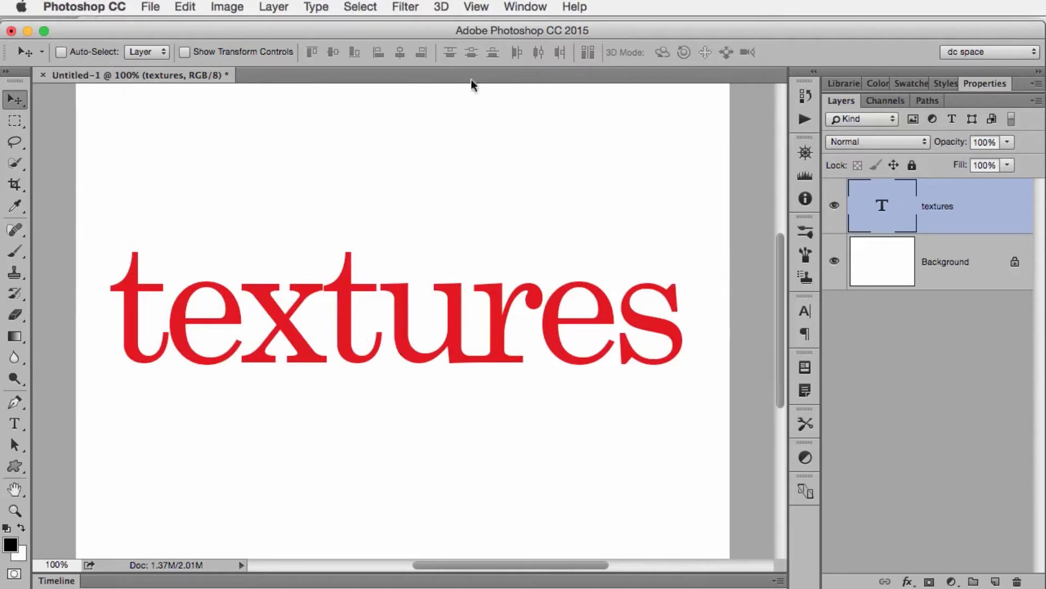
left_click(405, 7)
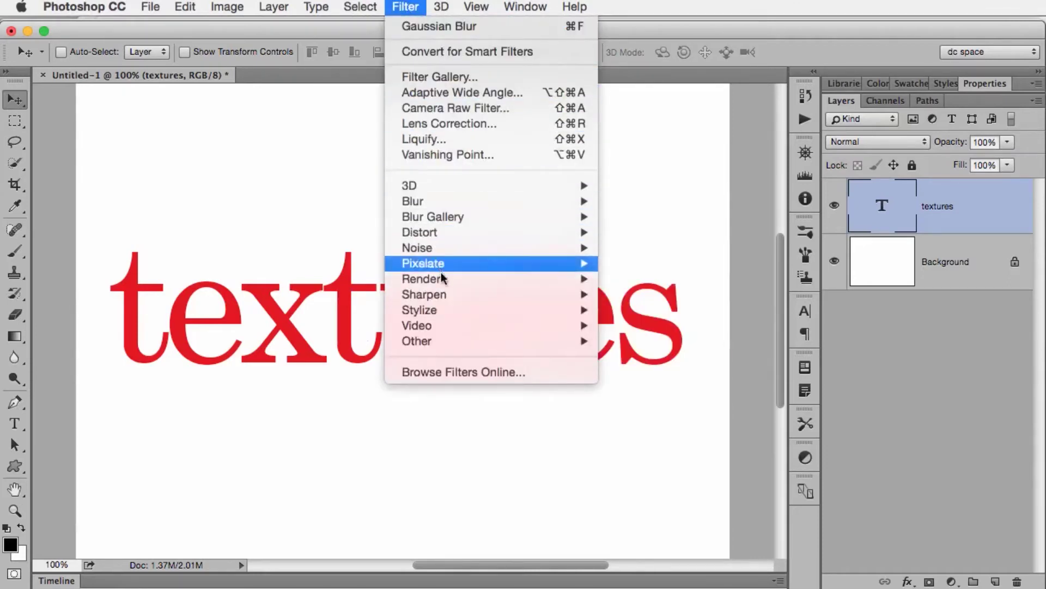
left_click(406, 5)
left_click(409, 2)
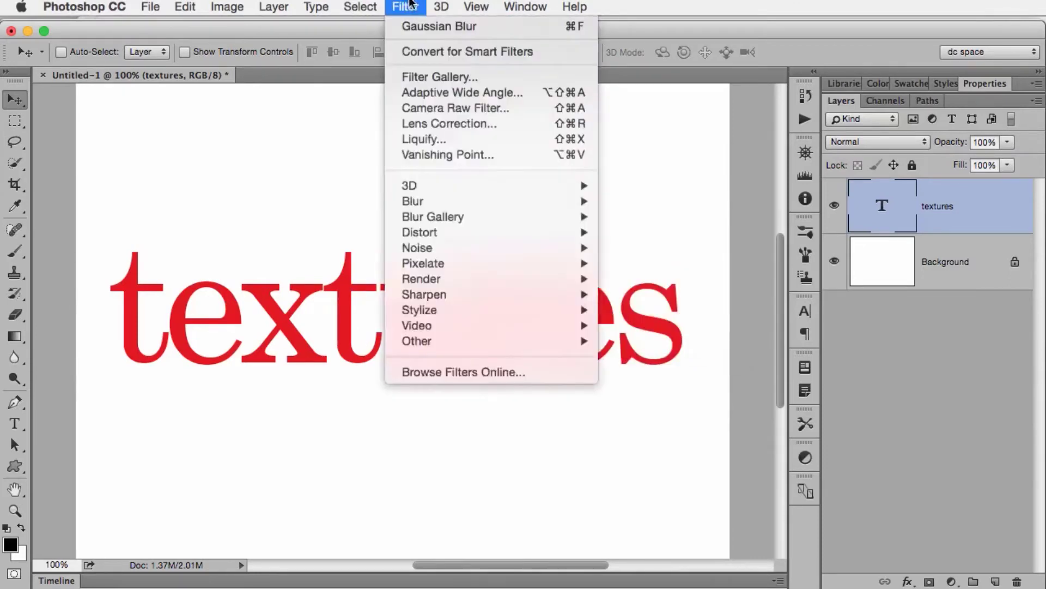
left_click(420, 77)
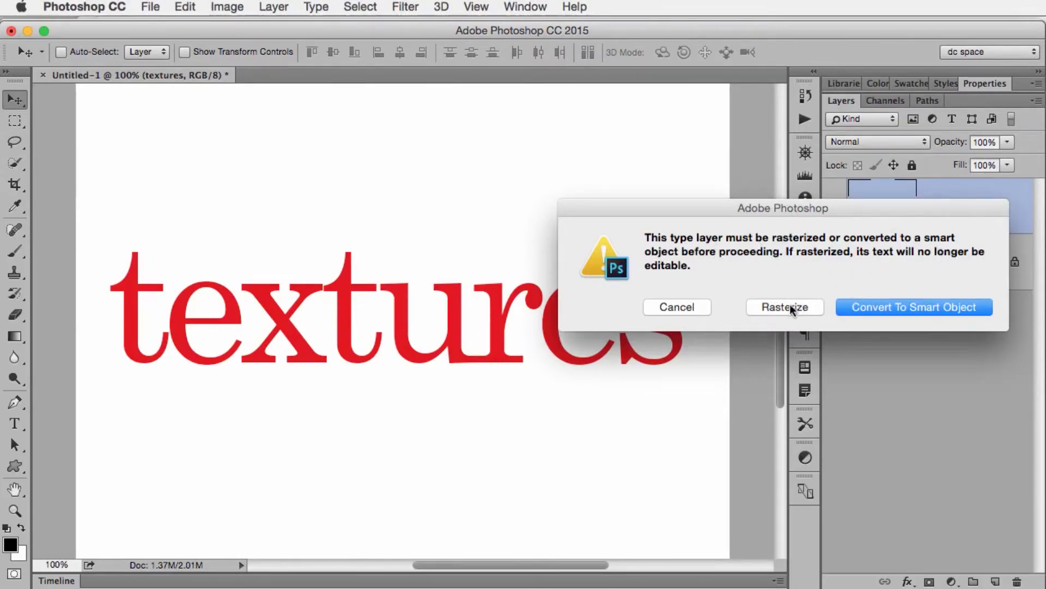
left_click(911, 307)
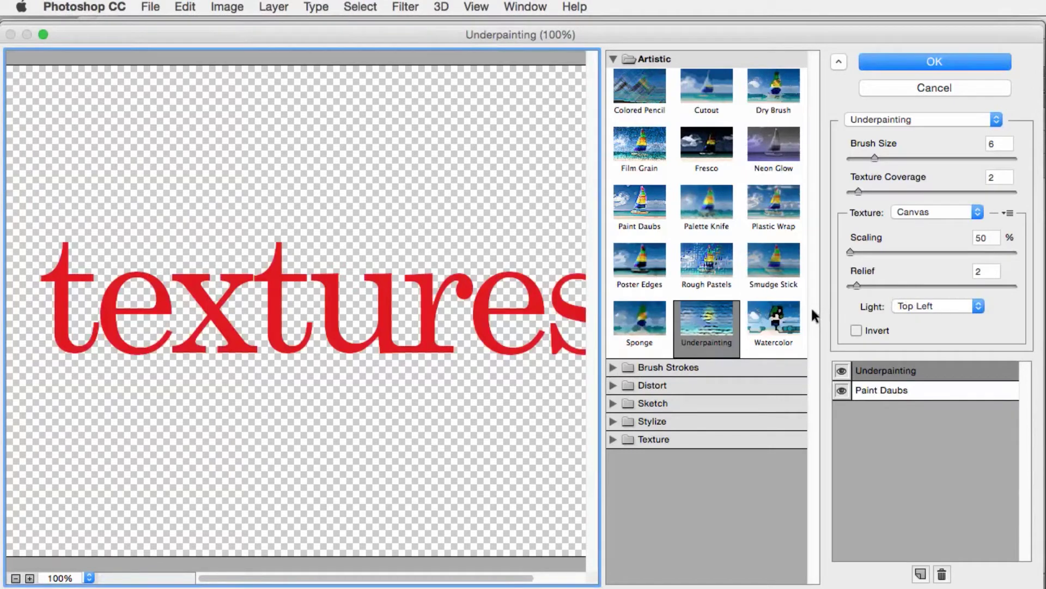
- Apply the Texturizer filter with the Canvas texture and a relief of 15 to the text
left_click(609, 60)
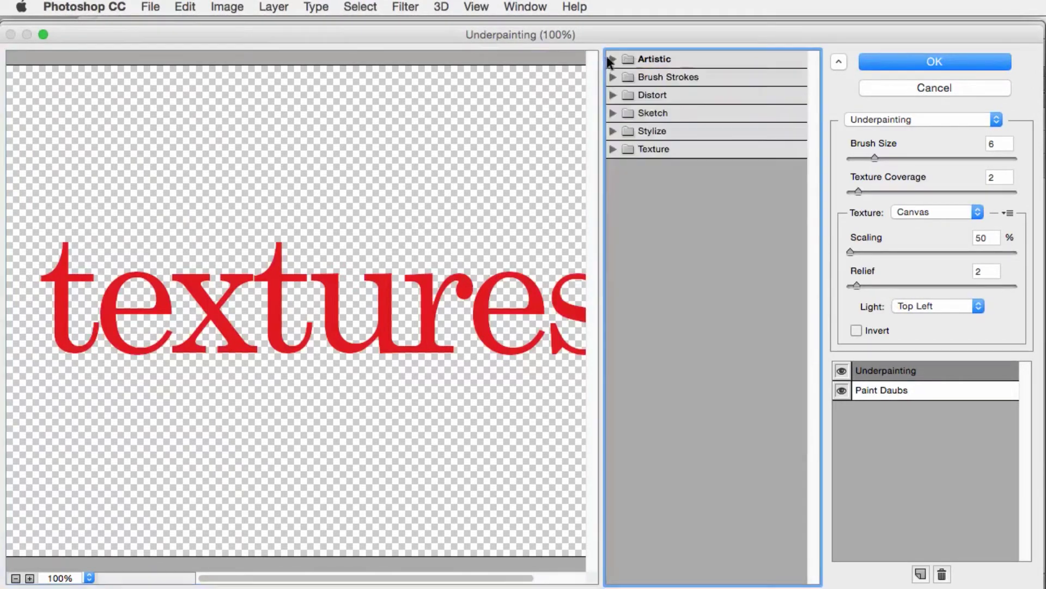
left_click(613, 150)
left_click(764, 252)
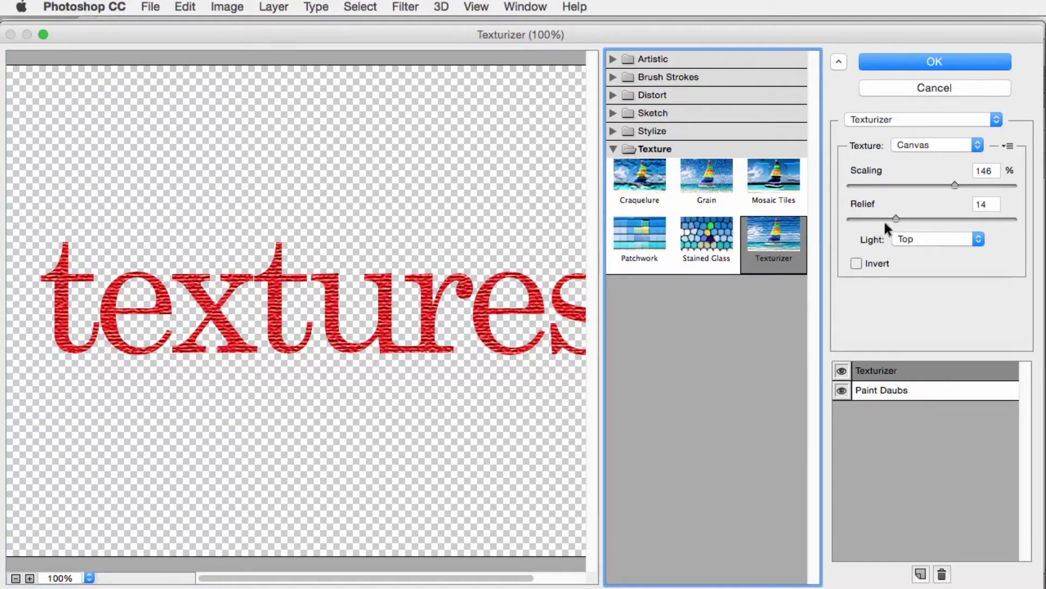
left_click_drag(897, 221, 900, 218)
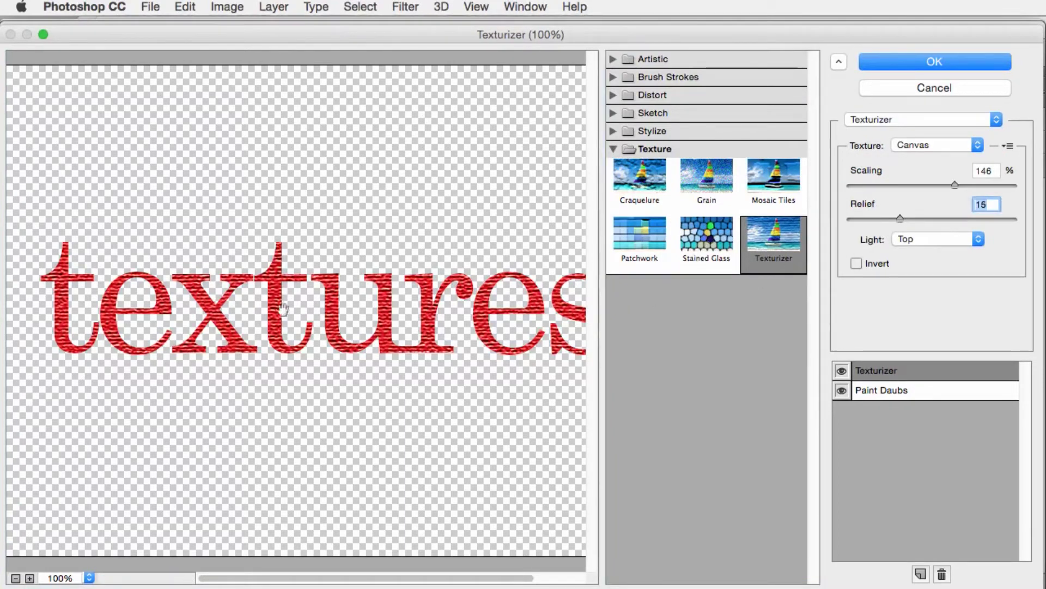
key("Return")
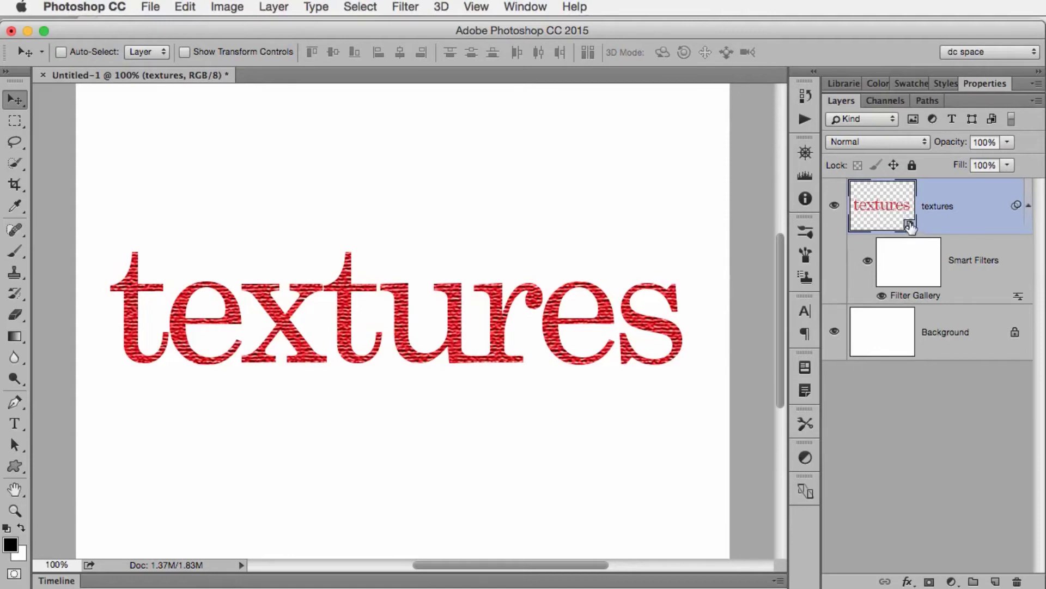
- Edit the textures smart object's contents so the text reads "texture", and save and close the contents document
double_click(881, 210)
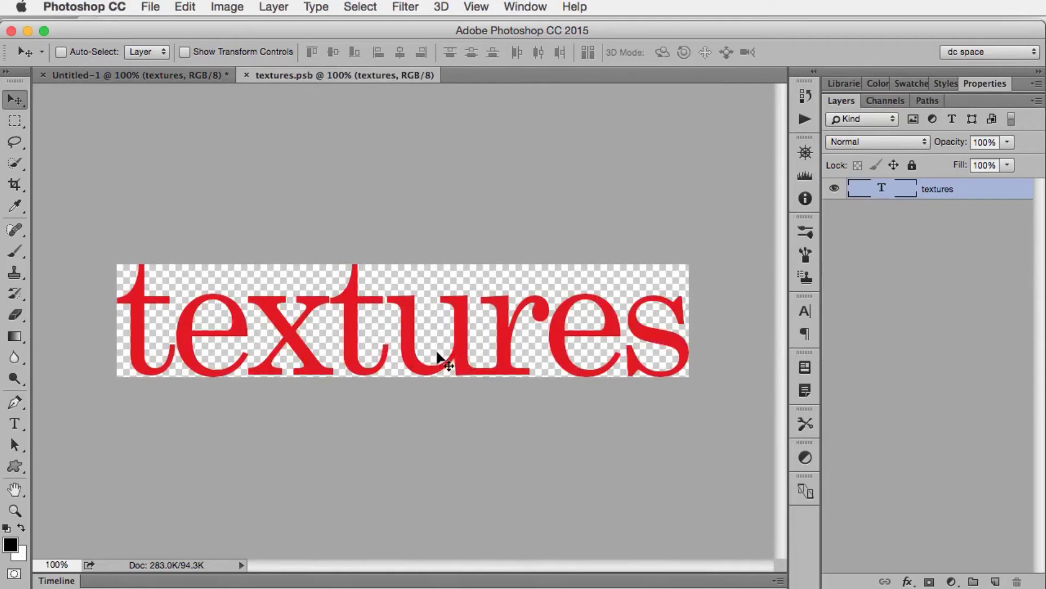
key("t")
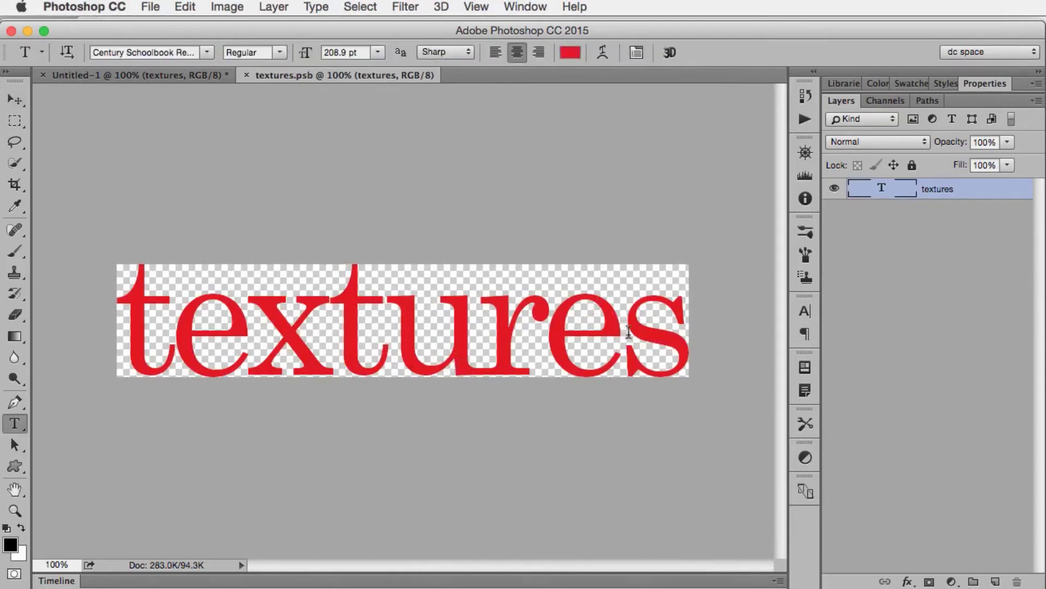
left_click_drag(623, 327, 686, 327)
key("BackSpace")
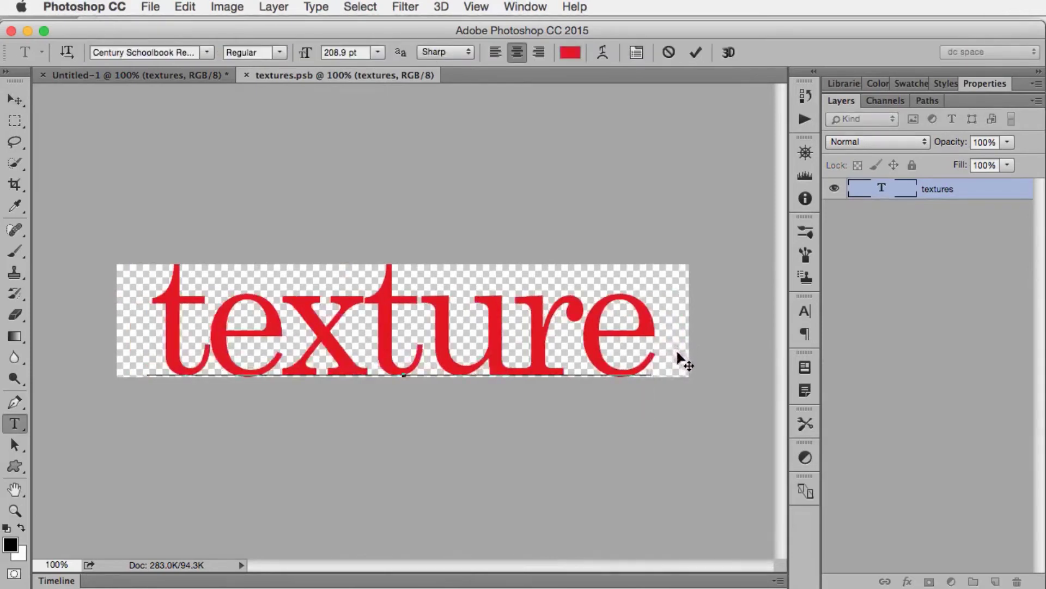
left_click(696, 53)
key("super+s")
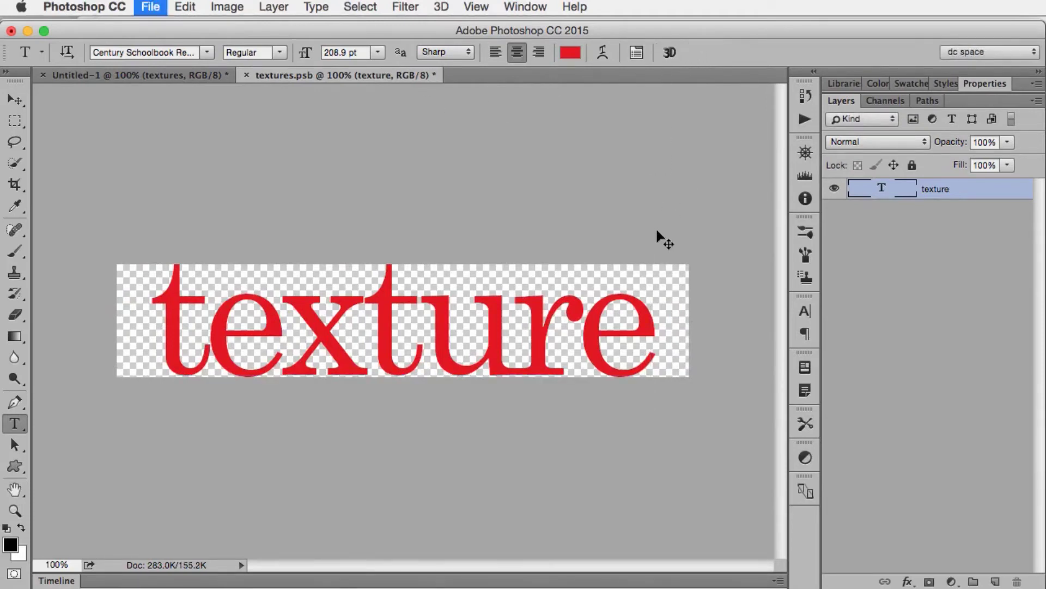
left_click(246, 75)
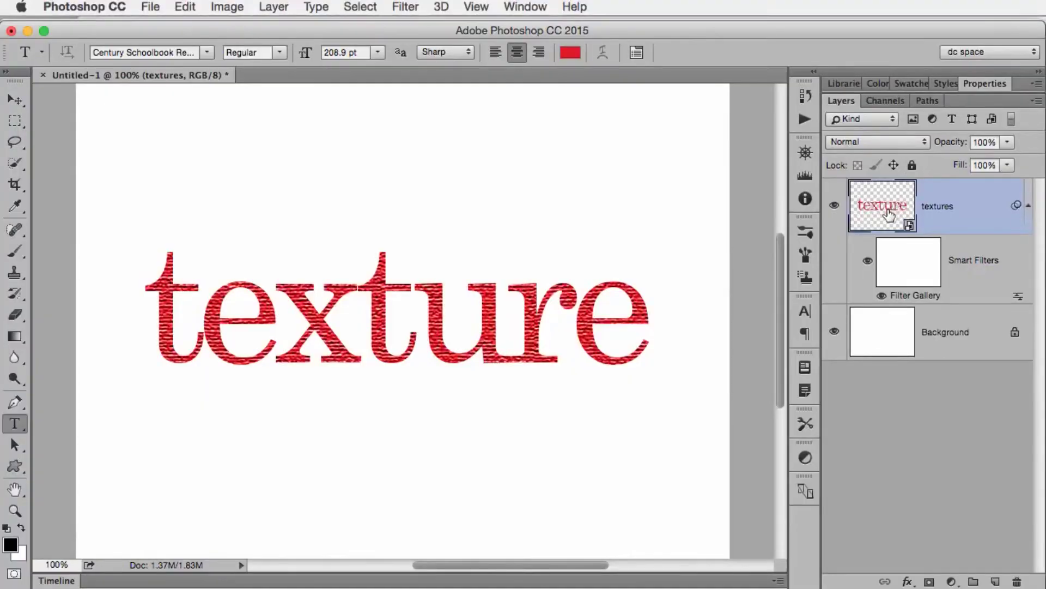
- Reopen the textures smart object's contents and recolour the whole word to the golden yellow d6b728
double_click(886, 209)
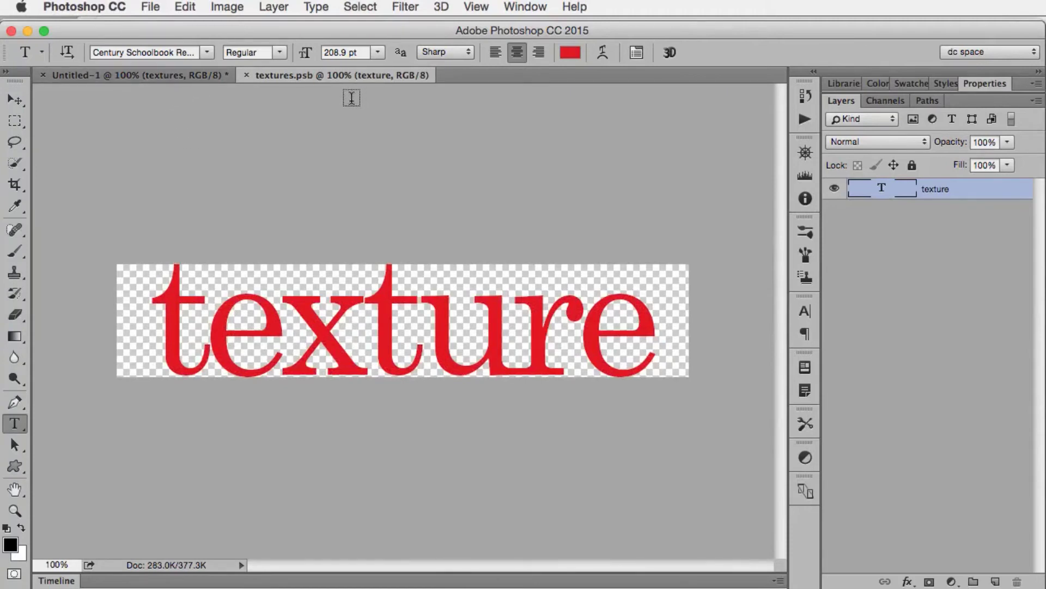
left_click_drag(168, 323, 703, 306)
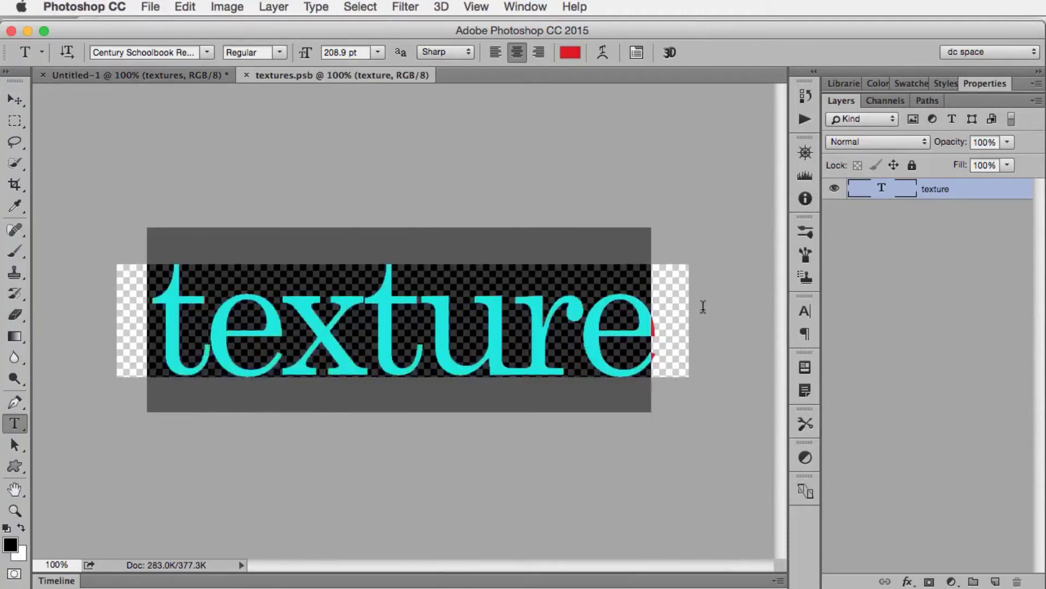
left_click(570, 52)
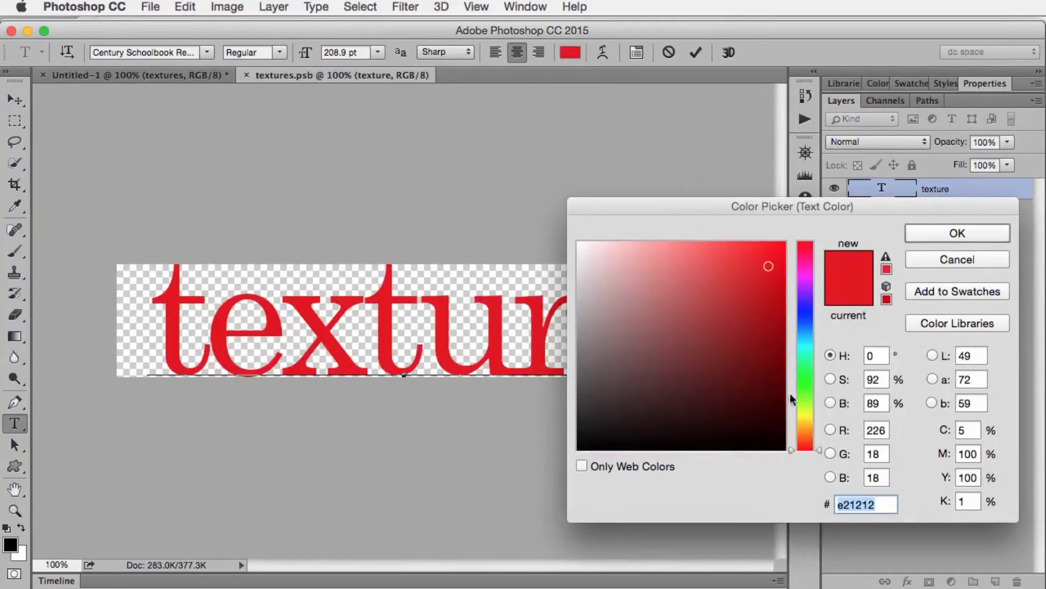
left_click(791, 409)
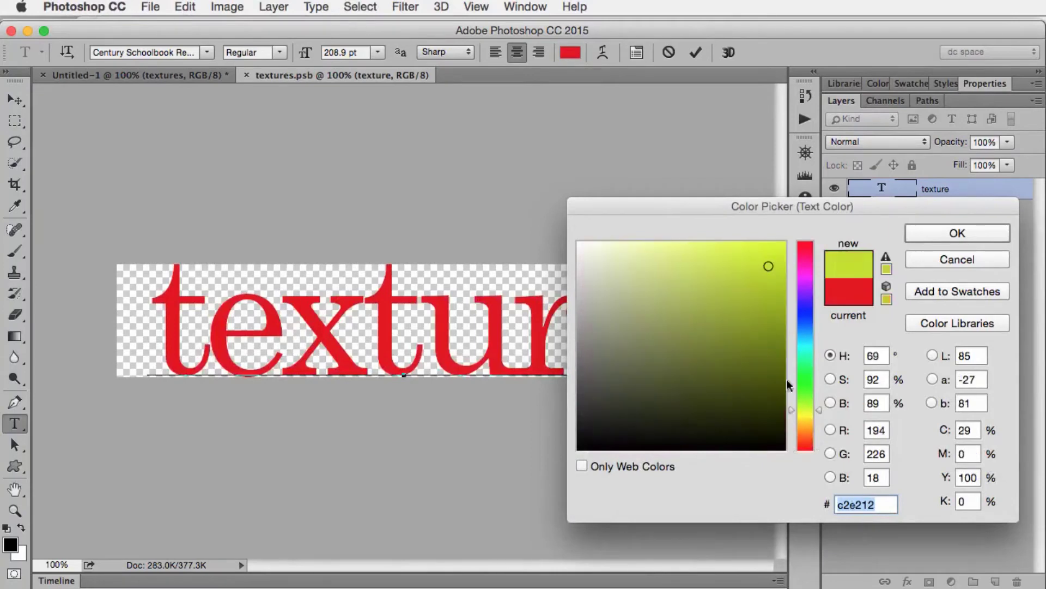
left_click(807, 423)
left_click_drag(759, 306, 746, 275)
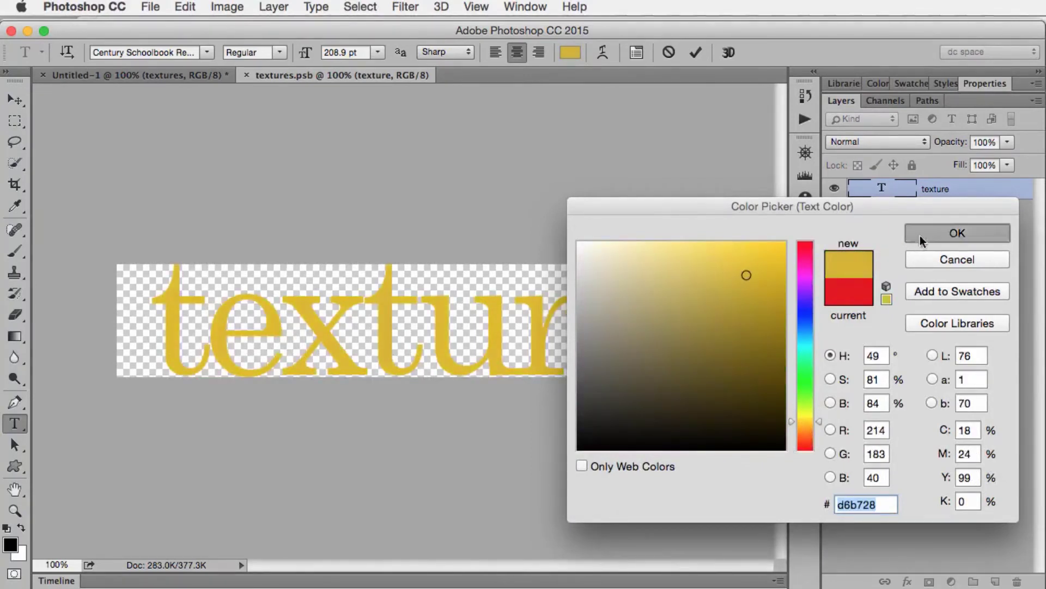
left_click(920, 236)
- Set the word to Bold at 195.9 pt, save the smart object's contents and return to the Untitled-1 document
left_click(278, 53)
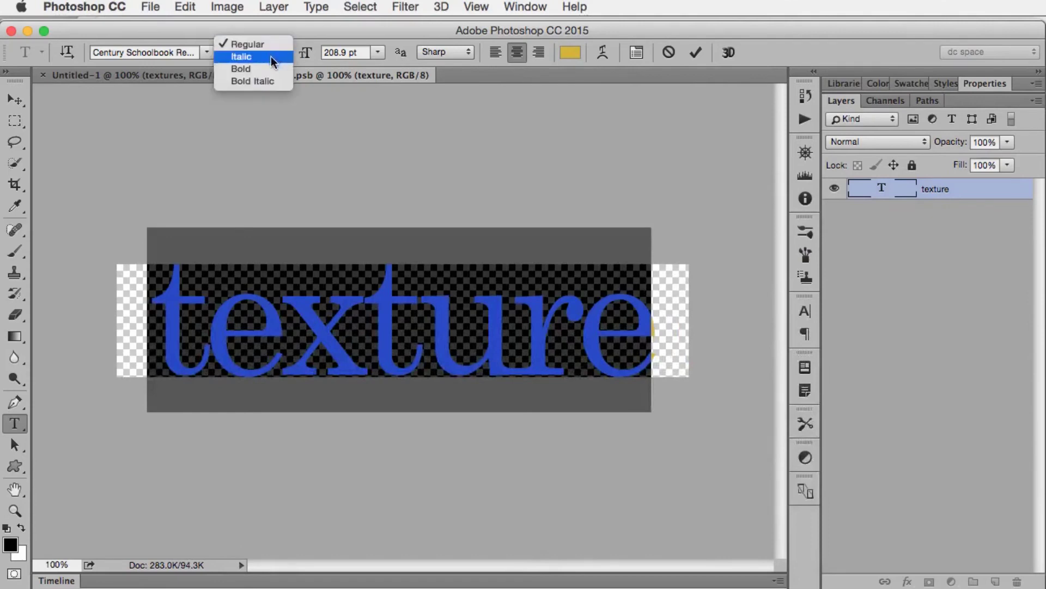
left_click(267, 67)
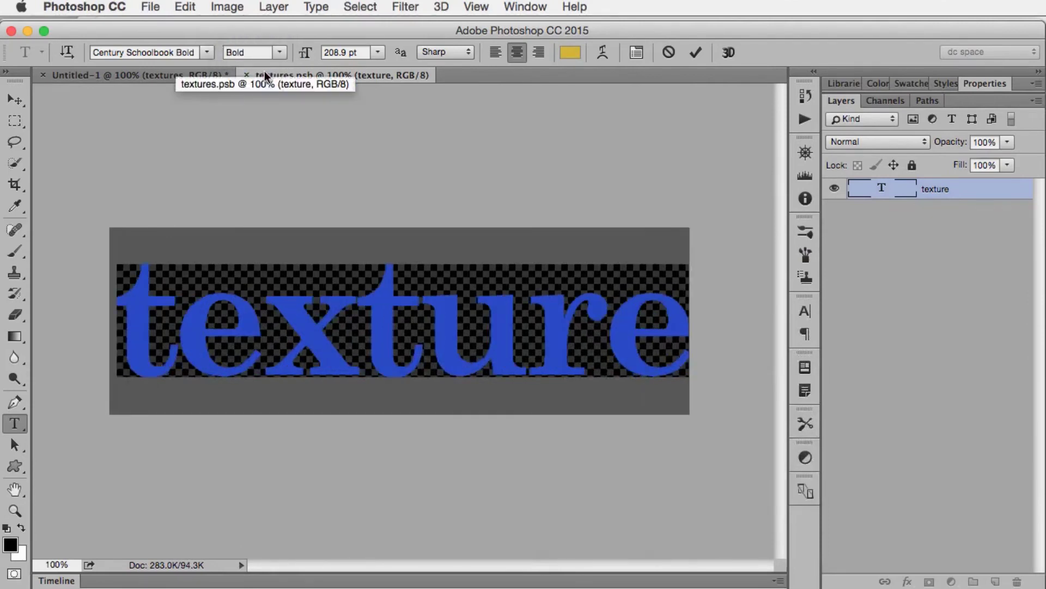
mouse_move(303, 56)
left_mouse_down()
mouse_move(286, 60)
mouse_move(307, 66)
left_mouse_up()
left_click(697, 54)
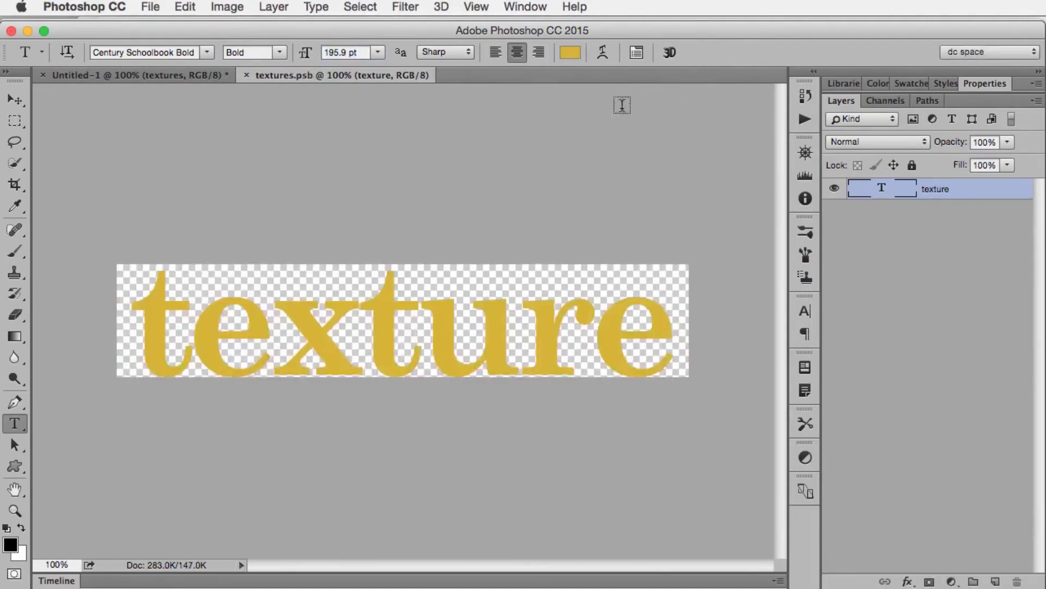
left_click(214, 74)
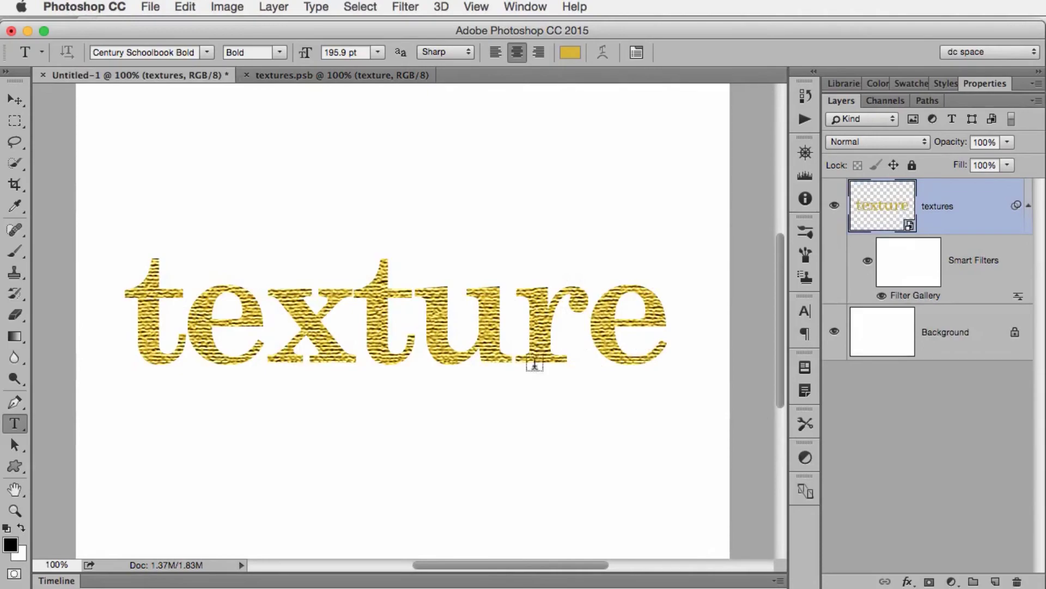